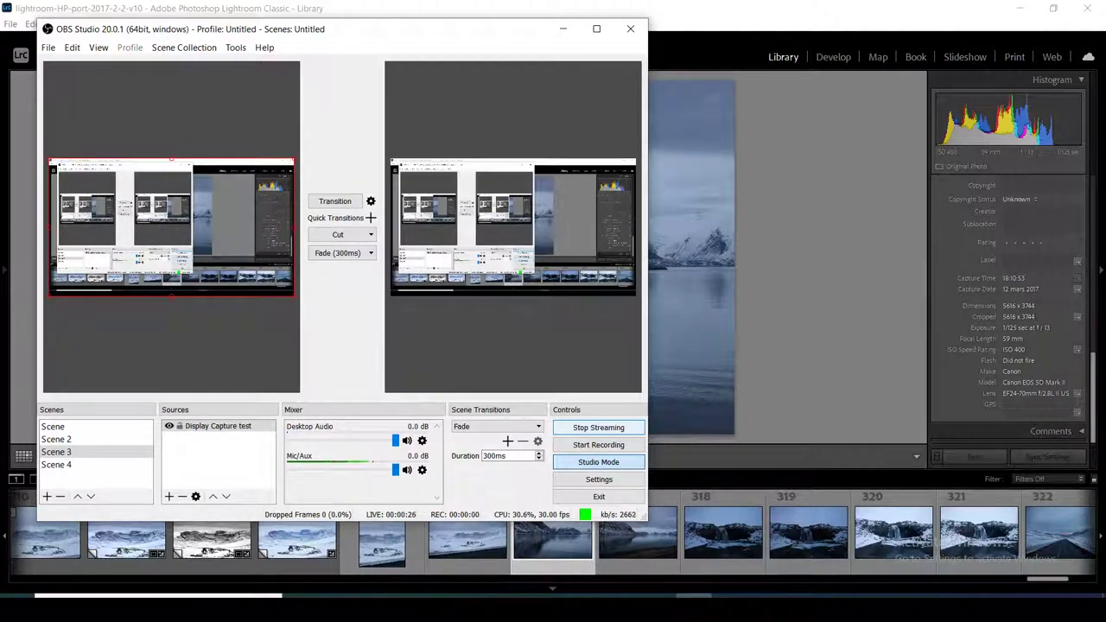
Minimize OBS Studio to reveal the snowy fjord photo in Lightroom's Library loupe view
{"action": "left_click", "coordinate": [562, 28]}
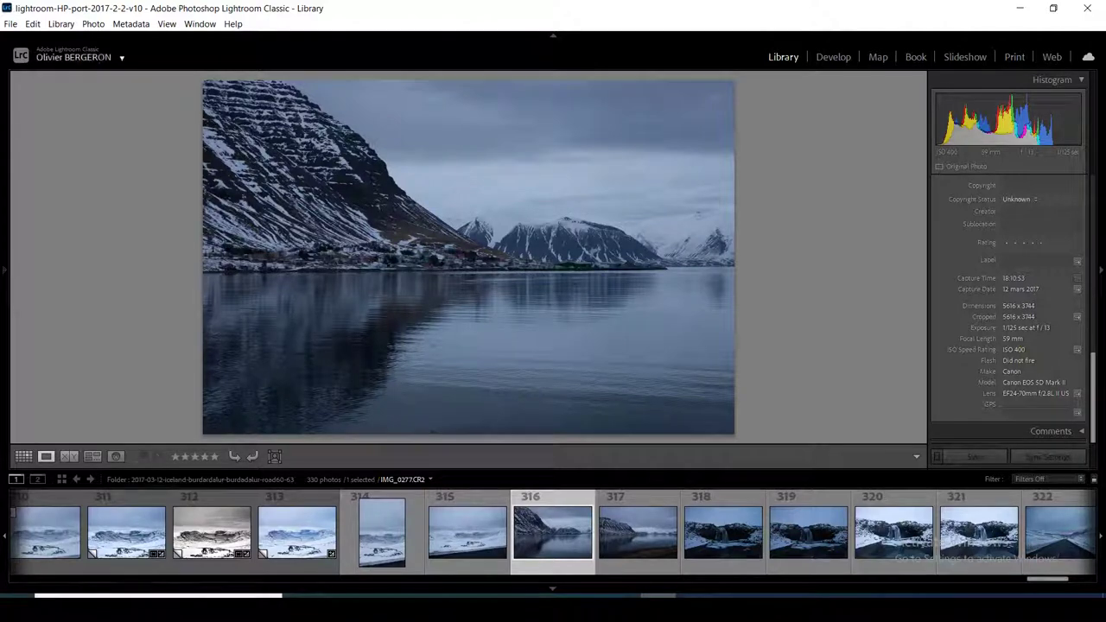
Make virtual copy 'Copy 1' of IMG_0277.CR2 and switch to Develop
{"action": "left_click", "coordinate": [94, 23]}
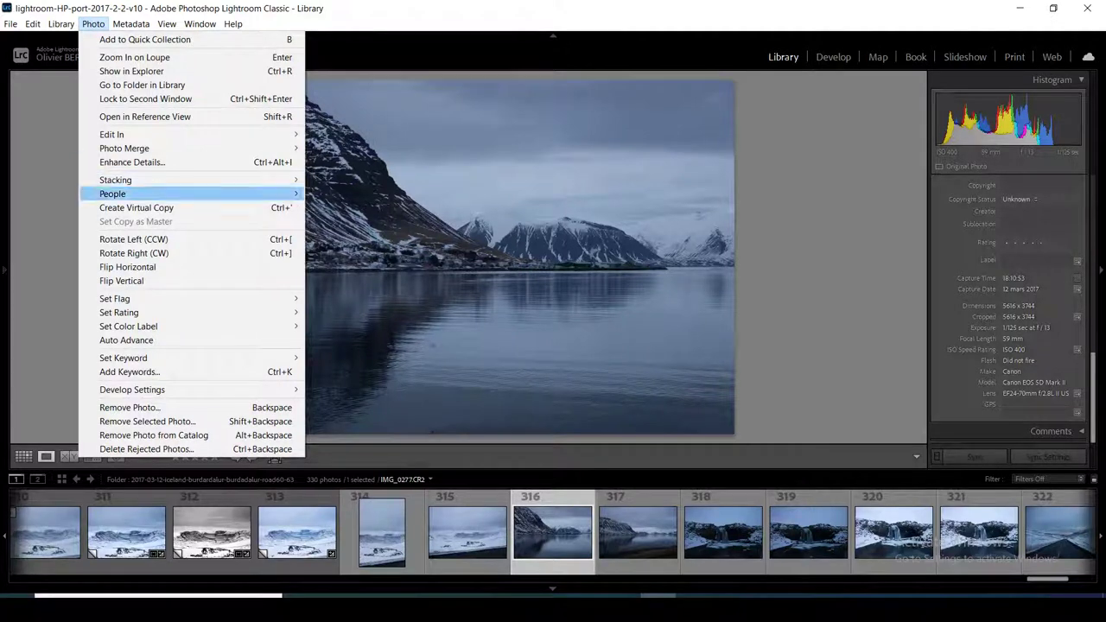
{"action": "left_click", "coordinate": [137, 208]}
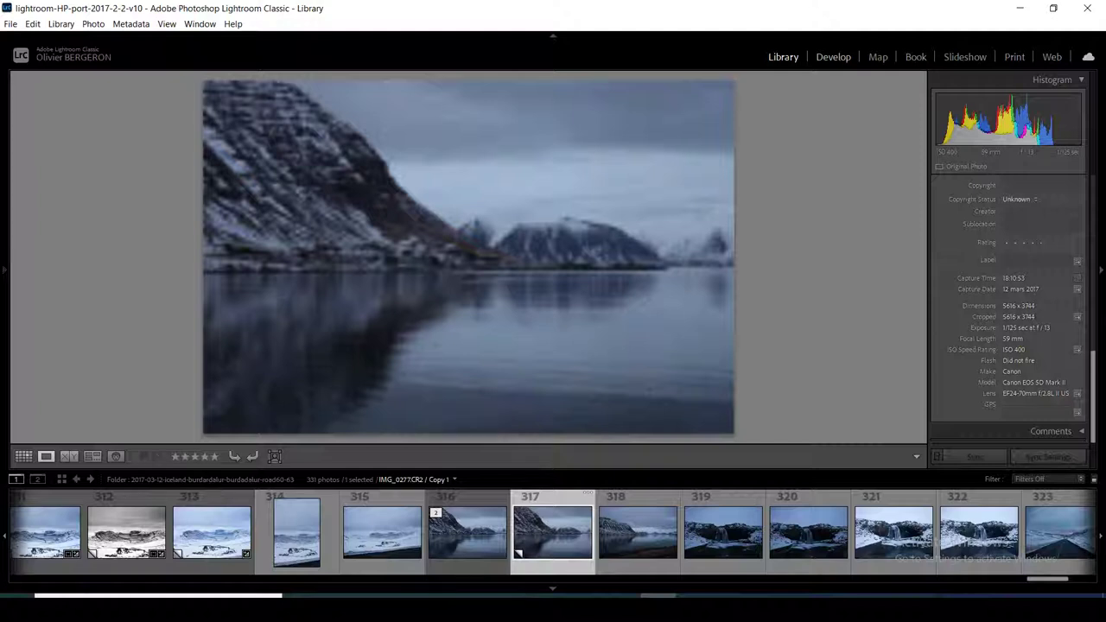
{"action": "key", "text": "d"}
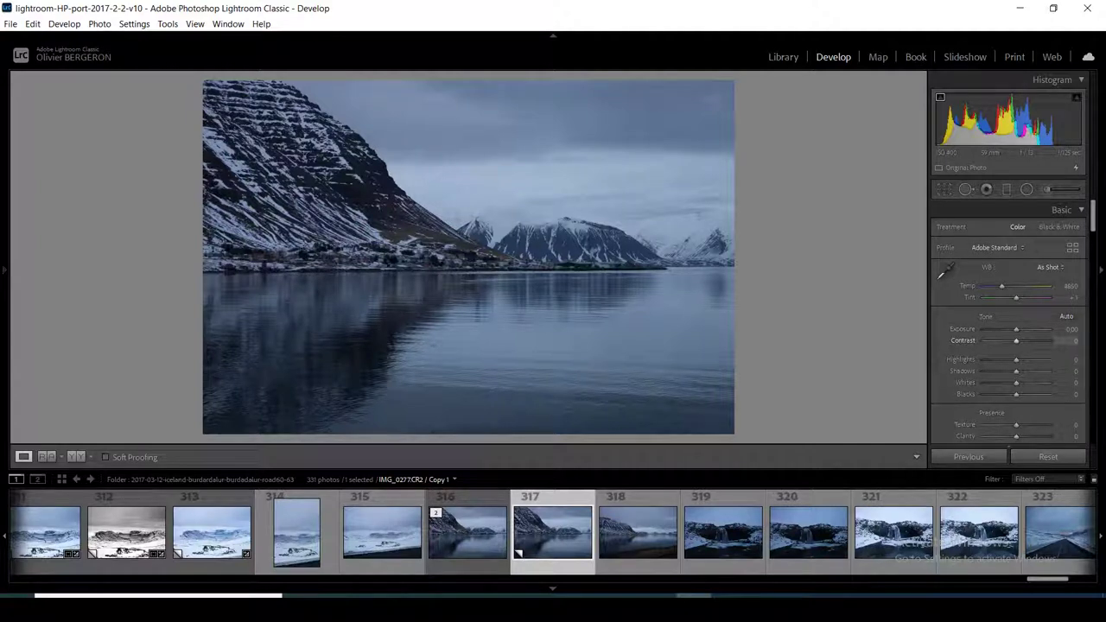
Raise Contrast to +26 and Whites to +37 using keyboard shortcuts
{"action": "key", "text": "equal"}
{"action": "key", "text": "equal"}
{"action": "key", "text": "equal"}
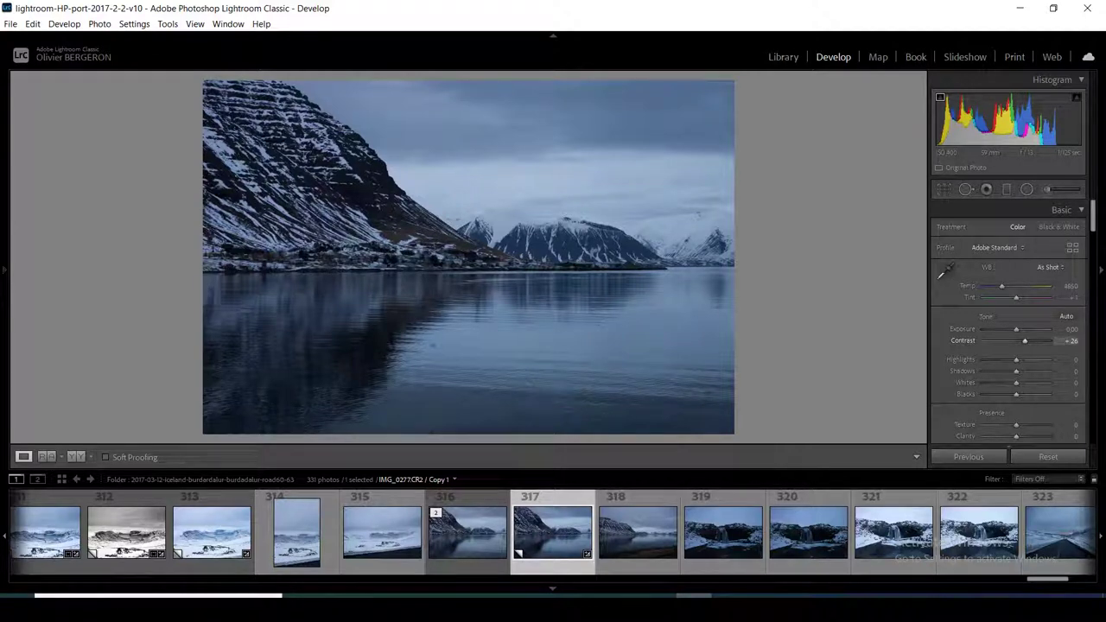
{"action": "key", "text": "period"}
{"action": "key", "text": "period"}
{"action": "key", "text": "period"}
{"action": "key", "text": "period"}
{"action": "key", "text": "period"}
{"action": "key", "text": "comma"}
{"action": "key", "text": "comma"}
{"action": "key", "text": "equal"}
{"action": "key", "text": "equal"}
{"action": "key", "text": "equal"}
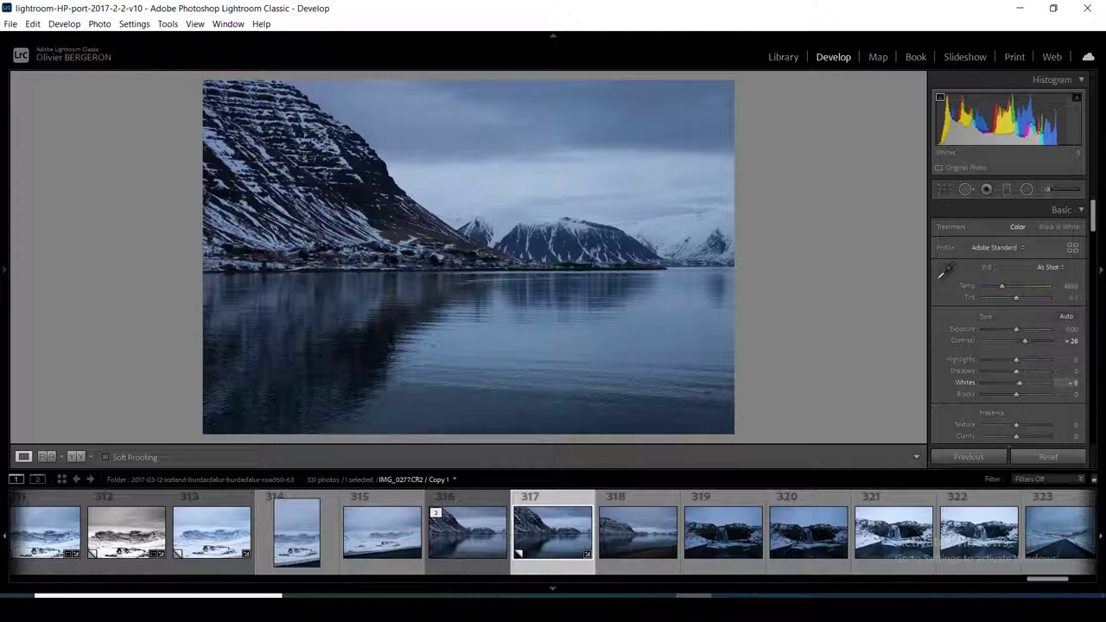
{"action": "key", "text": "minus"}
{"action": "key", "text": "minus"}
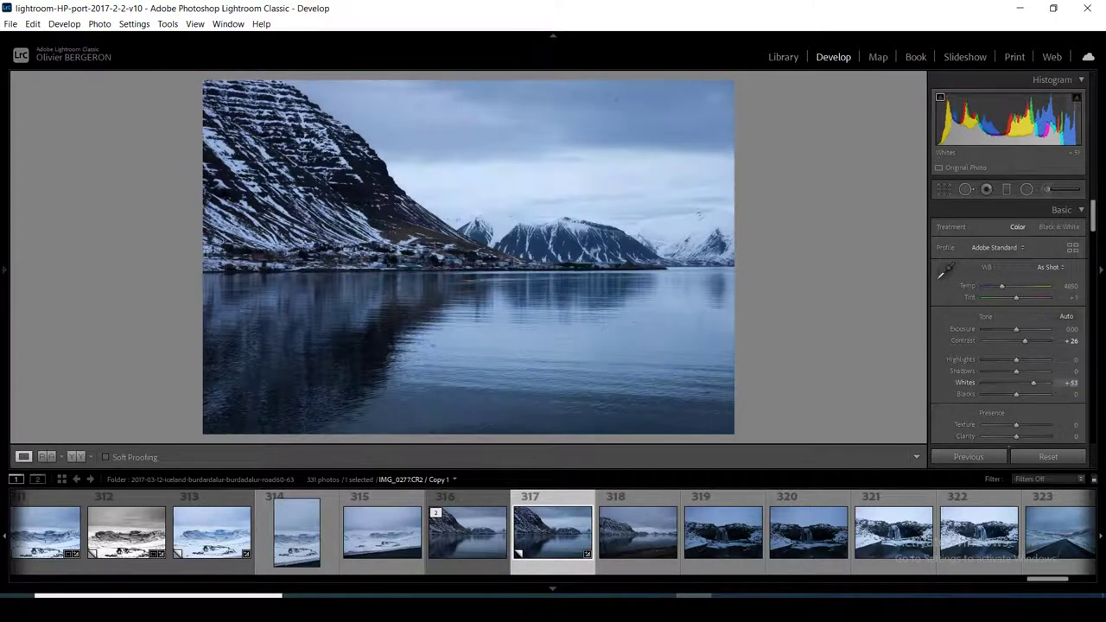
{"action": "key", "text": "minus"}
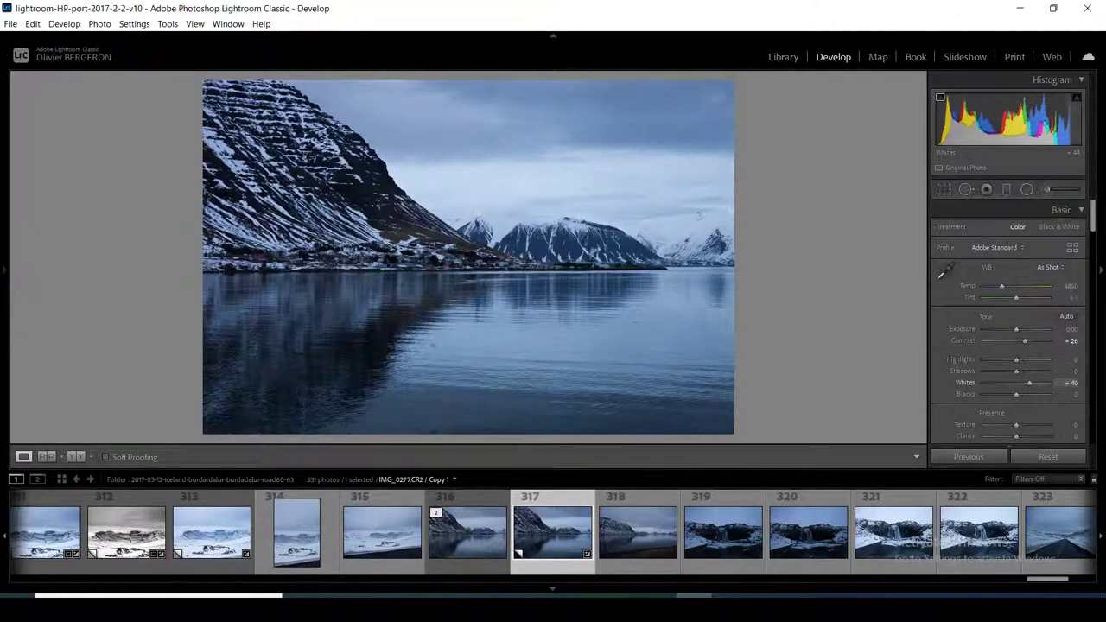
{"action": "key", "text": "minus"}
{"action": "key", "text": "minus"}
{"action": "key", "text": "minus"}
{"action": "key", "text": "minus"}
{"action": "key", "text": "minus"}
{"action": "key", "text": "minus"}
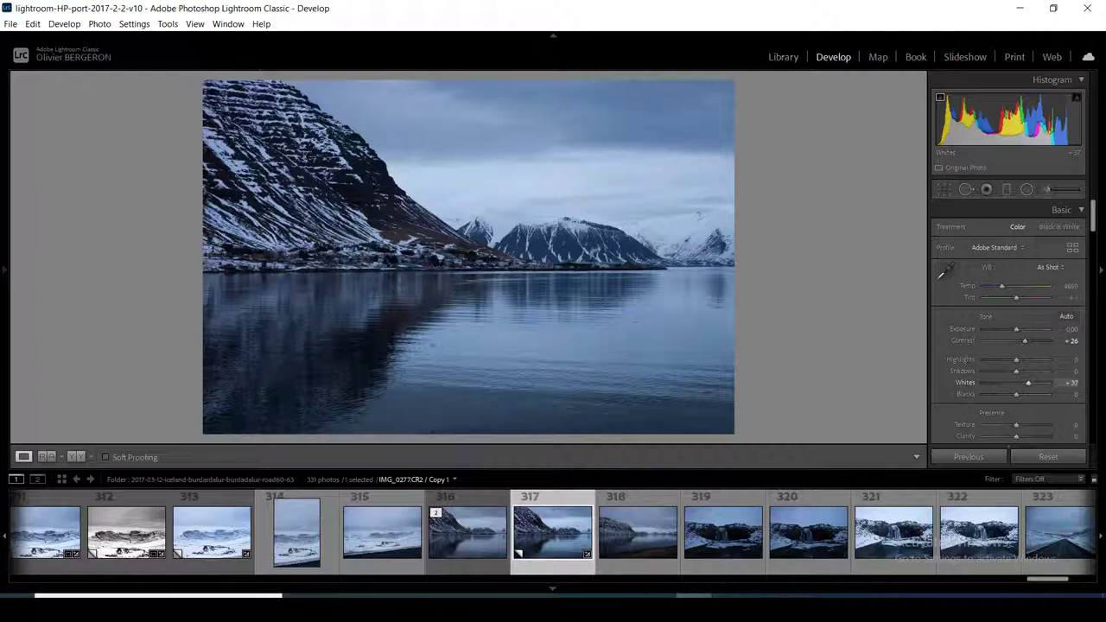
Nudge Clarity to +2 with the scroll wheel, then scroll down the Develop panels
{"action": "scroll", "coordinate": [1012, 328], "scroll_direction": "down", "scroll_amount": 2}
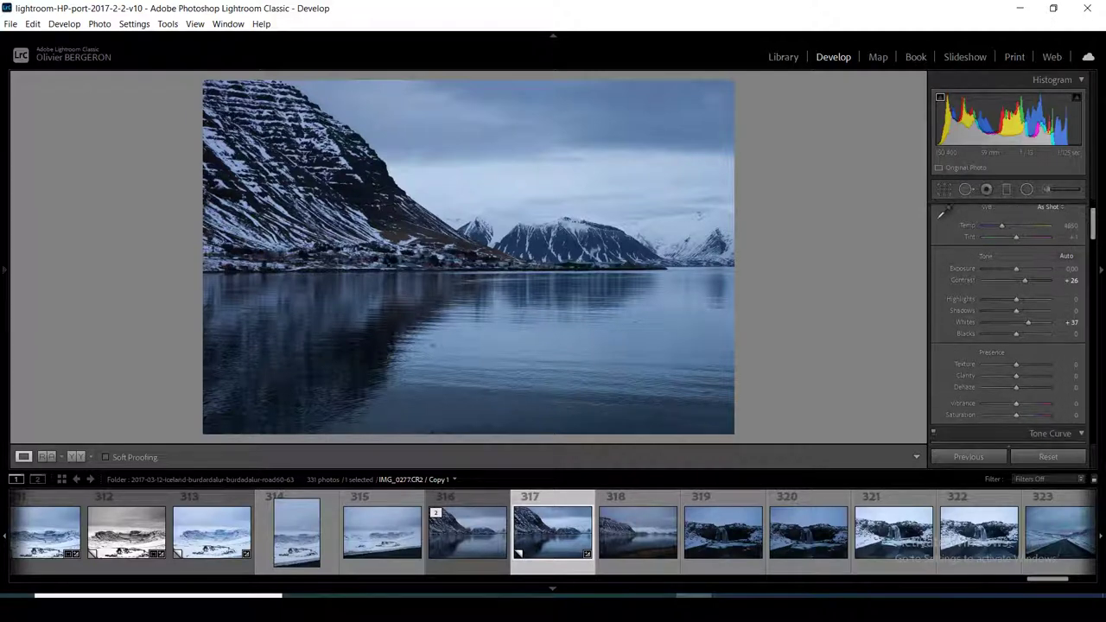
{"action": "scroll", "coordinate": [1016, 376], "scroll_direction": "up", "scroll_amount": 2}
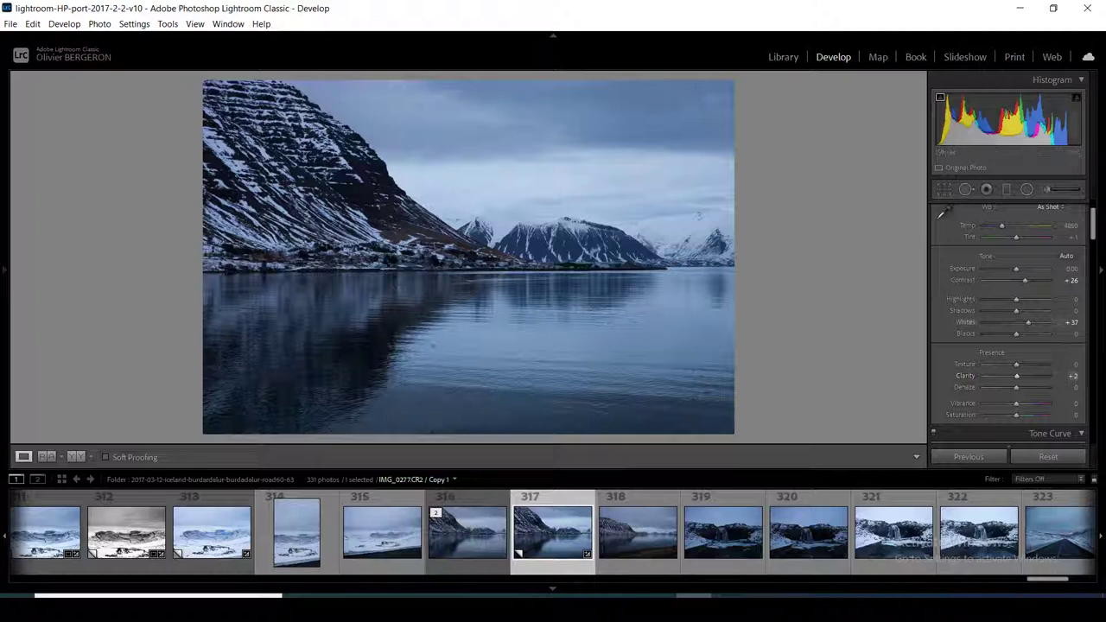
{"action": "scroll", "coordinate": [1016, 376], "scroll_direction": "down", "scroll_amount": 3}
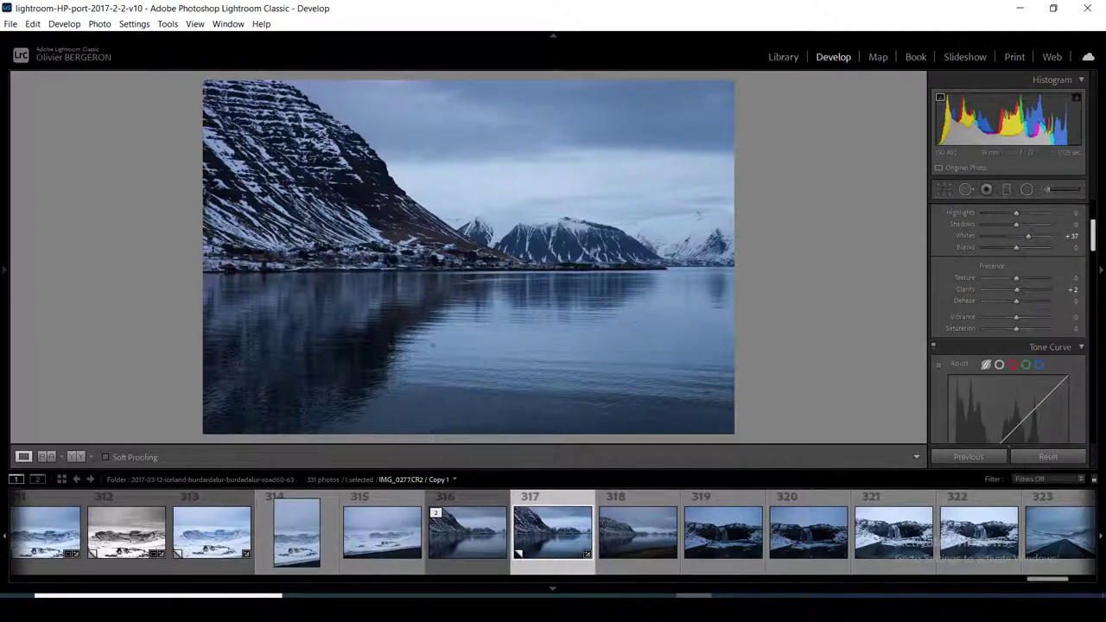
{"action": "scroll", "coordinate": [1009, 323], "scroll_direction": "down", "scroll_amount": 1}
{"action": "scroll", "coordinate": [1008, 324], "scroll_direction": "down", "scroll_amount": 2}
{"action": "scroll", "coordinate": [1008, 323], "scroll_direction": "down", "scroll_amount": 2}
{"action": "scroll", "coordinate": [1008, 324], "scroll_direction": "down", "scroll_amount": 1}
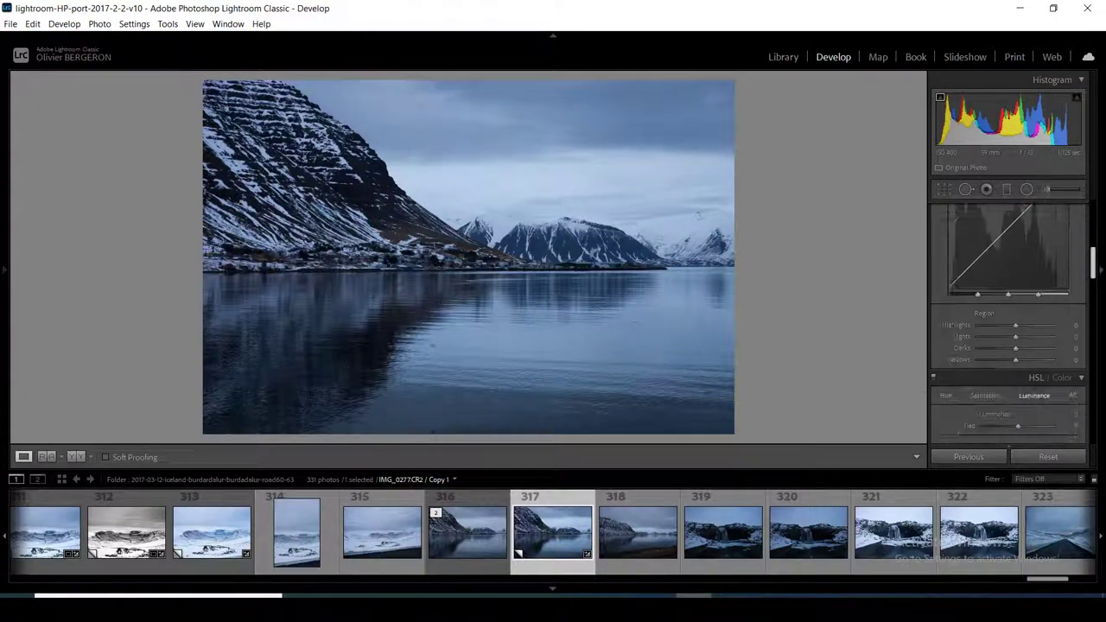
{"action": "scroll", "coordinate": [1009, 328], "scroll_direction": "down", "scroll_amount": 2}
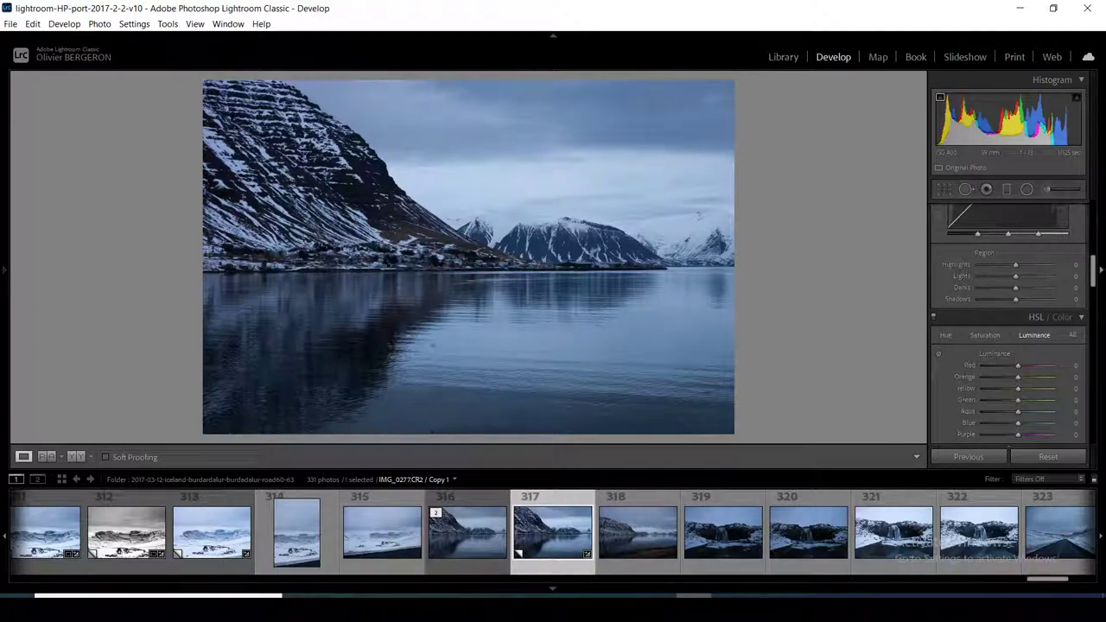
{"action": "scroll", "coordinate": [1009, 329], "scroll_direction": "down", "scroll_amount": 1}
{"action": "scroll", "coordinate": [1008, 328], "scroll_direction": "down", "scroll_amount": 1}
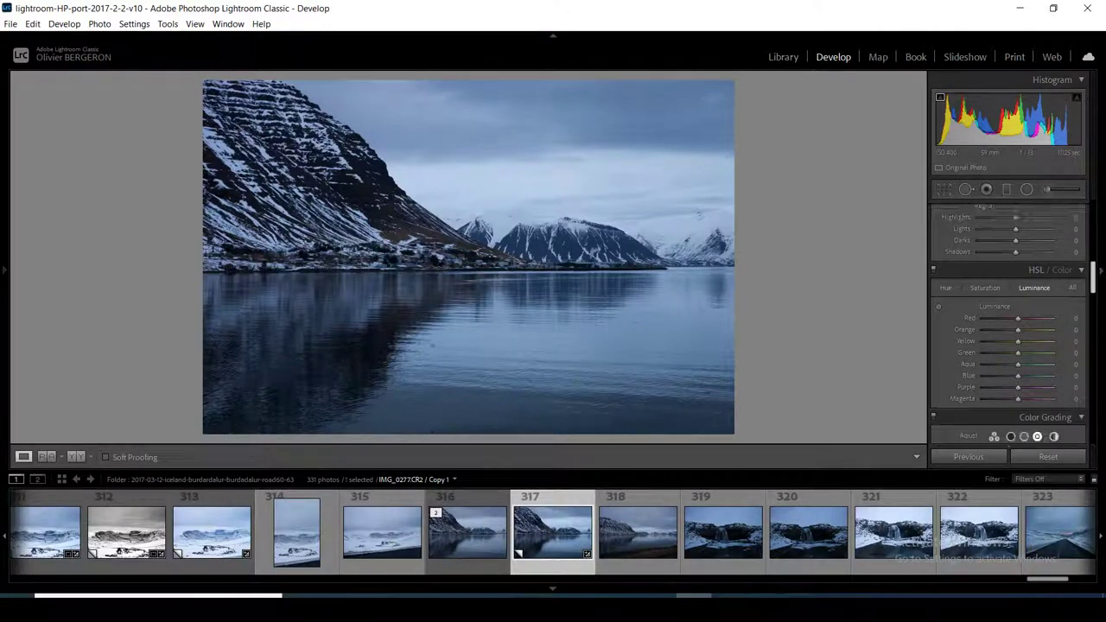
{"action": "scroll", "coordinate": [1009, 328], "scroll_direction": "down", "scroll_amount": 2}
{"action": "scroll", "coordinate": [1008, 329], "scroll_direction": "down", "scroll_amount": 1}
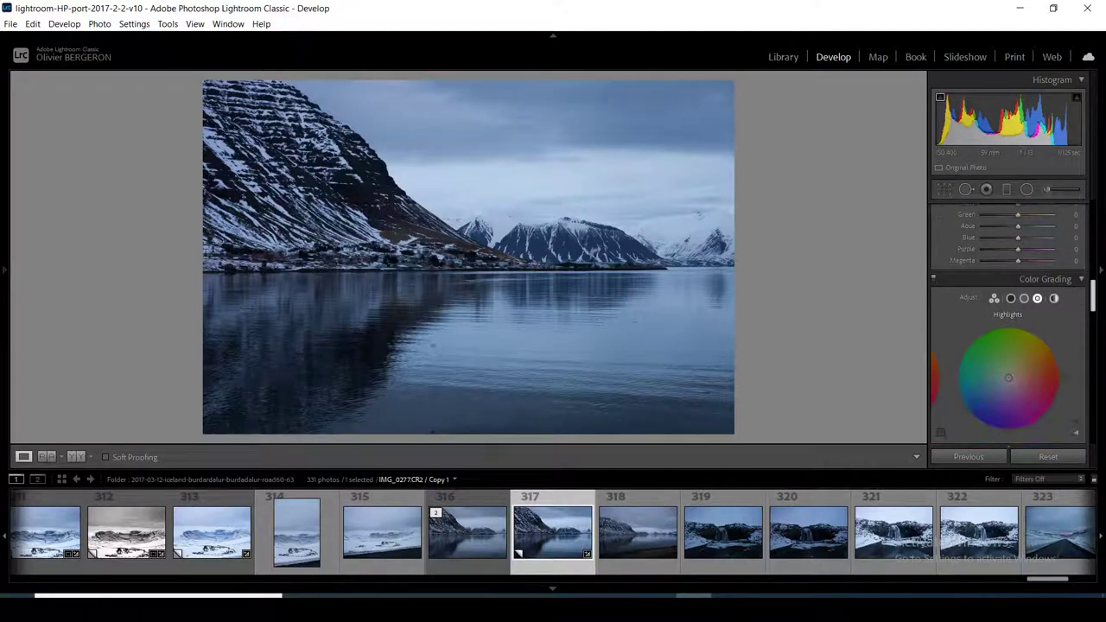
{"action": "scroll", "coordinate": [1009, 328], "scroll_direction": "down", "scroll_amount": 1}
{"action": "scroll", "coordinate": [1008, 328], "scroll_direction": "down", "scroll_amount": 1}
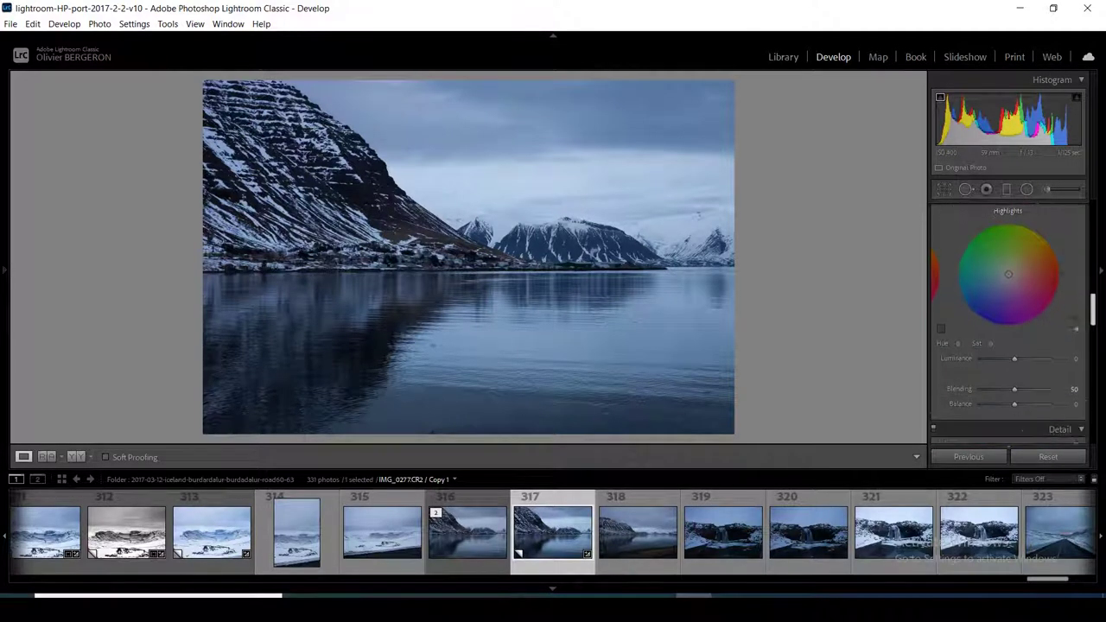
{"action": "scroll", "coordinate": [1009, 329], "scroll_direction": "down", "scroll_amount": 1}
{"action": "scroll", "coordinate": [1009, 328], "scroll_direction": "down", "scroll_amount": 1}
{"action": "scroll", "coordinate": [1008, 328], "scroll_direction": "down", "scroll_amount": 1}
{"action": "scroll", "coordinate": [1009, 329], "scroll_direction": "down", "scroll_amount": 1}
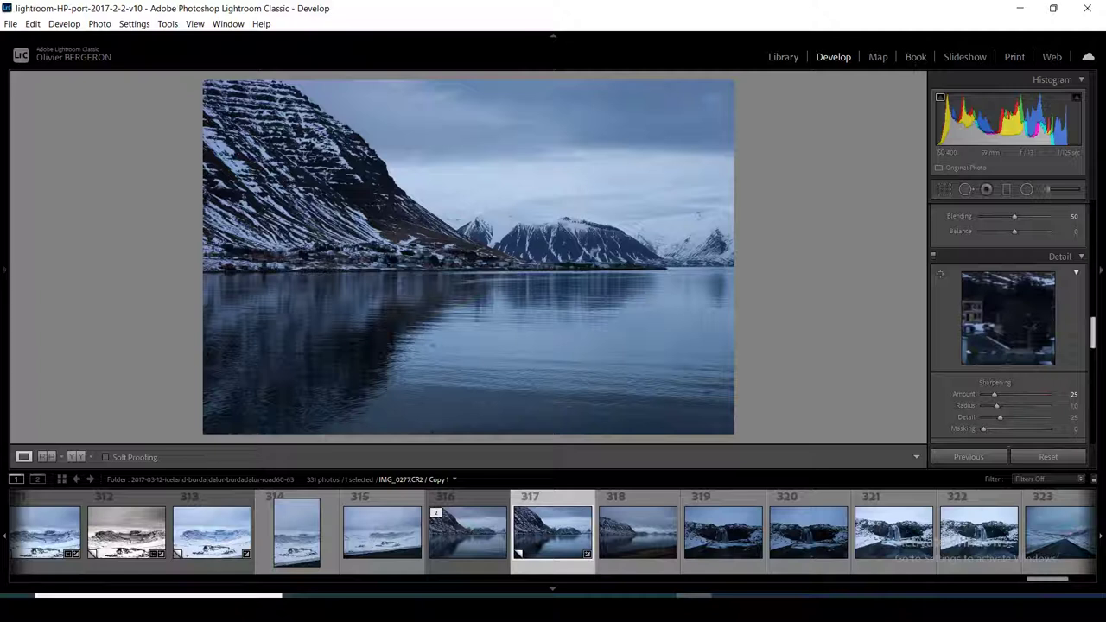
Set sharpening Masking 95, Luminance noise reduction 32 and Color 43, checking the sky zoomed in
{"action": "scroll", "coordinate": [1008, 328], "scroll_direction": "down", "scroll_amount": 1}
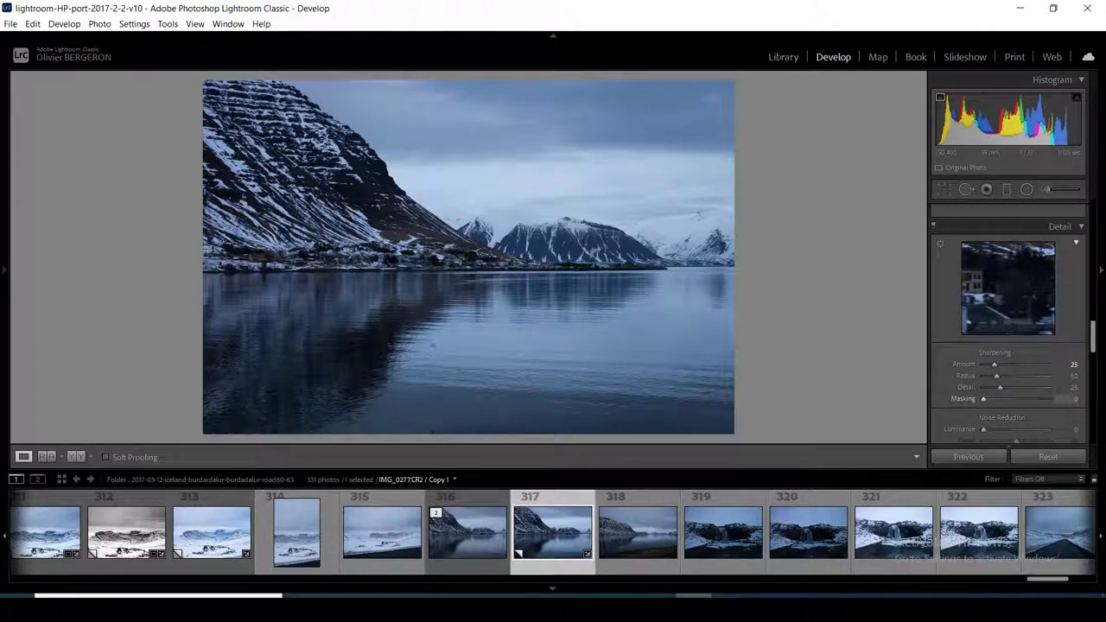
{"action": "left_click_drag", "start_coordinate": [984, 398], "coordinate": [1046, 398]}
{"action": "left_click_drag", "start_coordinate": [982, 429], "coordinate": [1003, 429]}
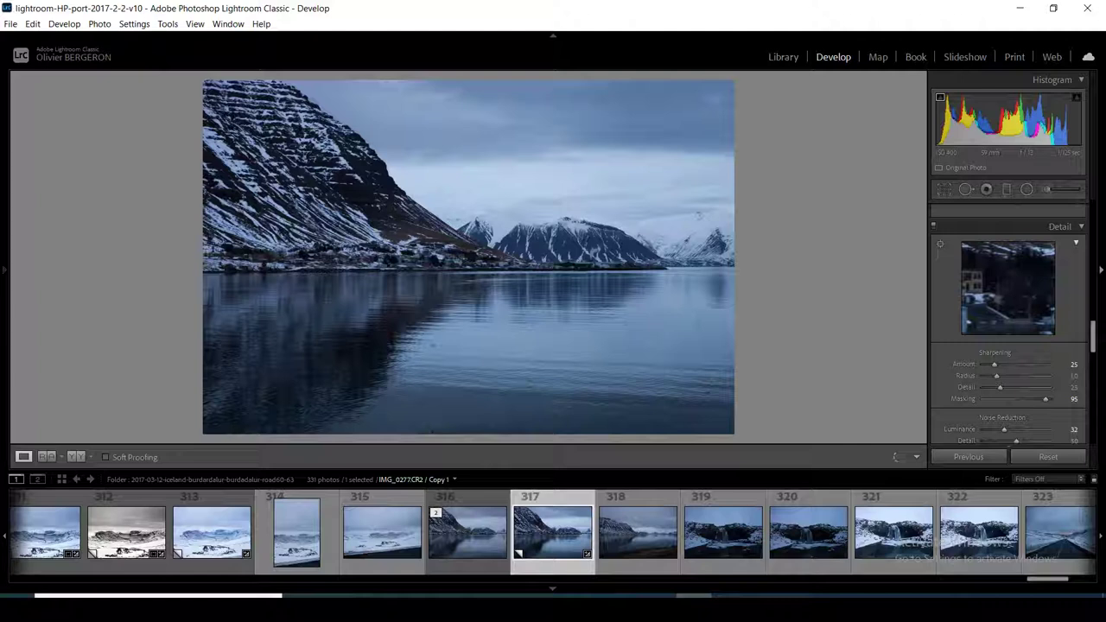
{"action": "scroll", "coordinate": [1009, 363], "scroll_direction": "down", "scroll_amount": 3}
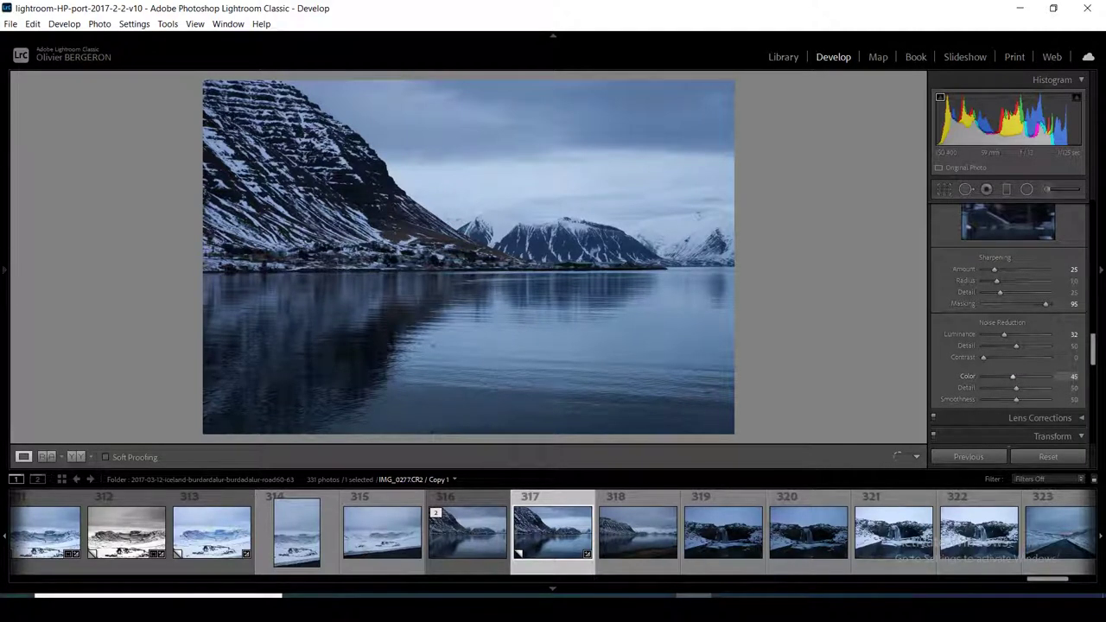
{"action": "left_click_drag", "start_coordinate": [1013, 376], "coordinate": [1011, 376]}
{"action": "left_click", "coordinate": [519, 156]}
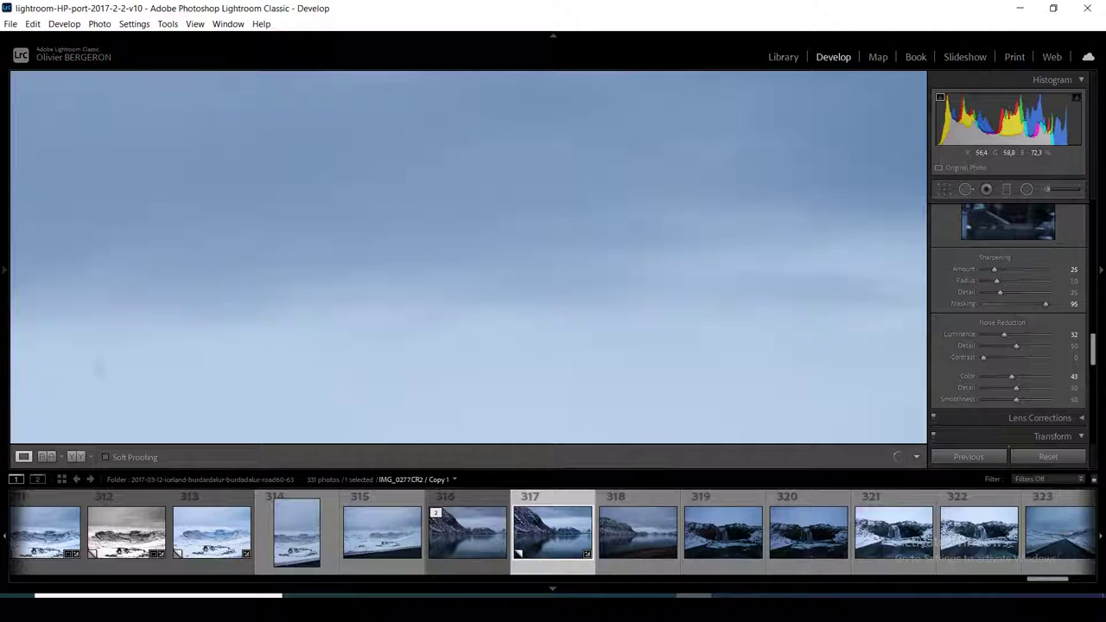
{"action": "key", "text": "z"}
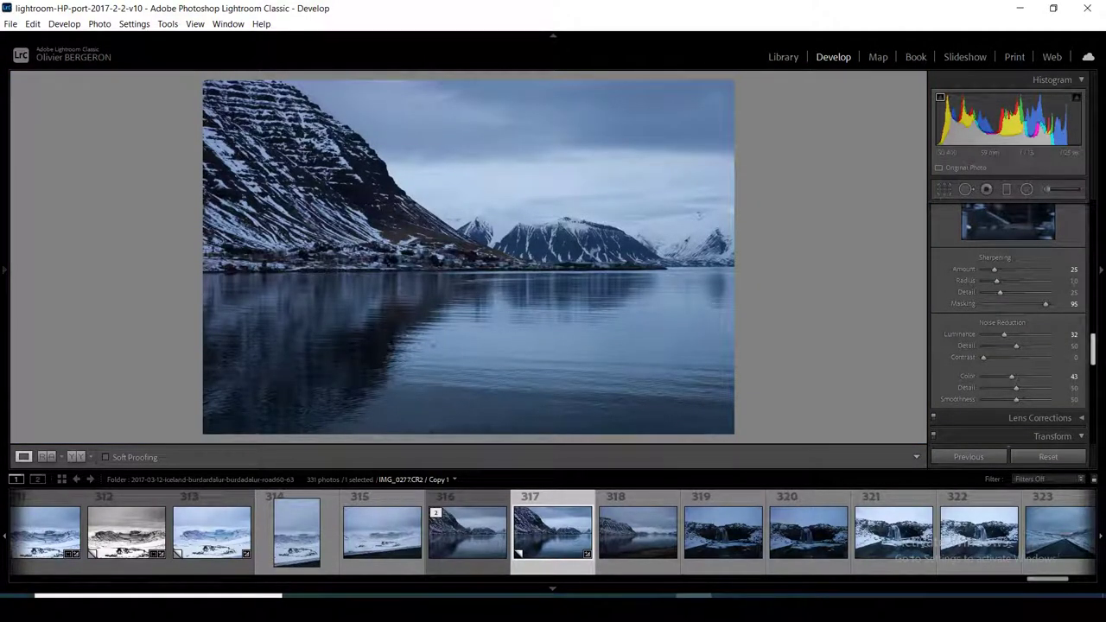
Darken Blue luminance to -72 in HSL and zoom into the left ridge and sky
{"action": "scroll", "coordinate": [1009, 325], "scroll_direction": "up", "scroll_amount": 2}
{"action": "scroll", "coordinate": [1008, 325], "scroll_direction": "up", "scroll_amount": 2}
{"action": "scroll", "coordinate": [1008, 325], "scroll_direction": "up", "scroll_amount": 2}
{"action": "scroll", "coordinate": [1008, 335], "scroll_direction": "up", "scroll_amount": 2}
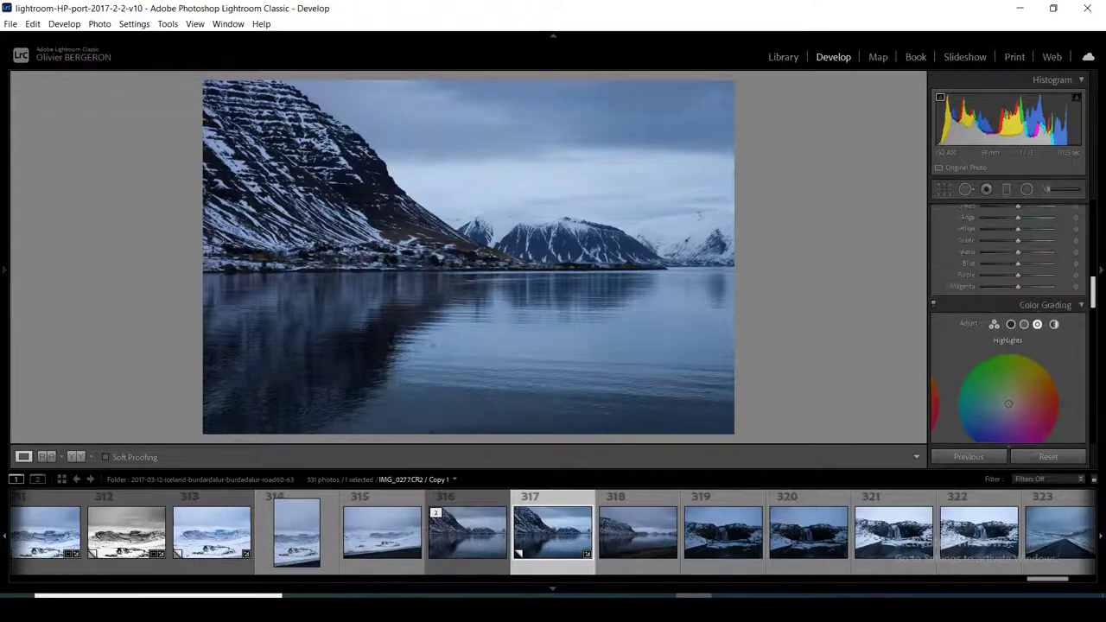
{"action": "scroll", "coordinate": [1009, 335], "scroll_direction": "up", "scroll_amount": 1}
{"action": "scroll", "coordinate": [1008, 335], "scroll_direction": "up", "scroll_amount": 1}
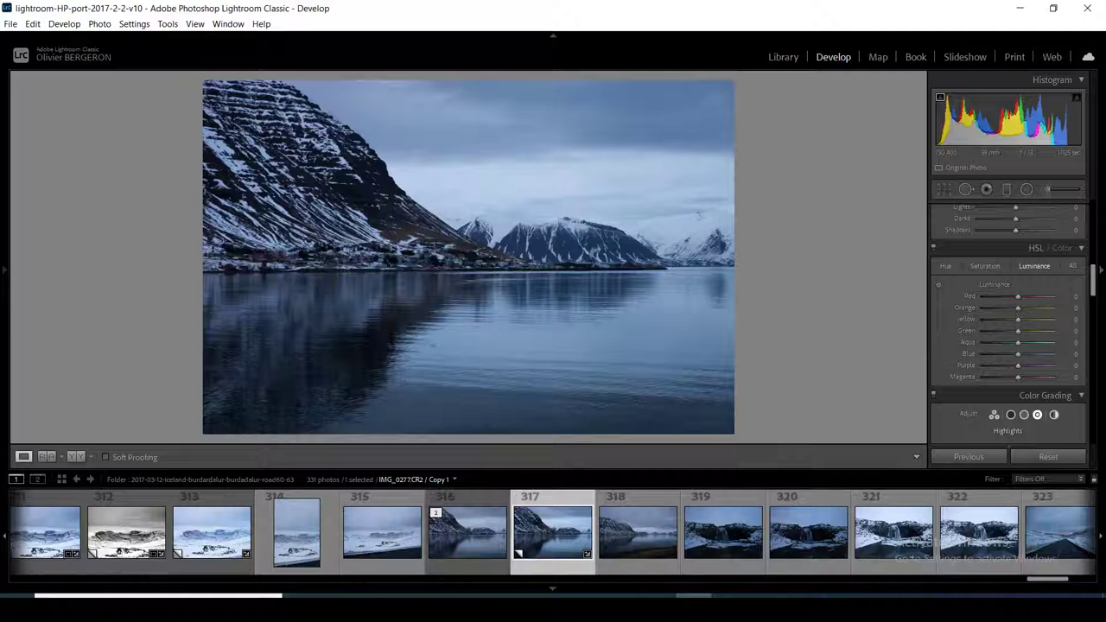
{"action": "left_click_drag", "start_coordinate": [1018, 354], "coordinate": [993, 354]}
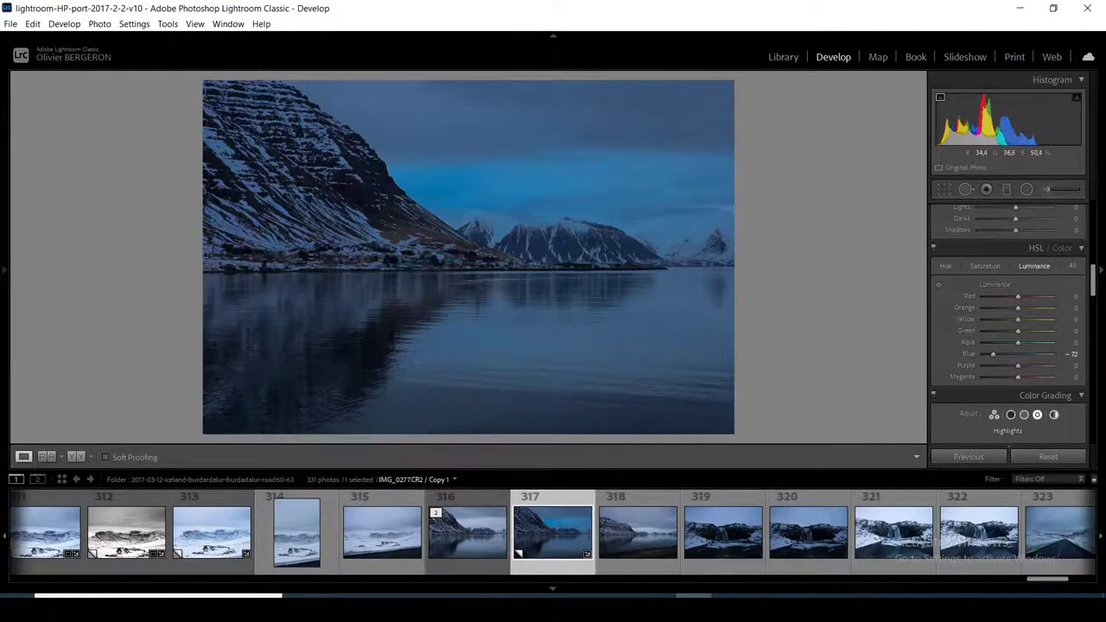
{"action": "left_click", "coordinate": [388, 164]}
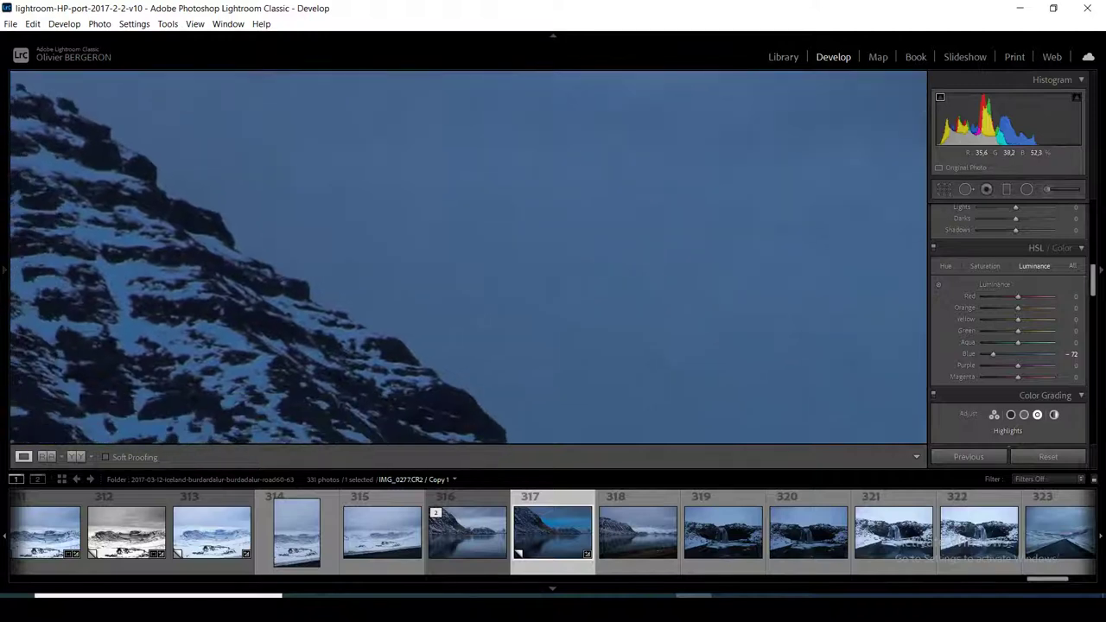
{"action": "key", "text": "q"}
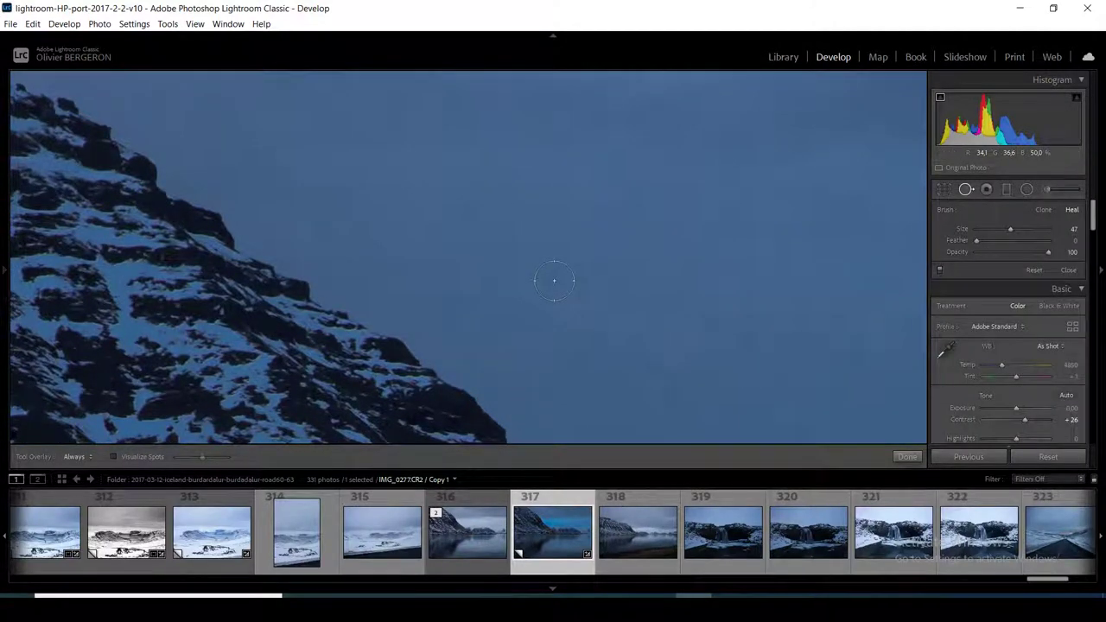
Heal a sky blemish and an elongated sky patch with Spot Removal
{"action": "left_click", "coordinate": [554, 280]}
{"action": "left_click_drag", "start_coordinate": [649, 371], "coordinate": [679, 393]}
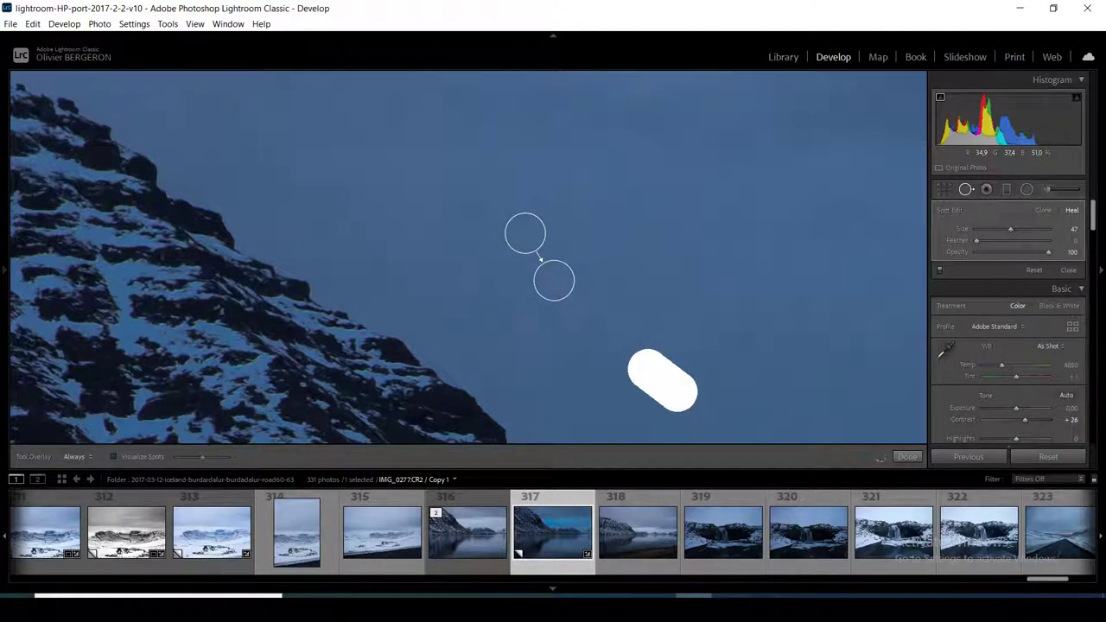
{"action": "left_click", "coordinate": [898, 456]}
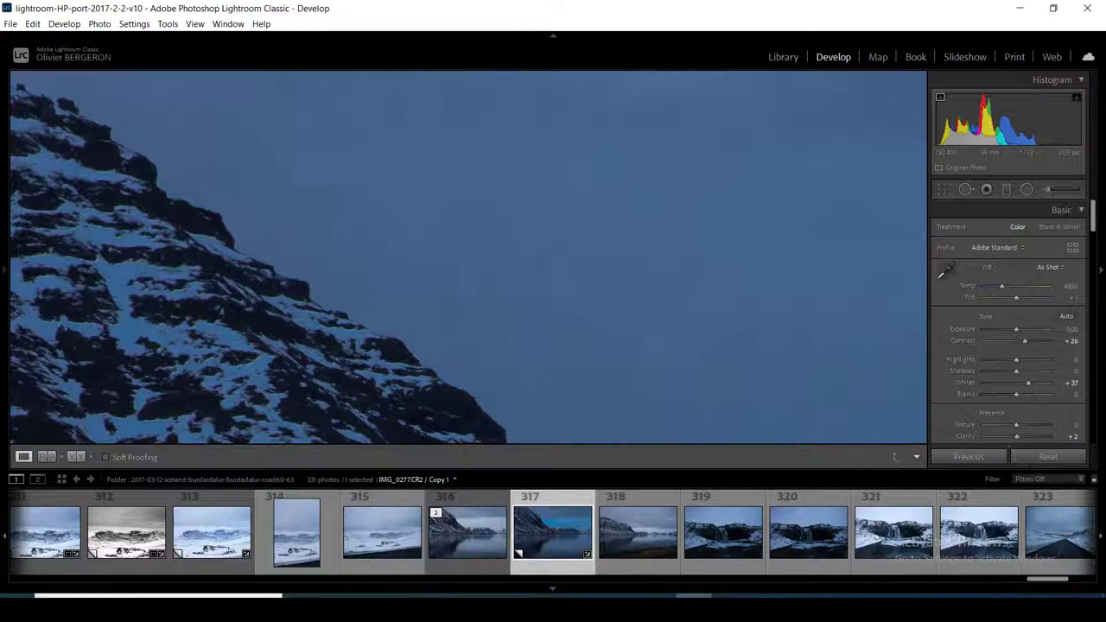
{"action": "scroll", "coordinate": [467, 259], "scroll_direction": "up", "scroll_amount": 3}
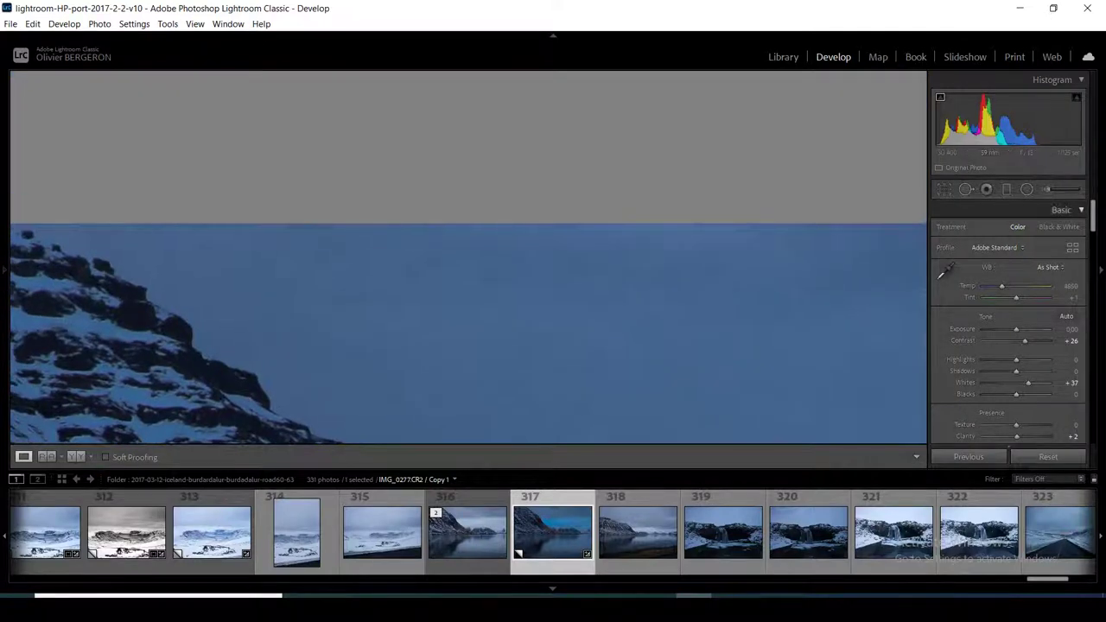
{"action": "key", "text": "q"}
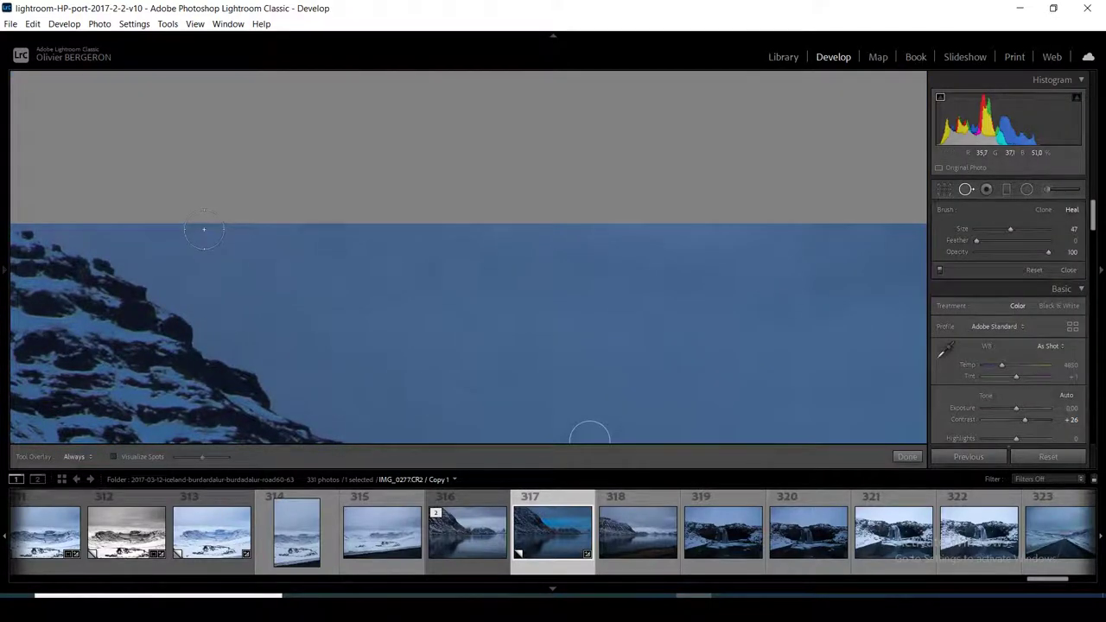
{"action": "key", "text": "q"}
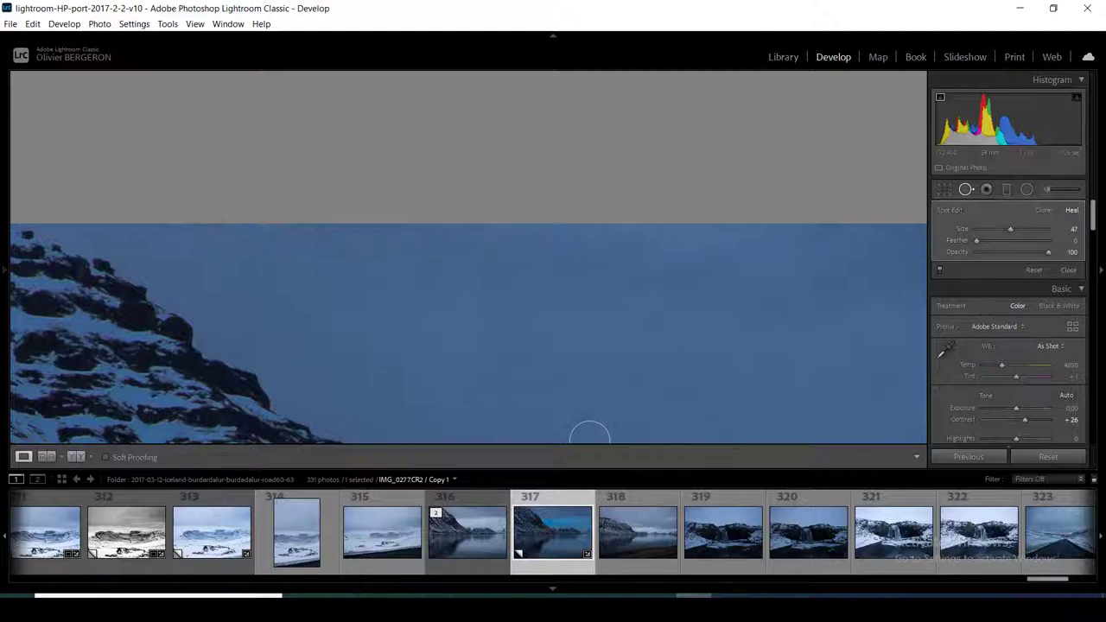
Paint out another blemish in the sky with a short heal stroke
{"action": "scroll", "coordinate": [466, 328], "scroll_direction": "down", "scroll_amount": 1}
{"action": "scroll", "coordinate": [467, 259], "scroll_direction": "down", "scroll_amount": 2}
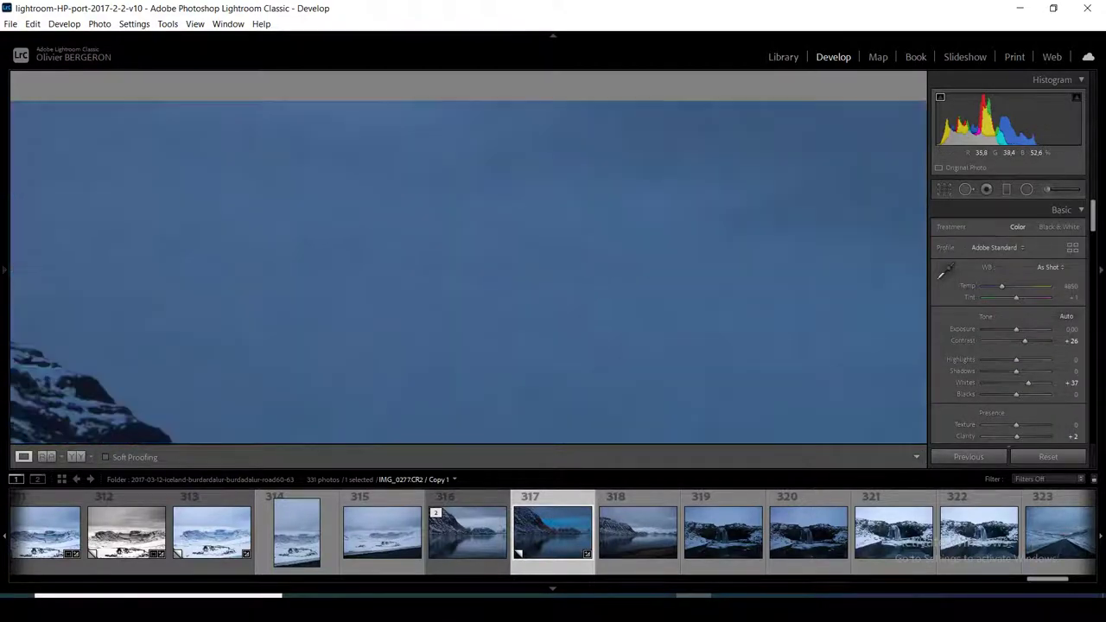
{"action": "scroll", "coordinate": [466, 259], "scroll_direction": "down", "scroll_amount": 1}
{"action": "scroll", "coordinate": [467, 259], "scroll_direction": "down", "scroll_amount": 2}
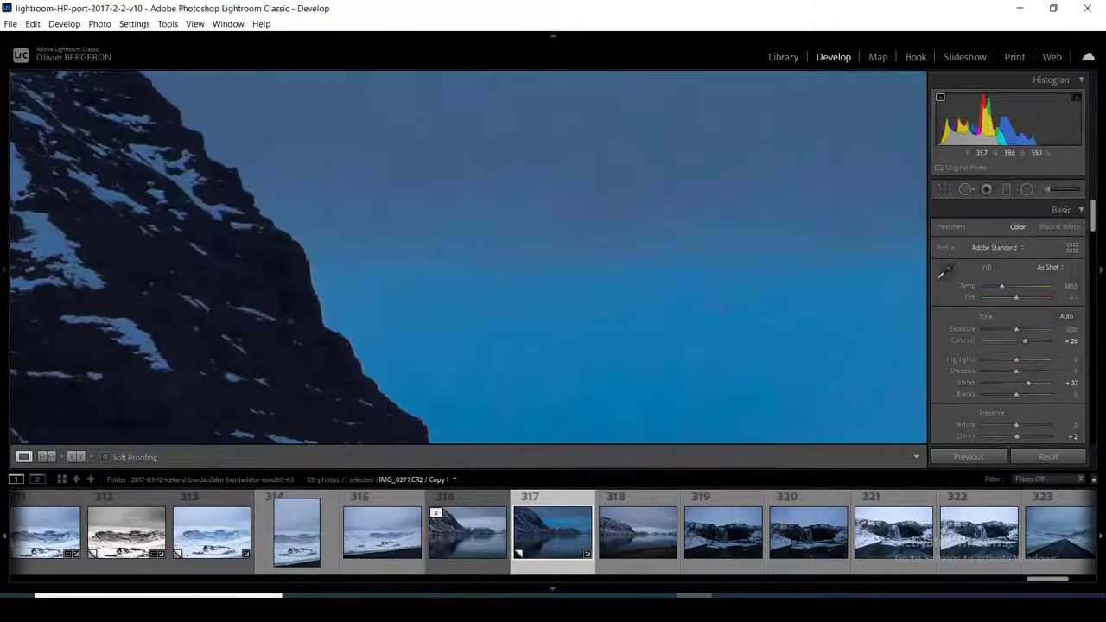
{"action": "left_click", "coordinate": [965, 189]}
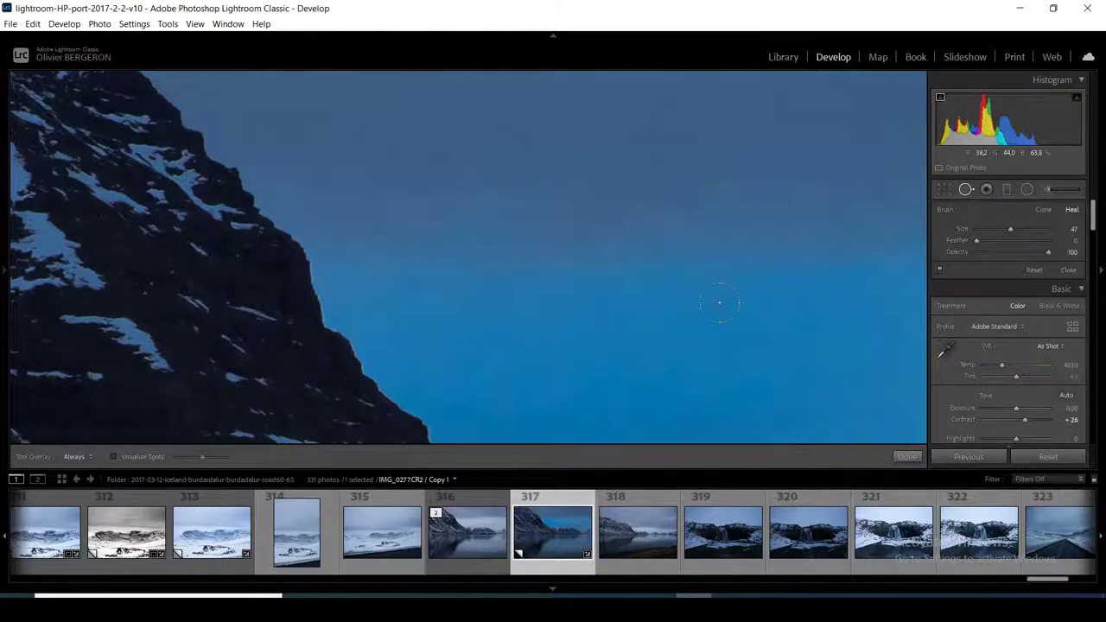
{"action": "left_click_drag", "start_coordinate": [719, 301], "coordinate": [728, 318]}
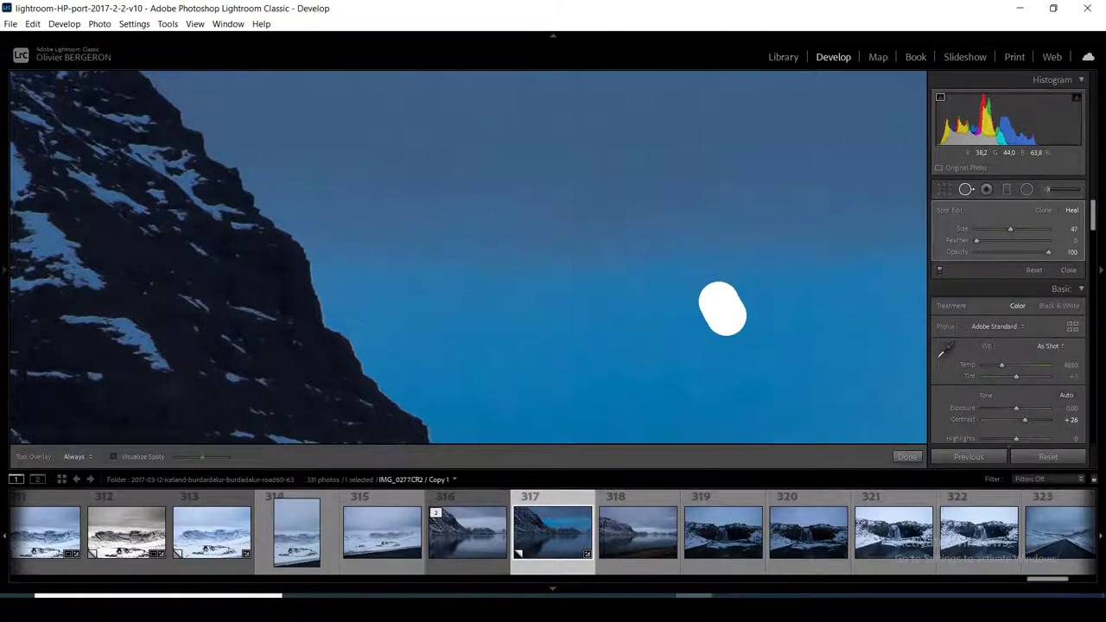
{"action": "key", "text": "q"}
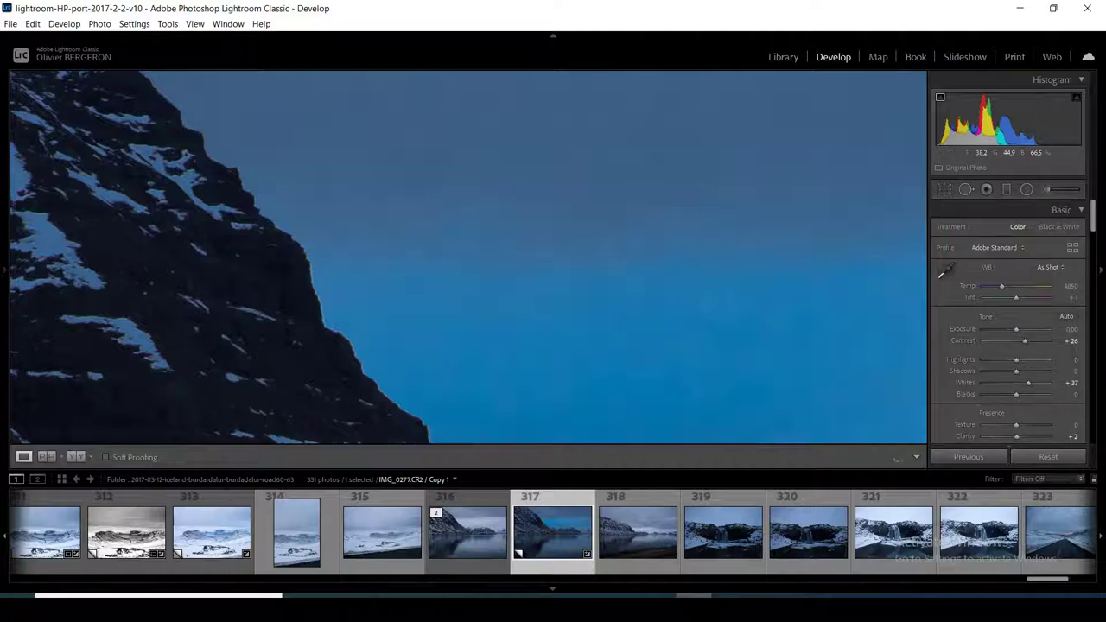
Heal a small speck in the sky, then zoom in closer
{"action": "scroll", "coordinate": [467, 259], "scroll_direction": "down", "scroll_amount": 2}
{"action": "scroll", "coordinate": [467, 259], "scroll_direction": "down", "scroll_amount": 2}
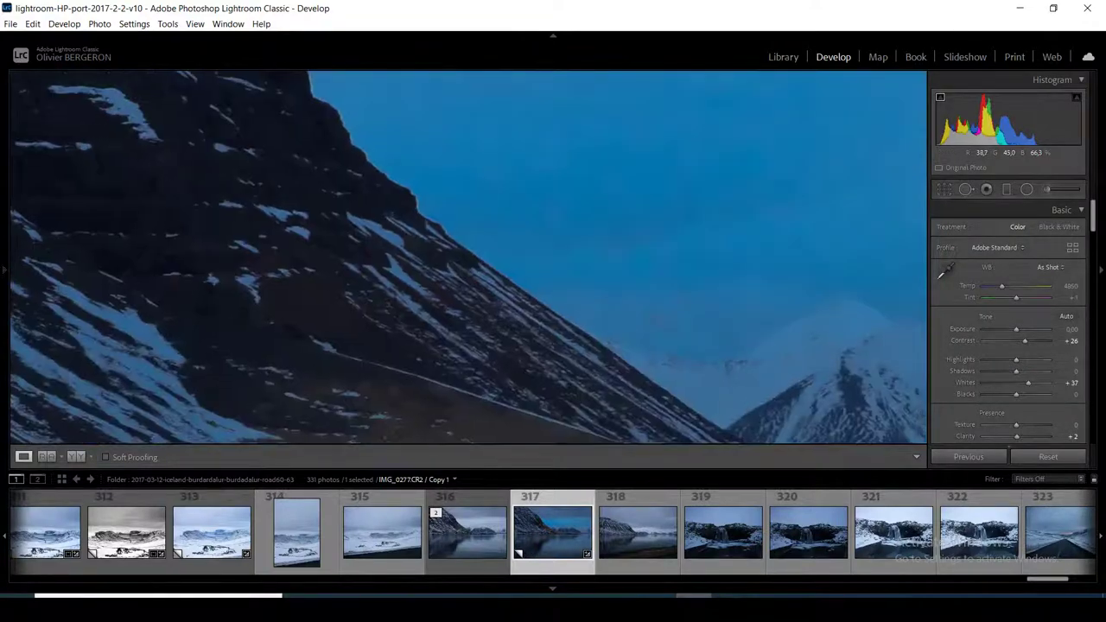
{"action": "scroll", "coordinate": [467, 260], "scroll_direction": "down", "scroll_amount": 2}
{"action": "key", "text": "q"}
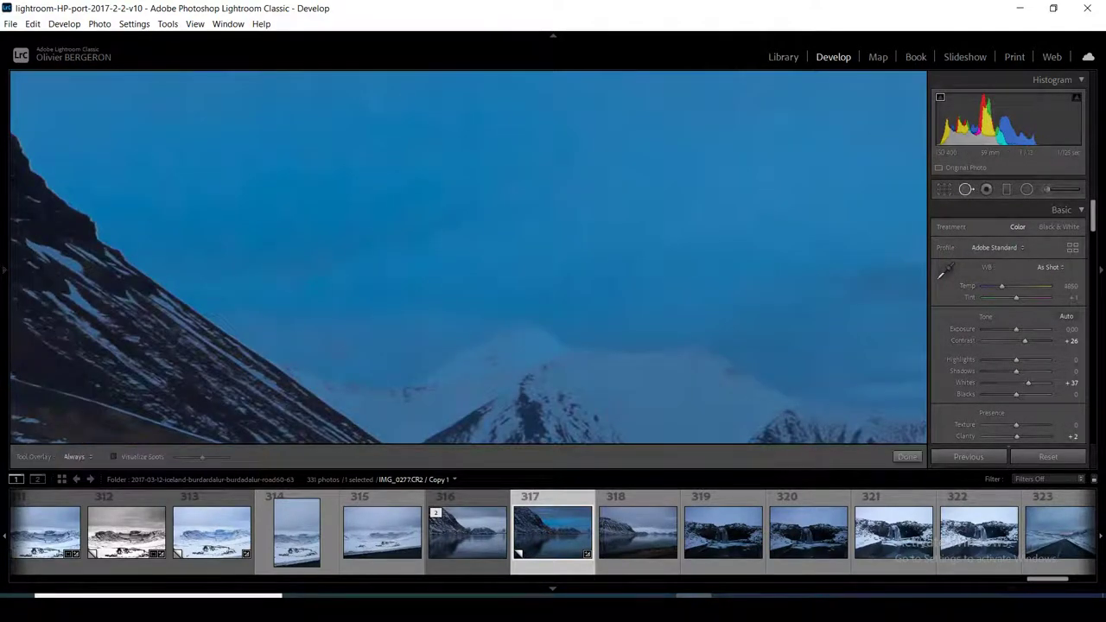
{"action": "left_click_drag", "start_coordinate": [338, 343], "coordinate": [343, 350]}
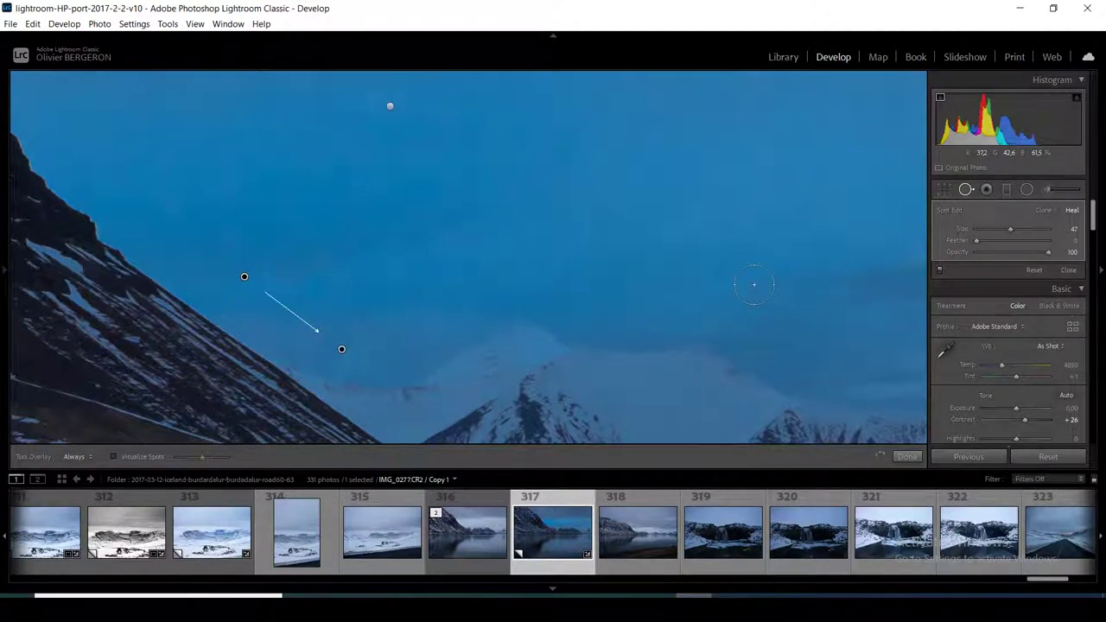
{"action": "key", "text": "q"}
{"action": "key", "text": "z"}
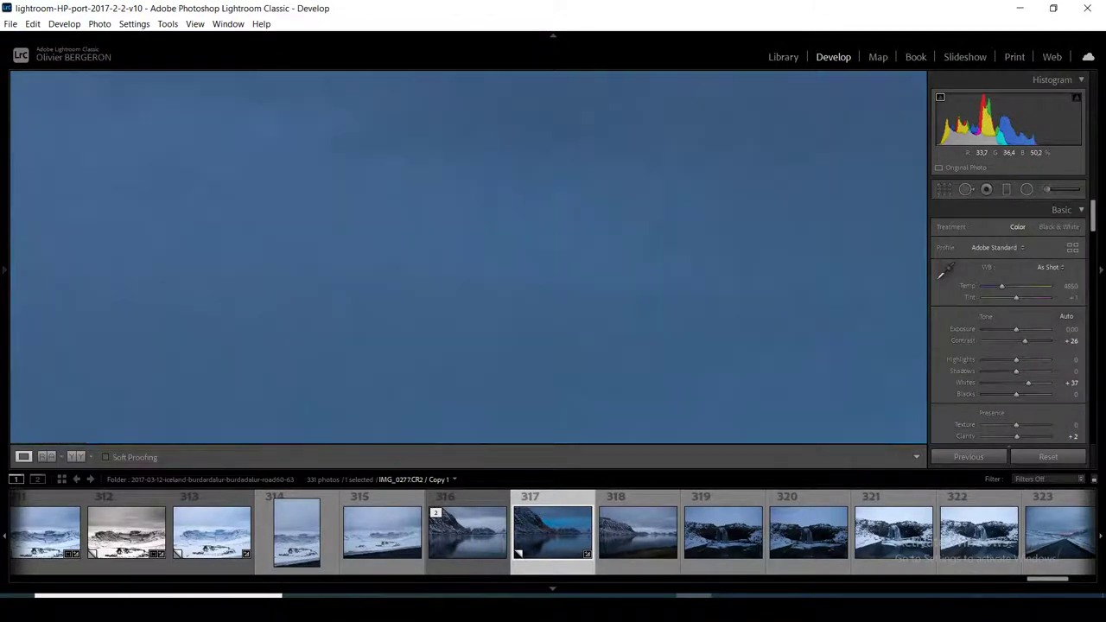
Heal two dust spots, then another near the sky's top edge
{"action": "key", "text": "q"}
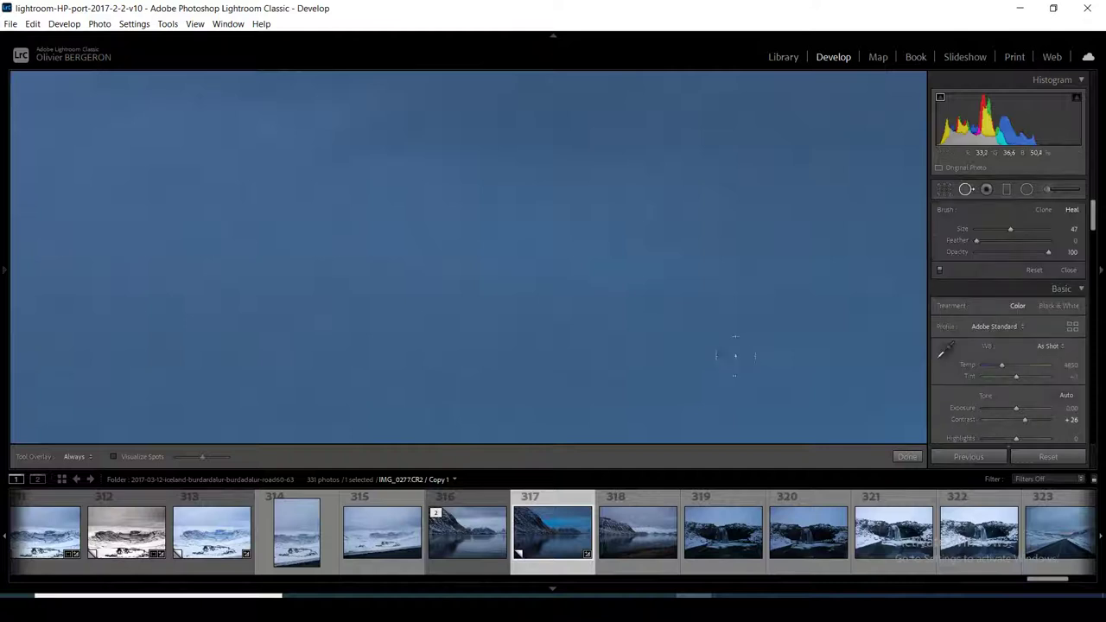
{"action": "left_click", "coordinate": [731, 361]}
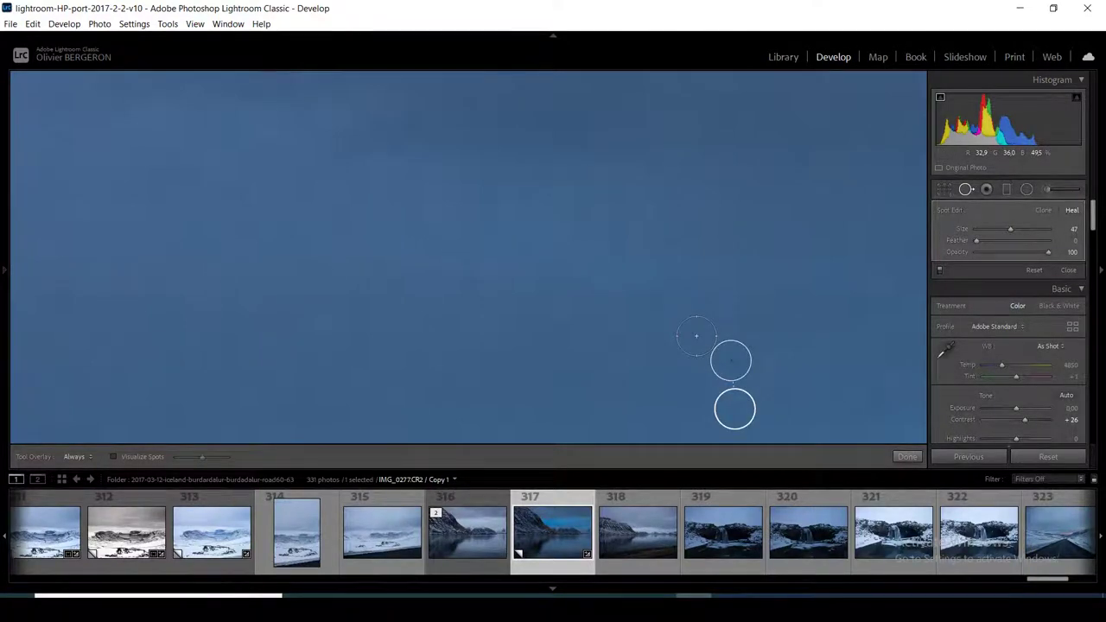
{"action": "left_click", "coordinate": [697, 335]}
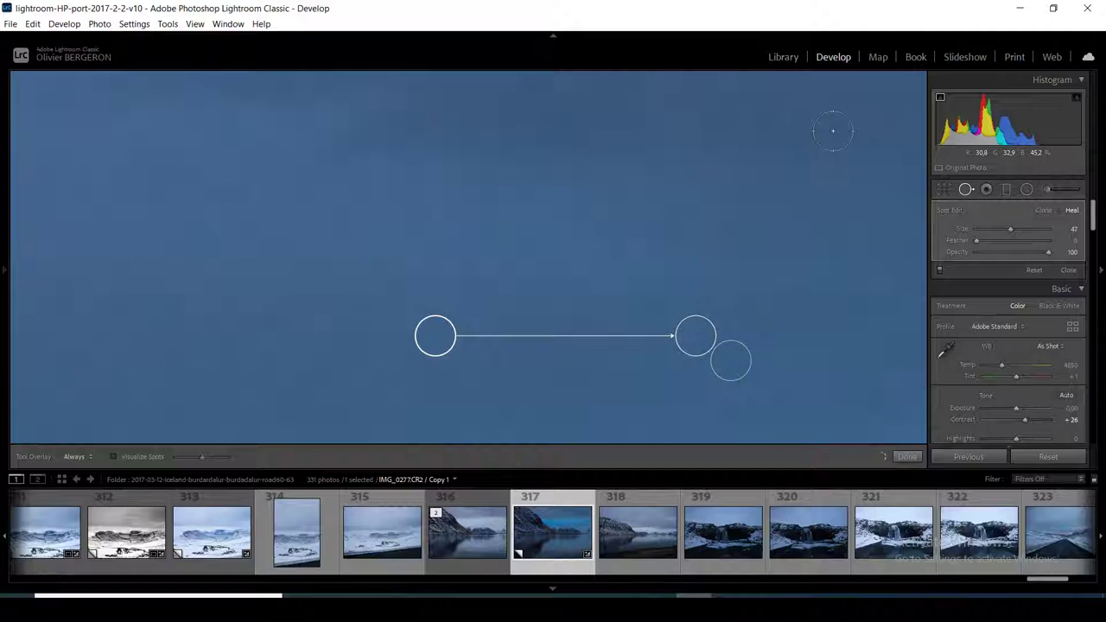
{"action": "key", "text": "q"}
{"action": "left_click_drag", "start_coordinate": [263, 183], "coordinate": [263, 274]}
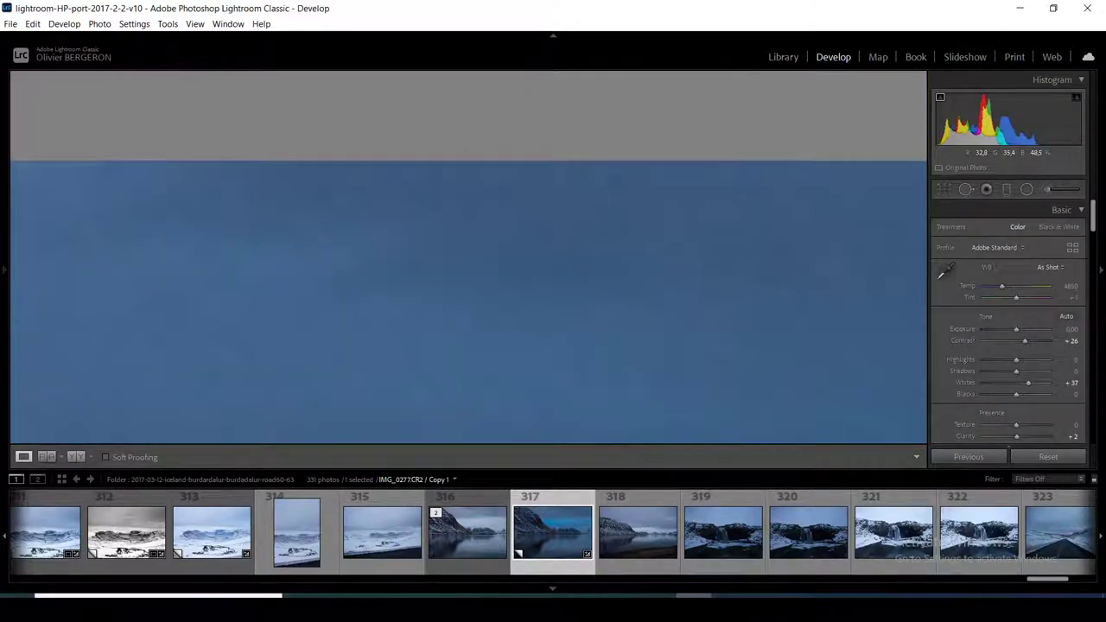
{"action": "key", "text": "q"}
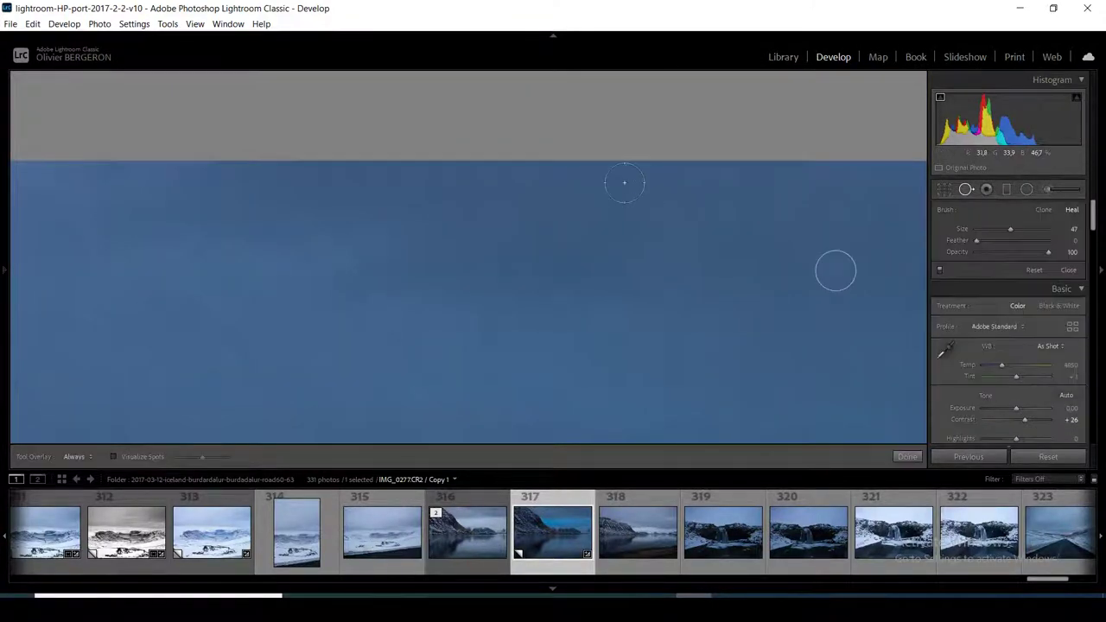
{"action": "left_click", "coordinate": [623, 182]}
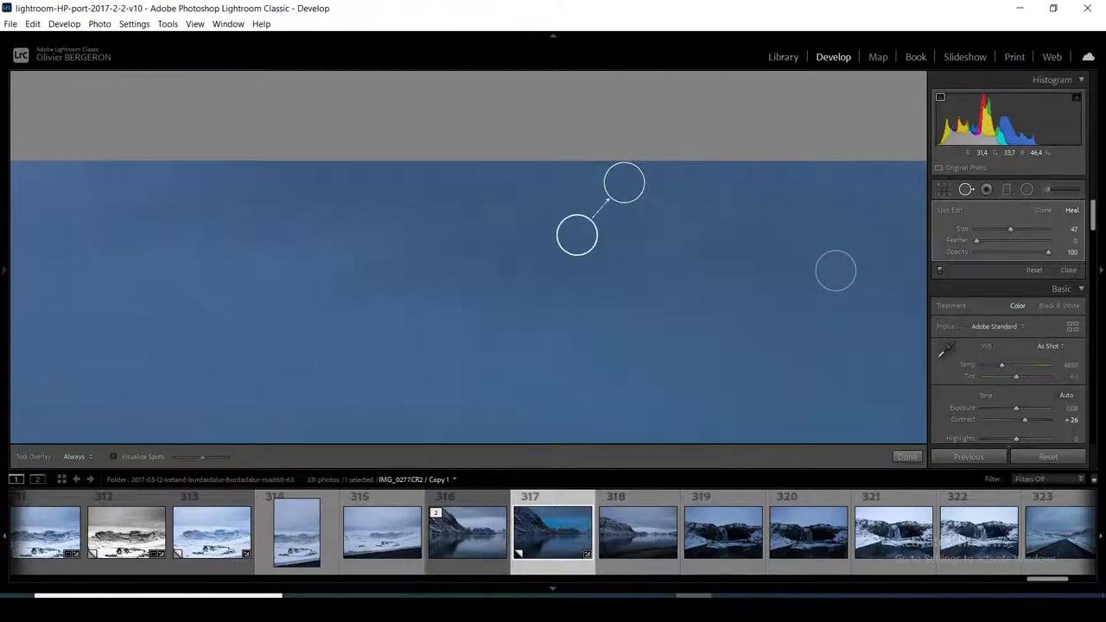
{"action": "left_click", "coordinate": [906, 456]}
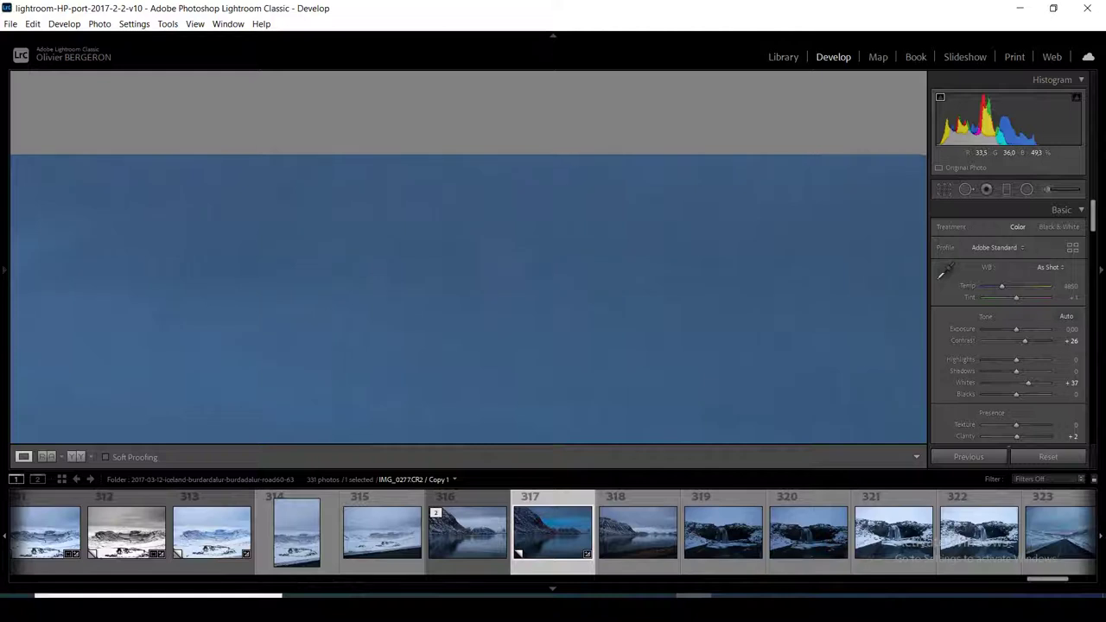
Heal one more sky dust spot and recheck for remaining specks
{"action": "key", "text": "q"}
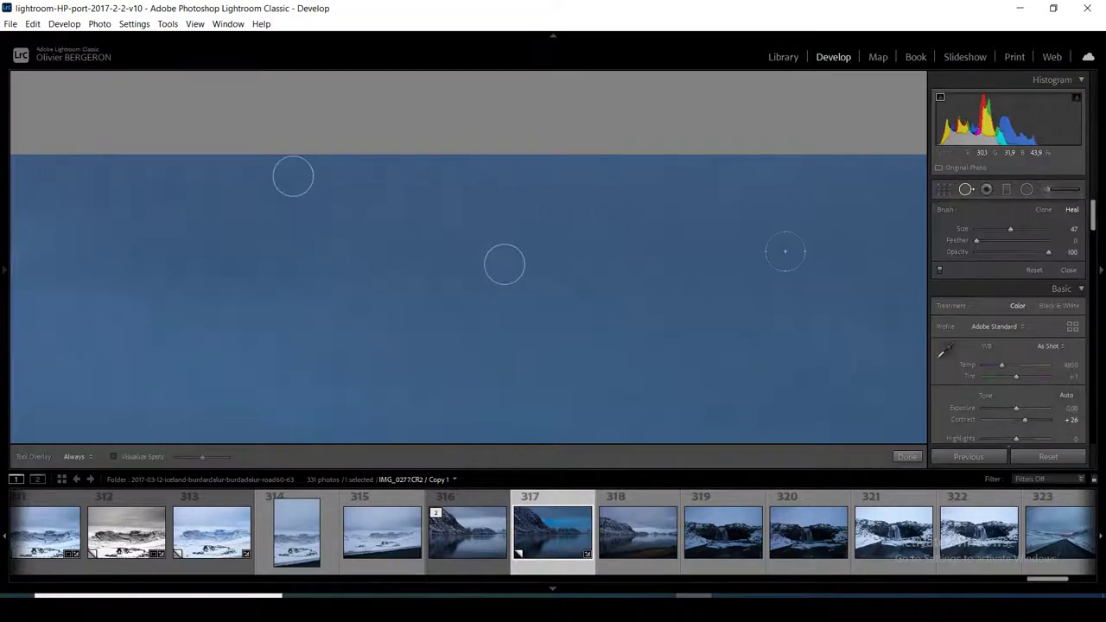
{"action": "left_click", "coordinate": [785, 251]}
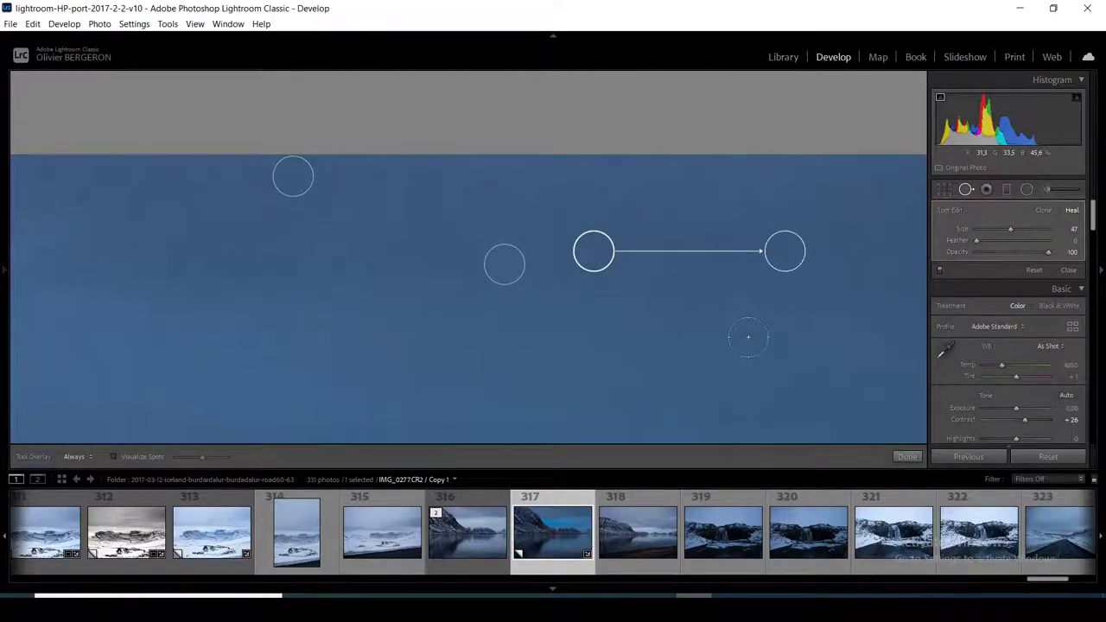
{"action": "key", "text": "q"}
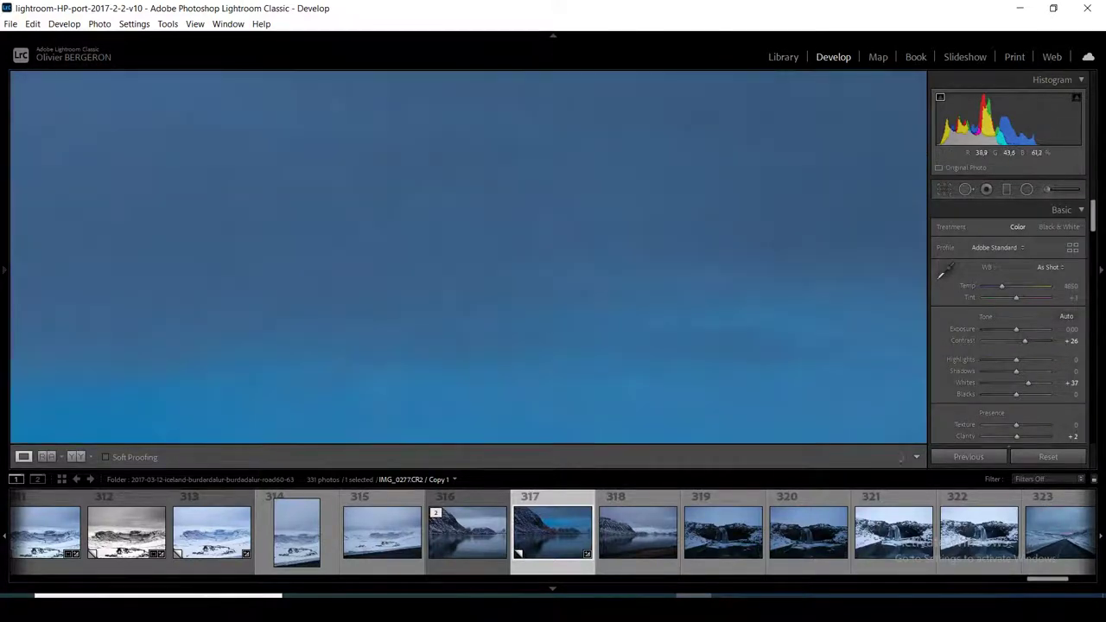
{"action": "key", "text": "q"}
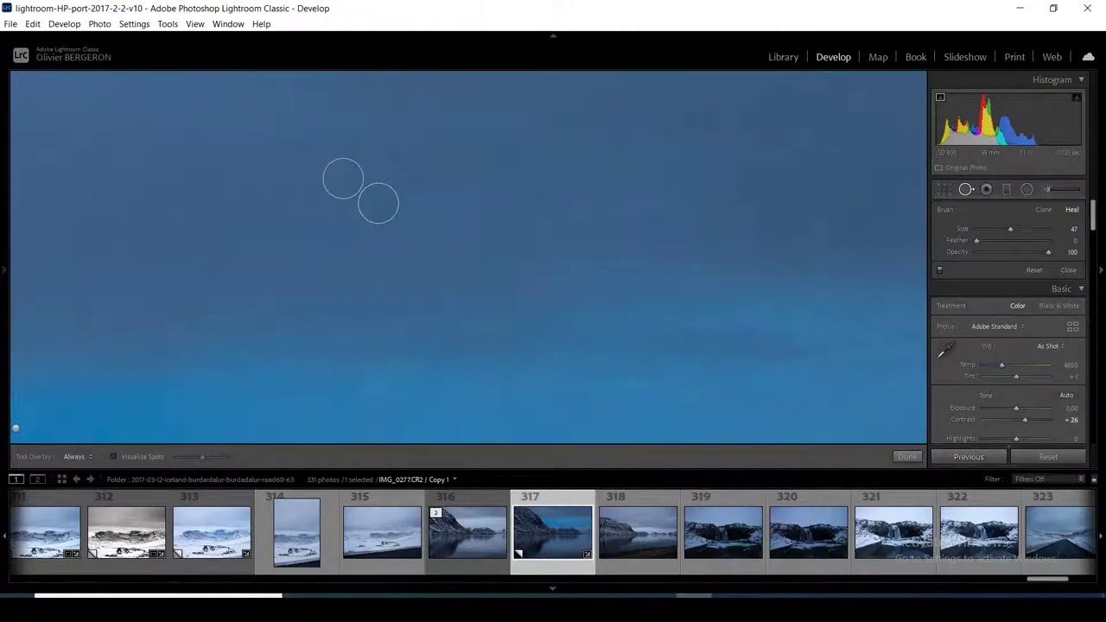
{"action": "key", "text": "q"}
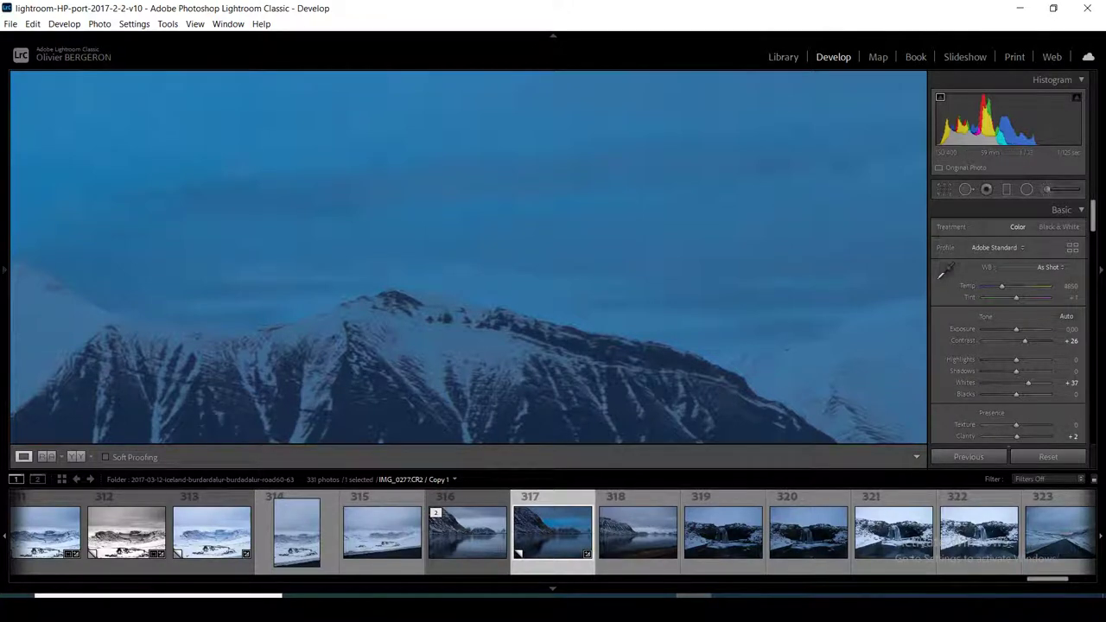
Heal two dust specks in the sky with Spot Removal
{"action": "key", "text": "k"}
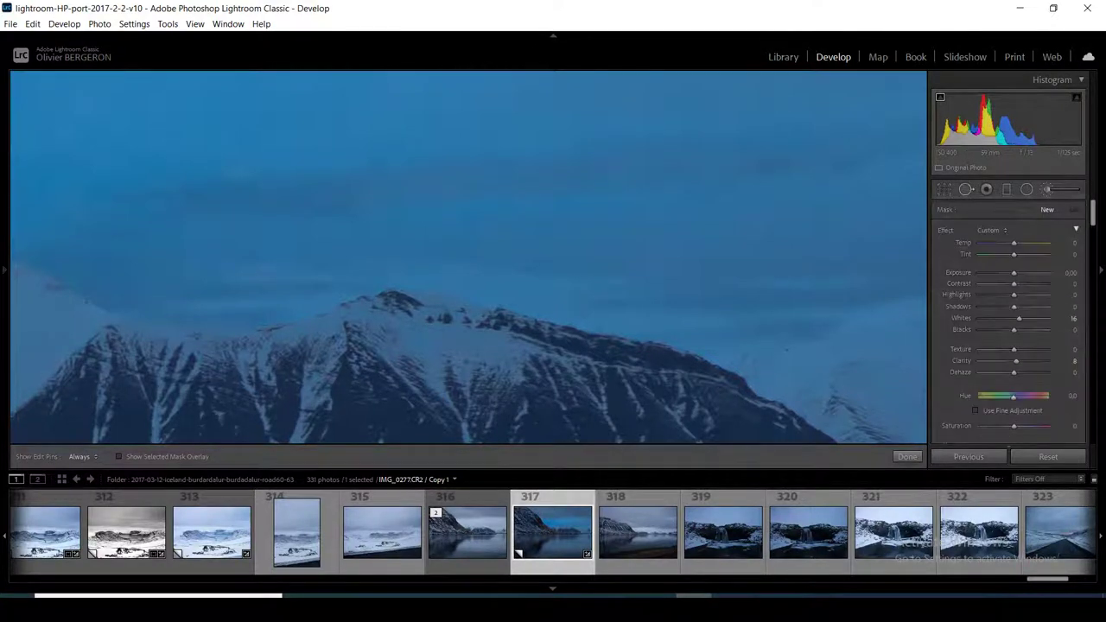
{"action": "key", "text": "q"}
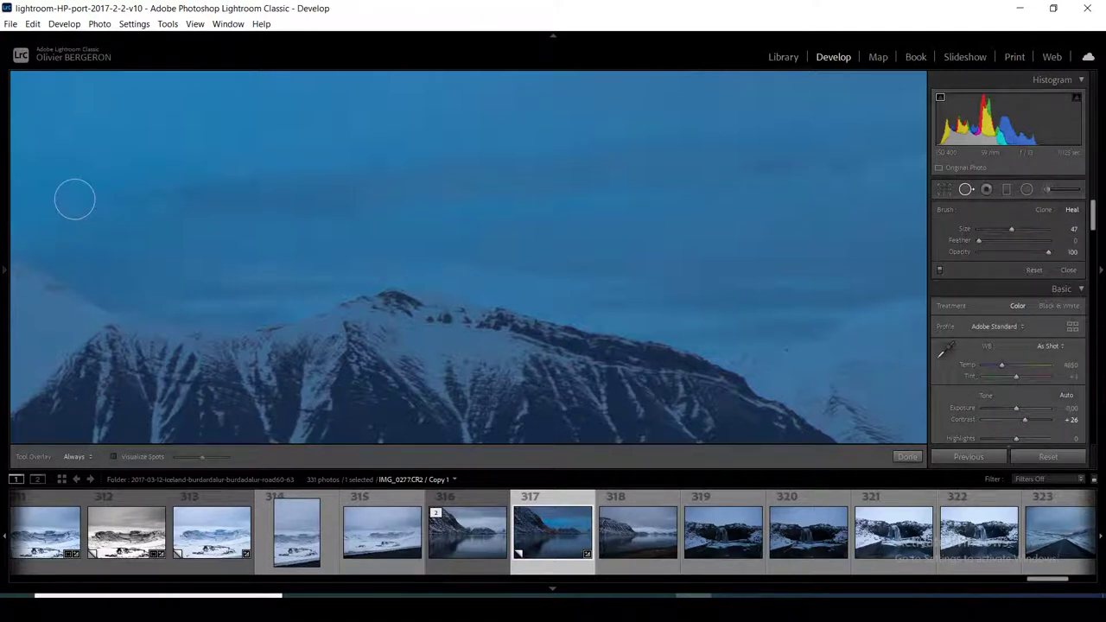
{"action": "key", "text": "q"}
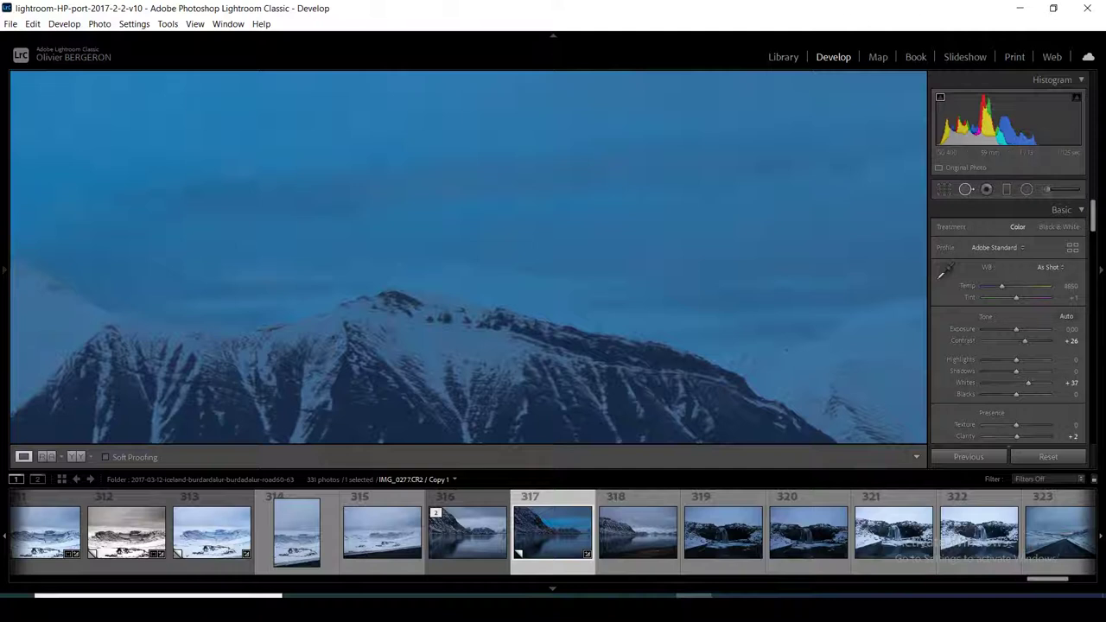
{"action": "left_click", "coordinate": [965, 189]}
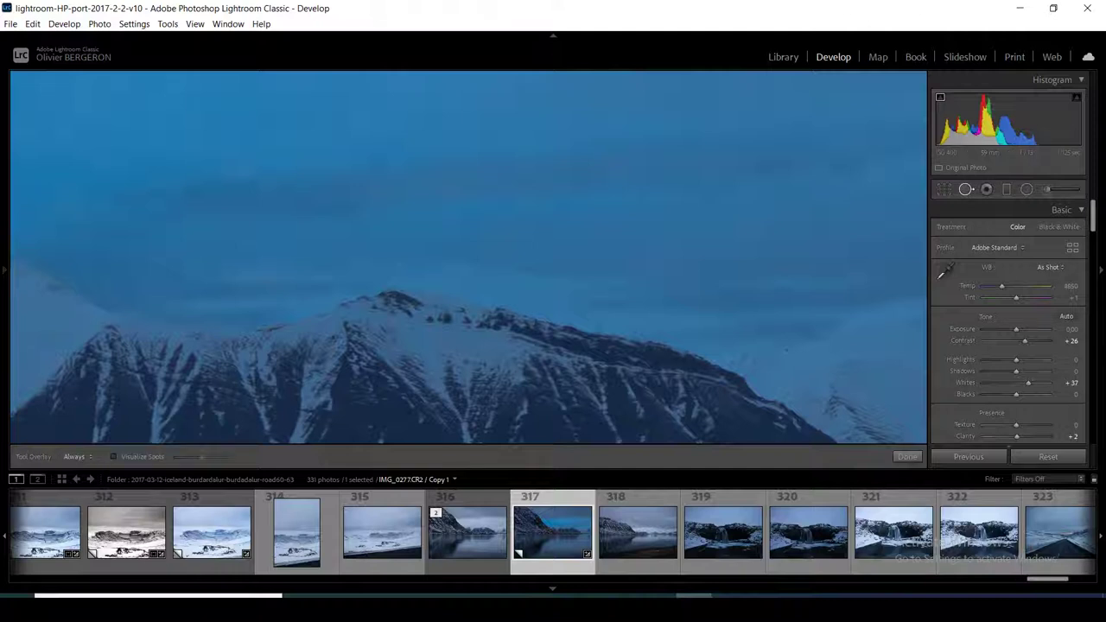
{"action": "left_click", "coordinate": [775, 253]}
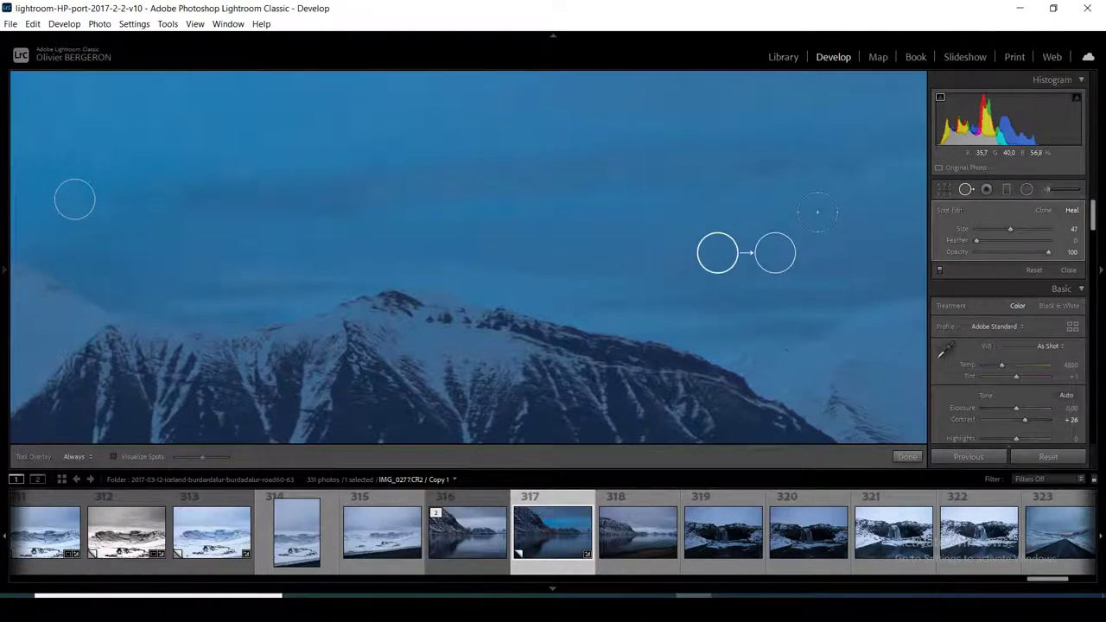
{"action": "left_click", "coordinate": [818, 212]}
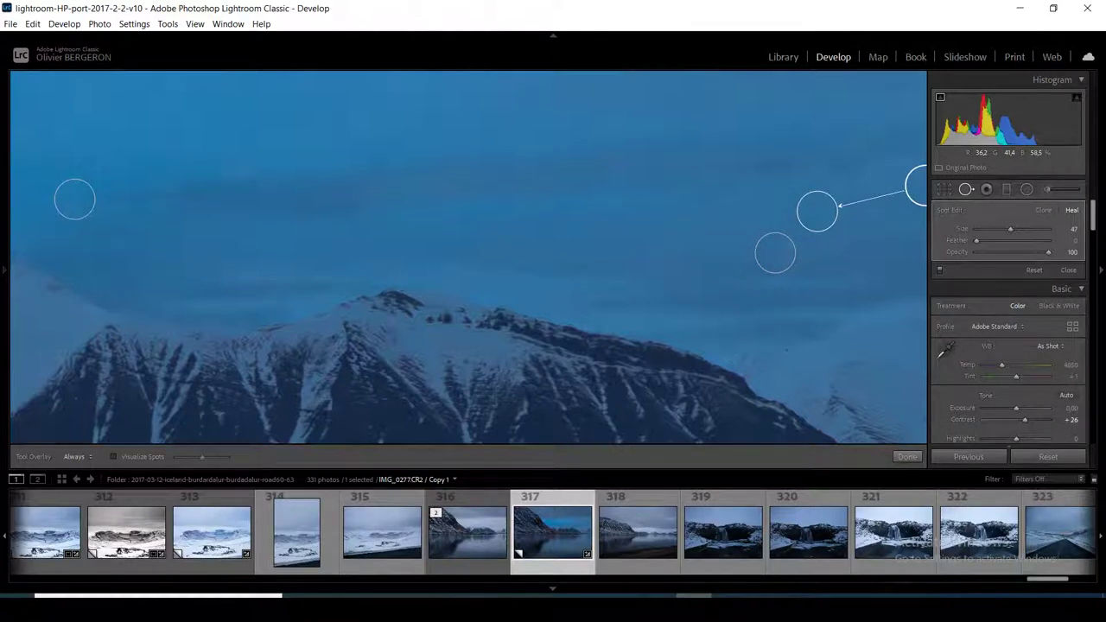
{"action": "key", "text": "q"}
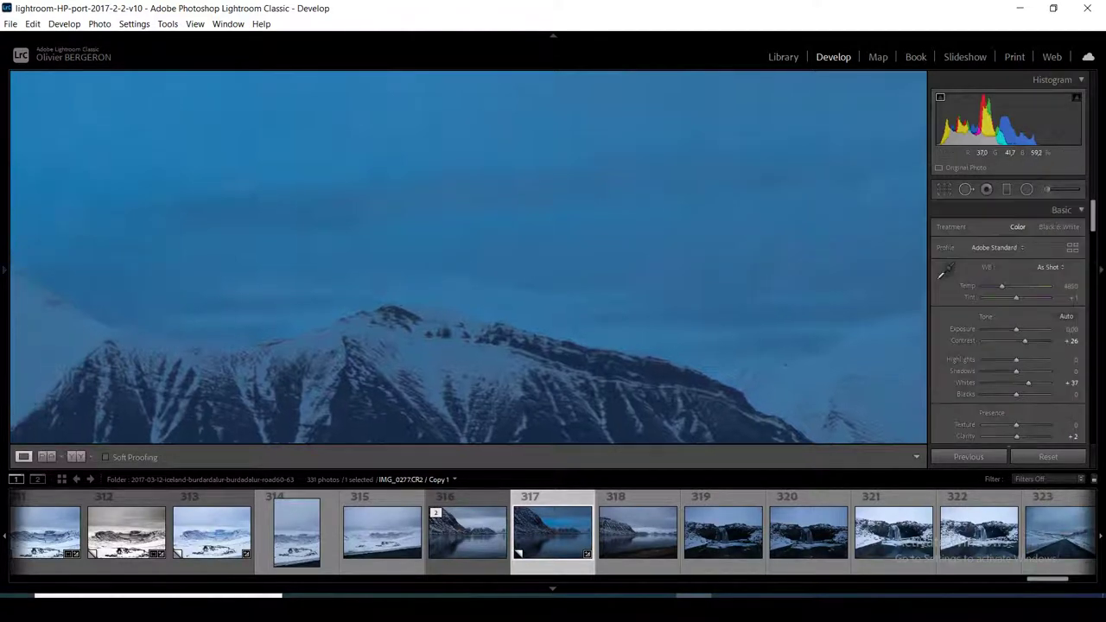
Move up to the upper sky and heal a speck there with a stroke
{"action": "key", "text": "Page_Up"}
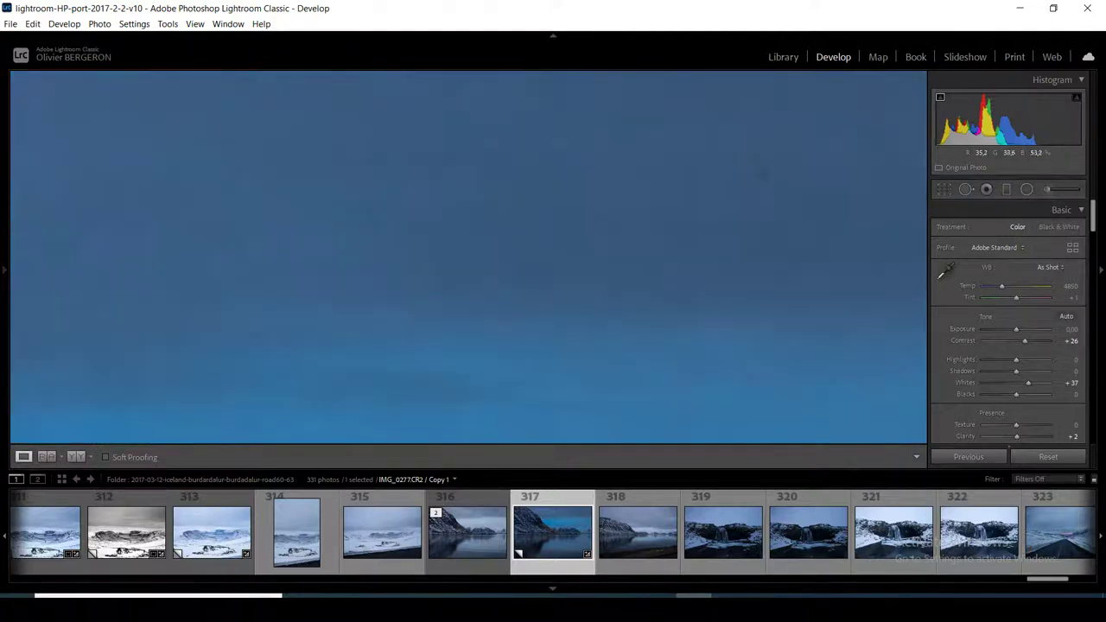
{"action": "key", "text": "q"}
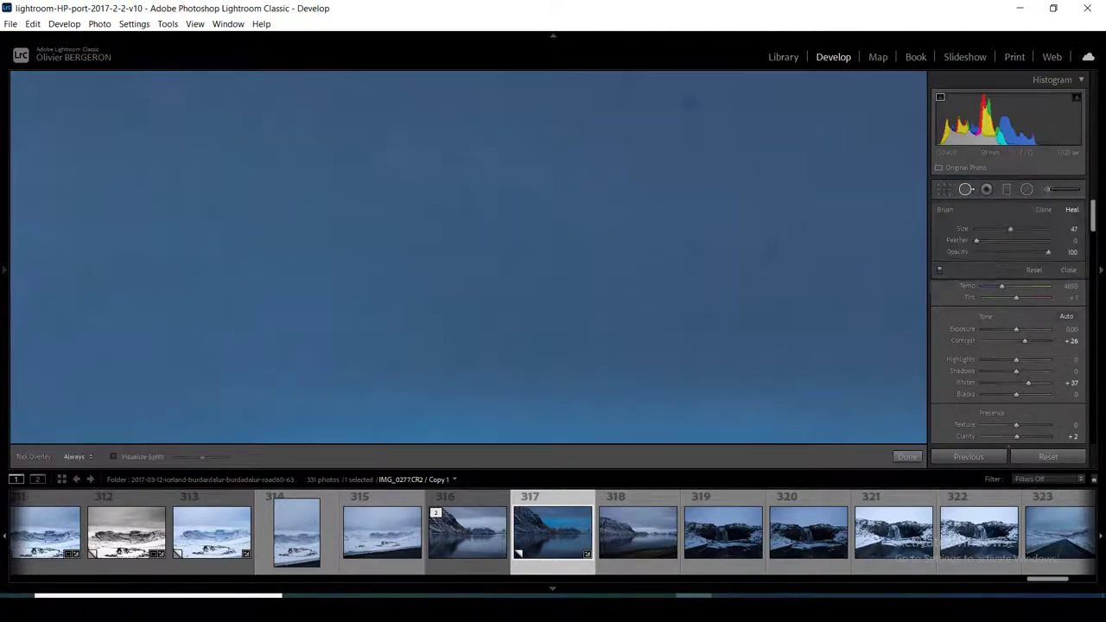
{"action": "left_click_drag", "start_coordinate": [770, 251], "coordinate": [710, 252]}
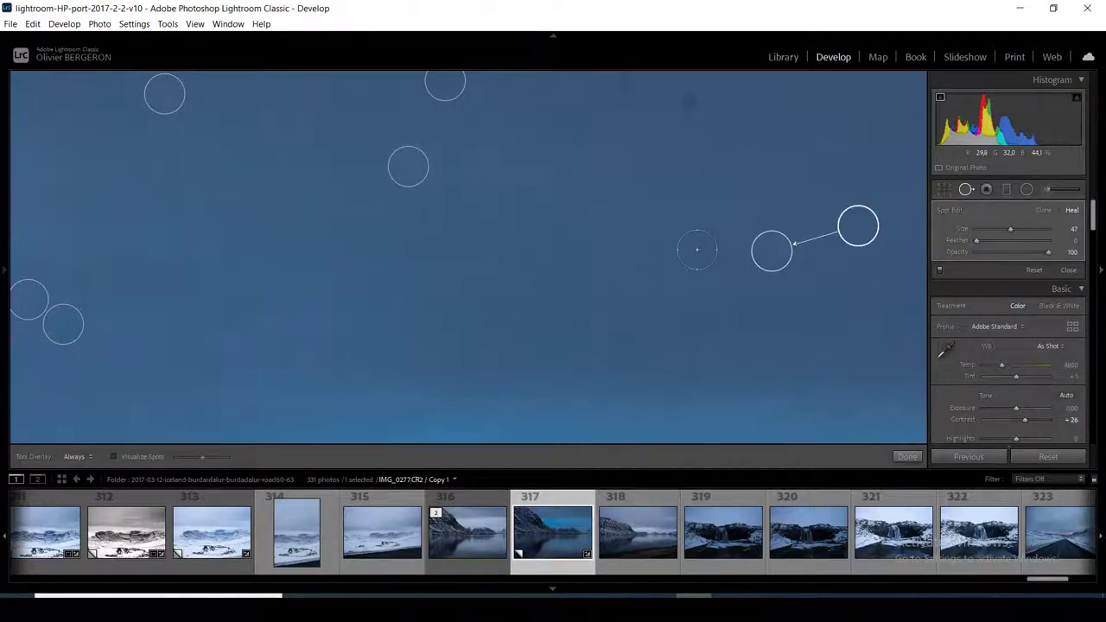
{"action": "key", "text": "q"}
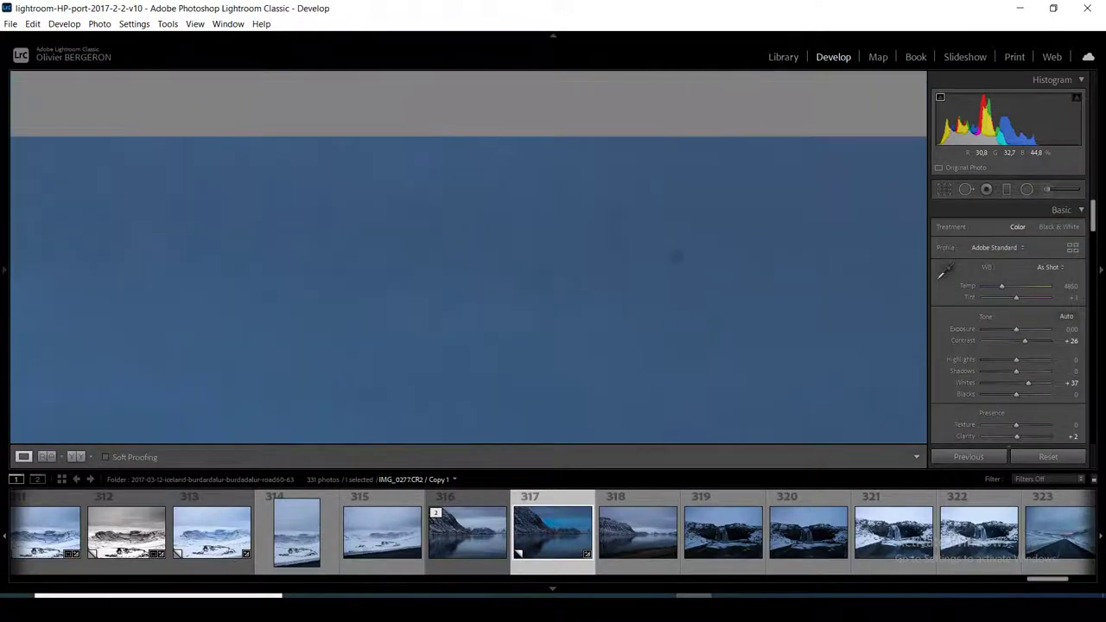
Heal a mid-sky speck with a cleaner source, a vertical streak, and one more speck
{"action": "key", "text": "q"}
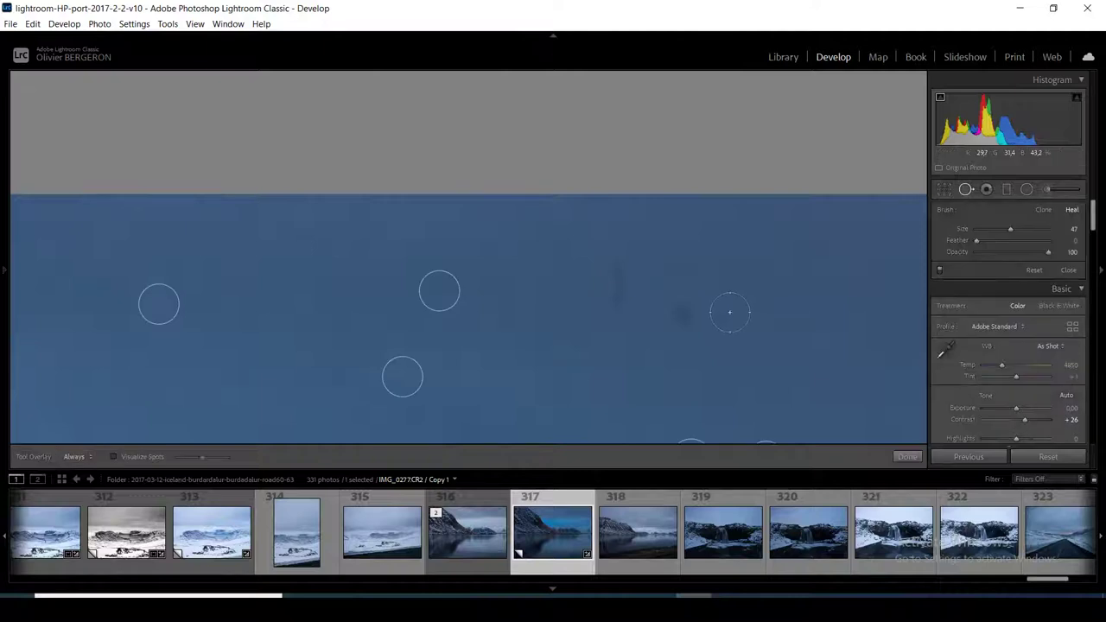
{"action": "left_click", "coordinate": [685, 316]}
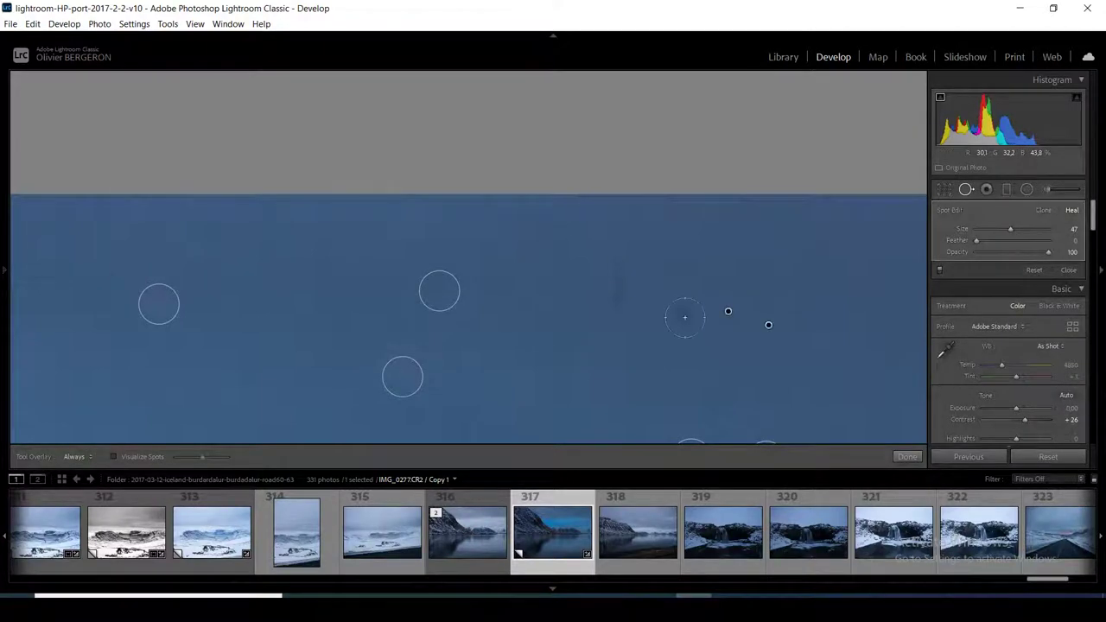
{"action": "left_click_drag", "start_coordinate": [769, 325], "coordinate": [818, 381]}
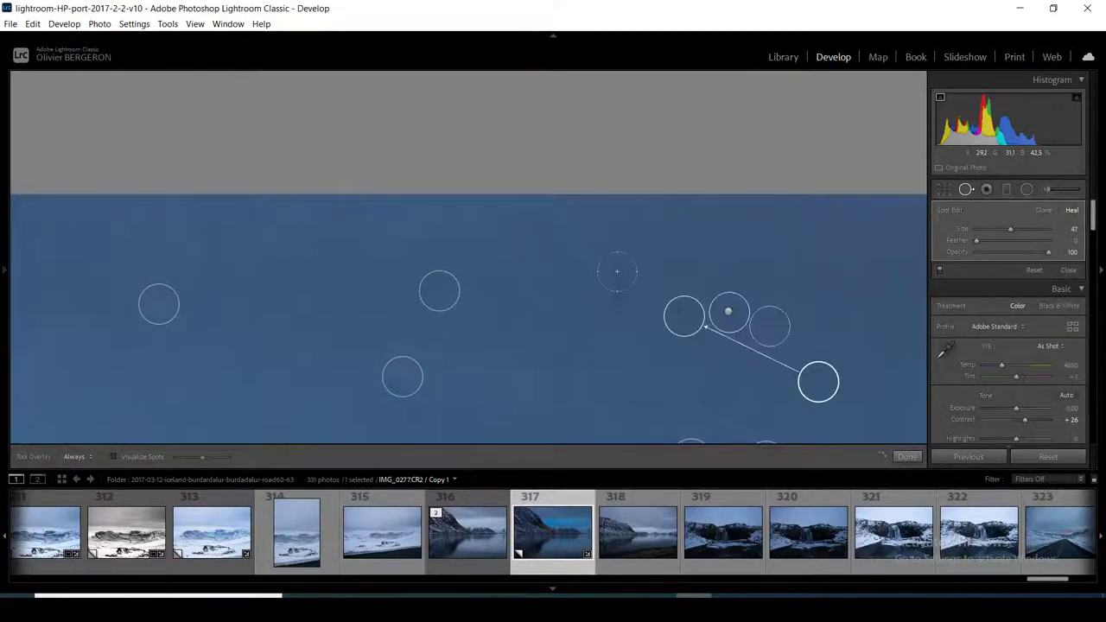
{"action": "left_click_drag", "start_coordinate": [617, 267], "coordinate": [617, 298]}
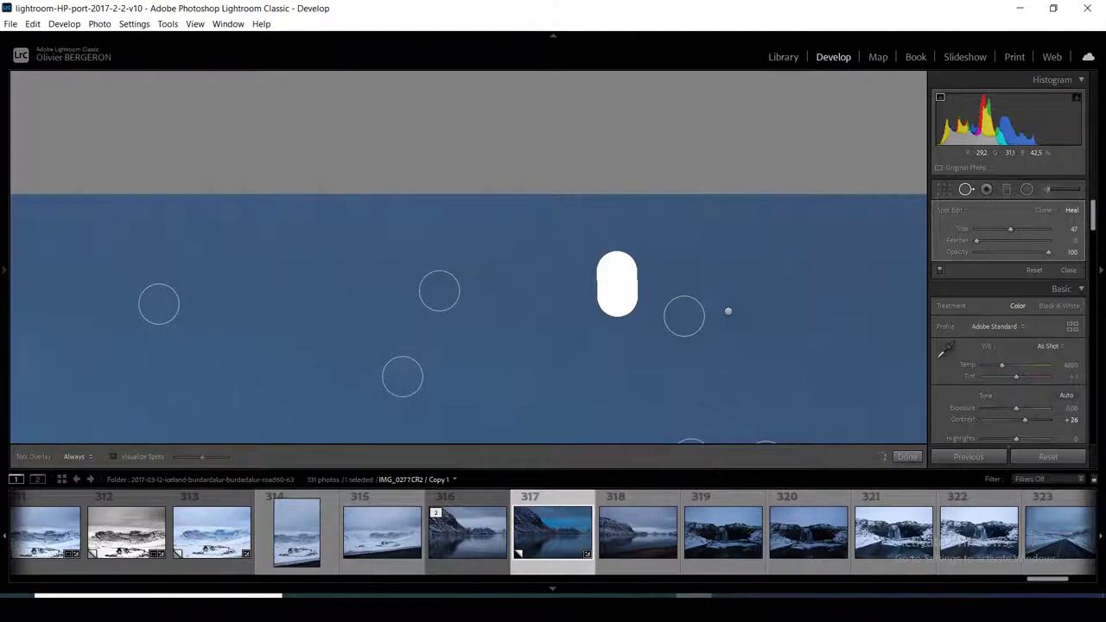
{"action": "key", "text": "q"}
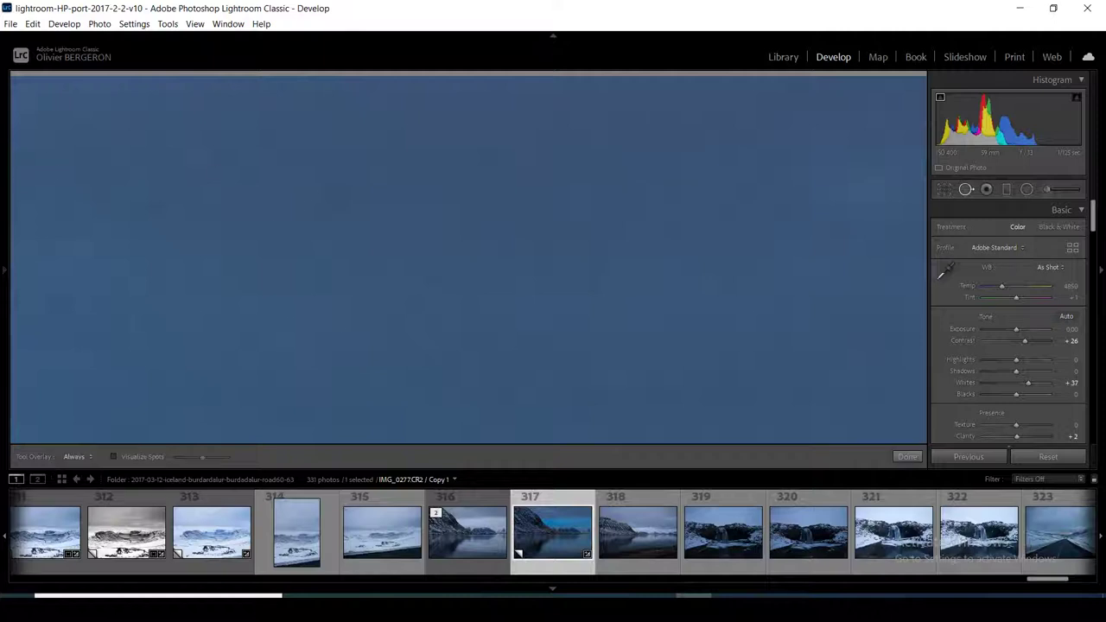
{"action": "left_click", "coordinate": [536, 235]}
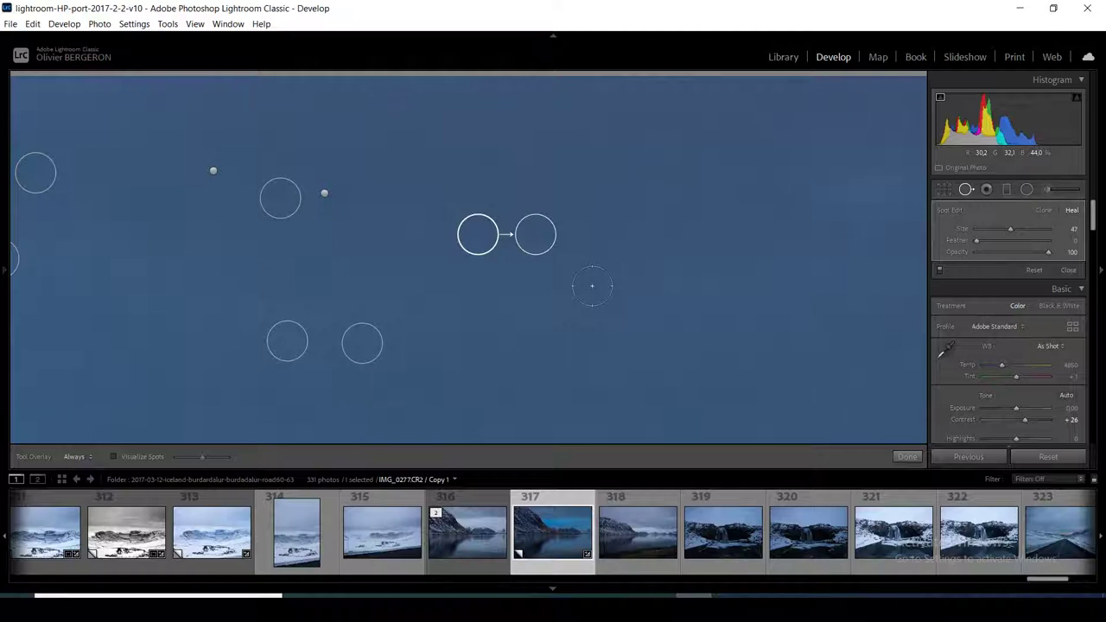
{"action": "key", "text": "q"}
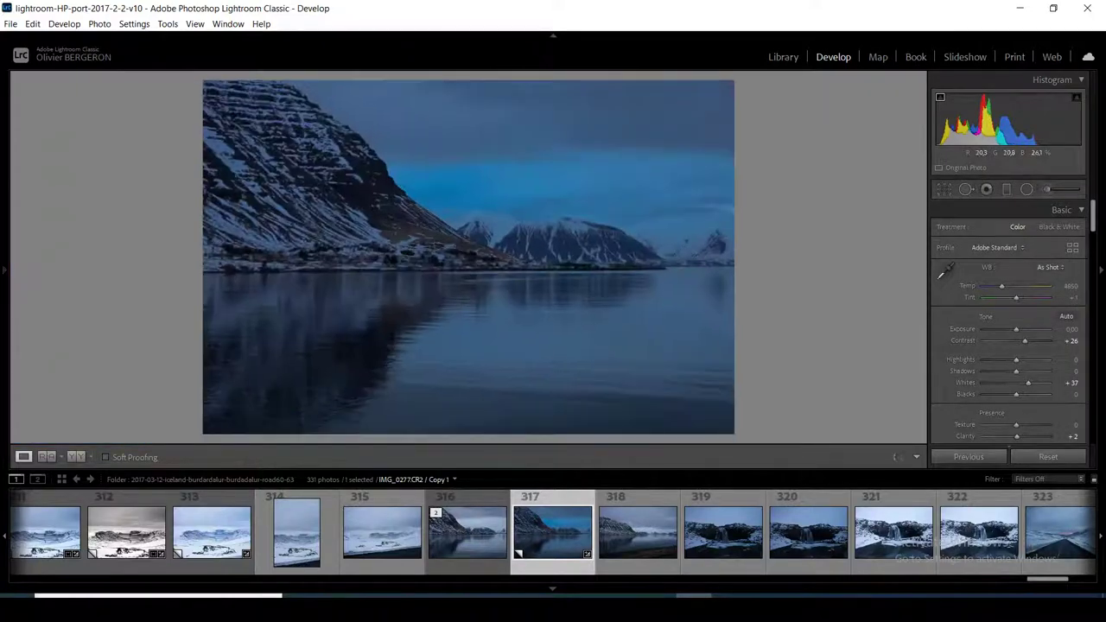
Zoom into the water and heal two specks on its surface
{"action": "key", "text": "z"}
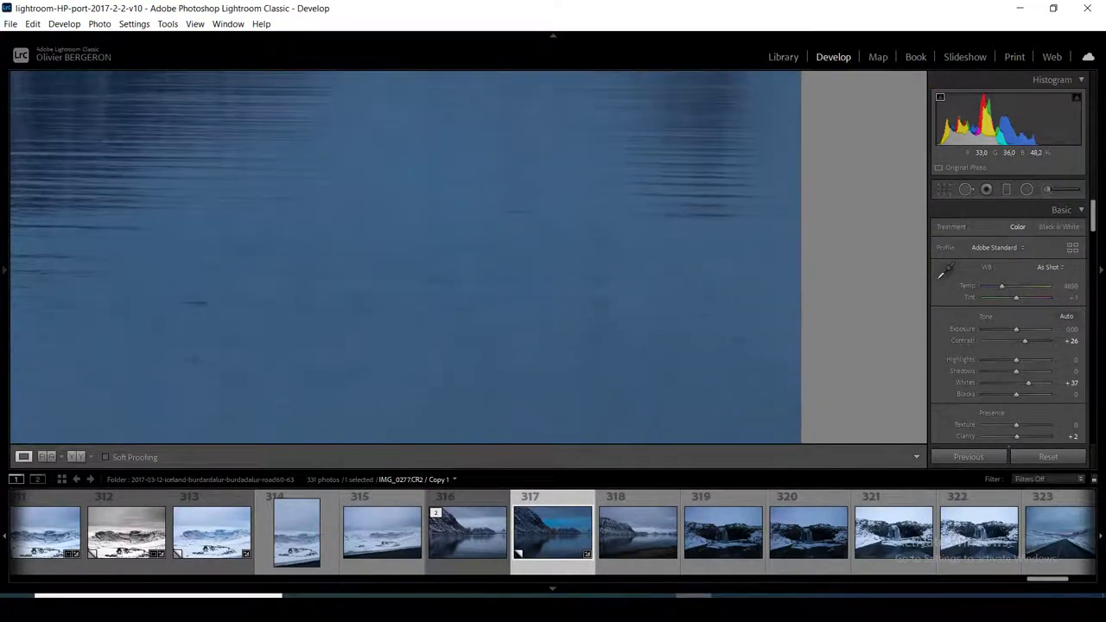
{"action": "key", "text": "q"}
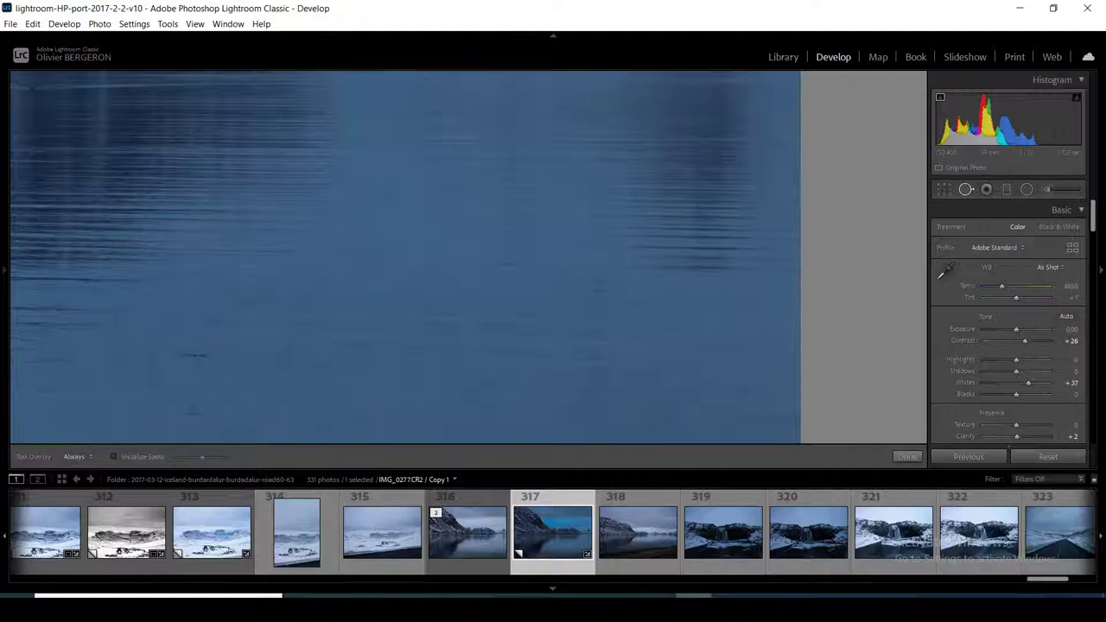
{"action": "left_click", "coordinate": [533, 242]}
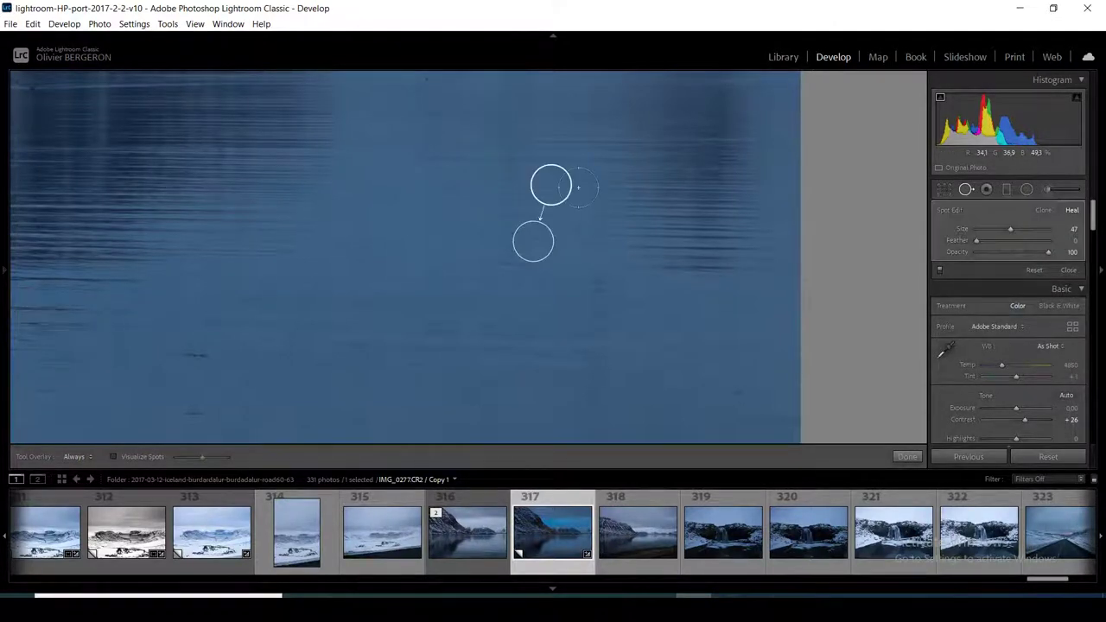
{"action": "left_click", "coordinate": [907, 456]}
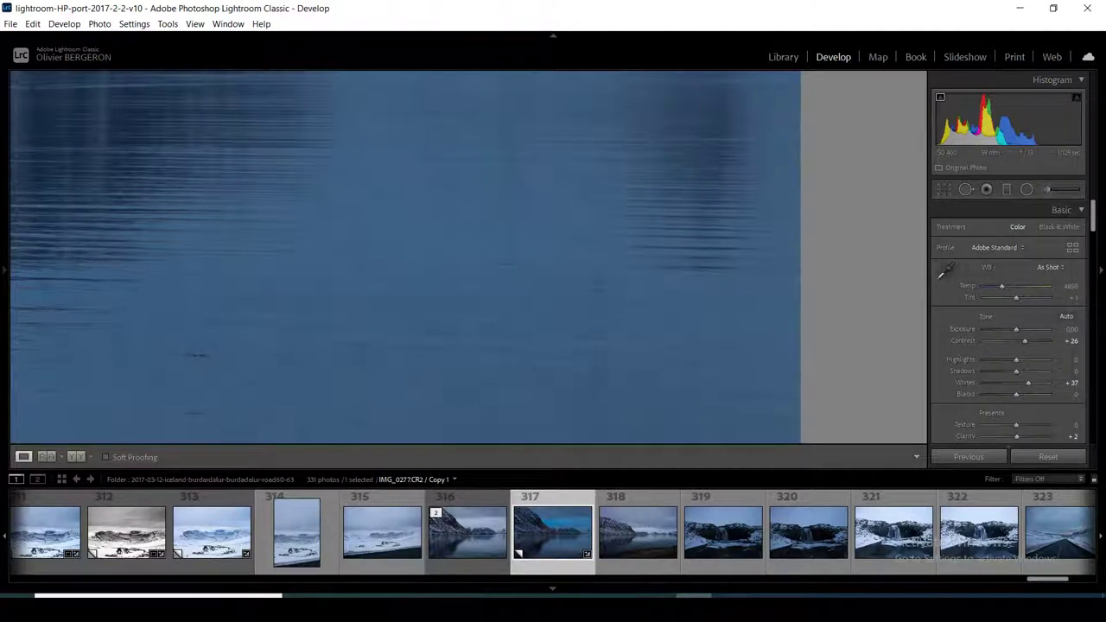
{"action": "key", "text": "q"}
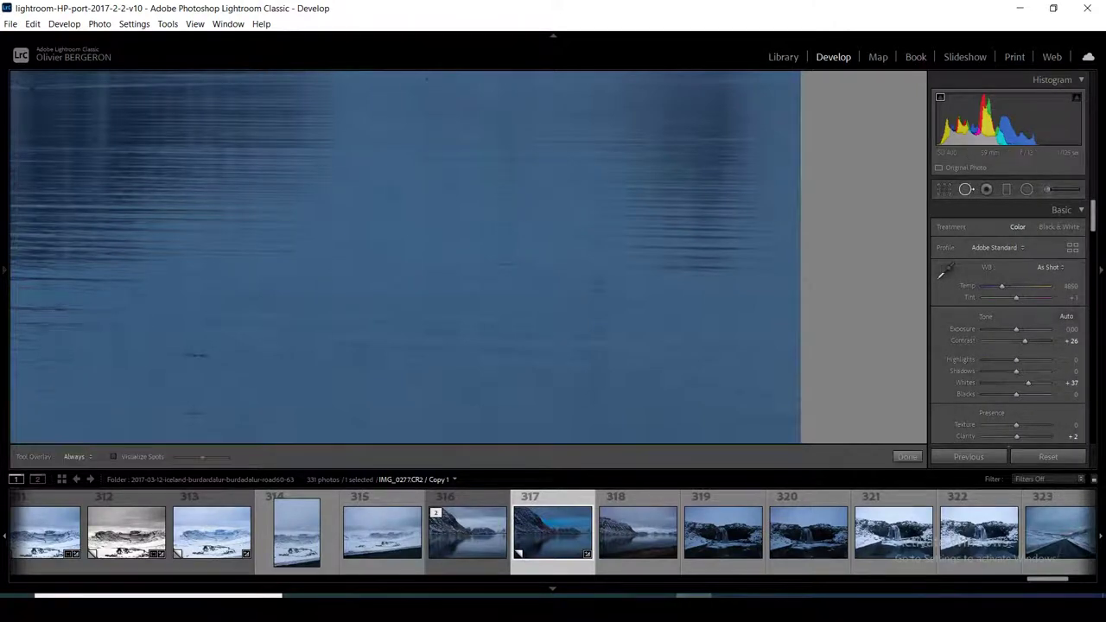
{"action": "left_click", "coordinate": [533, 242]}
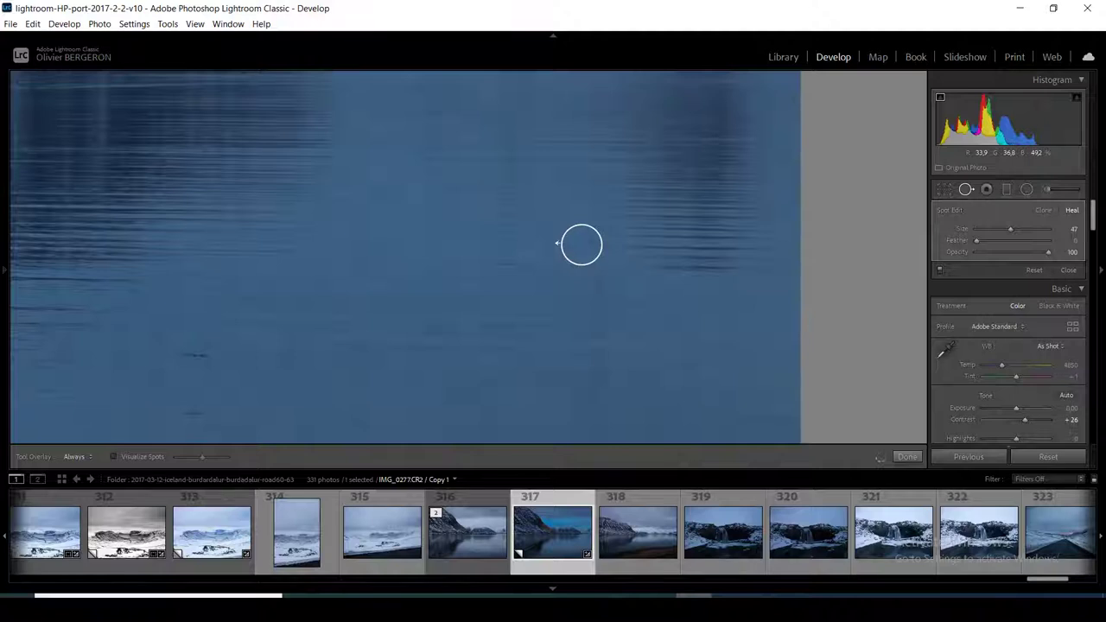
{"action": "left_click", "coordinate": [577, 246]}
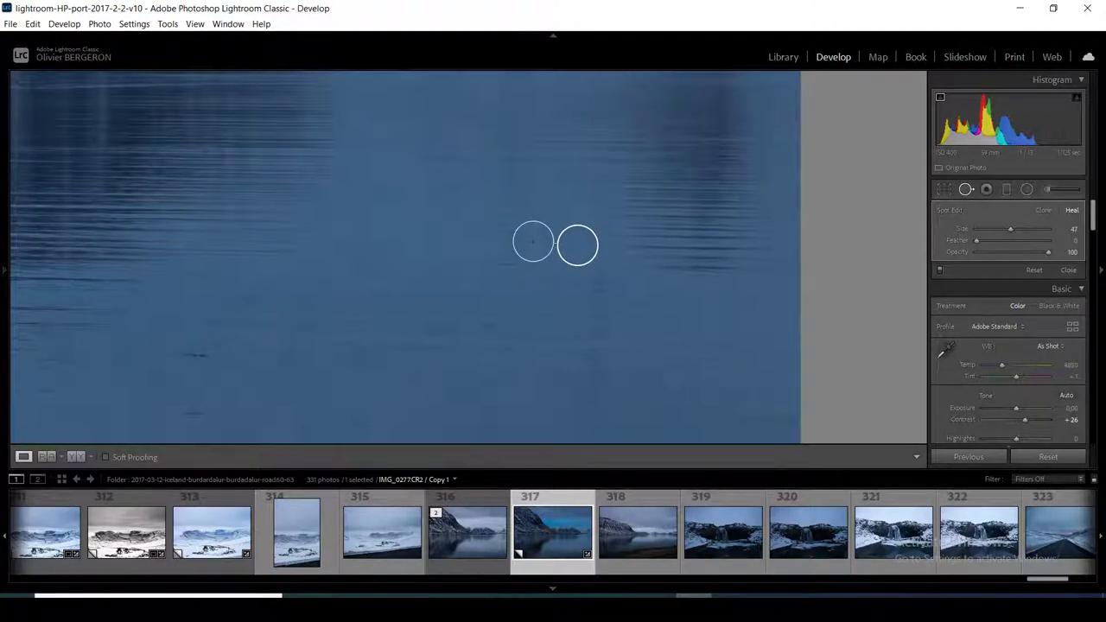
{"action": "key", "text": "q"}
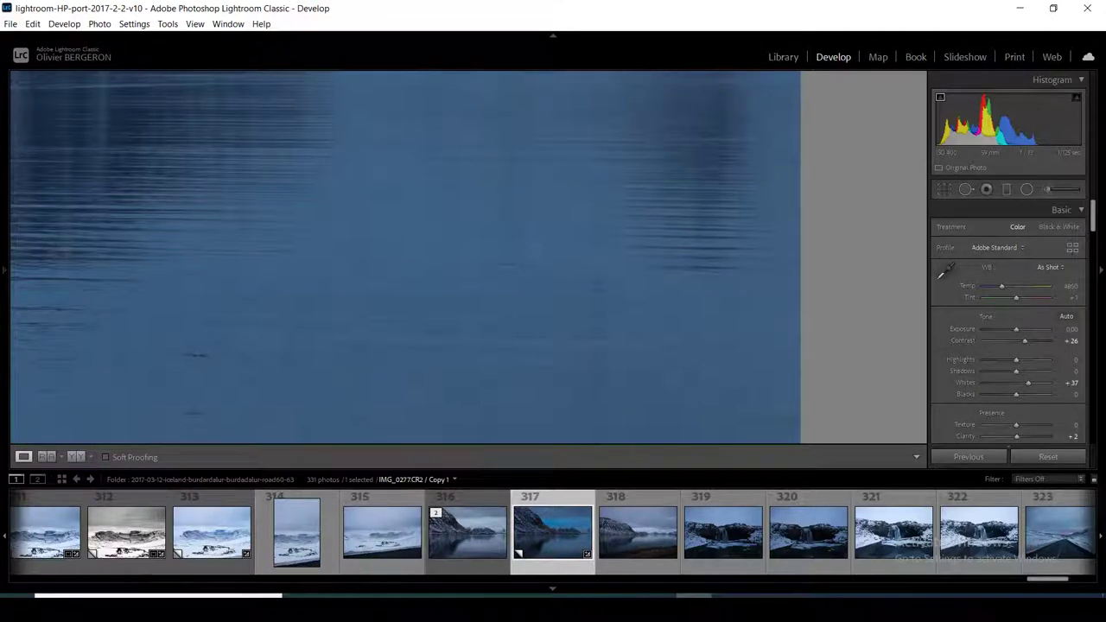
Pan to the shoreline, try healing a mark in the water, then undo and delete it
{"action": "left_click_drag", "start_coordinate": [346, 259], "coordinate": [536, 242]}
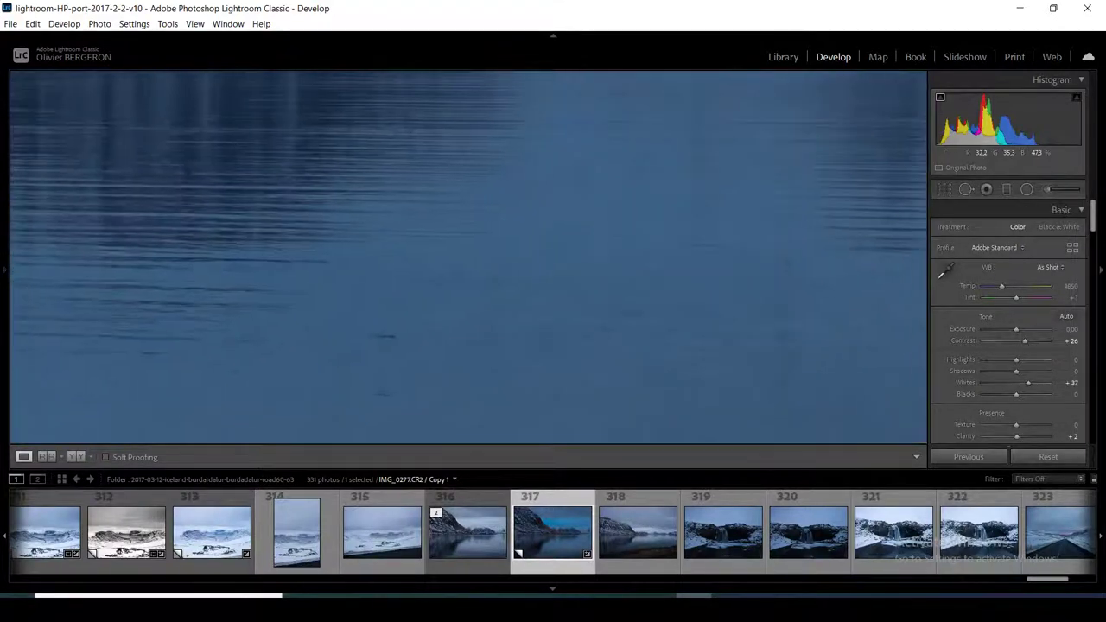
{"action": "mouse_move", "coordinate": [432, 259]}
{"action": "left_mouse_down"}
{"action": "mouse_move", "coordinate": [393, 346]}
{"action": "mouse_move", "coordinate": [359, 260]}
{"action": "mouse_move", "coordinate": [338, 346]}
{"action": "left_mouse_up"}
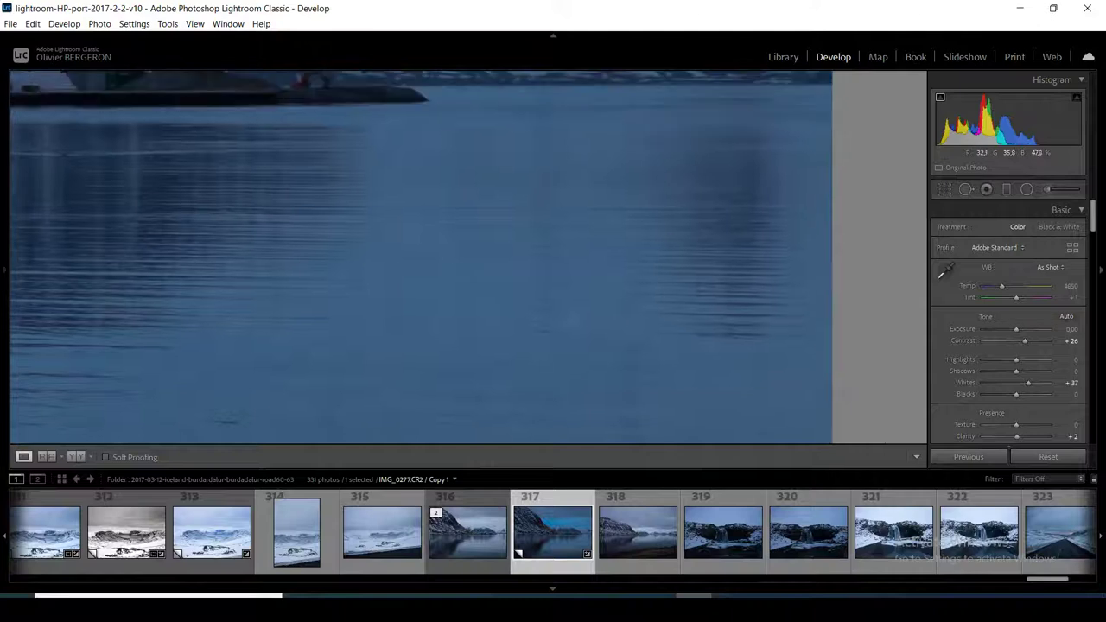
{"action": "left_click", "coordinate": [966, 189]}
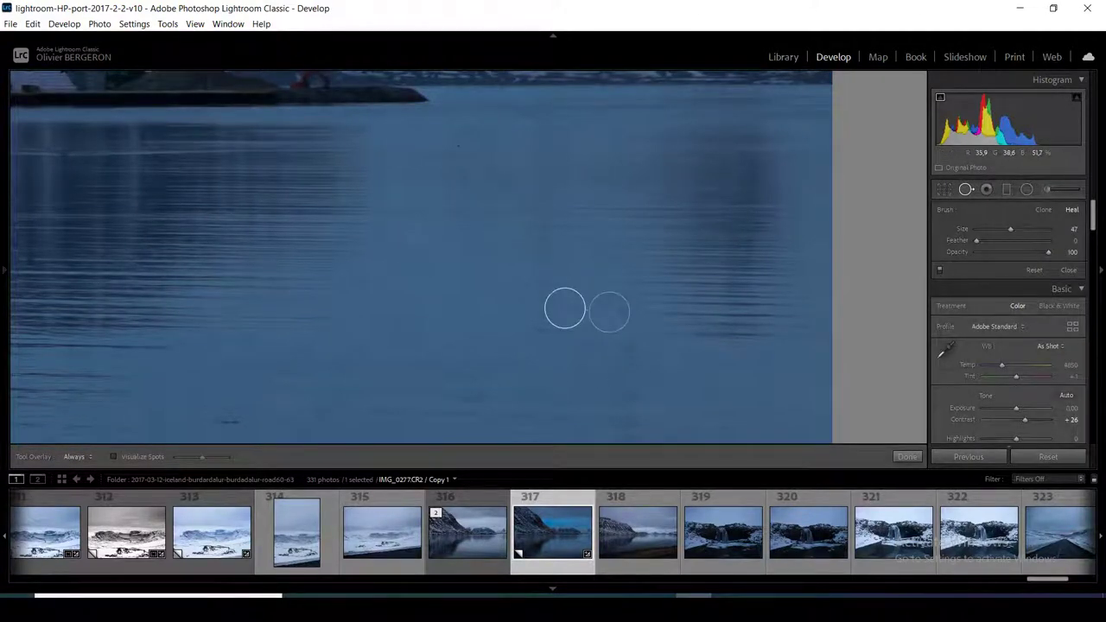
{"action": "left_click_drag", "start_coordinate": [591, 318], "coordinate": [614, 318]}
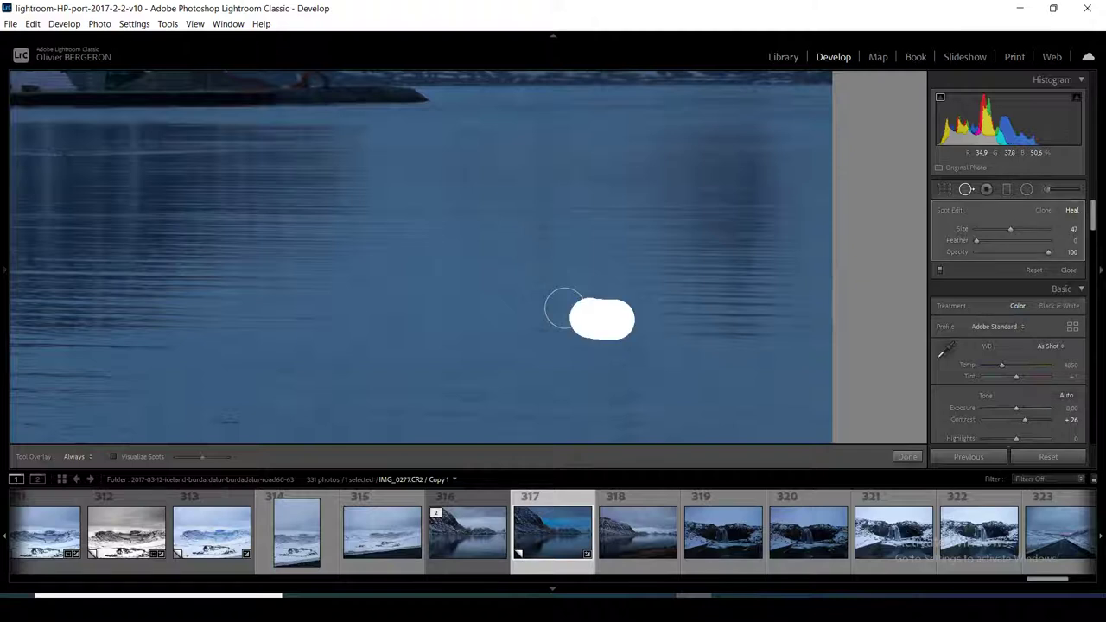
{"action": "key", "text": "ctrl+z"}
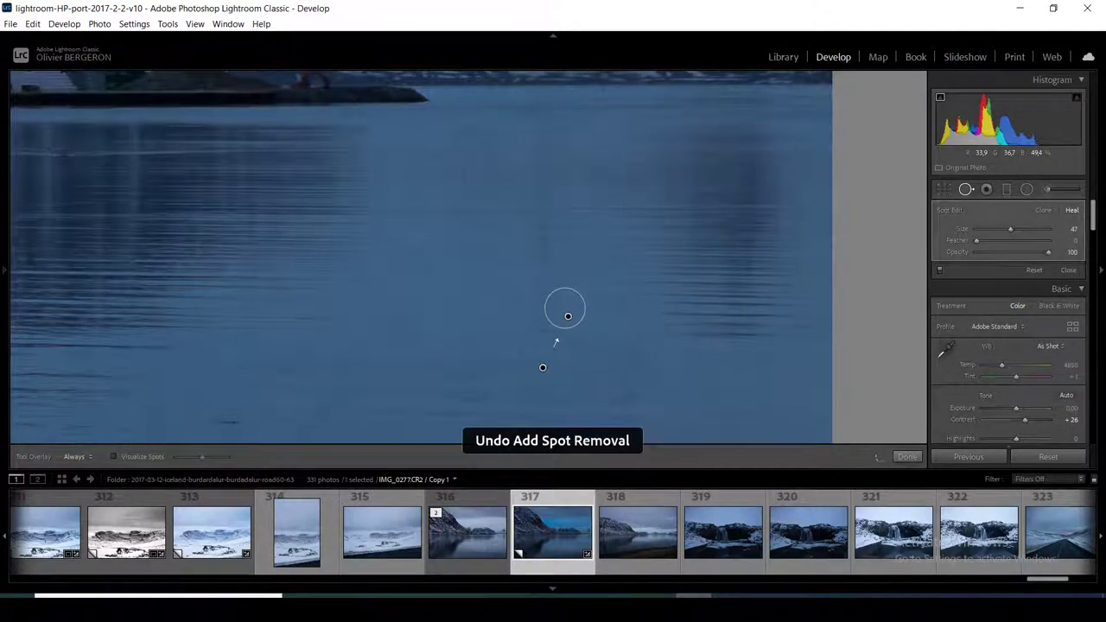
{"action": "left_click", "coordinate": [564, 308]}
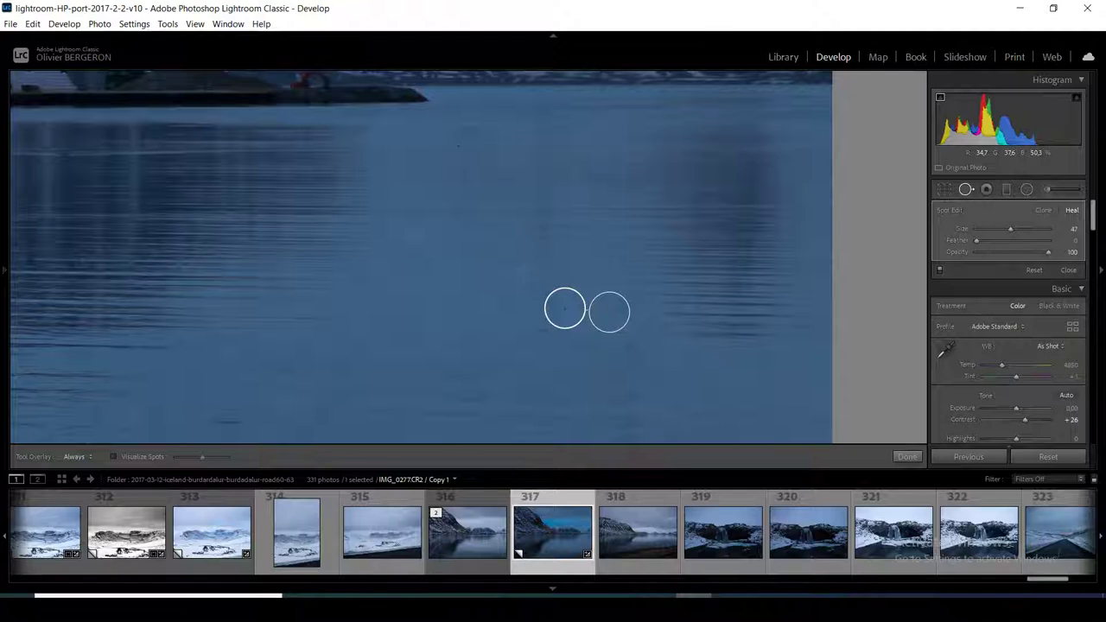
{"action": "key", "text": "Delete"}
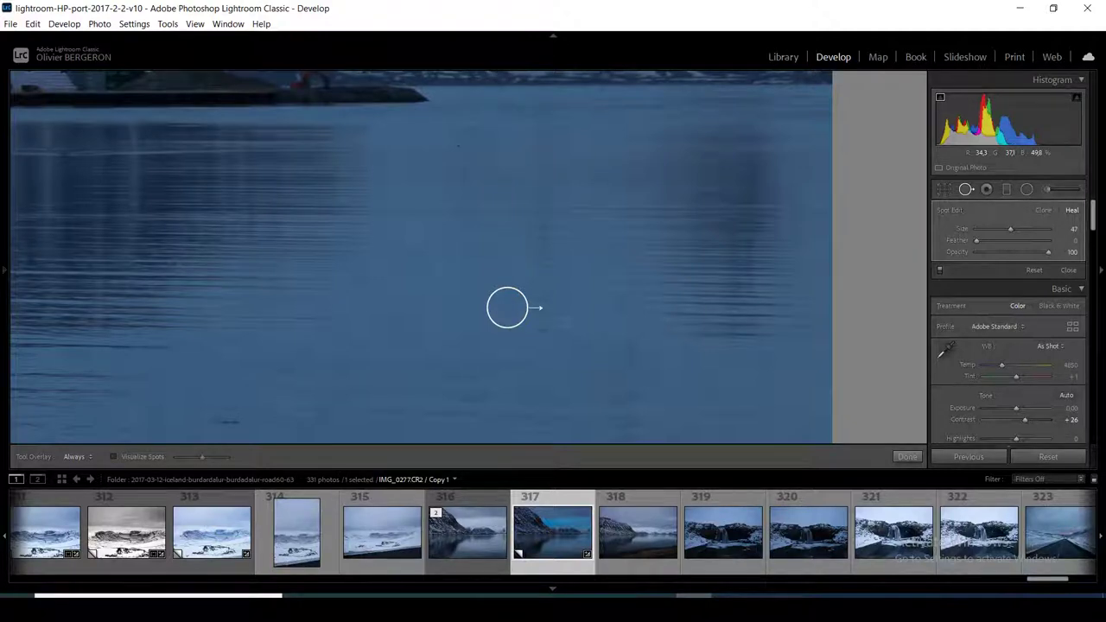
{"action": "key", "text": "q"}
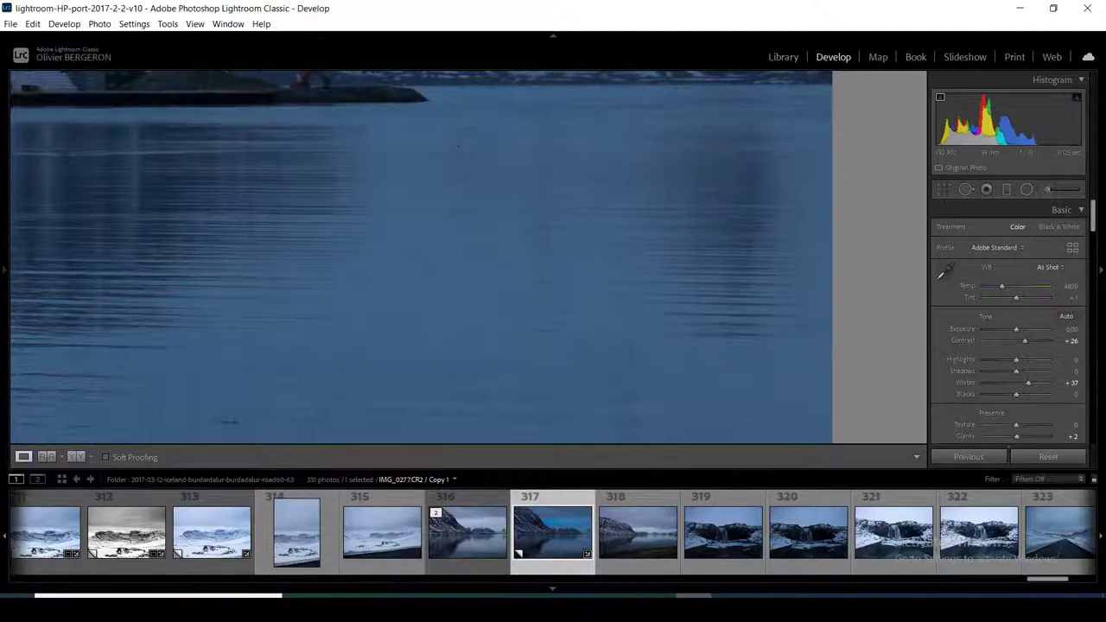
{"action": "key", "text": "q"}
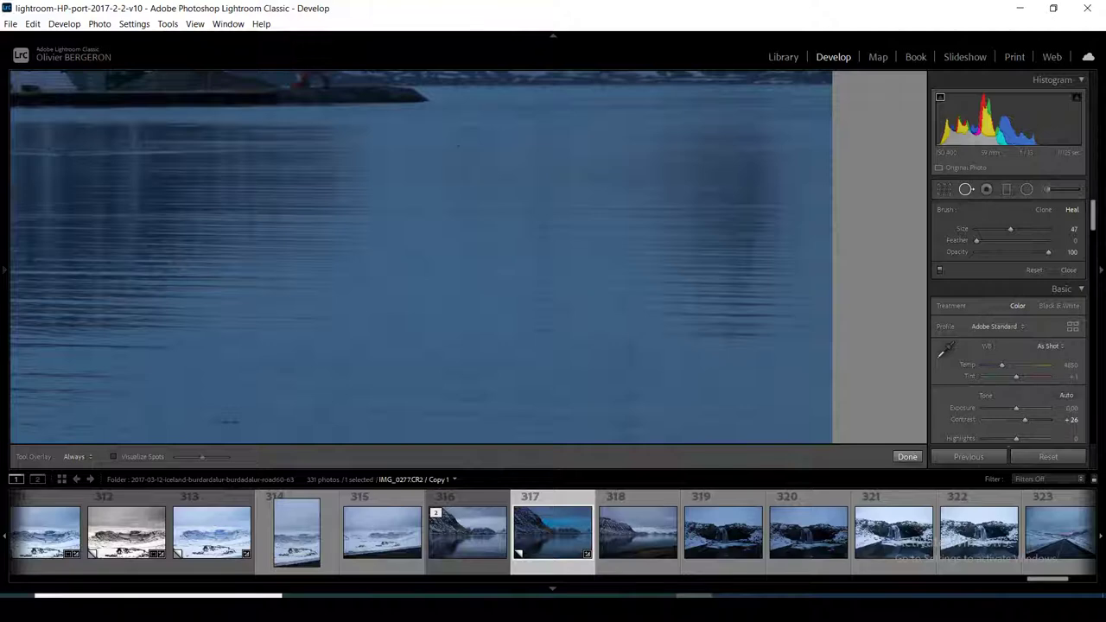
{"action": "key", "text": "q"}
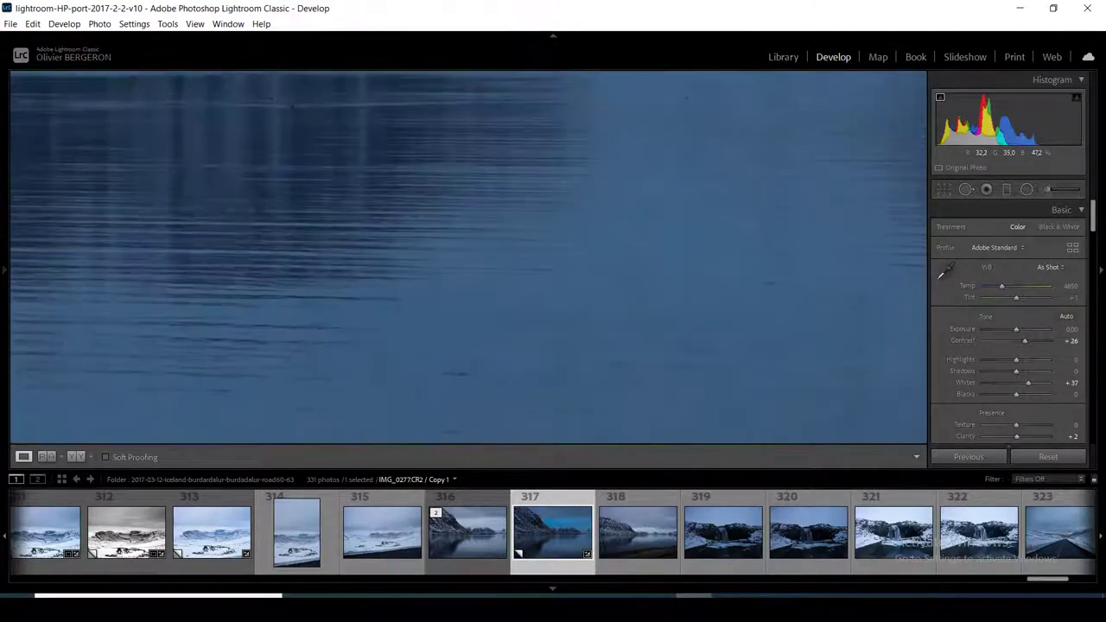
Pan around the zoomed water and heal a dark speck
{"action": "scroll", "coordinate": [466, 259], "scroll_direction": "up", "scroll_amount": 3}
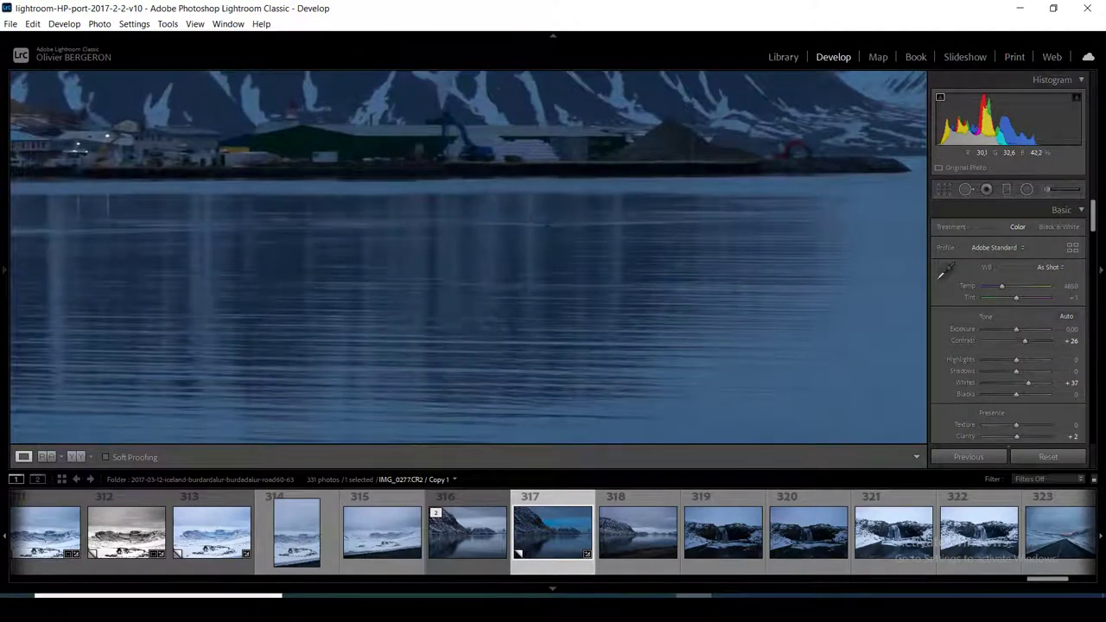
{"action": "scroll", "coordinate": [466, 260], "scroll_direction": "down", "scroll_amount": 3}
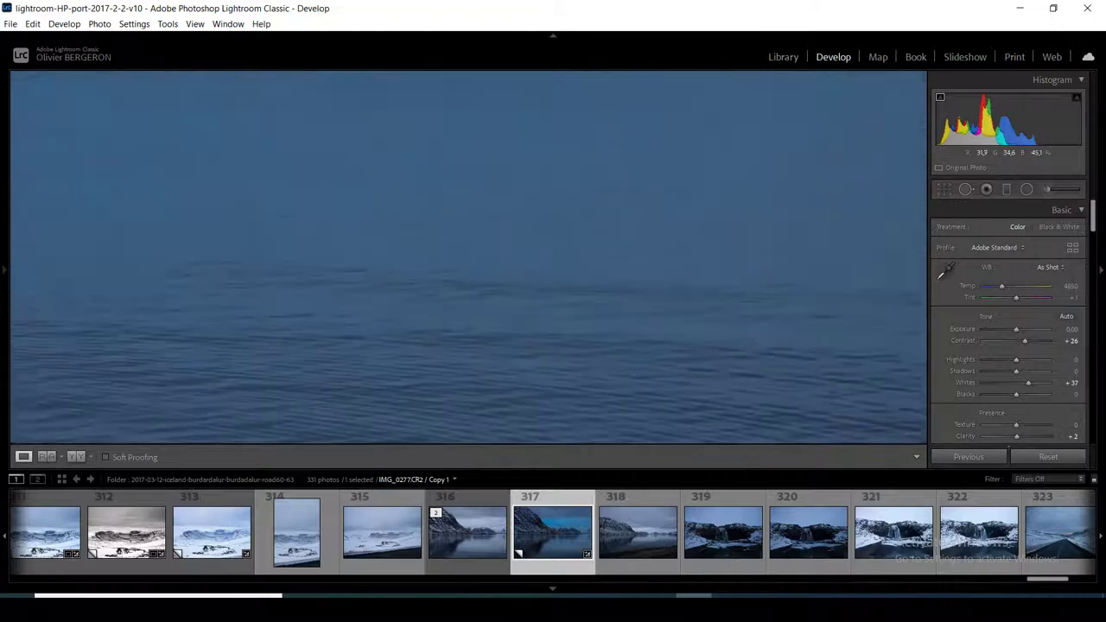
{"action": "scroll", "coordinate": [466, 259], "scroll_direction": "up", "scroll_amount": 3}
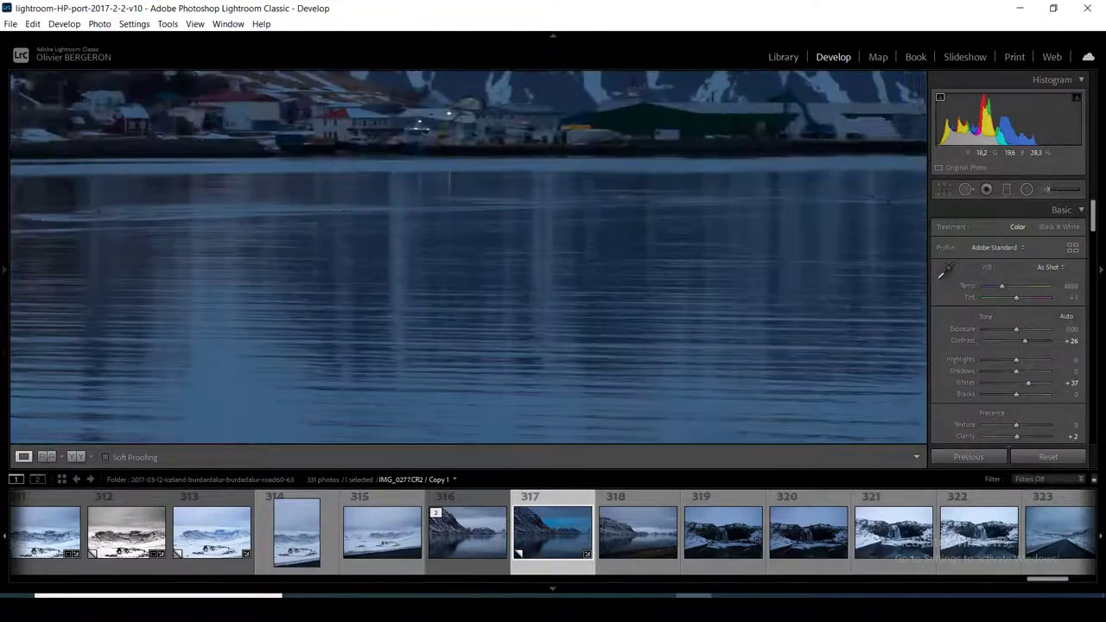
{"action": "scroll", "coordinate": [467, 259], "scroll_direction": "down", "scroll_amount": 3}
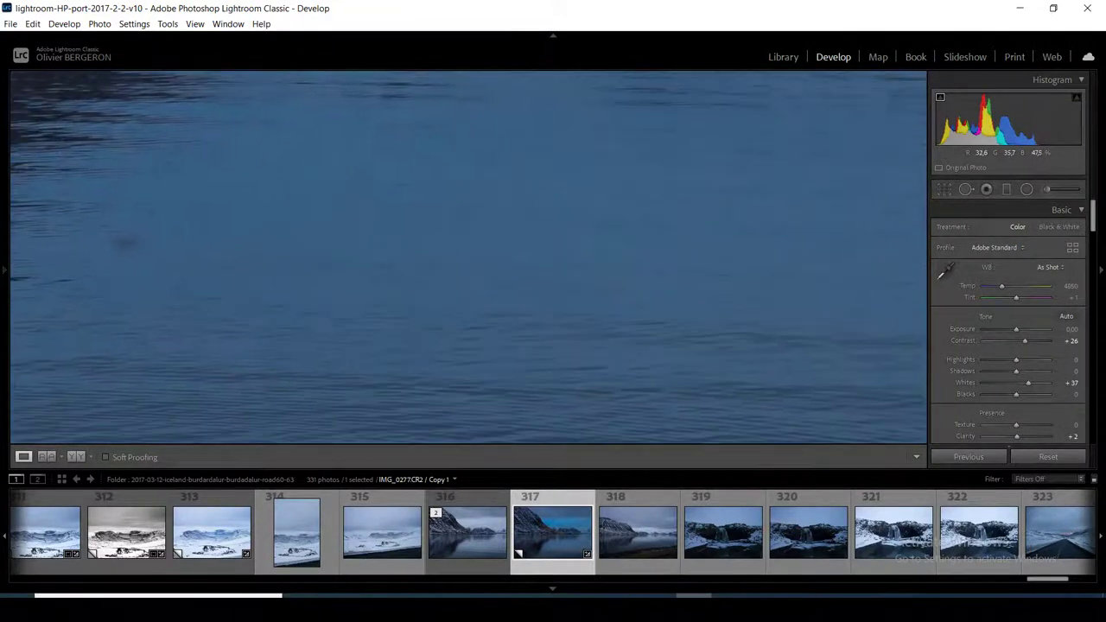
{"action": "scroll", "coordinate": [466, 260], "scroll_direction": "left", "scroll_amount": 5}
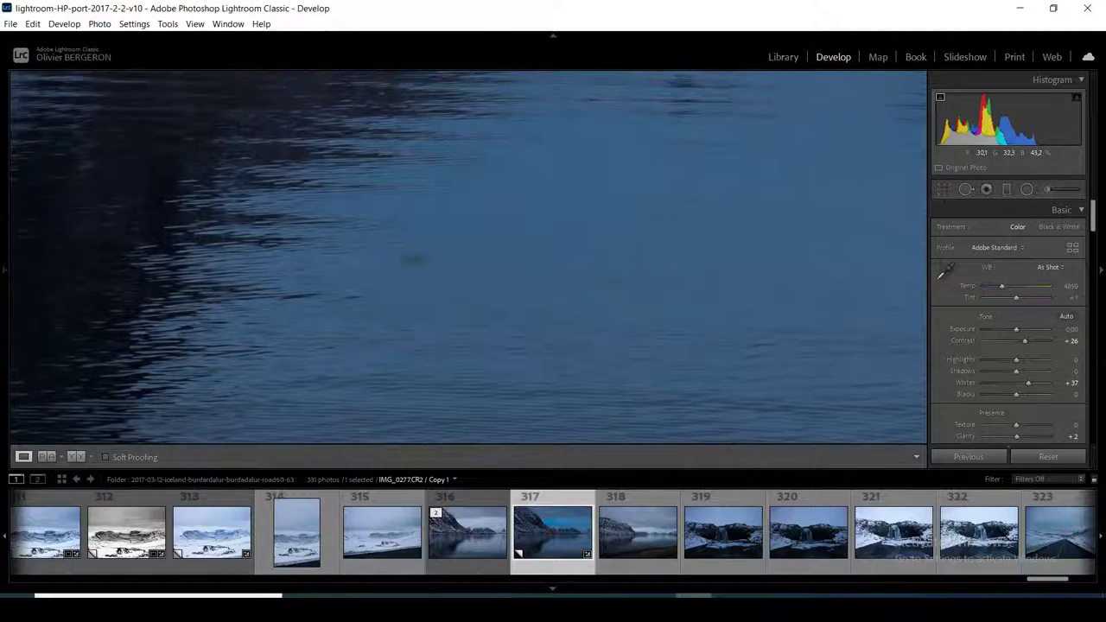
{"action": "left_click", "coordinate": [965, 188]}
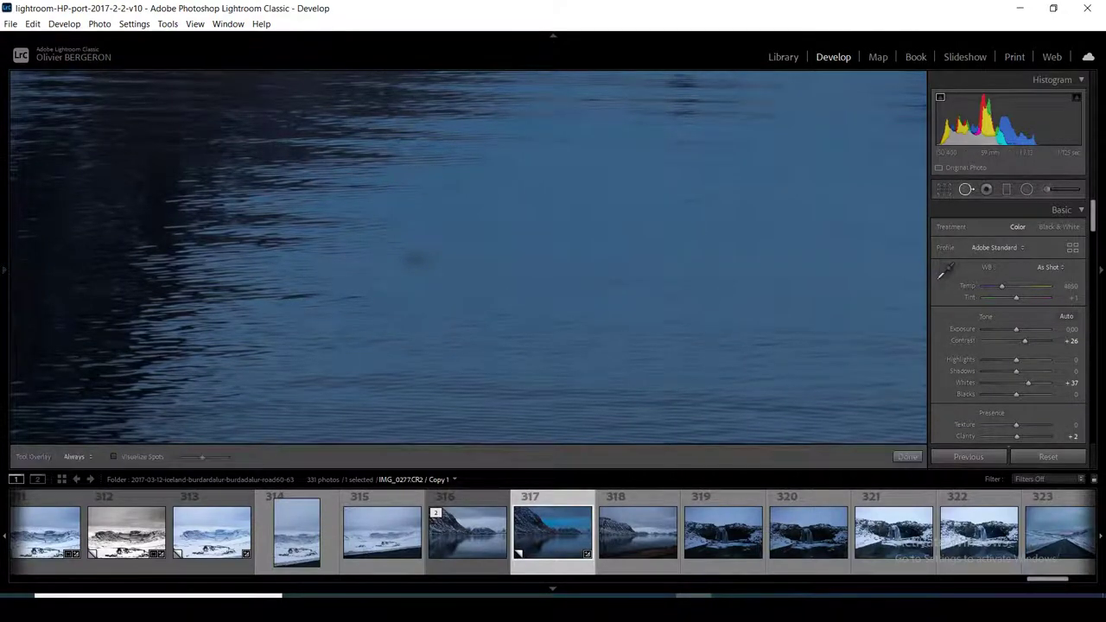
{"action": "left_click", "coordinate": [417, 259]}
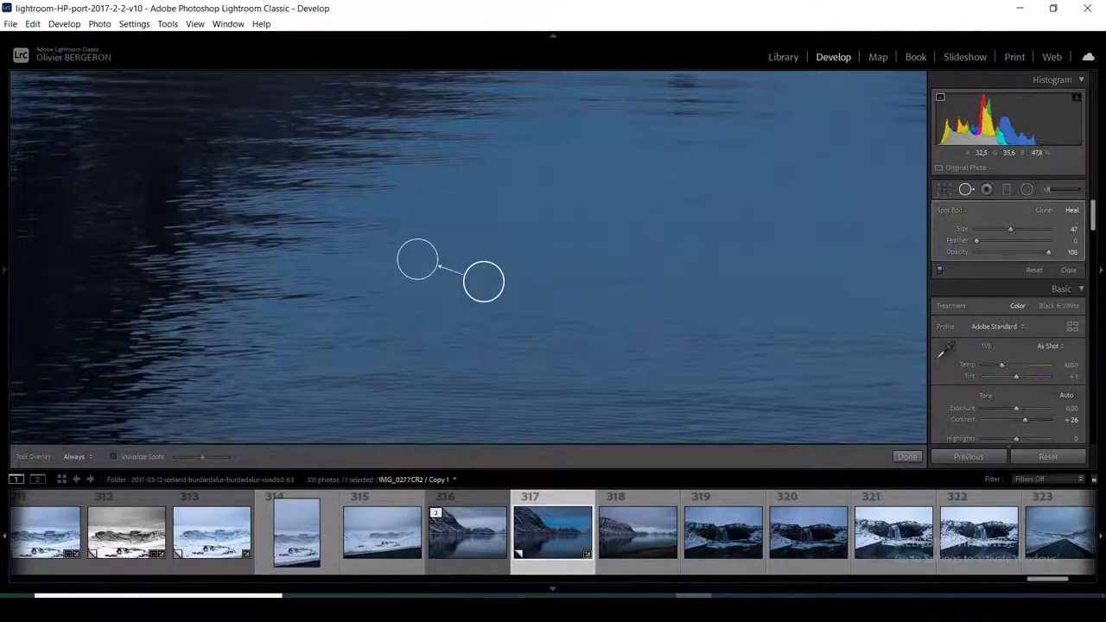
{"action": "key", "text": "q"}
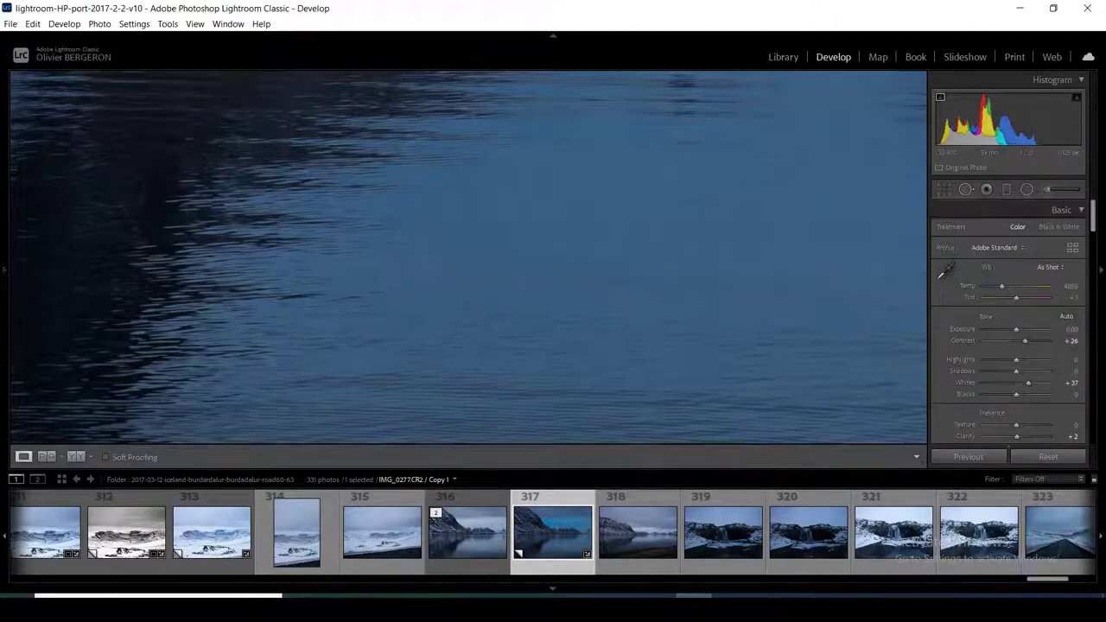
Pick a new nearby water source for that heal spot and finish
{"action": "key", "text": "q"}
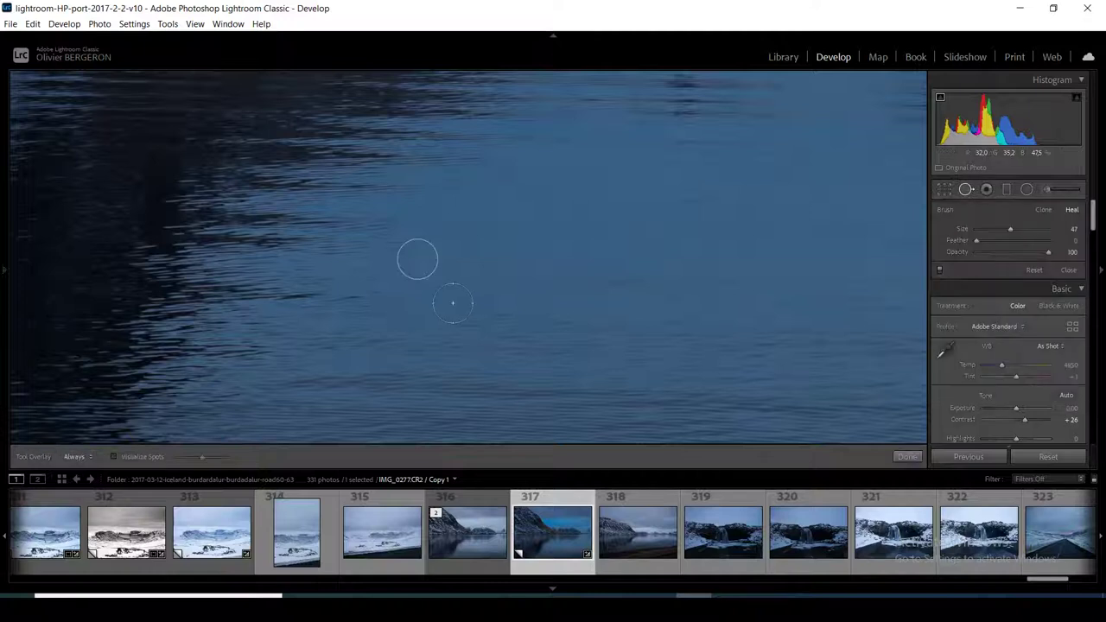
{"action": "left_click", "coordinate": [418, 259]}
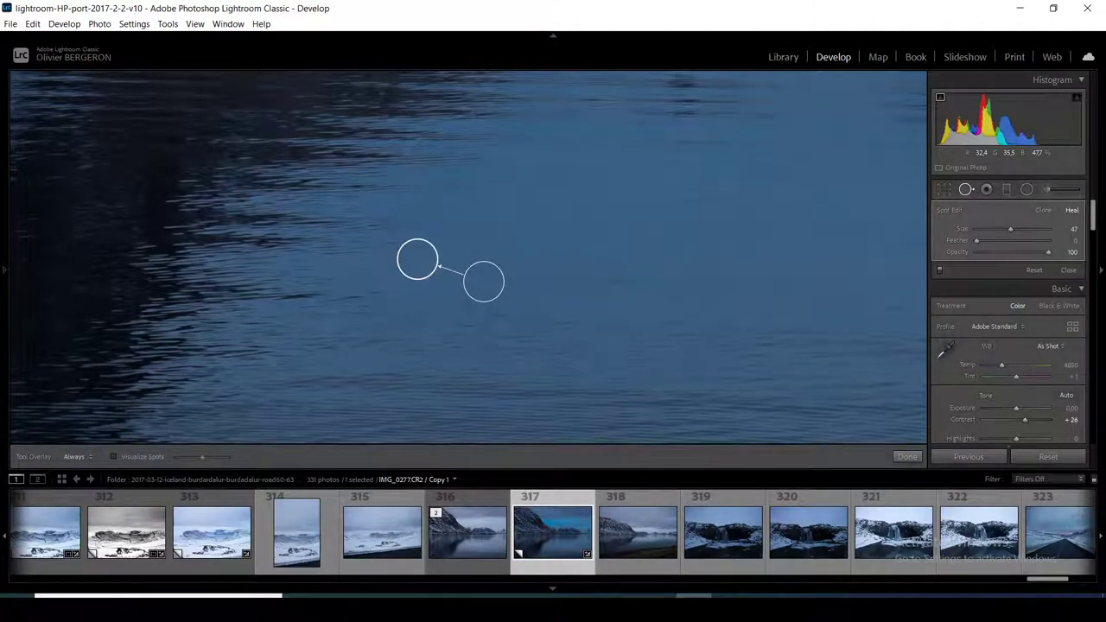
{"action": "key", "text": "slash"}
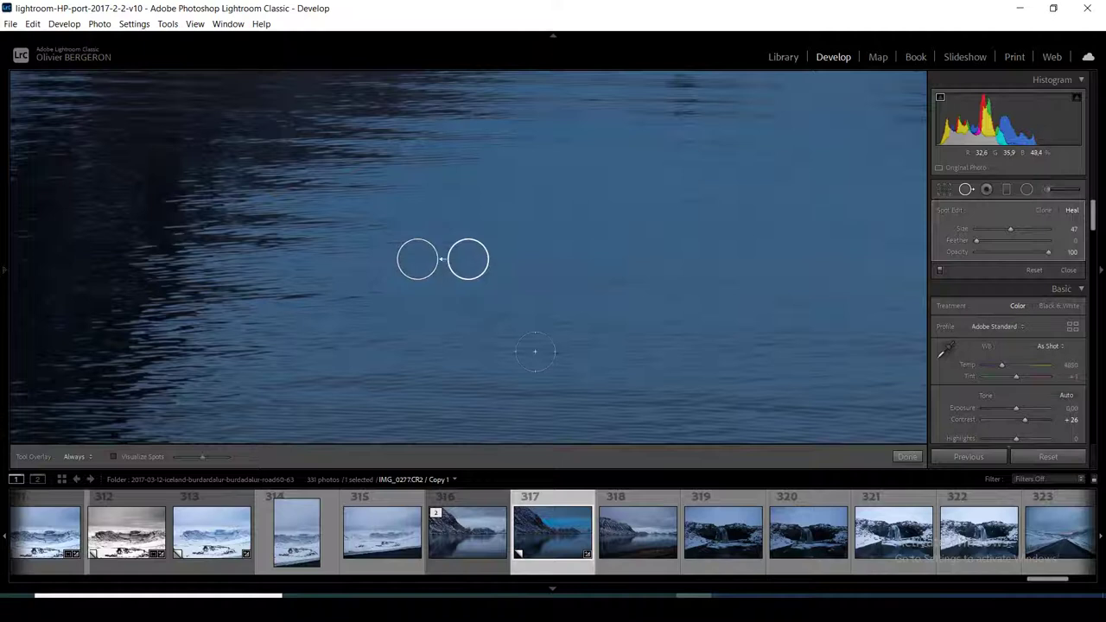
{"action": "key", "text": "q"}
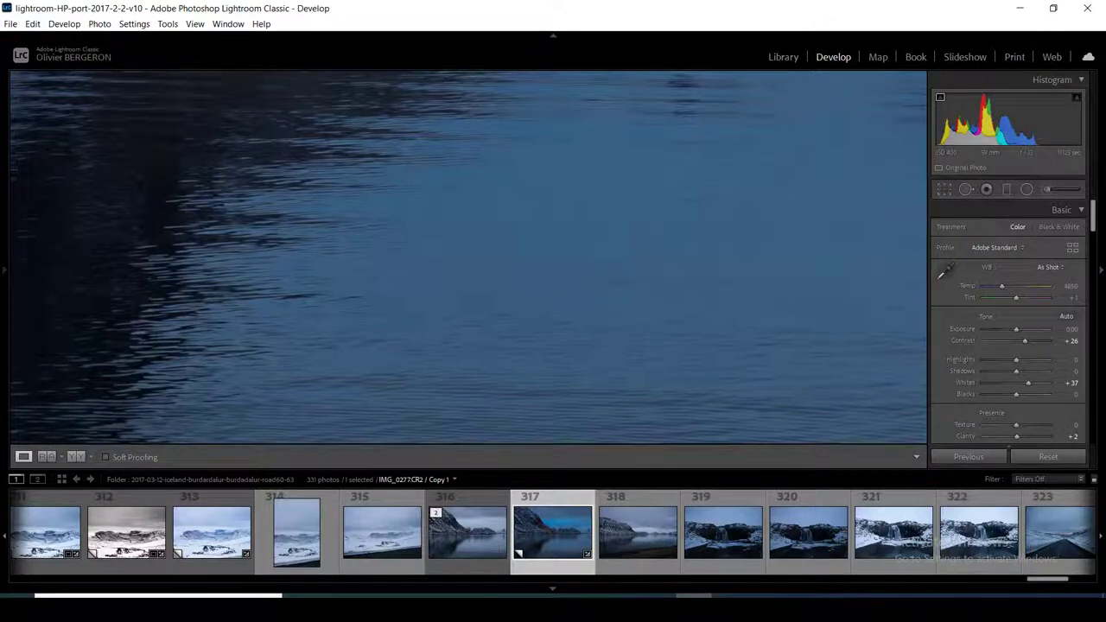
{"action": "key", "text": "q"}
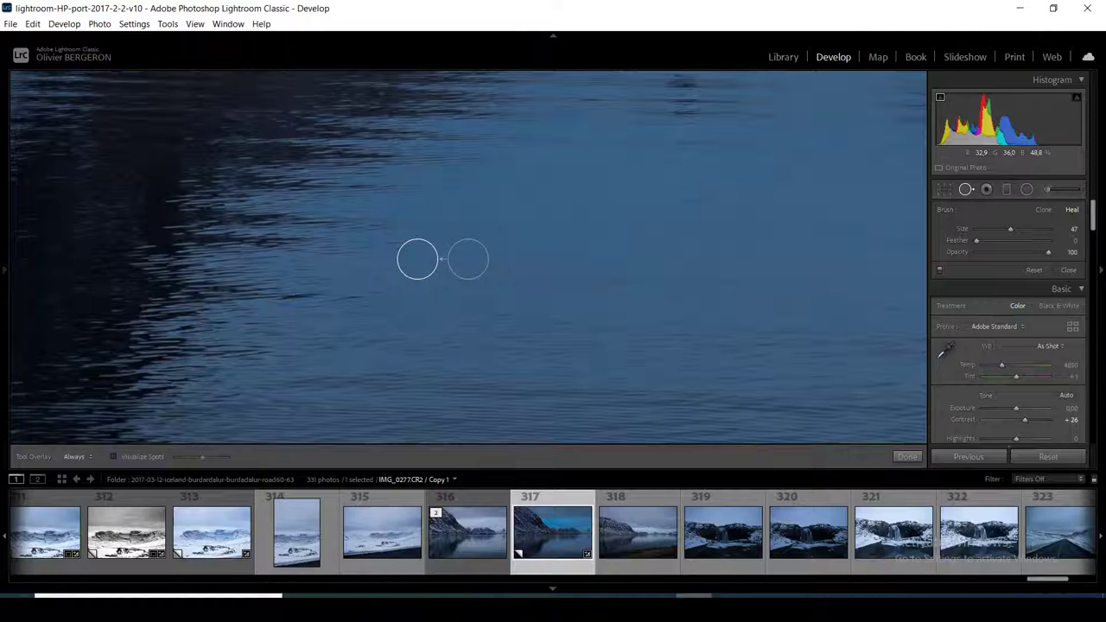
{"action": "left_click", "coordinate": [417, 259]}
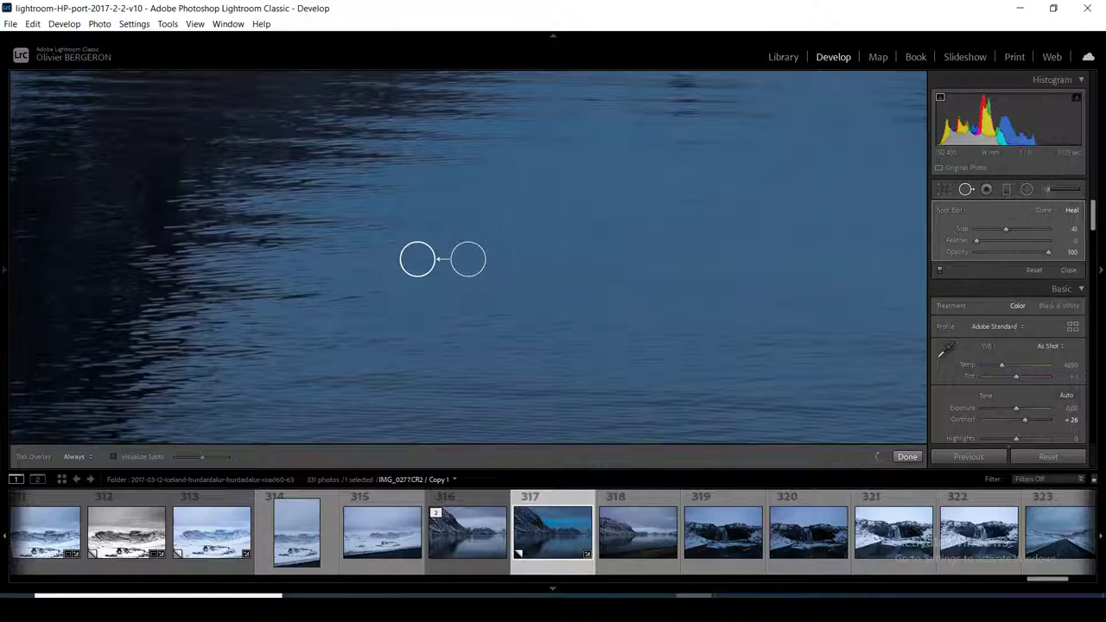
{"action": "left_click", "coordinate": [906, 456]}
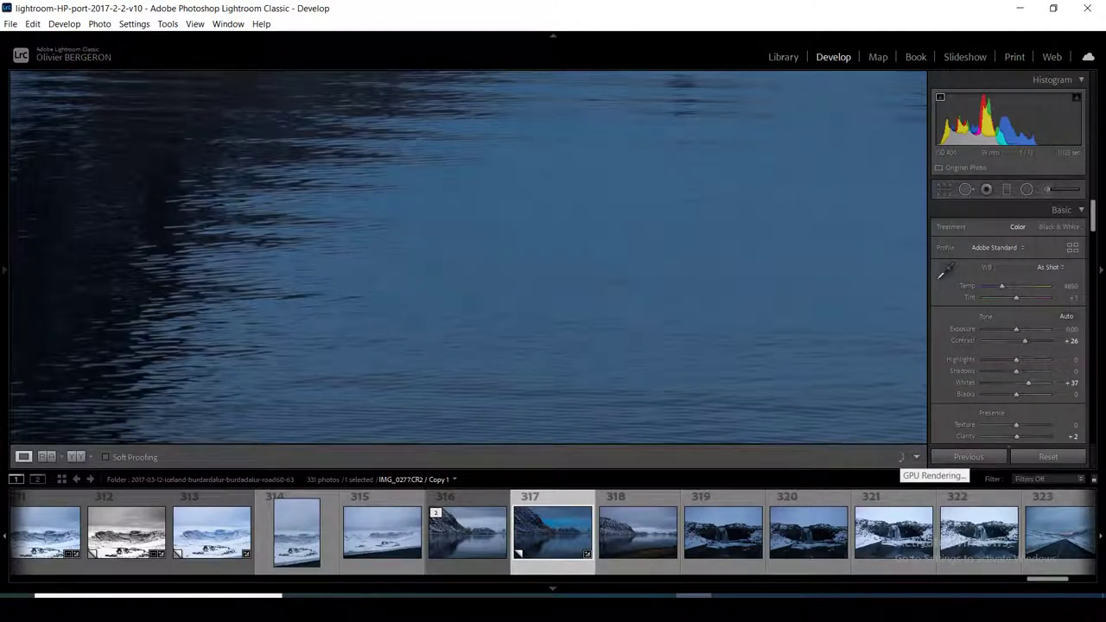
Refine the water heal spot to Feather 50, undoing an accidental extra spot
{"action": "key", "text": "q"}
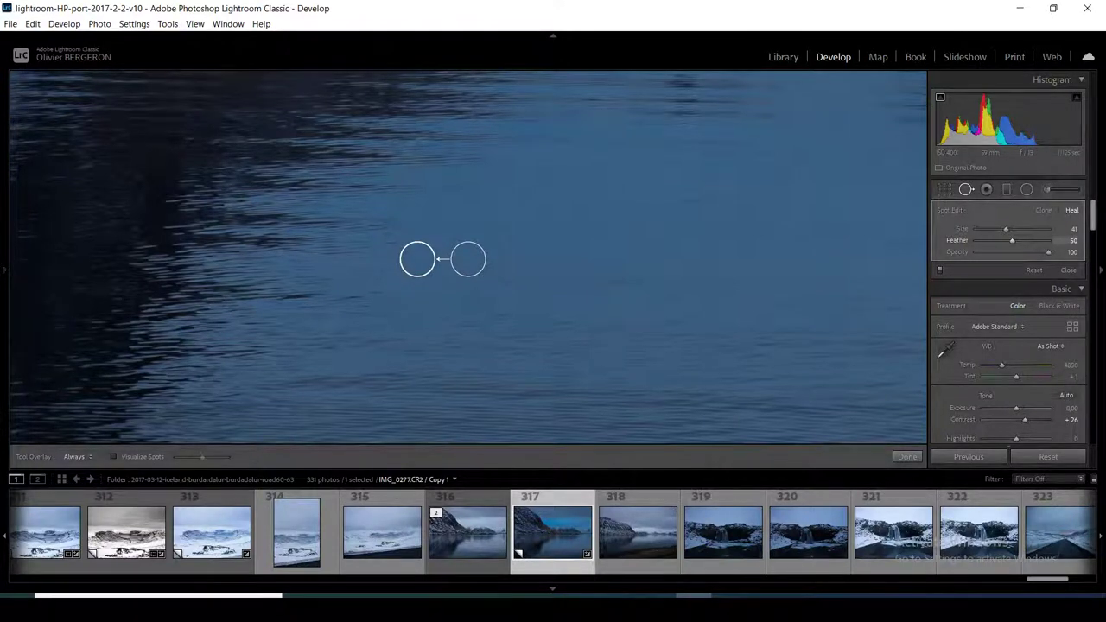
{"action": "left_click", "coordinate": [555, 339]}
{"action": "key", "text": "ctrl+z"}
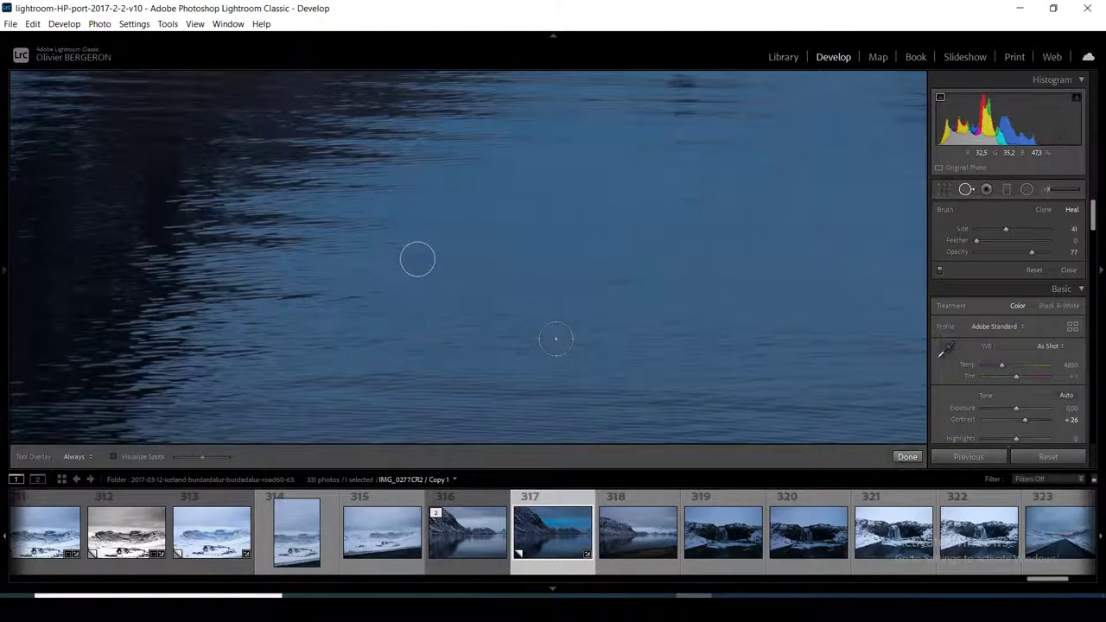
{"action": "key", "text": "q"}
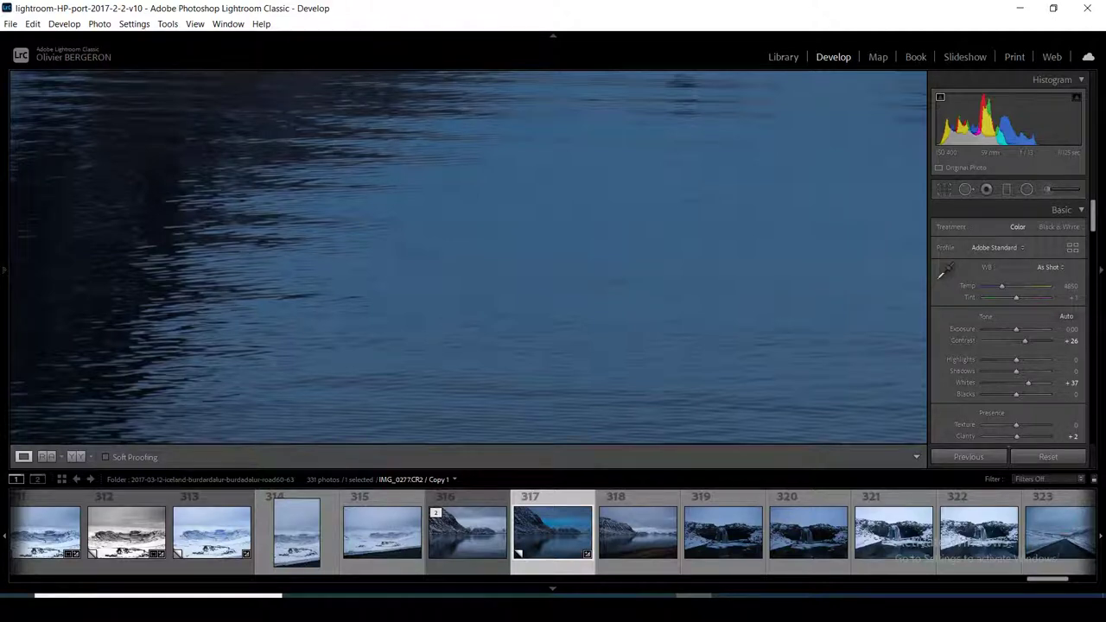
Add another heal spot on the water, then reopen the brush mask with Clarity -36
{"action": "key", "text": "q"}
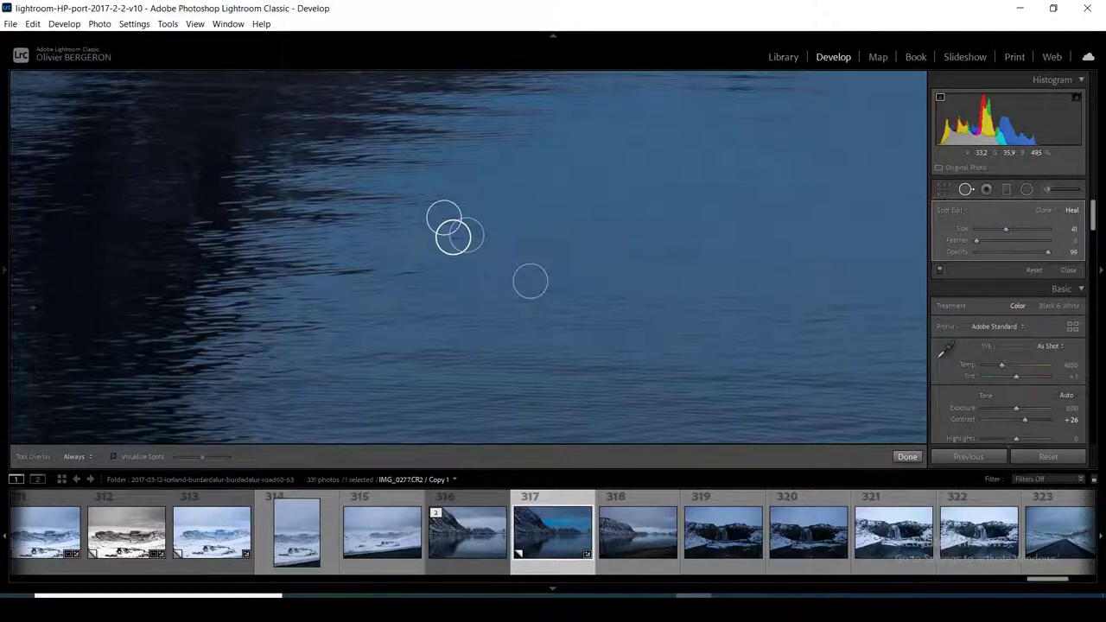
{"action": "key", "text": "m"}
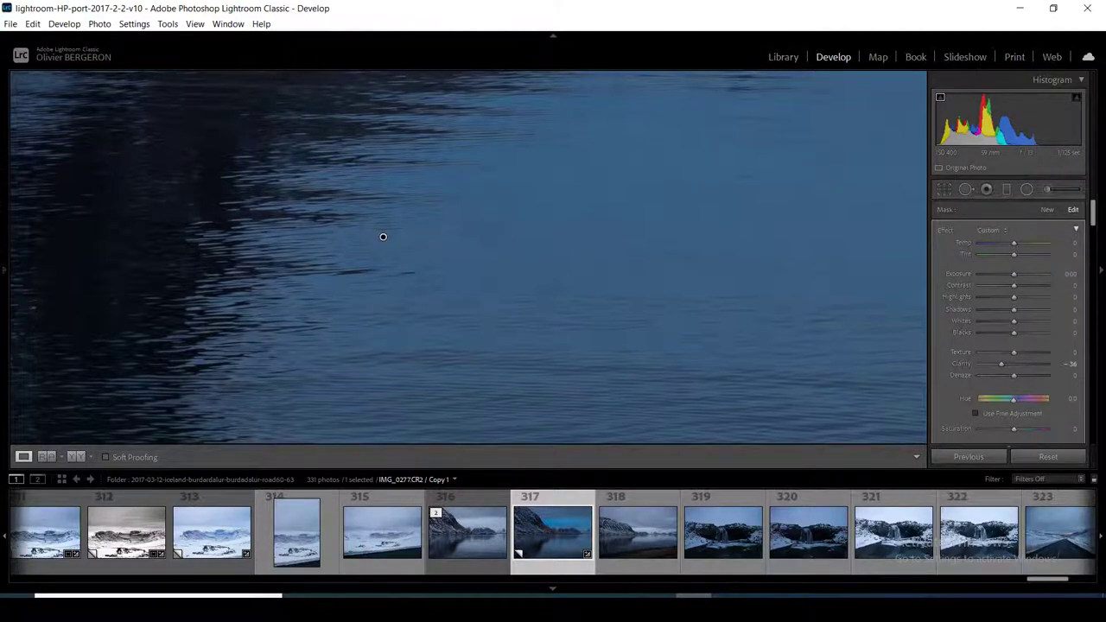
Leave mask editing and show the fjord copy before and after side by side
{"action": "key", "text": "shift+w"}
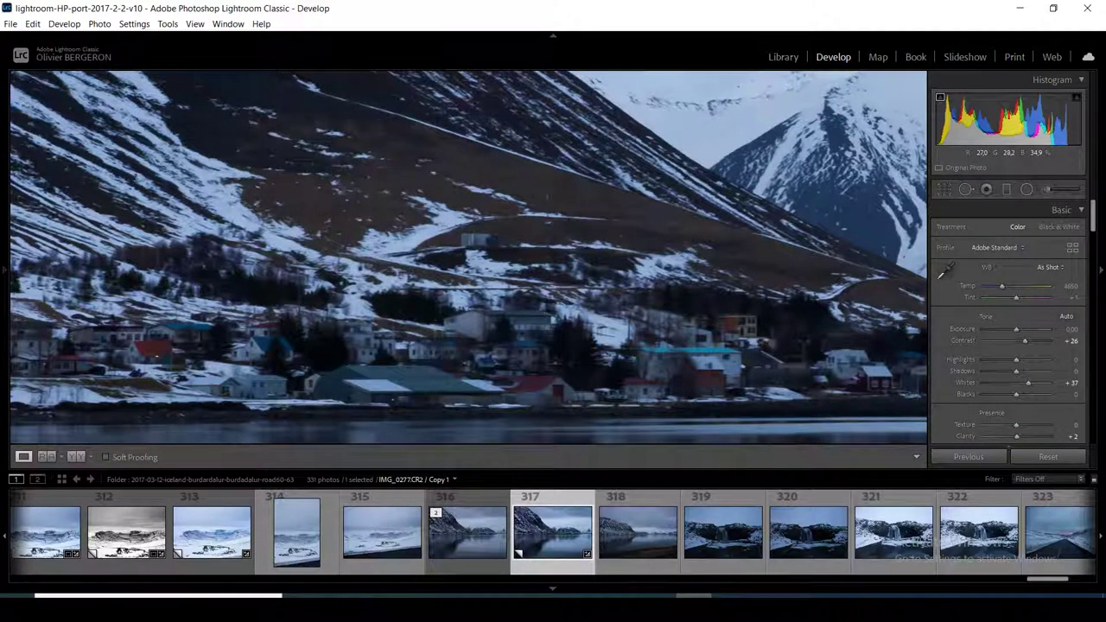
{"action": "key", "text": "shift+y"}
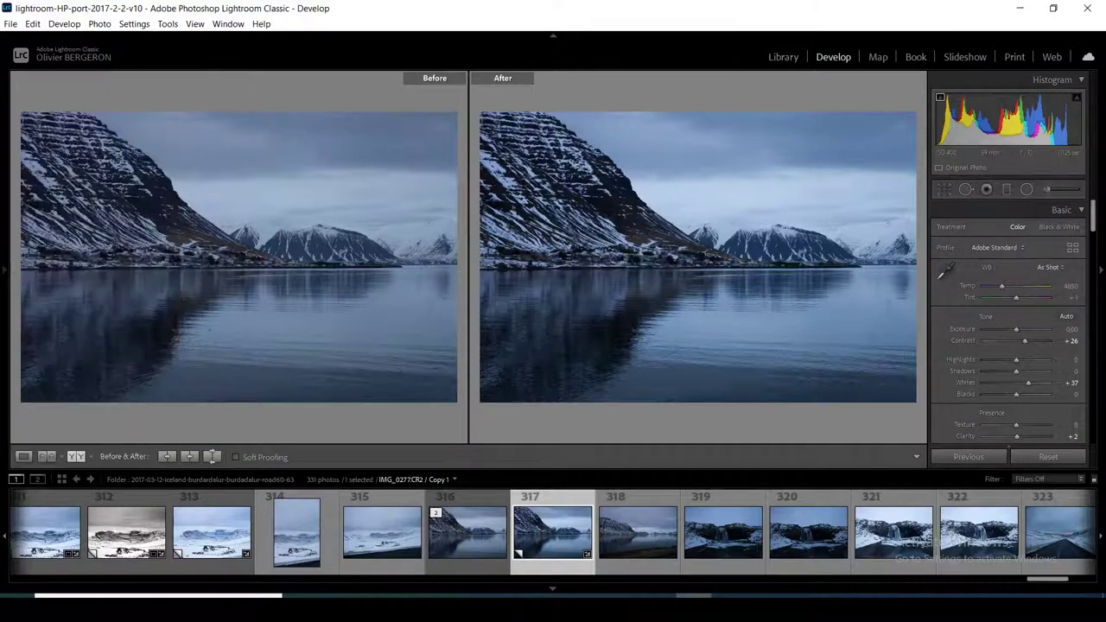
Return to single-photo view and start a fresh brush mask with Whites +28
{"action": "left_click", "coordinate": [24, 457]}
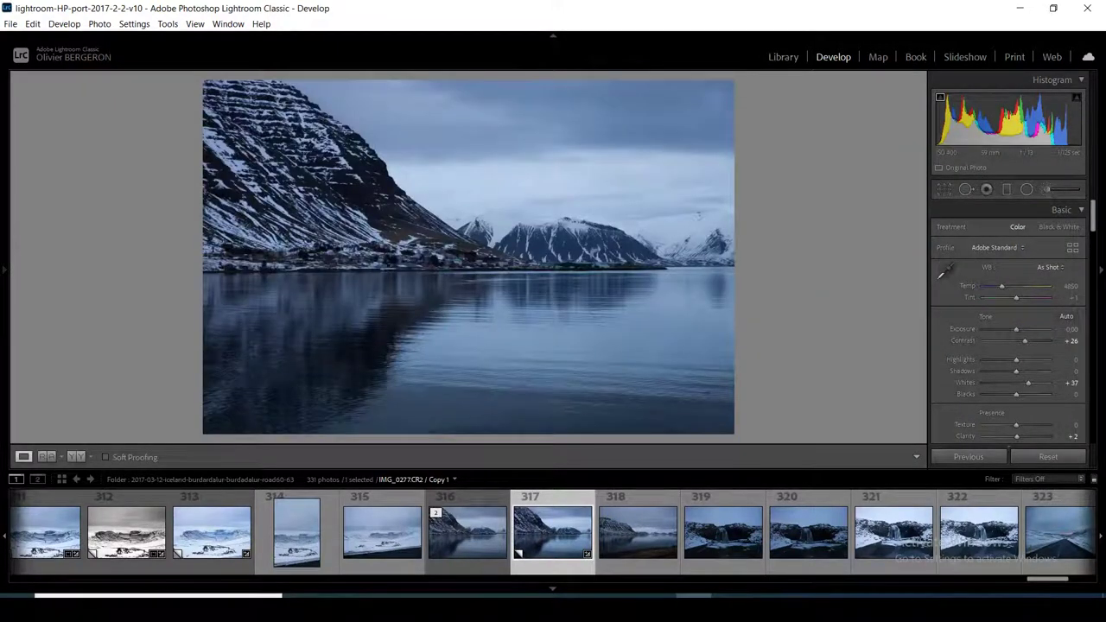
{"action": "key", "text": "k"}
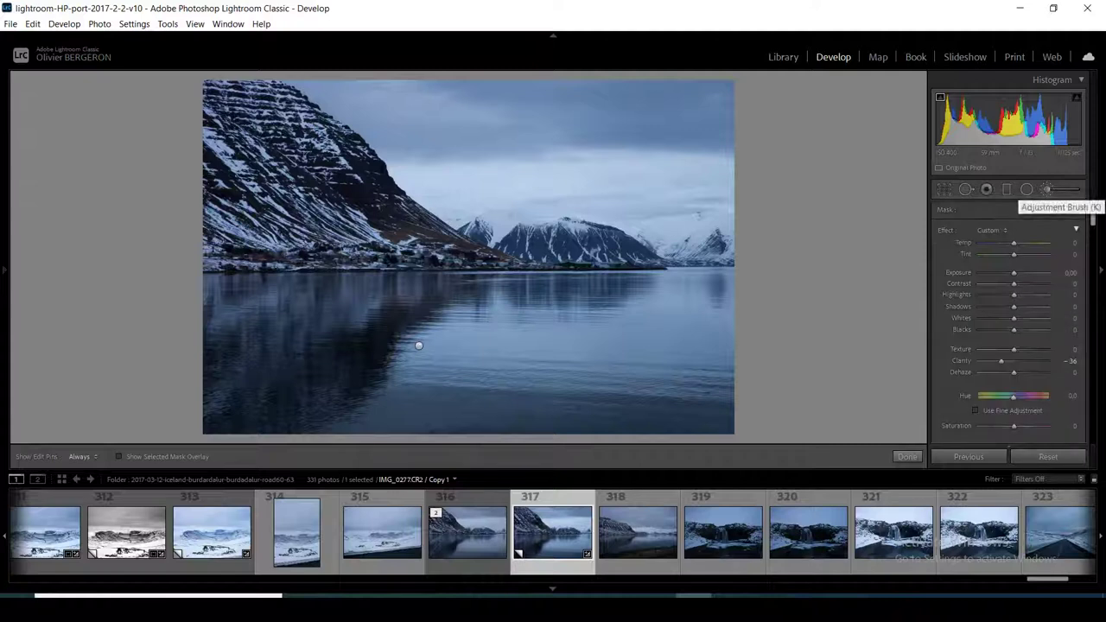
{"action": "double_click", "coordinate": [961, 360]}
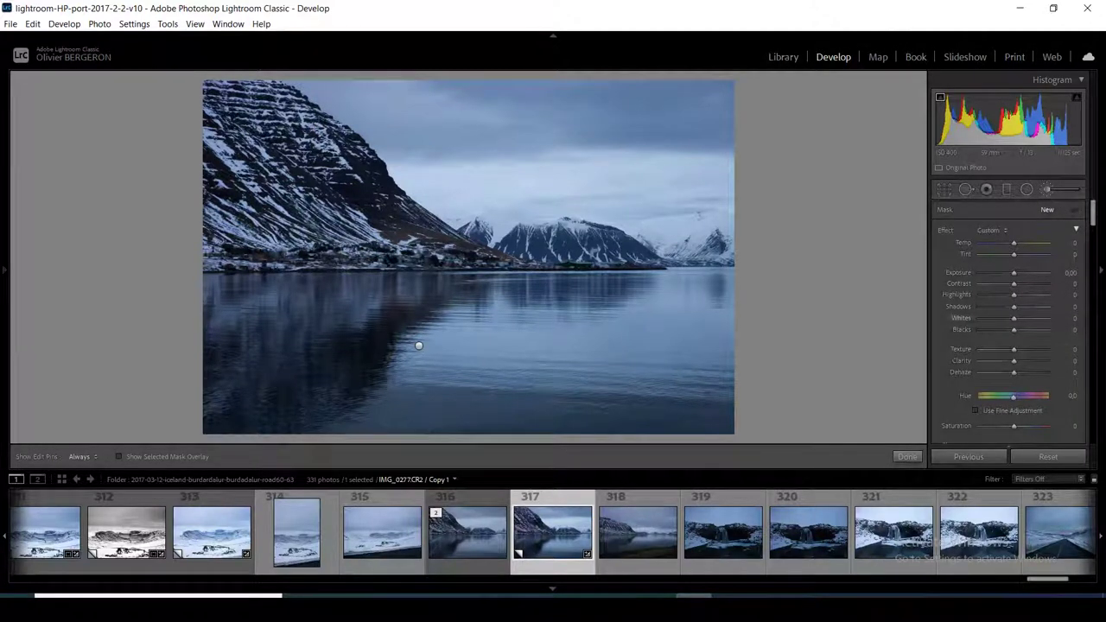
{"action": "left_click_drag", "start_coordinate": [1014, 318], "coordinate": [1024, 318]}
{"action": "key", "text": "h"}
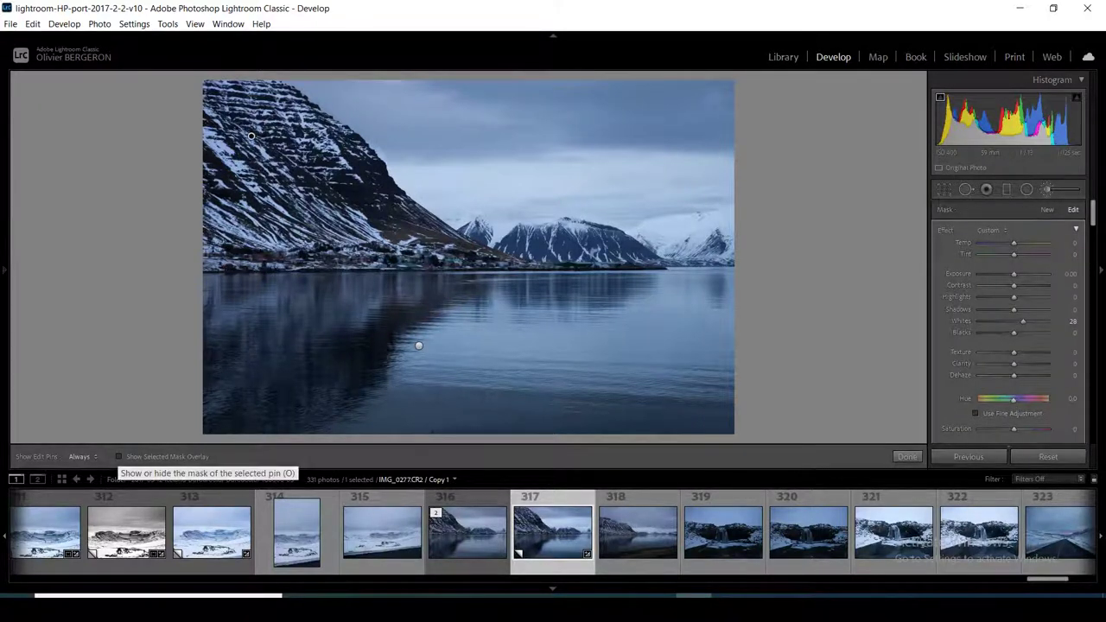
Show the selected mask overlay in red, painting over the left mountain gap, toggling edit pins
{"action": "left_click", "coordinate": [119, 456]}
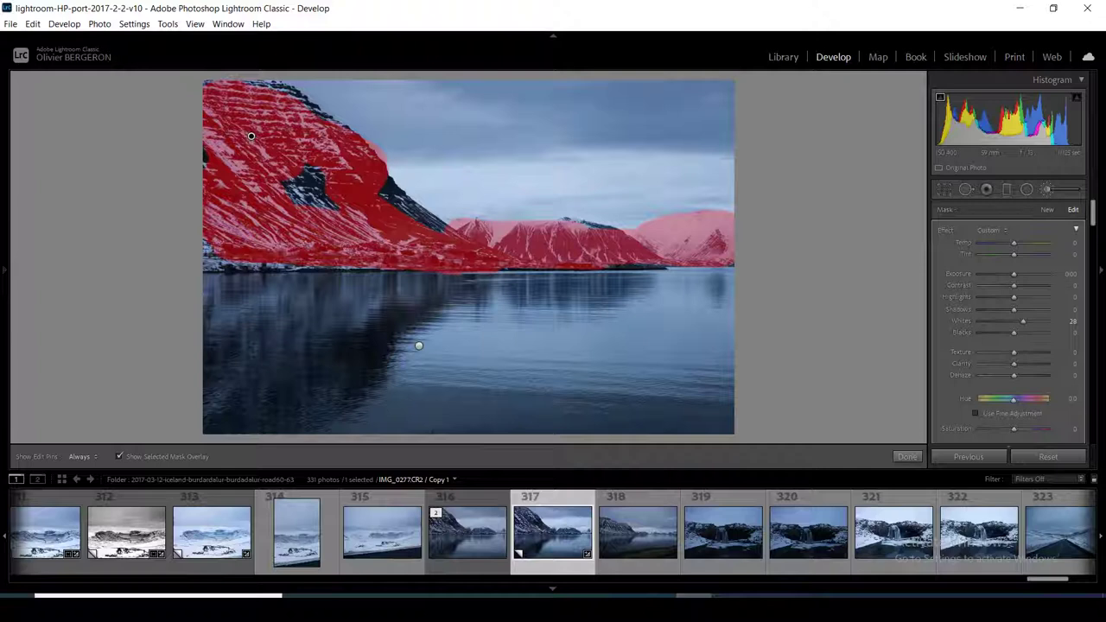
{"action": "key", "text": "h"}
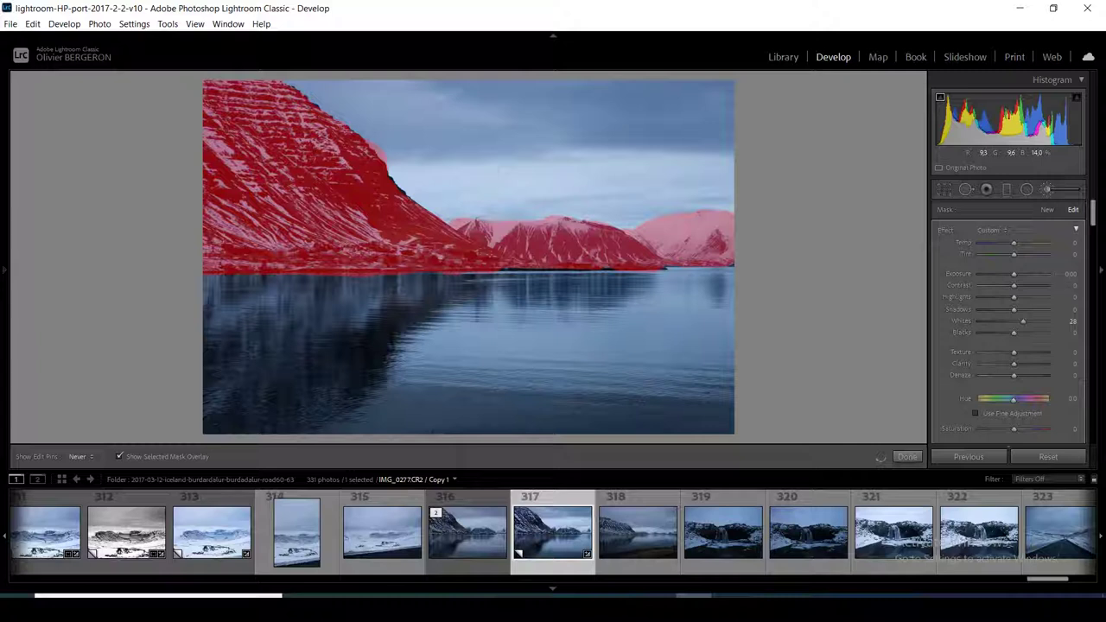
{"action": "key", "text": "h"}
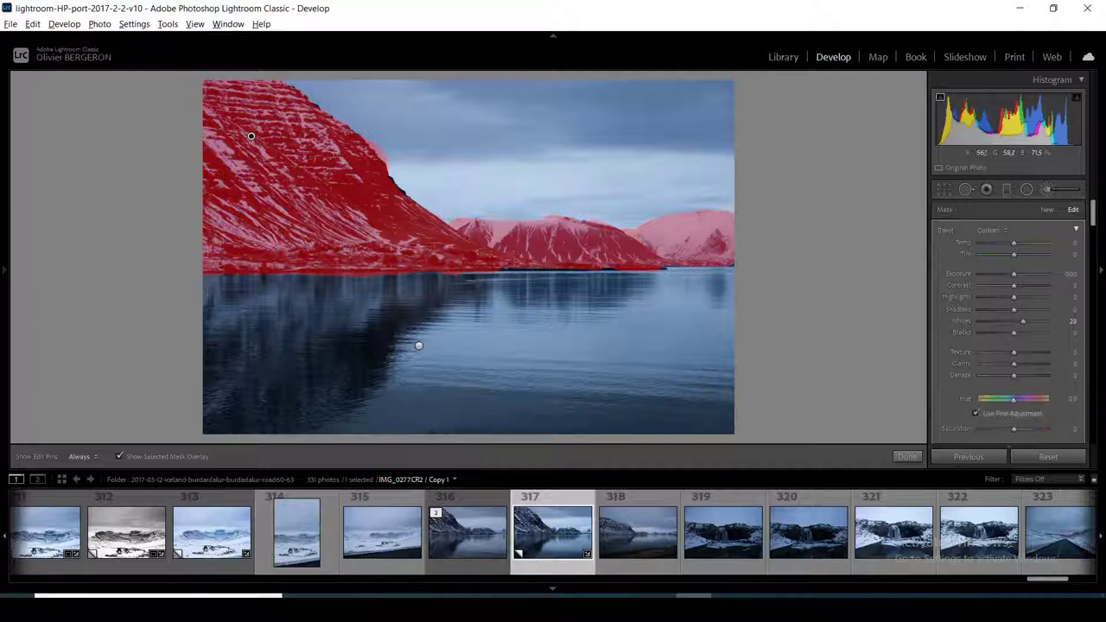
{"action": "key", "text": "h"}
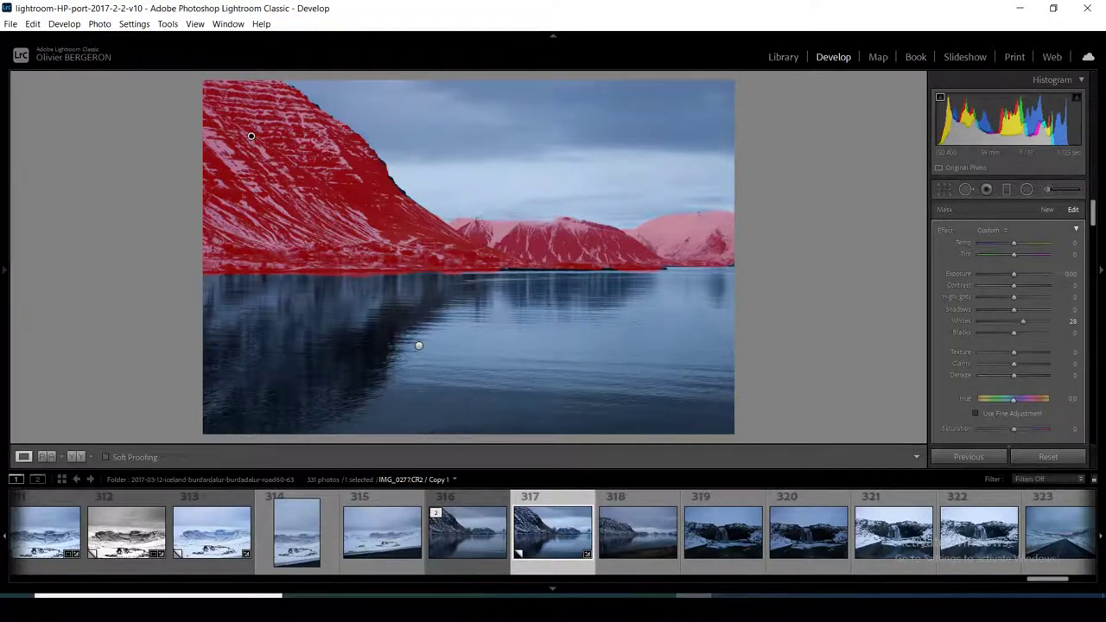
Zoom in on the mountains and paint a trial brush mask across the cloudy peak
{"action": "left_click", "coordinate": [605, 229]}
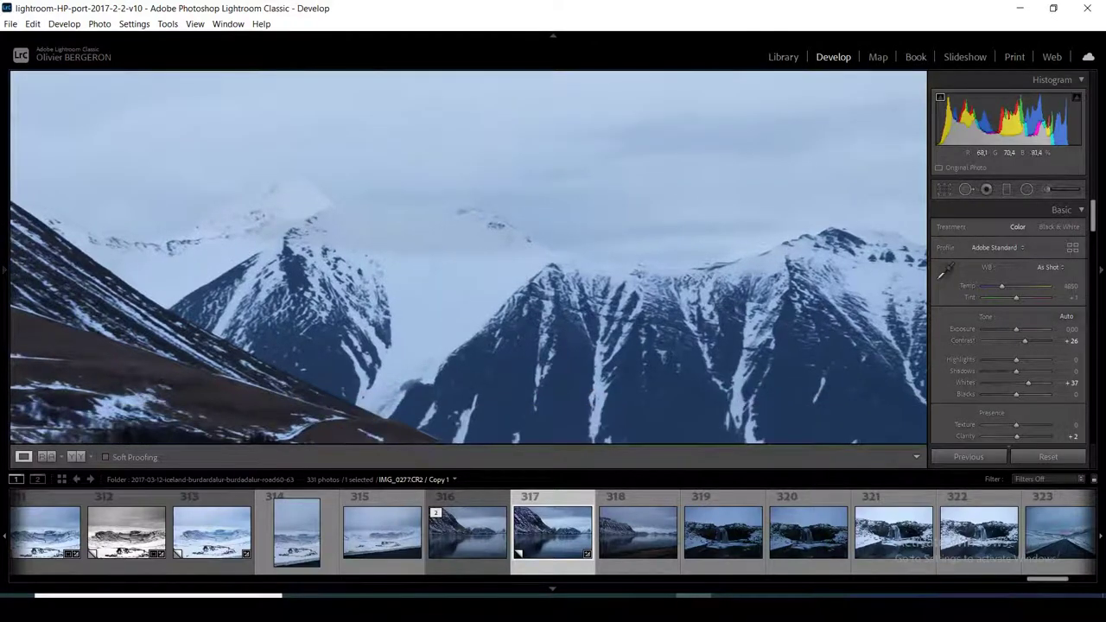
{"action": "key", "text": "k"}
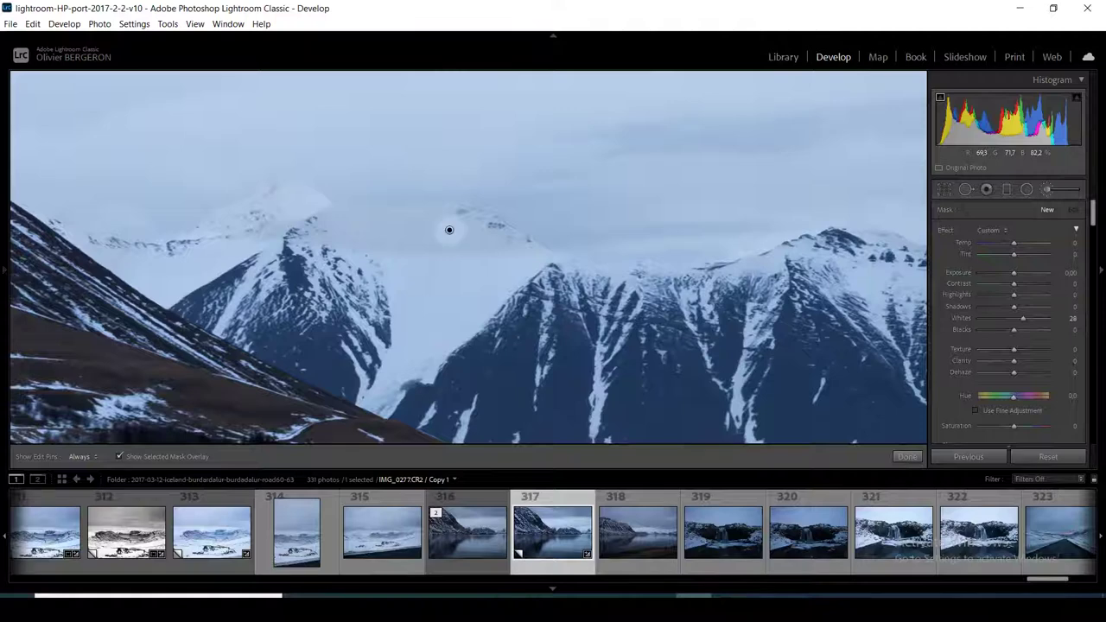
{"action": "mouse_move", "coordinate": [445, 230]}
{"action": "left_mouse_down"}
{"action": "mouse_move", "coordinate": [522, 241]}
{"action": "mouse_move", "coordinate": [313, 223]}
{"action": "mouse_move", "coordinate": [514, 257]}
{"action": "mouse_move", "coordinate": [555, 242]}
{"action": "left_mouse_up"}
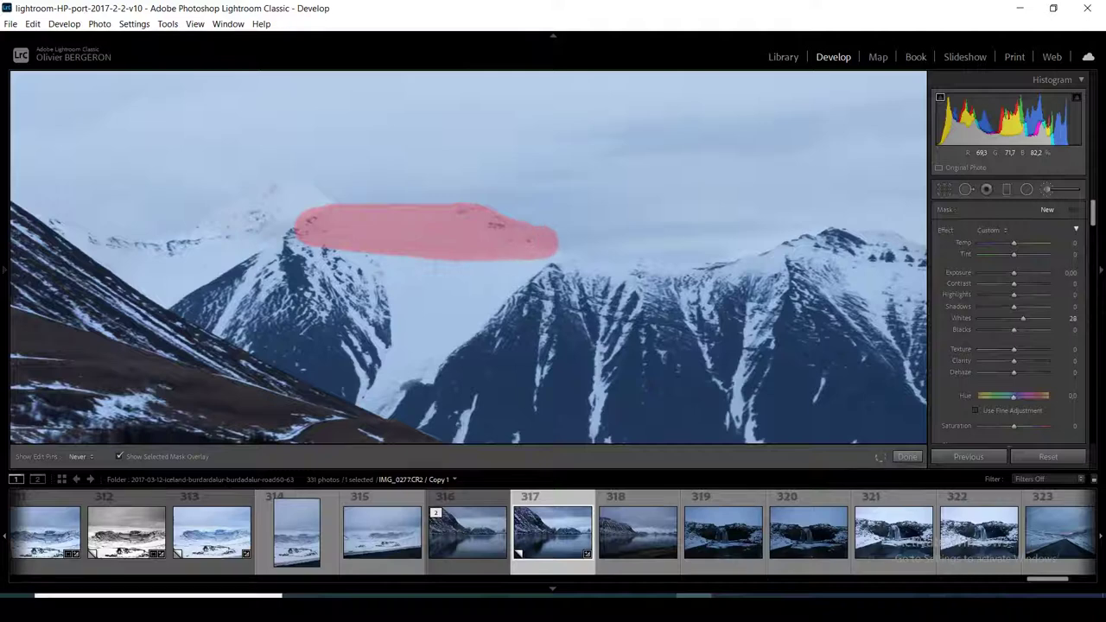
{"action": "left_click_drag", "start_coordinate": [298, 227], "coordinate": [261, 230]}
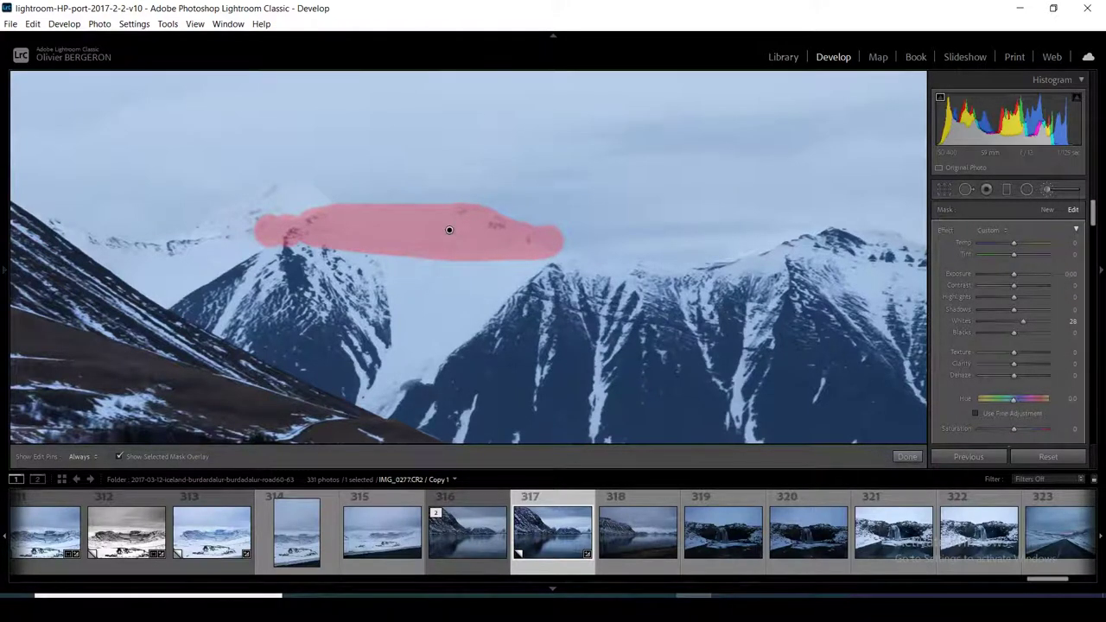
{"action": "key", "text": "o"}
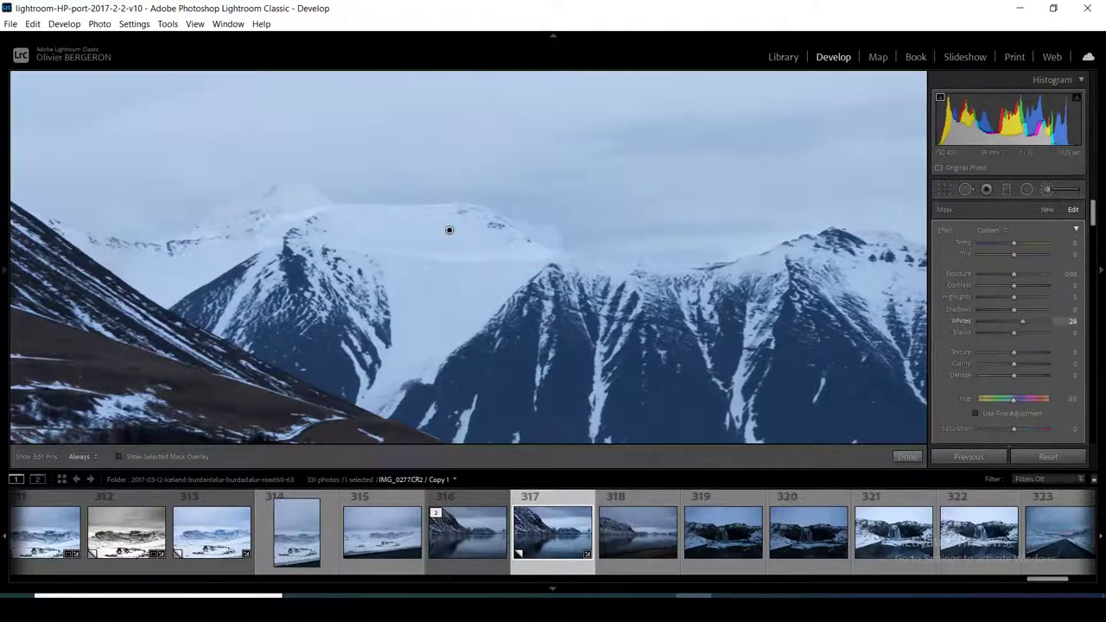
Lower the trial mask's Whites to 21, undo it, and close the brush adjustments
{"action": "left_click_drag", "start_coordinate": [961, 320], "coordinate": [877, 455]}
{"action": "key", "text": "ctrl+z"}
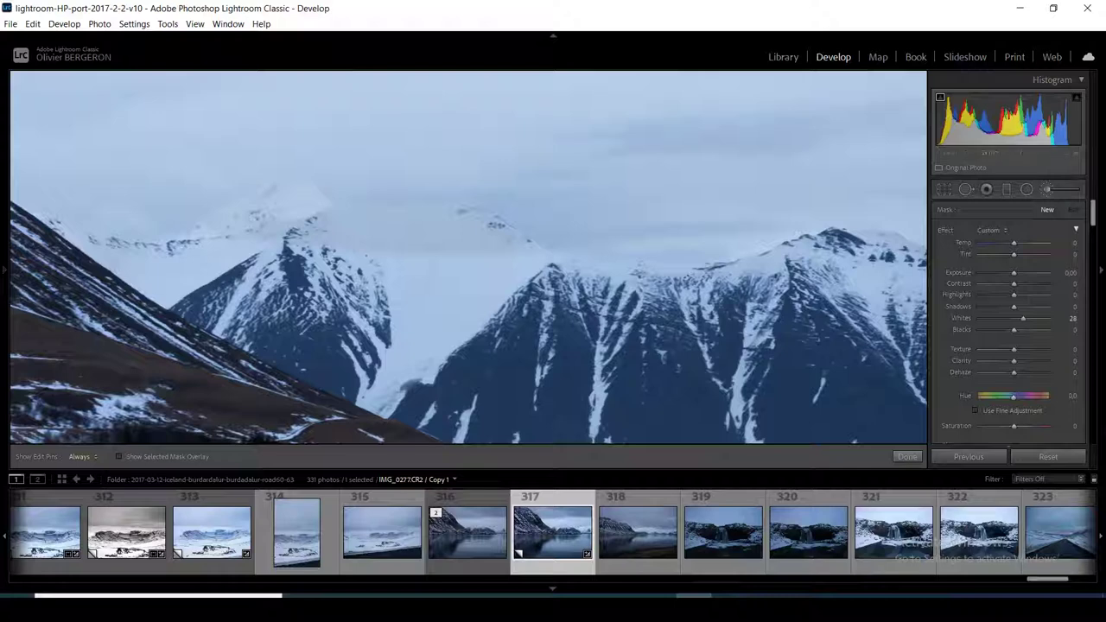
{"action": "left_click", "coordinate": [907, 457]}
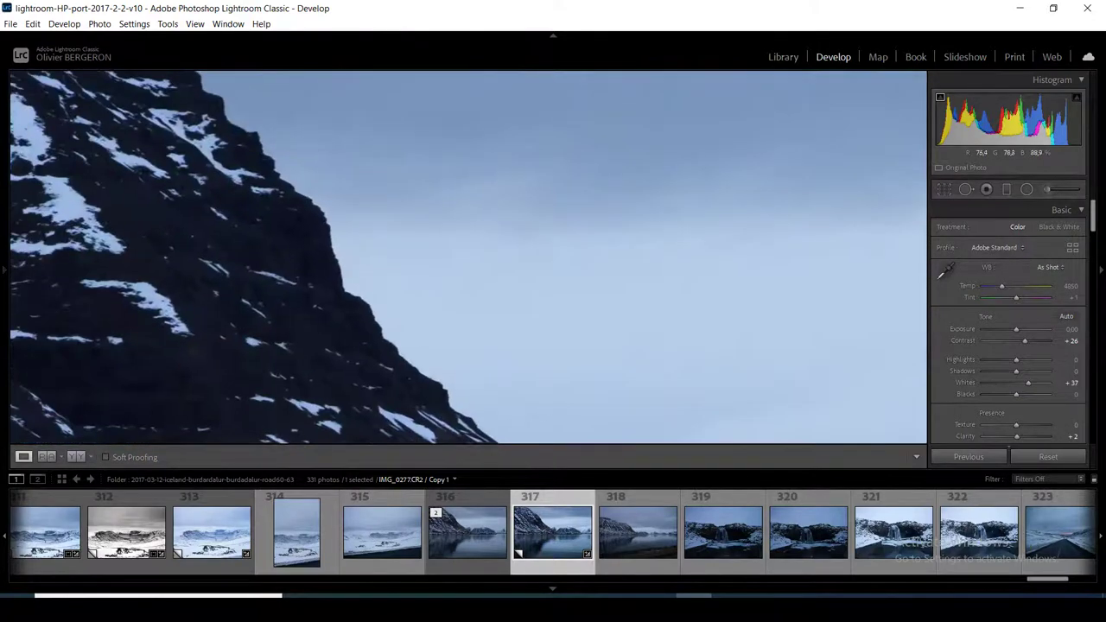
{"action": "key", "text": "z"}
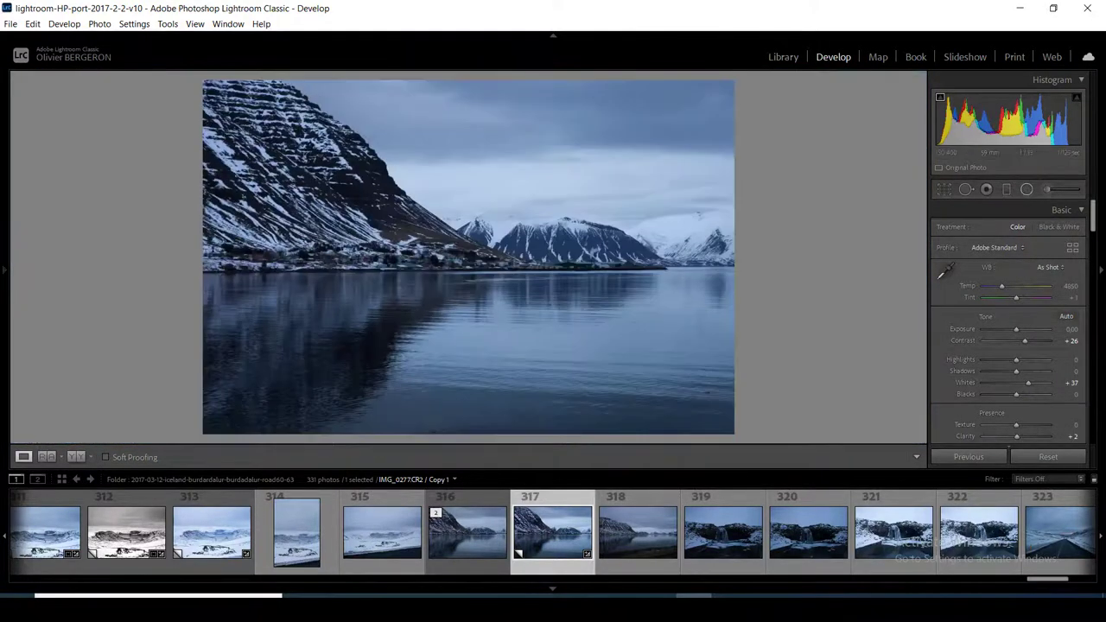
{"action": "key", "text": "k"}
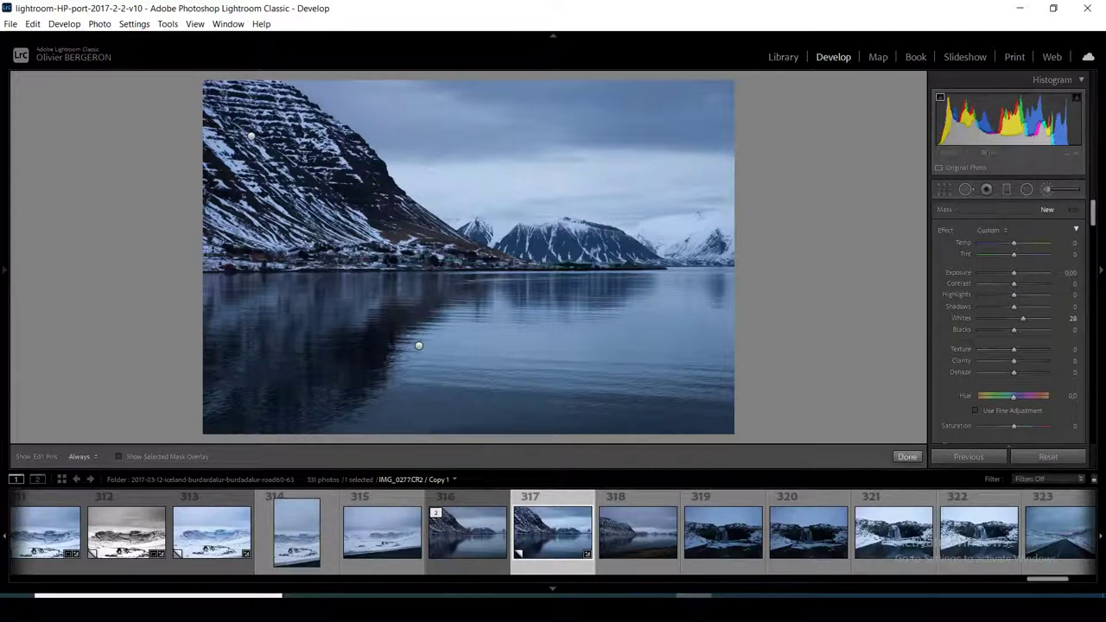
{"action": "left_click", "coordinate": [907, 456]}
{"action": "key", "text": "z"}
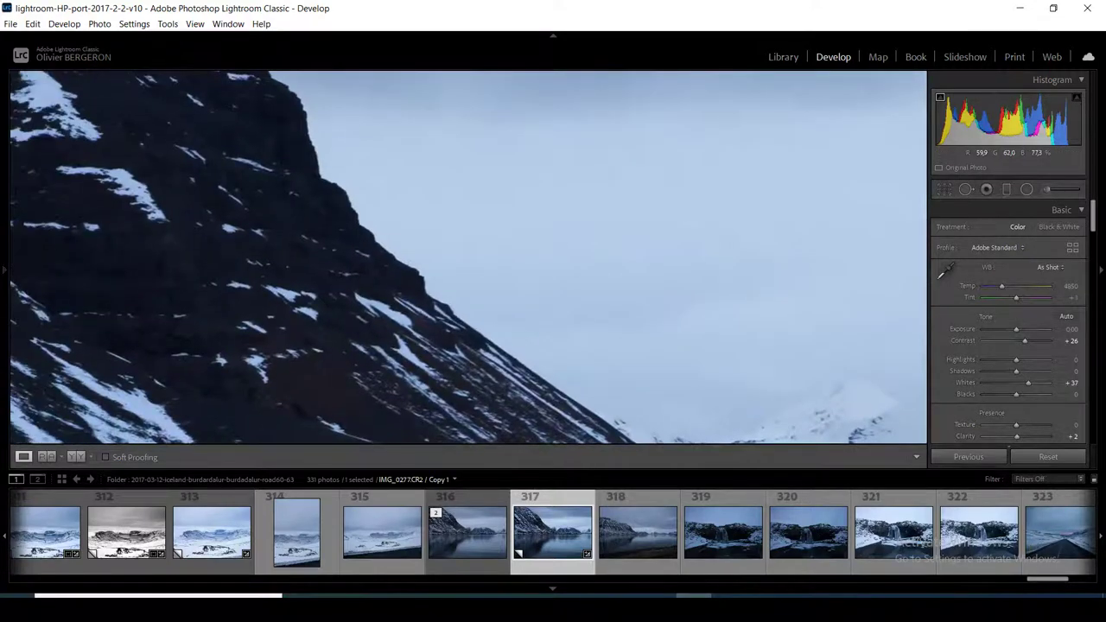
{"action": "left_click_drag", "start_coordinate": [432, 259], "coordinate": [777, 303]}
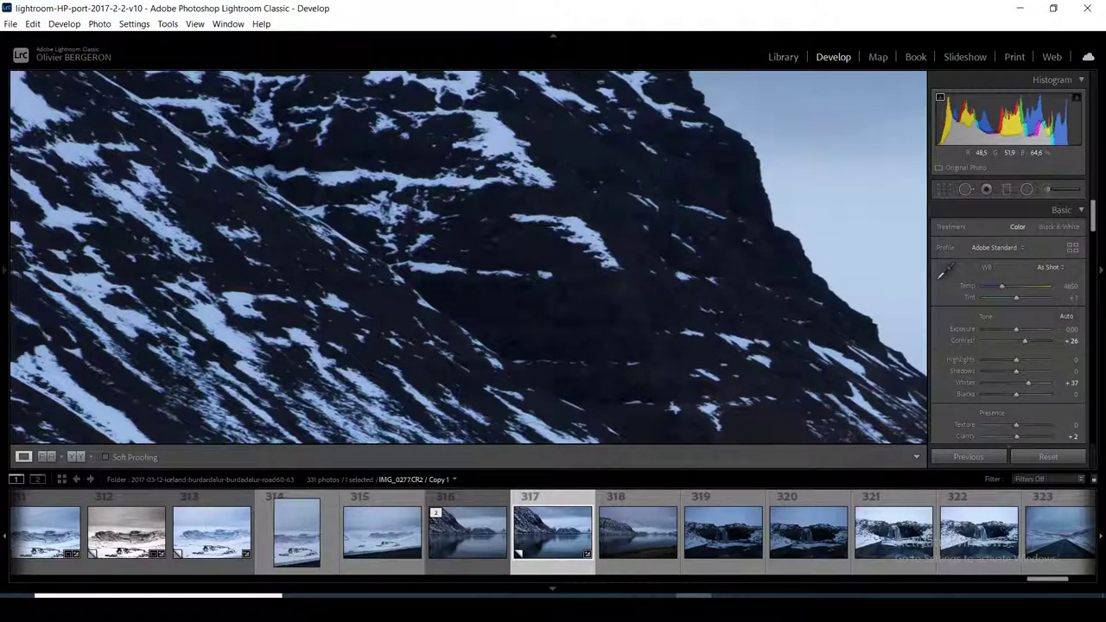
{"action": "left_click_drag", "start_coordinate": [432, 260], "coordinate": [562, 320]}
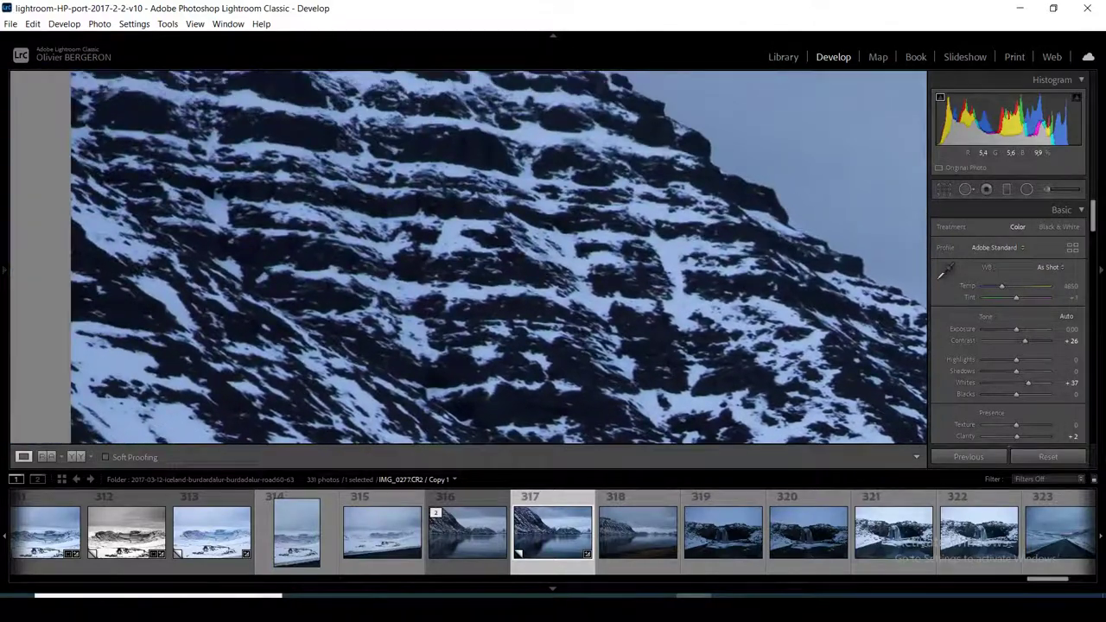
{"action": "mouse_move", "coordinate": [432, 259]}
{"action": "left_mouse_down"}
{"action": "mouse_move", "coordinate": [464, 249]}
{"action": "mouse_move", "coordinate": [407, 199]}
{"action": "mouse_move", "coordinate": [398, 156]}
{"action": "left_mouse_up"}
{"action": "key", "text": "k"}
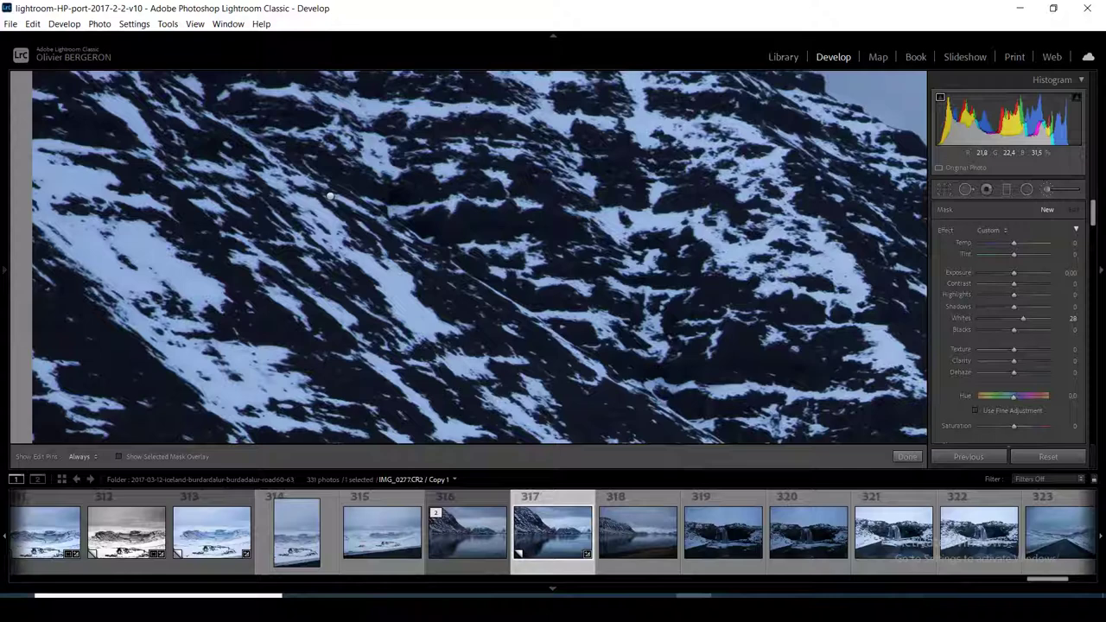
{"action": "key", "text": "h"}
{"action": "key", "text": "h"}
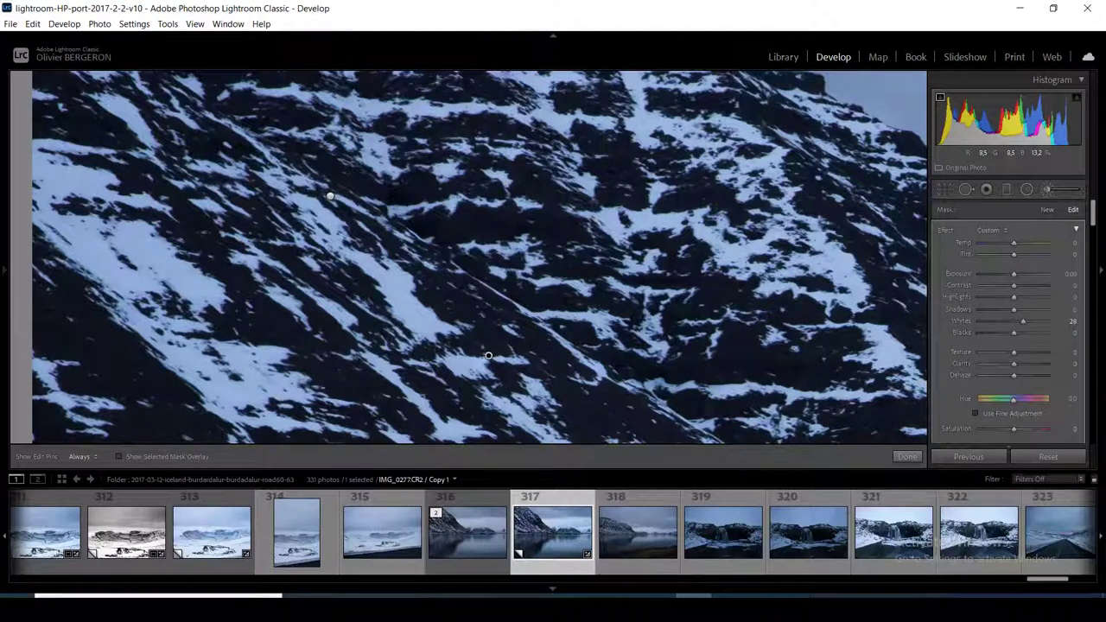
{"action": "key", "text": "Escape"}
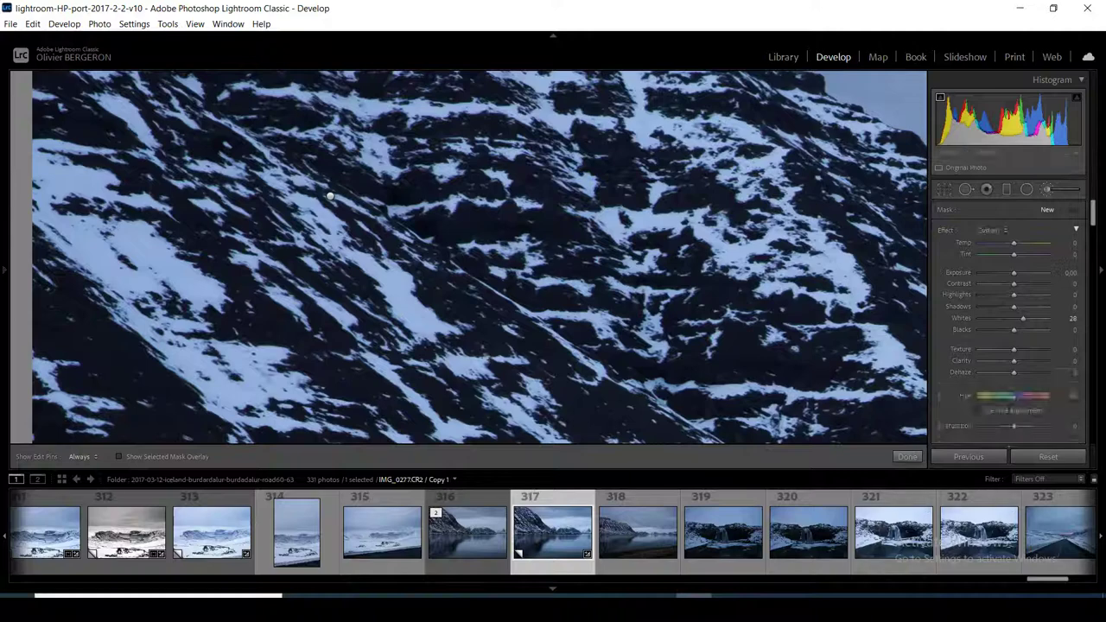
{"action": "key", "text": "k"}
{"action": "key", "text": "z"}
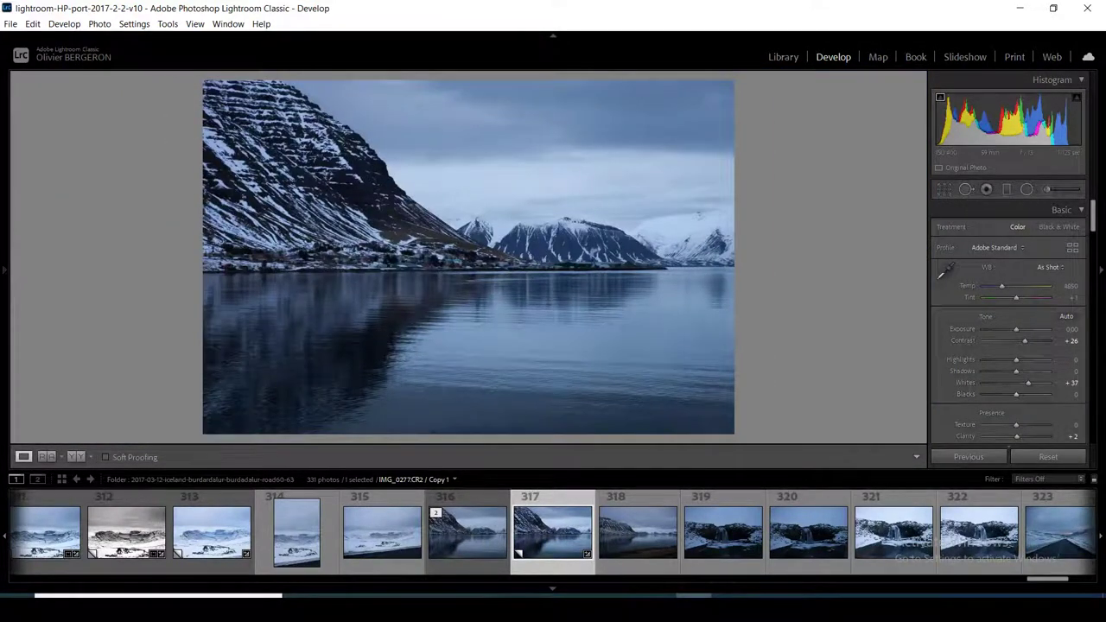
Reselect the mountain brush mask, readjust its Whites from 28, then close brushing and zoom in
{"action": "key", "text": "k"}
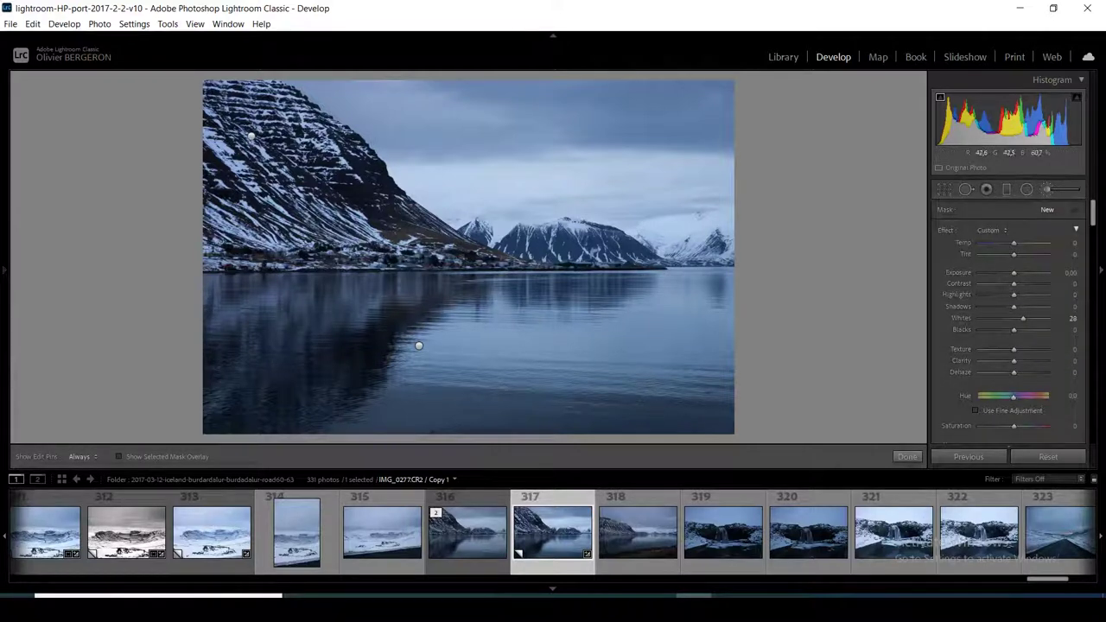
{"action": "left_click", "coordinate": [250, 135]}
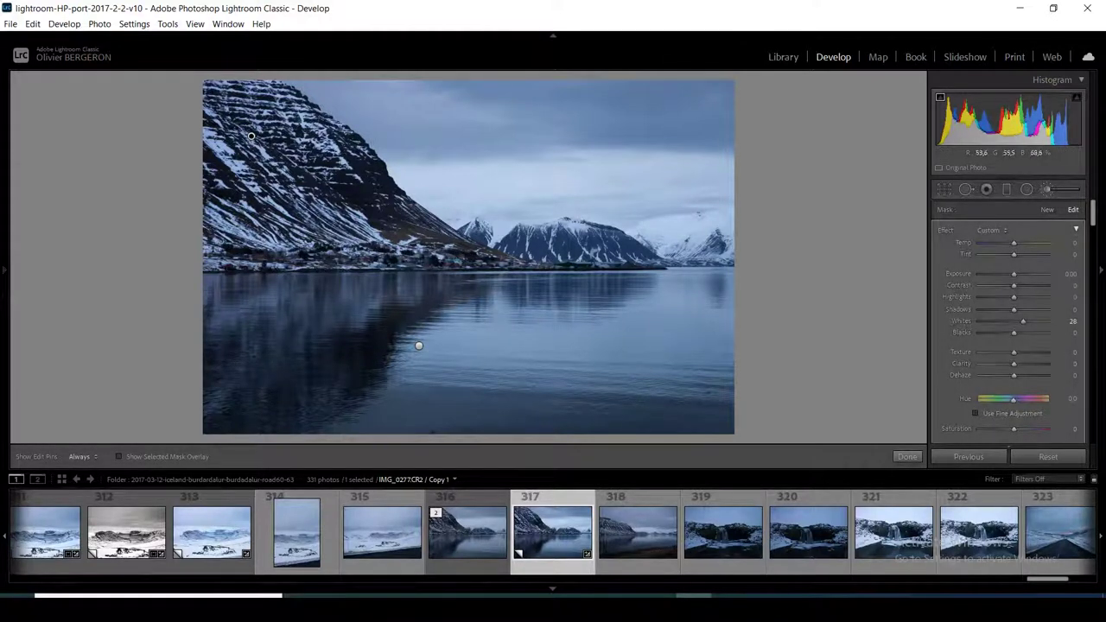
{"action": "key", "text": "h"}
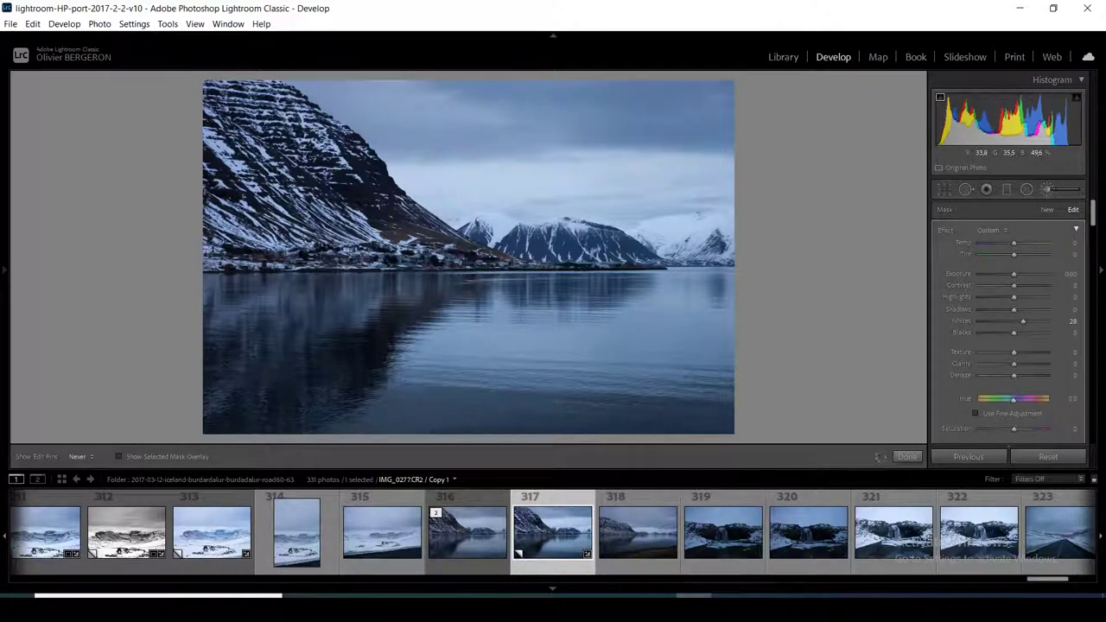
{"action": "key", "text": "h"}
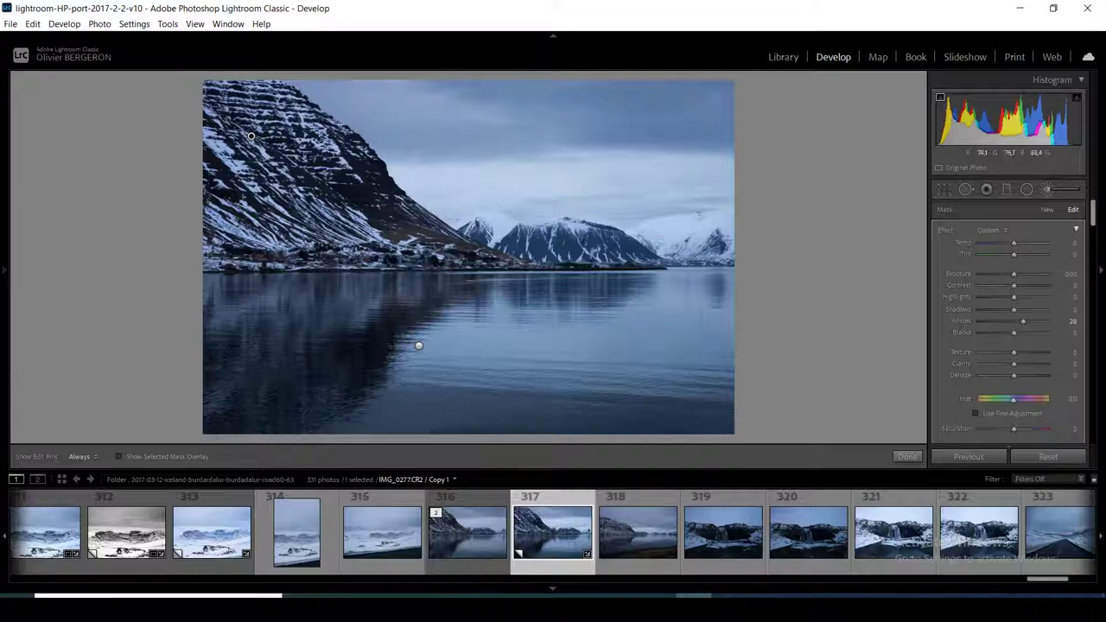
{"action": "key", "text": "h"}
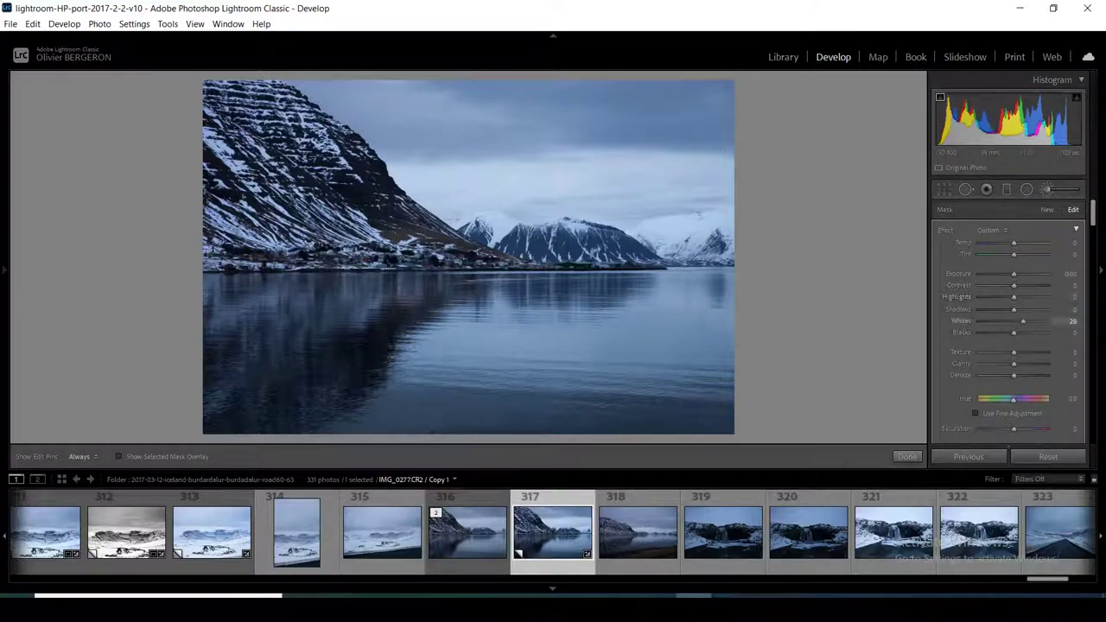
{"action": "key", "text": "h"}
{"action": "key", "text": "equal"}
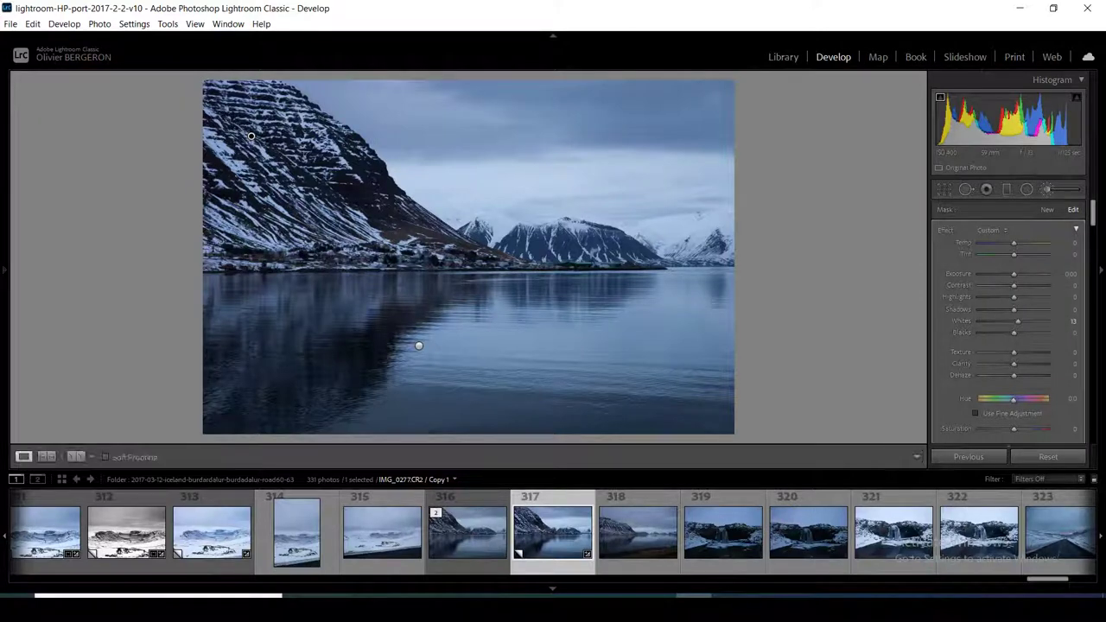
{"action": "key", "text": "z"}
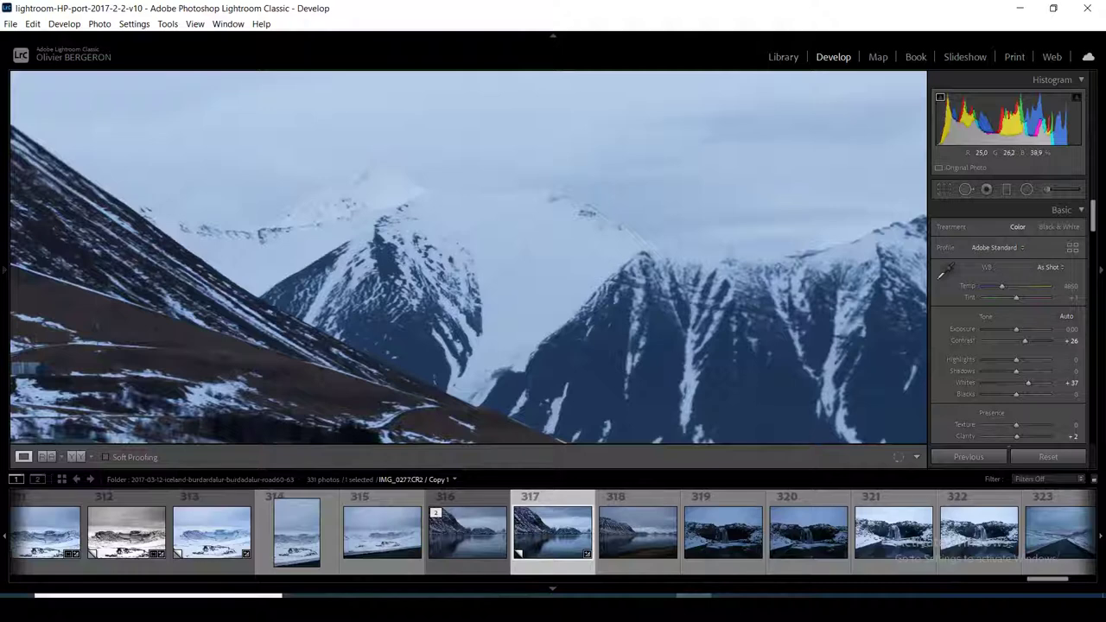
Heal a dark speck on the snowy slope, then zoom back out to the whole photo
{"action": "left_click_drag", "start_coordinate": [519, 259], "coordinate": [259, 225]}
{"action": "left_click_drag", "start_coordinate": [577, 267], "coordinate": [193, 271]}
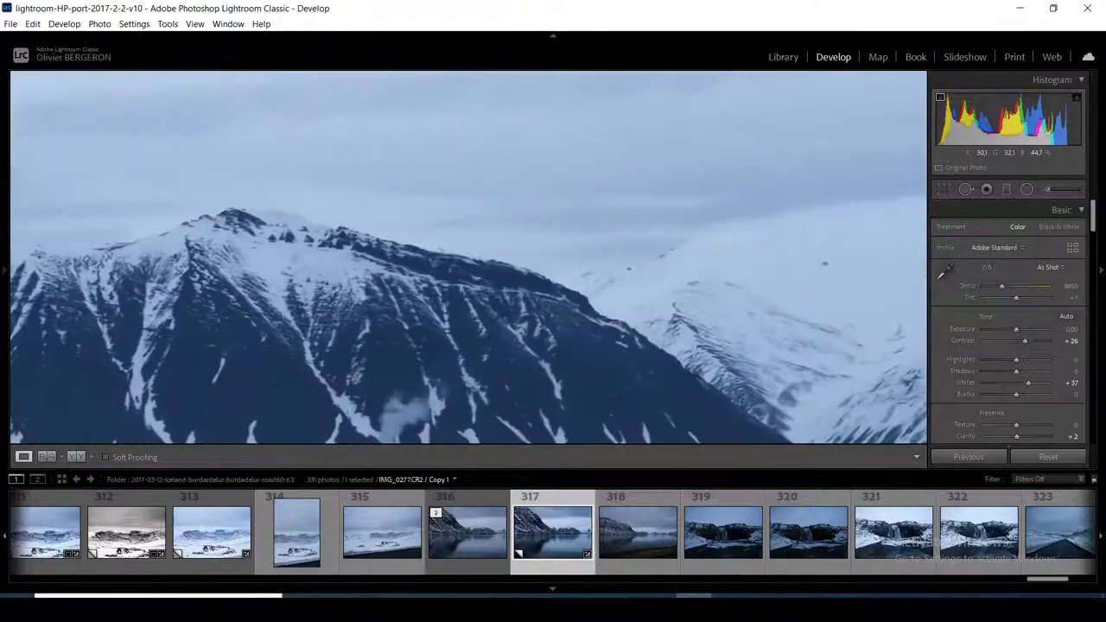
{"action": "left_click_drag", "start_coordinate": [562, 259], "coordinate": [216, 328]}
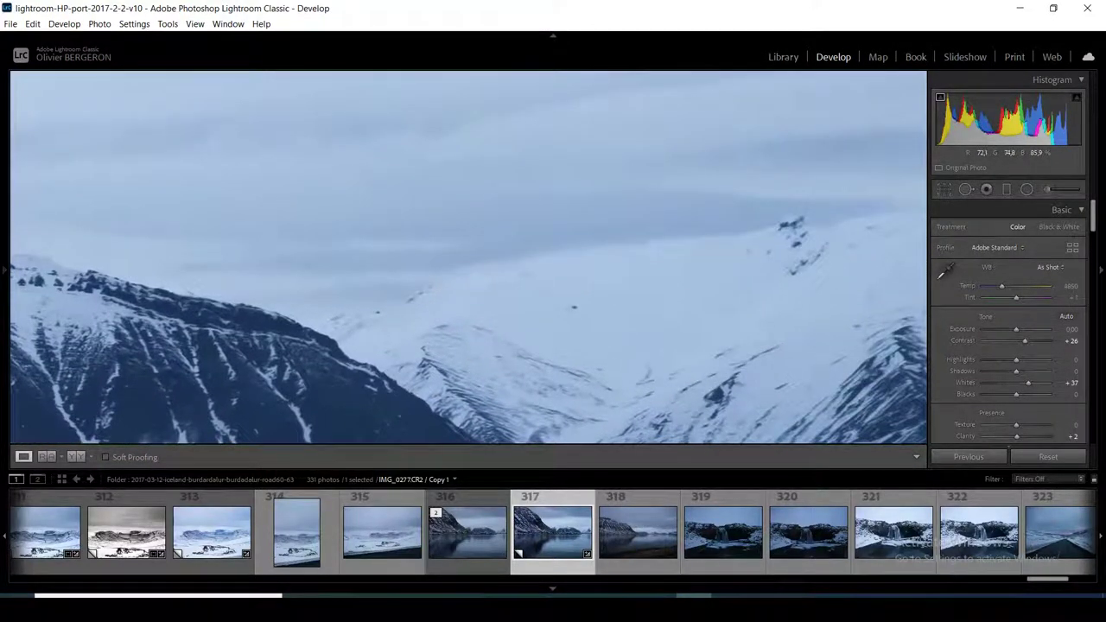
{"action": "left_click_drag", "start_coordinate": [604, 259], "coordinate": [302, 264]}
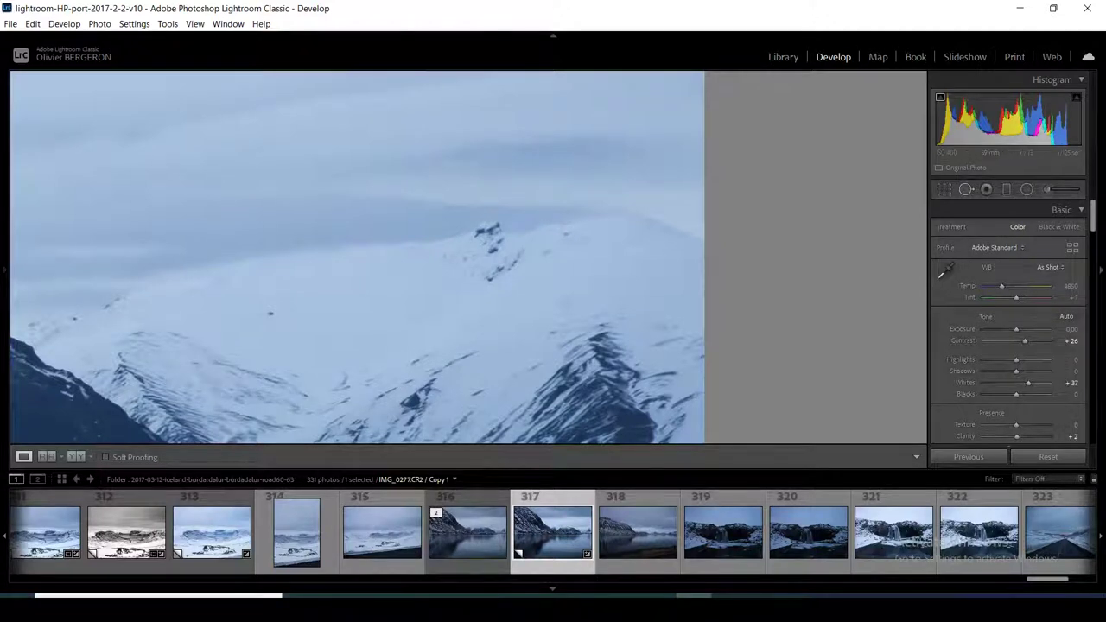
{"action": "key", "text": "q"}
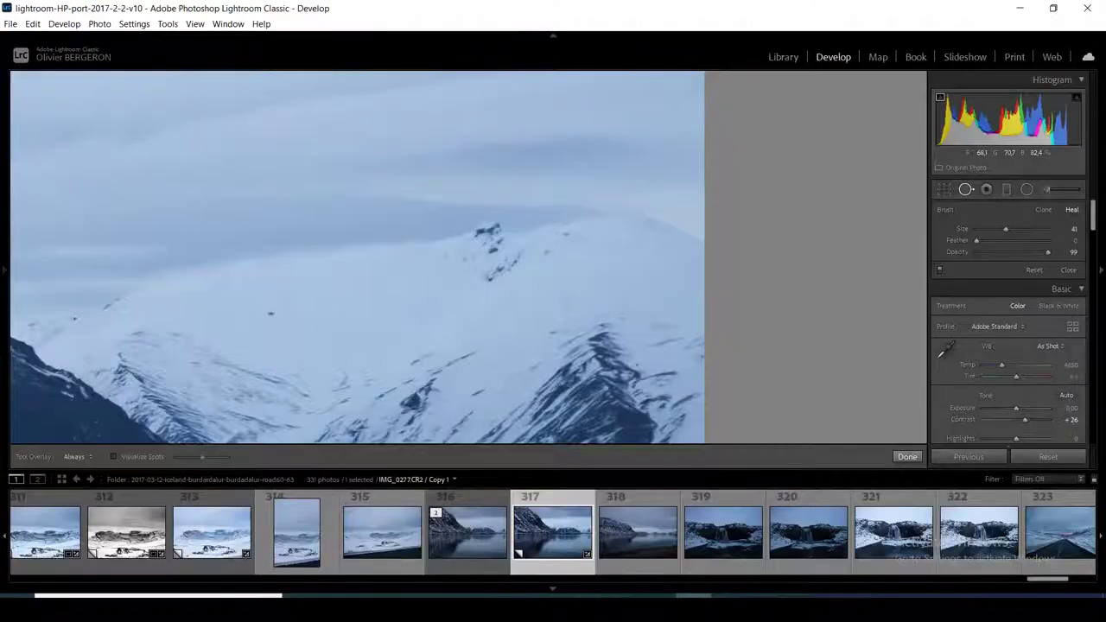
{"action": "left_click", "coordinate": [424, 313]}
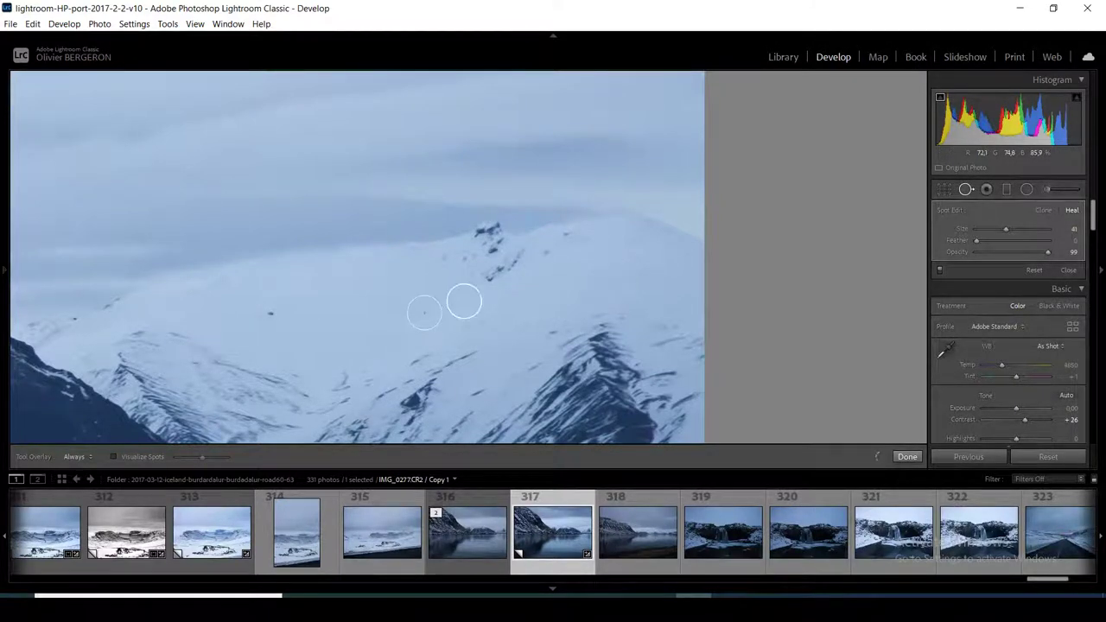
{"action": "key", "text": "q"}
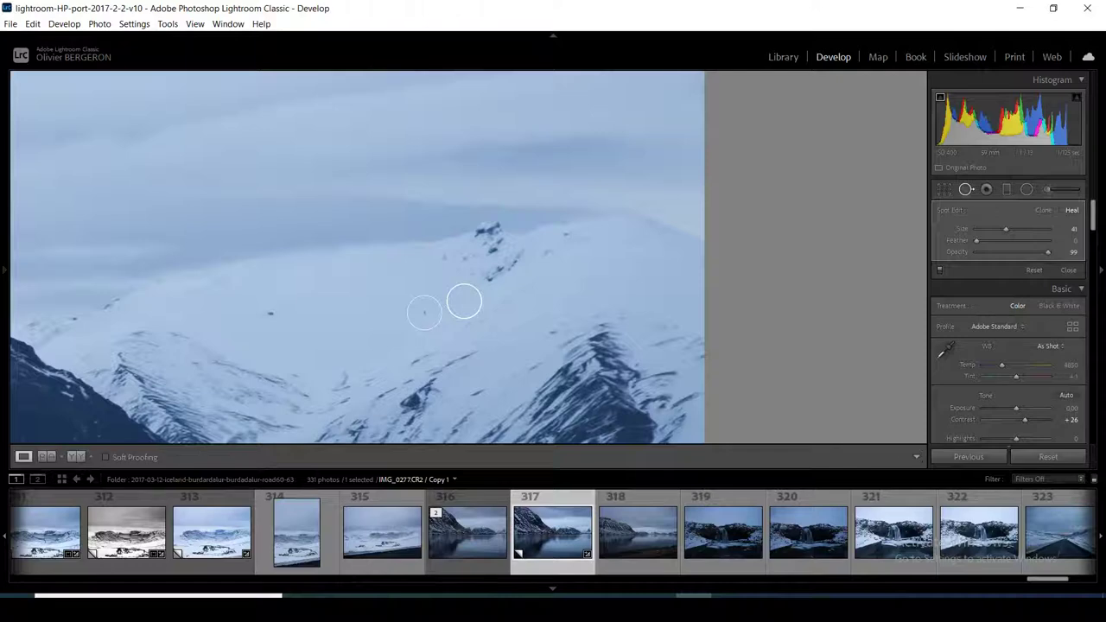
{"action": "key", "text": "z"}
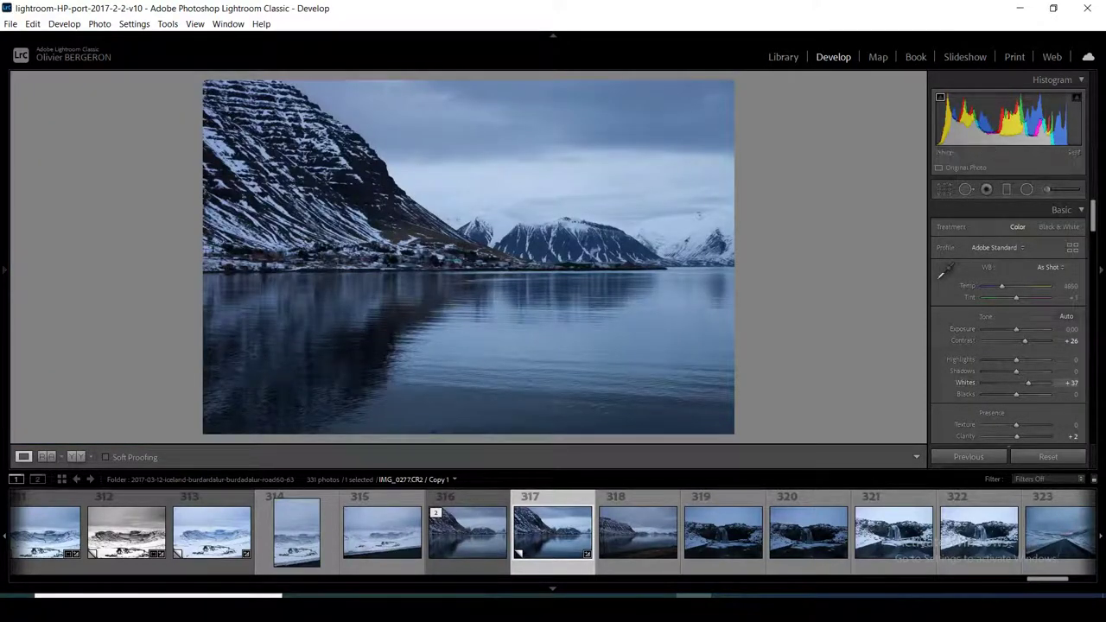
Raise global Whites to +51 and compare before/after, then return to single view
{"action": "left_click_drag", "start_coordinate": [1028, 383], "coordinate": [1033, 383]}
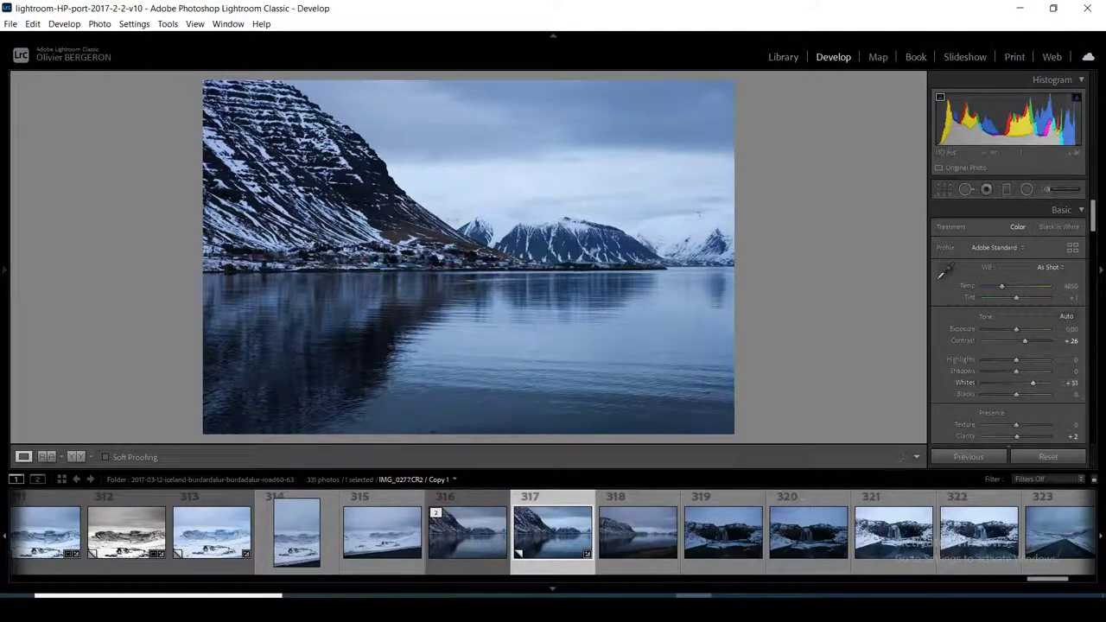
{"action": "key", "text": "y"}
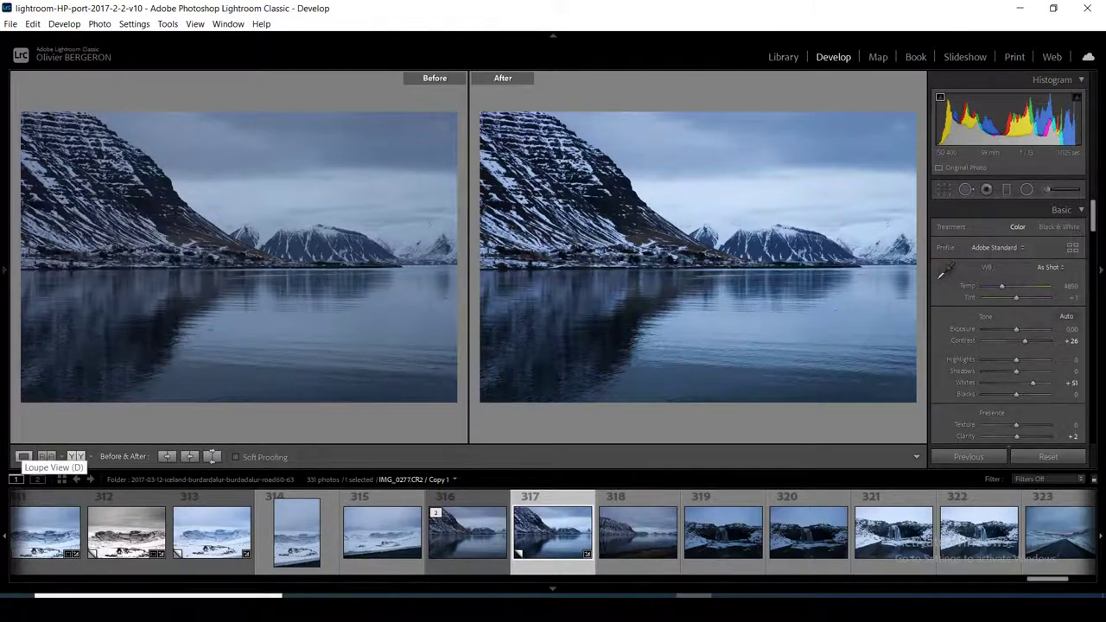
{"action": "left_click", "coordinate": [24, 457]}
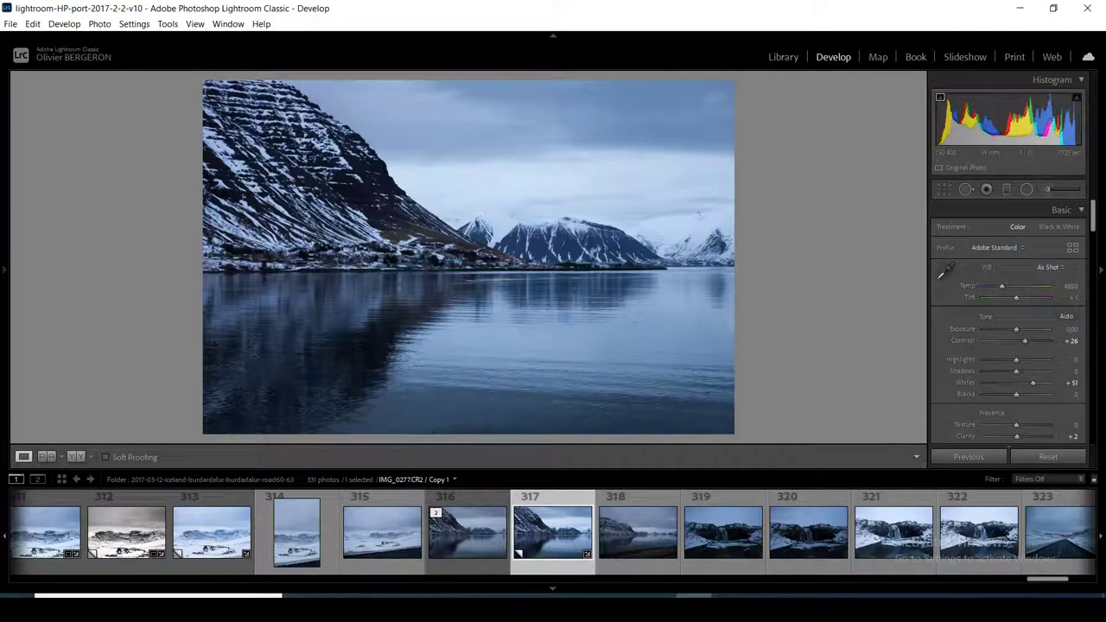
Paint a new brush mask over the fjord water and set its Whites to -16
{"action": "key", "text": "k"}
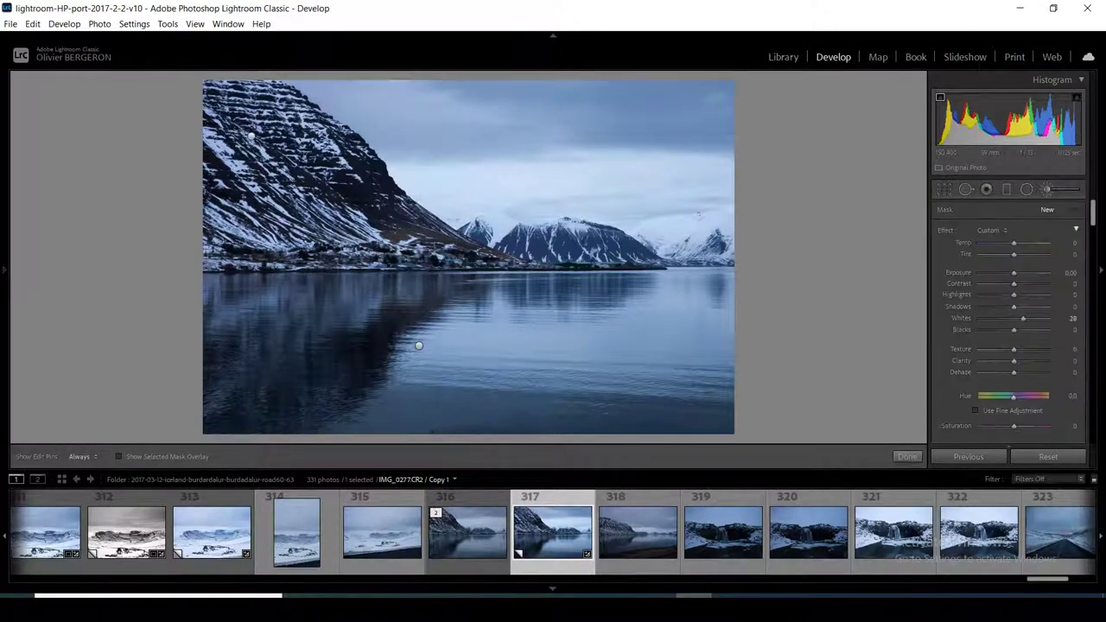
{"action": "key", "text": "h"}
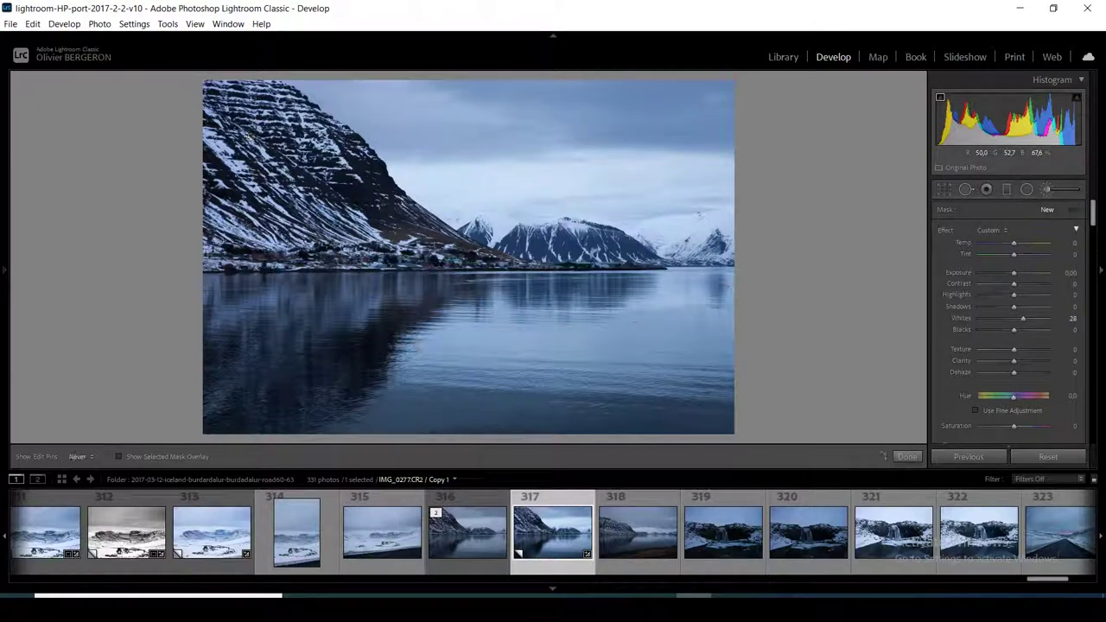
{"action": "mouse_move", "coordinate": [527, 303]}
{"action": "left_mouse_down"}
{"action": "mouse_move", "coordinate": [553, 305]}
{"action": "mouse_move", "coordinate": [493, 311]}
{"action": "mouse_move", "coordinate": [717, 326]}
{"action": "mouse_move", "coordinate": [492, 350]}
{"action": "left_mouse_up"}
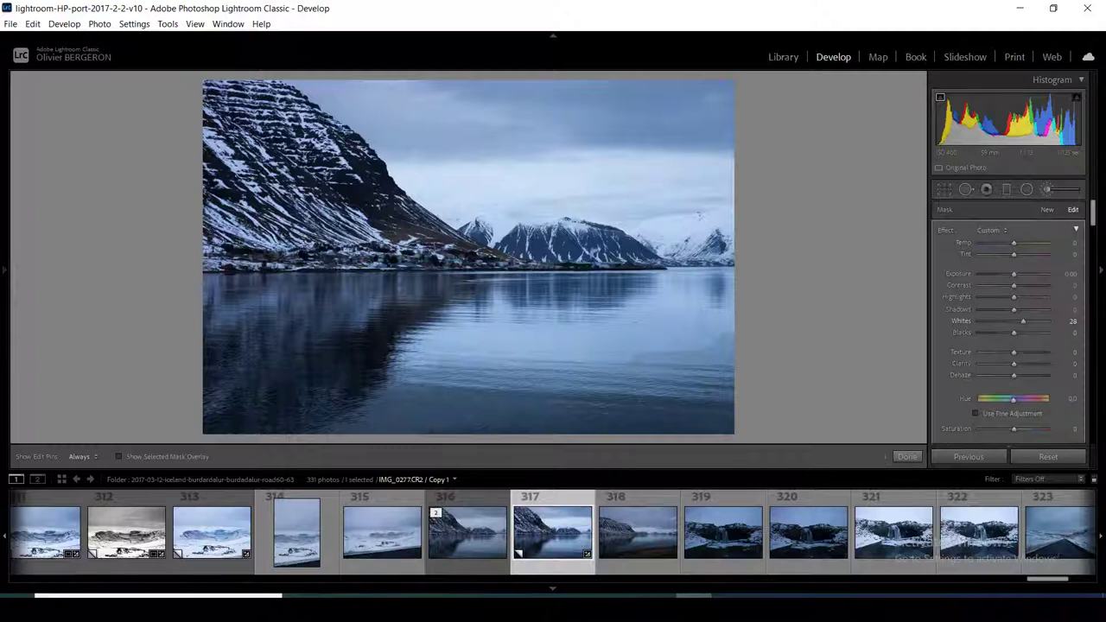
{"action": "type", "text": "-8"}
{"action": "key", "text": "Return"}
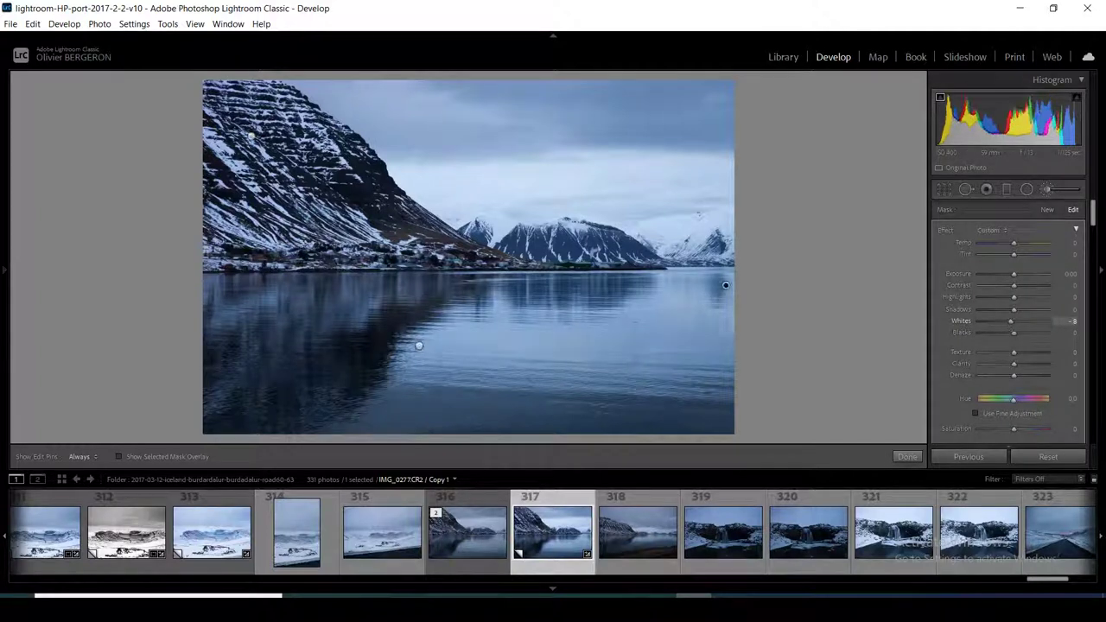
{"action": "type", "text": "-16"}
{"action": "key", "text": "Return"}
Using the red overlay, erase the water mask from the left part of the water
{"action": "key", "text": "h"}
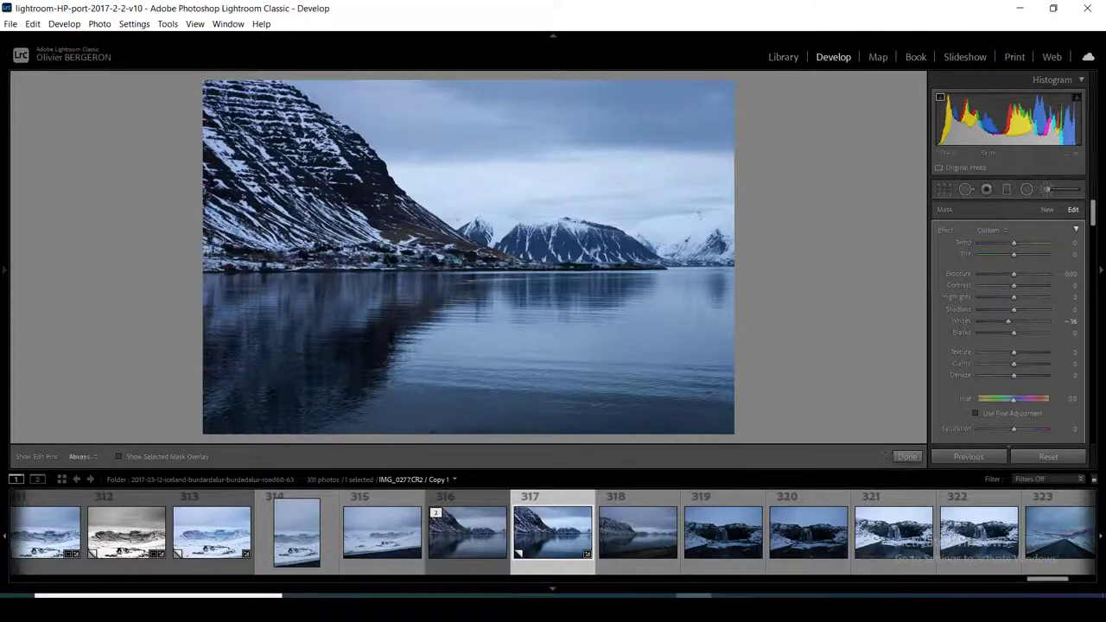
{"action": "key", "text": "h"}
{"action": "key", "text": "o"}
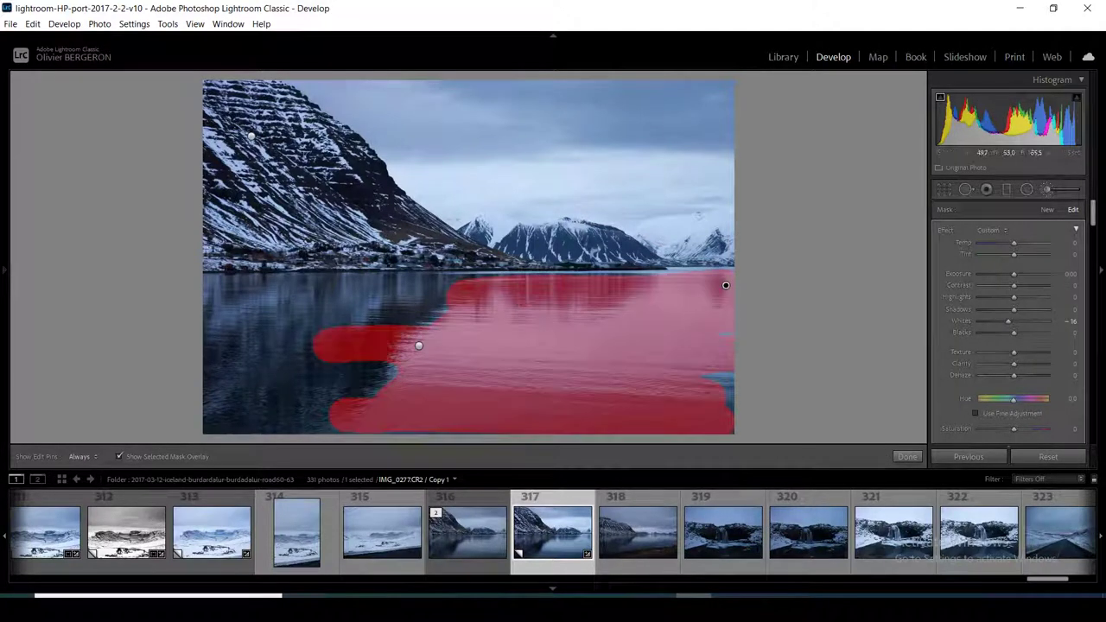
{"action": "key", "text": "h"}
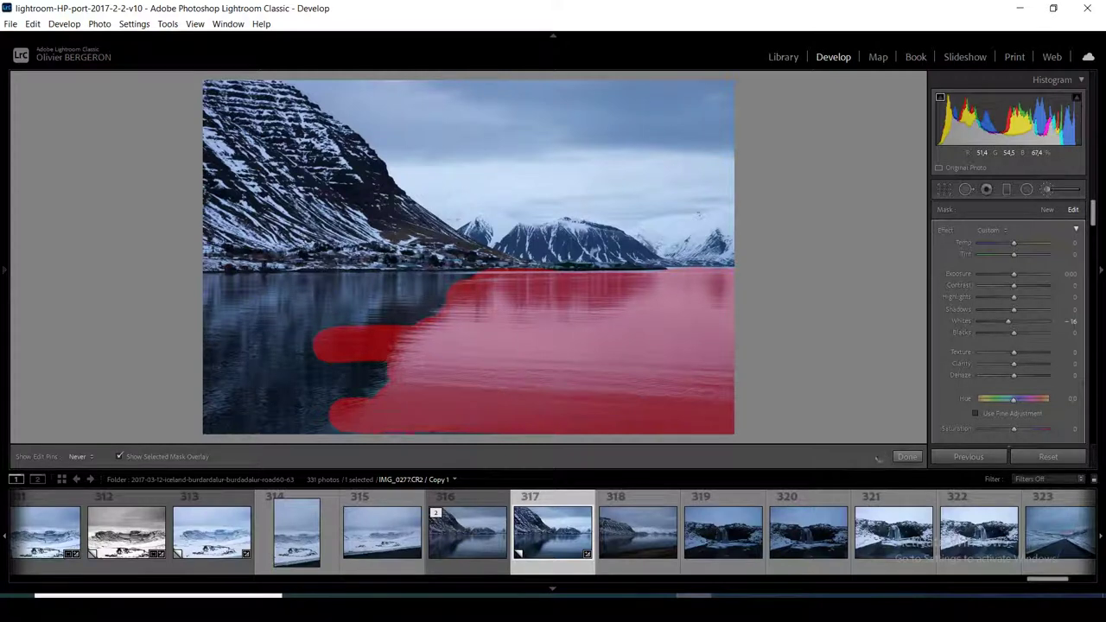
{"action": "mouse_move", "coordinate": [350, 339]}
{"action": "left_mouse_down"}
{"action": "mouse_move", "coordinate": [324, 344]}
{"action": "mouse_move", "coordinate": [393, 336]}
{"action": "mouse_move", "coordinate": [337, 359]}
{"action": "left_mouse_up"}
{"action": "left_click_drag", "start_coordinate": [344, 403], "coordinate": [354, 409]}
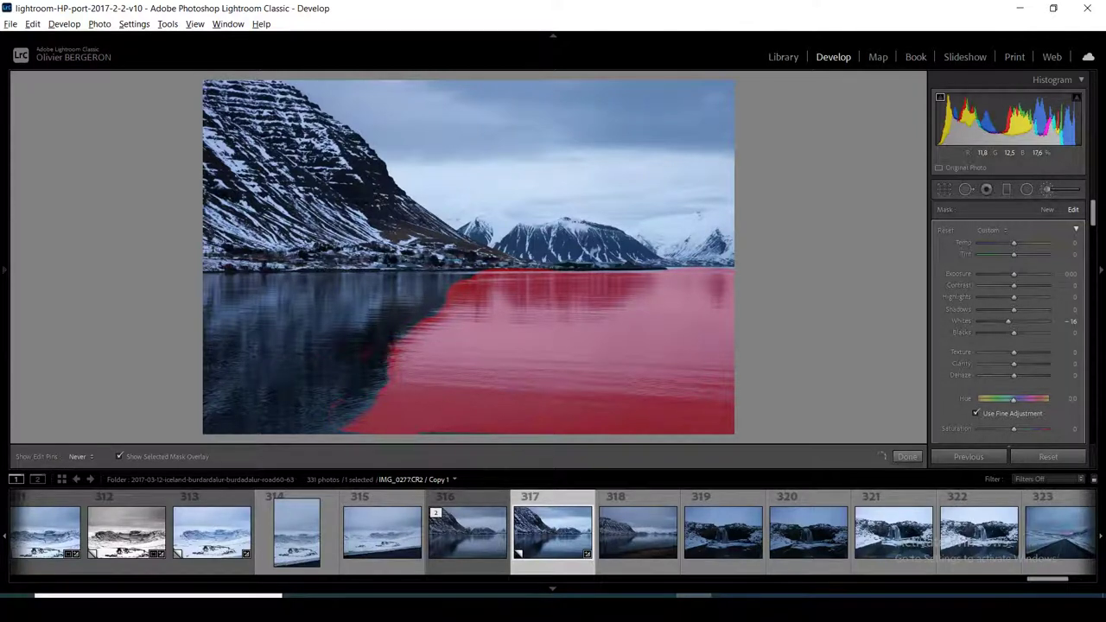
{"action": "key", "text": "h"}
{"action": "key", "text": "o"}
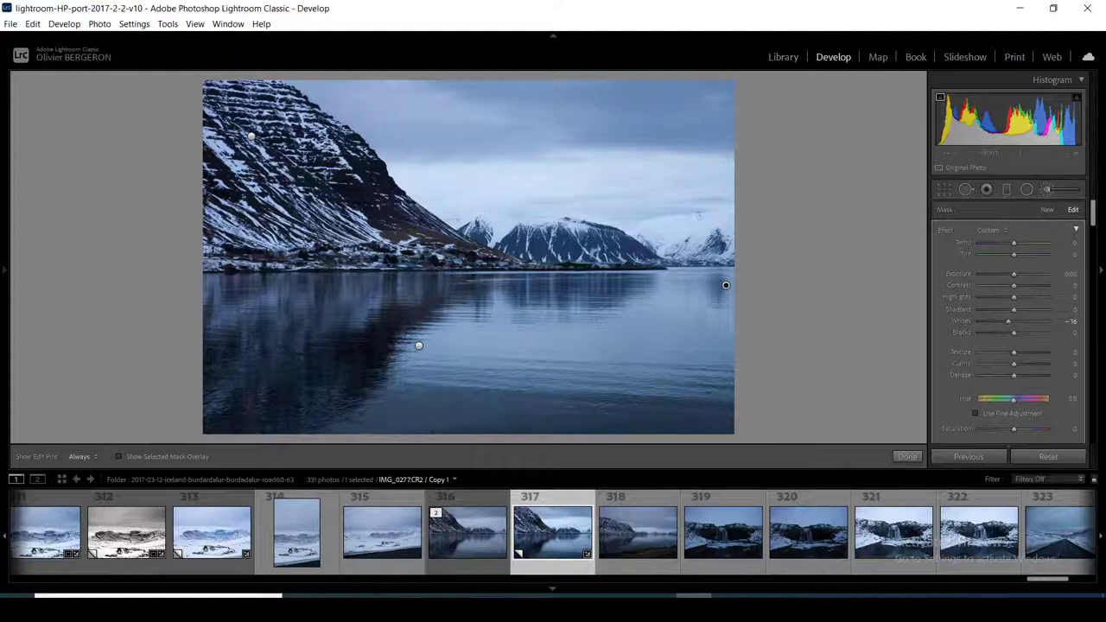
Finish the water mask and start a new brush with Whites 0, Contrast 13, Clarity 45
{"action": "left_click", "coordinate": [907, 457]}
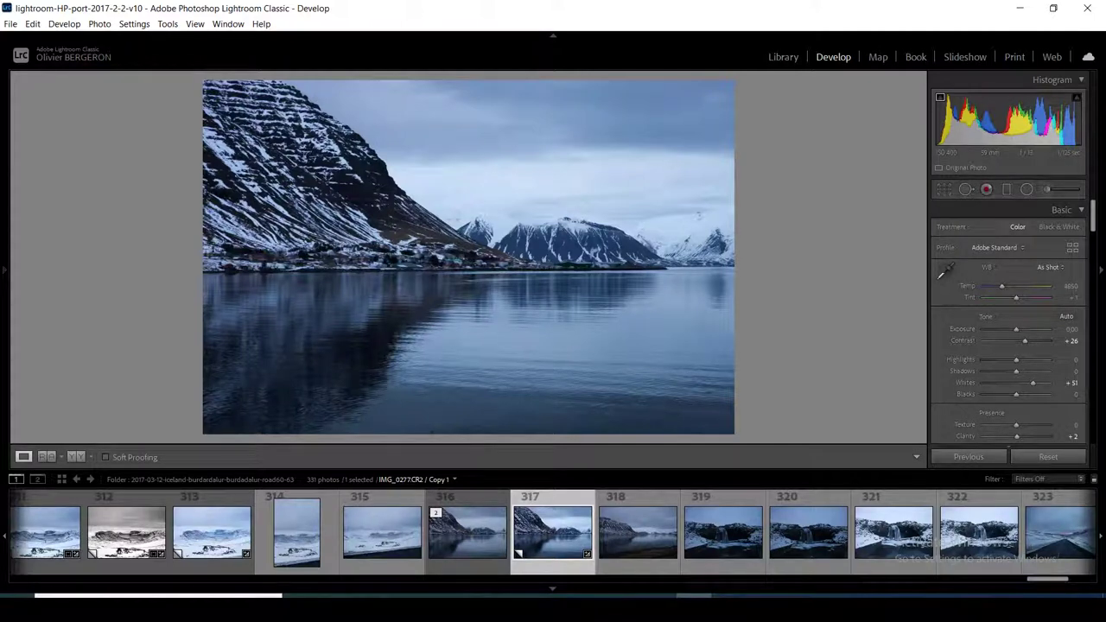
{"action": "key", "text": "k"}
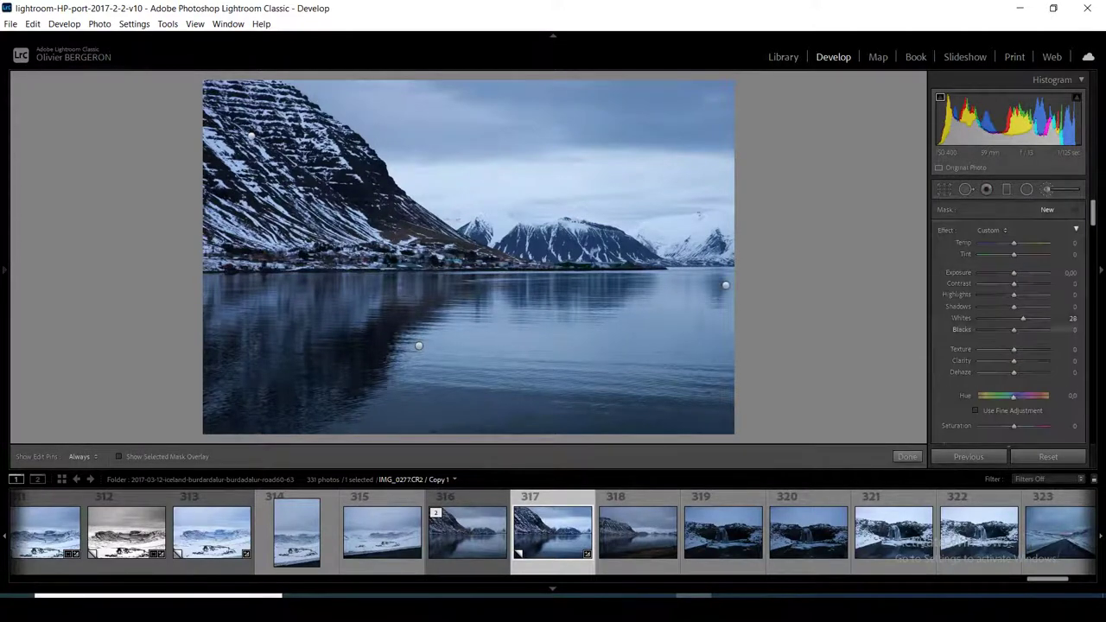
{"action": "double_click", "coordinate": [961, 318]}
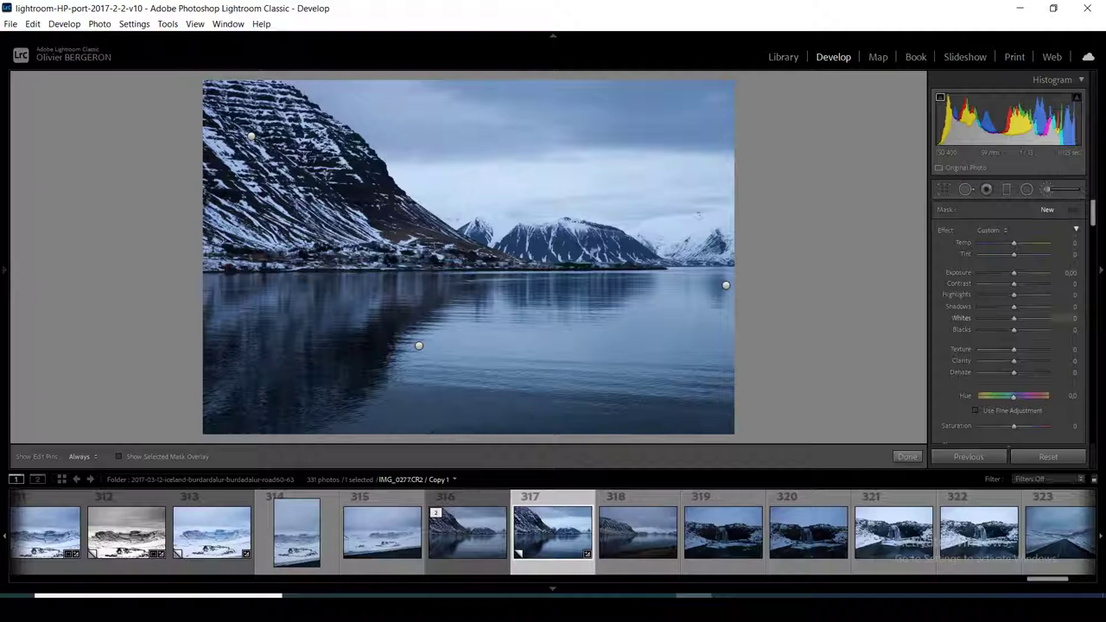
{"action": "left_click_drag", "start_coordinate": [1014, 284], "coordinate": [1018, 284]}
{"action": "left_click_drag", "start_coordinate": [1014, 360], "coordinate": [1028, 360]}
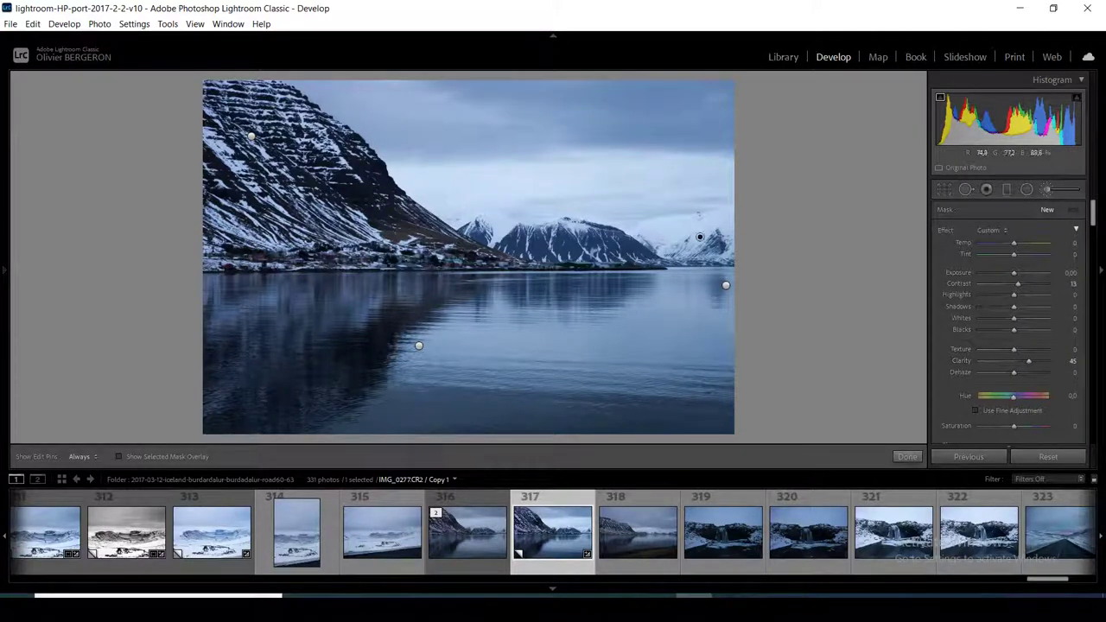
Paint the new mask over the snowy peaks, set its Blacks to -4, and close
{"action": "key", "text": "h"}
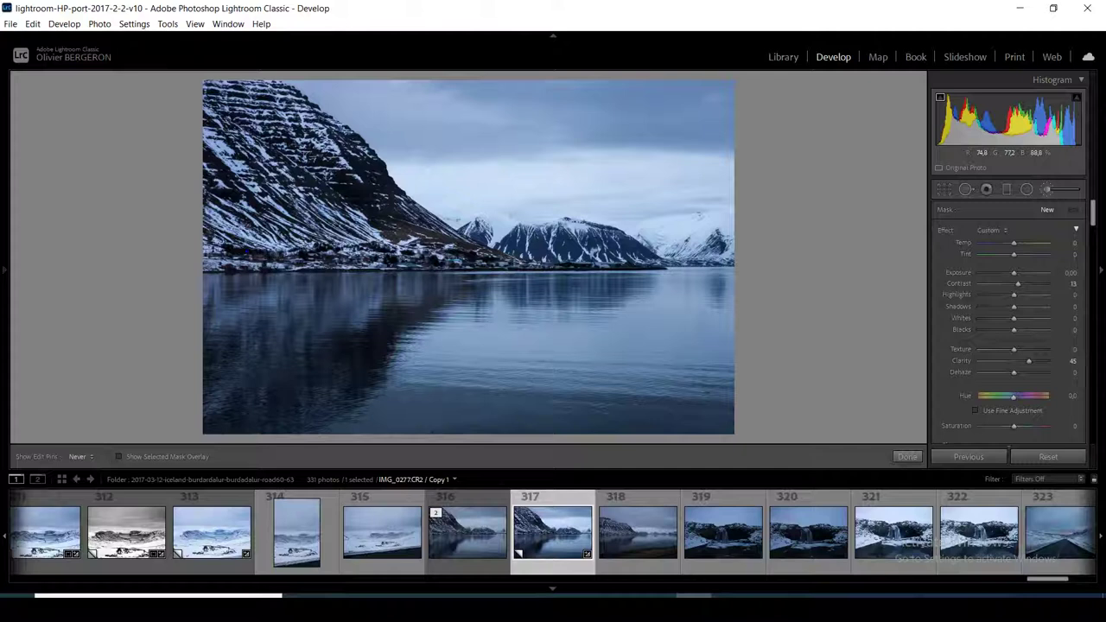
{"action": "key", "text": "h"}
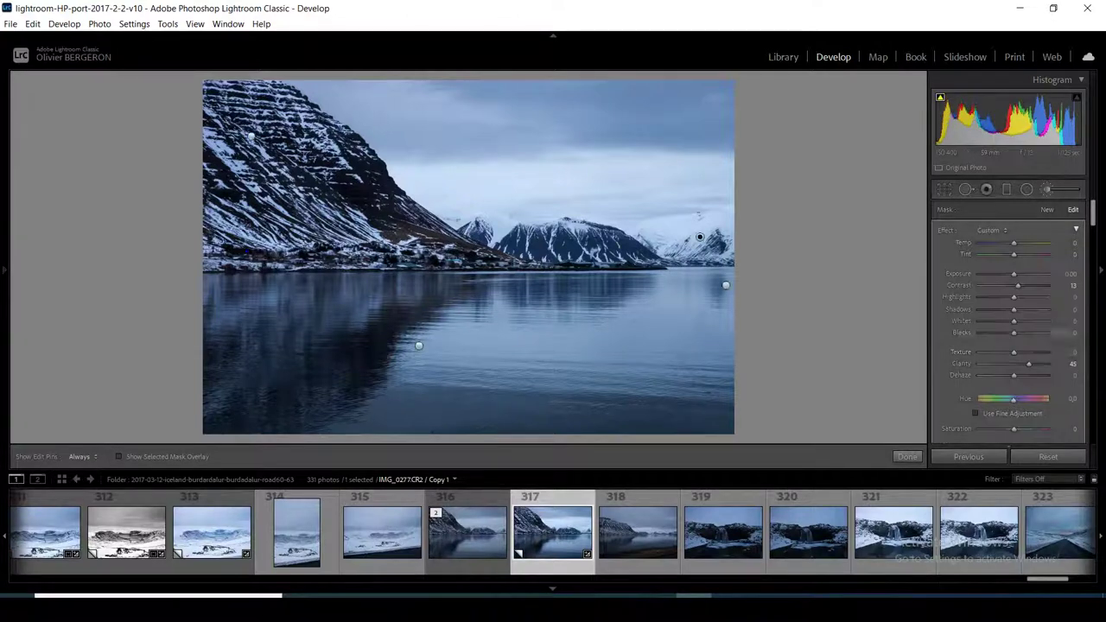
{"action": "type", "text": "-4"}
{"action": "key", "text": "Return"}
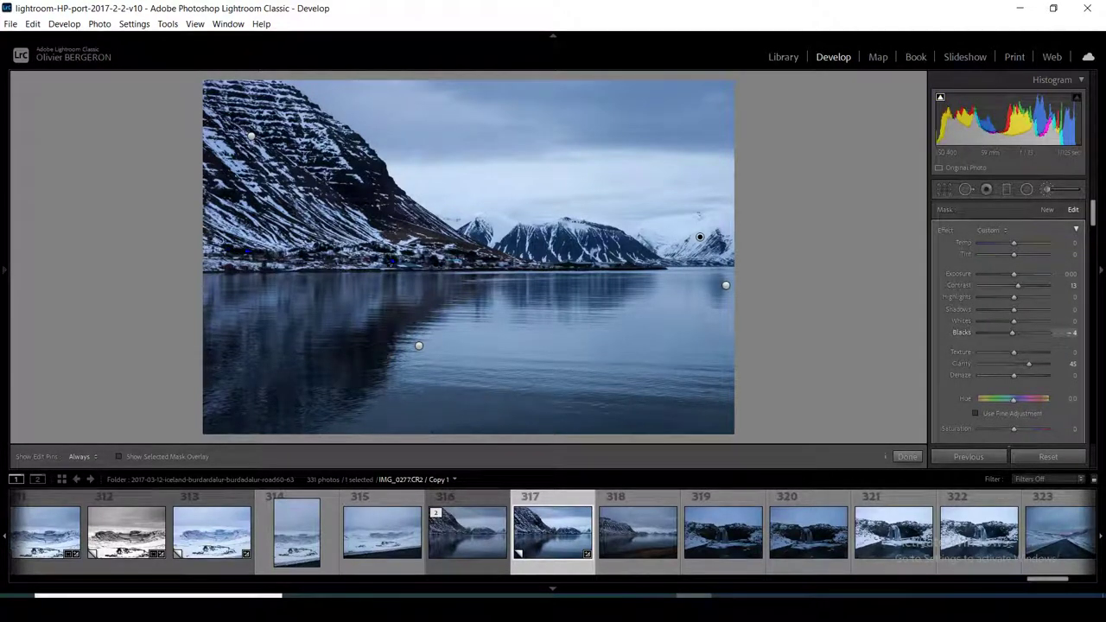
{"action": "key", "text": "Escape"}
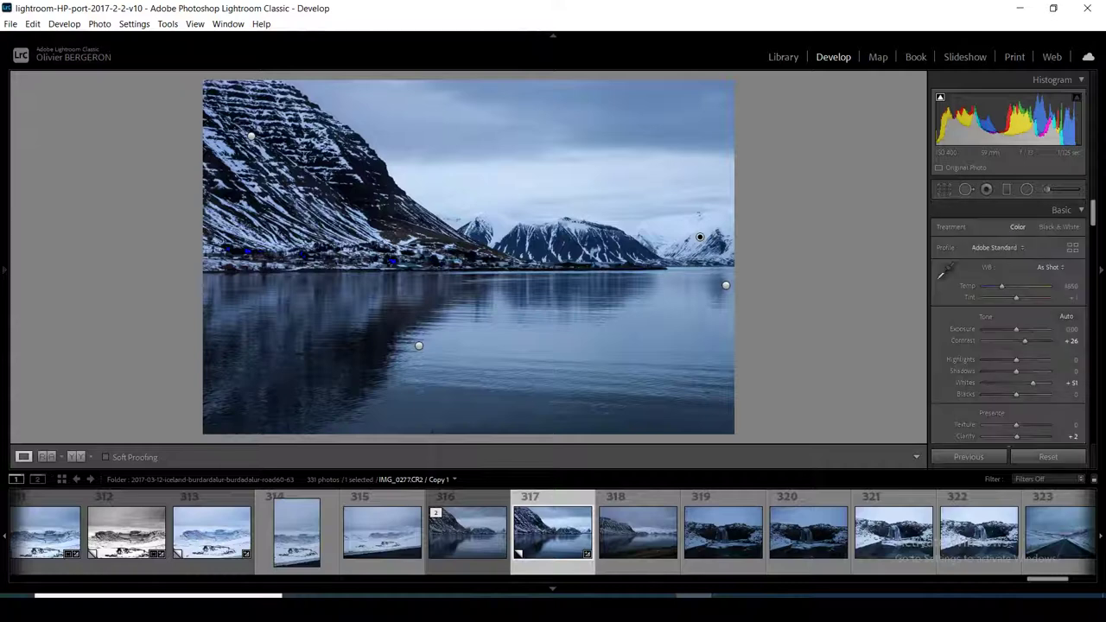
{"action": "key", "text": "z"}
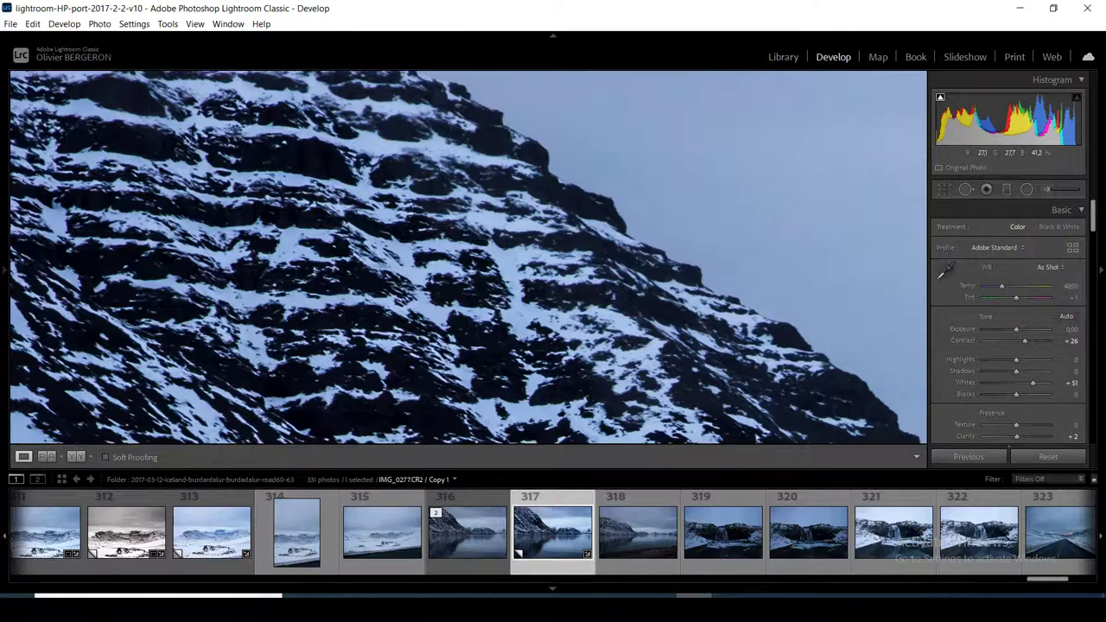
{"action": "key", "text": "z"}
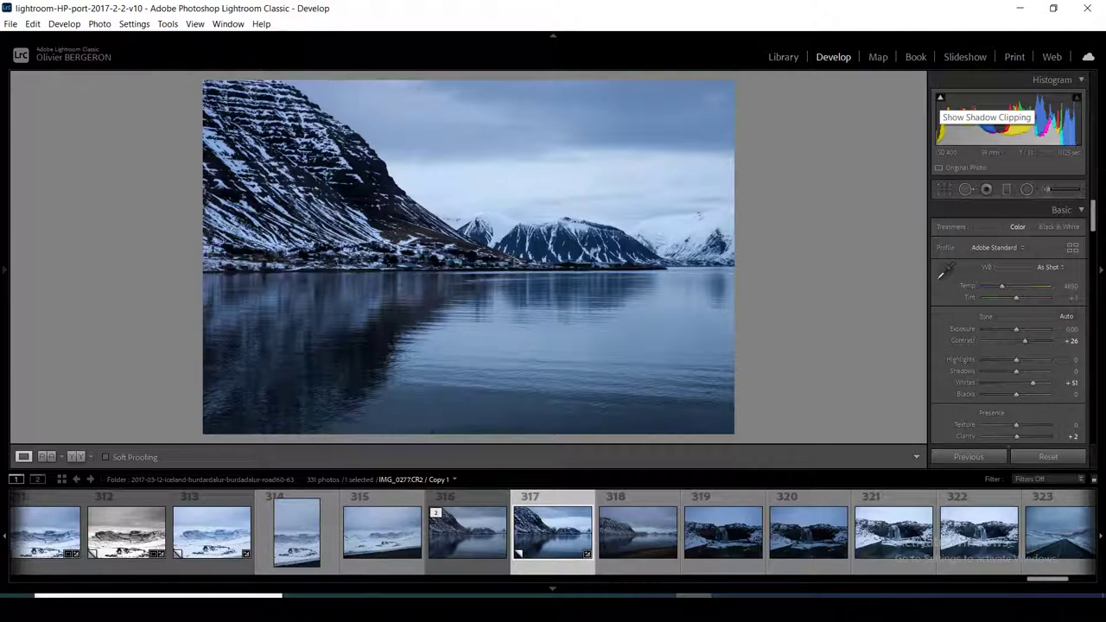
Scroll down the Develop panels to the Effects section
{"action": "scroll", "coordinate": [1009, 329], "scroll_direction": "down", "scroll_amount": 3}
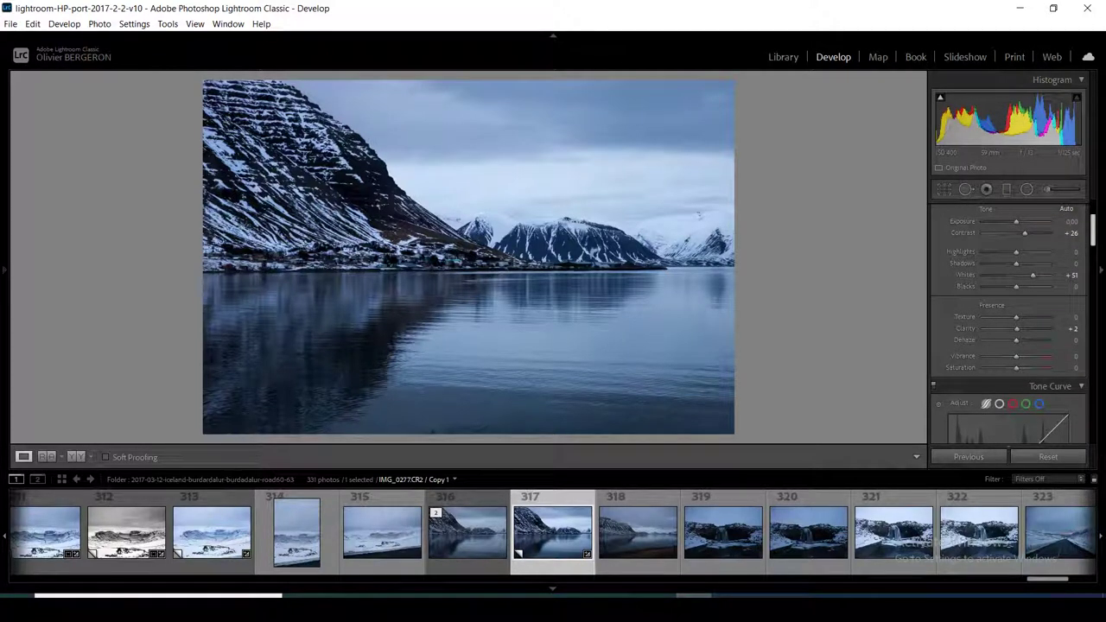
{"action": "scroll", "coordinate": [1008, 328], "scroll_direction": "down", "scroll_amount": 1}
{"action": "scroll", "coordinate": [1008, 329], "scroll_direction": "down", "scroll_amount": 1}
{"action": "scroll", "coordinate": [1008, 328], "scroll_direction": "down", "scroll_amount": 1}
{"action": "scroll", "coordinate": [1008, 328], "scroll_direction": "down", "scroll_amount": 1}
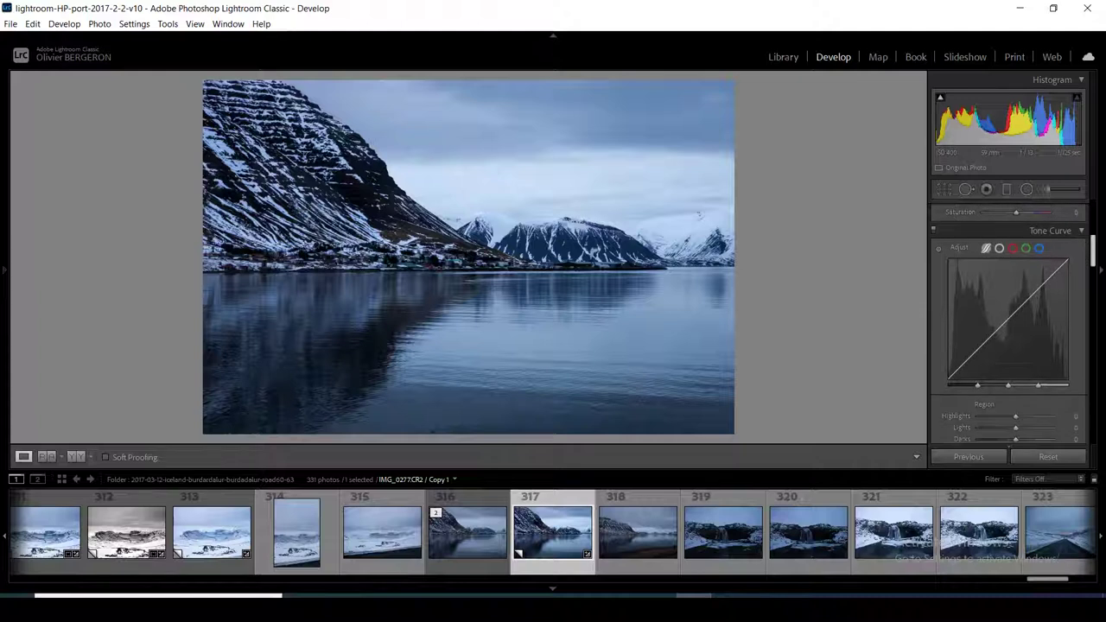
{"action": "scroll", "coordinate": [1009, 329], "scroll_direction": "down", "scroll_amount": 1}
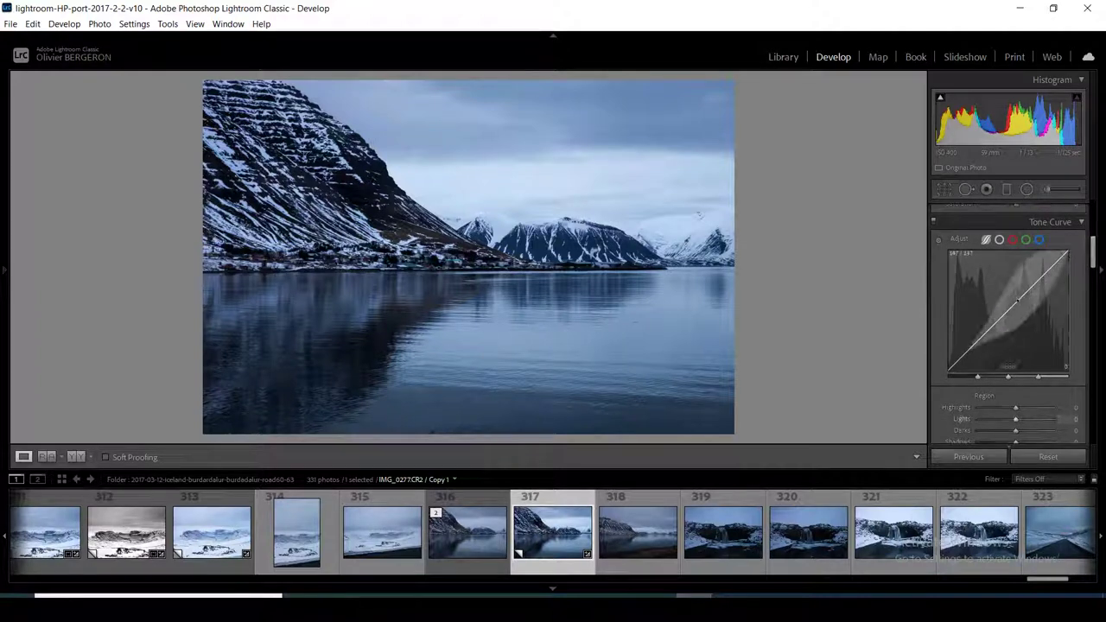
{"action": "scroll", "coordinate": [1009, 329], "scroll_direction": "down", "scroll_amount": 5}
{"action": "scroll", "coordinate": [1009, 329], "scroll_direction": "down", "scroll_amount": 5}
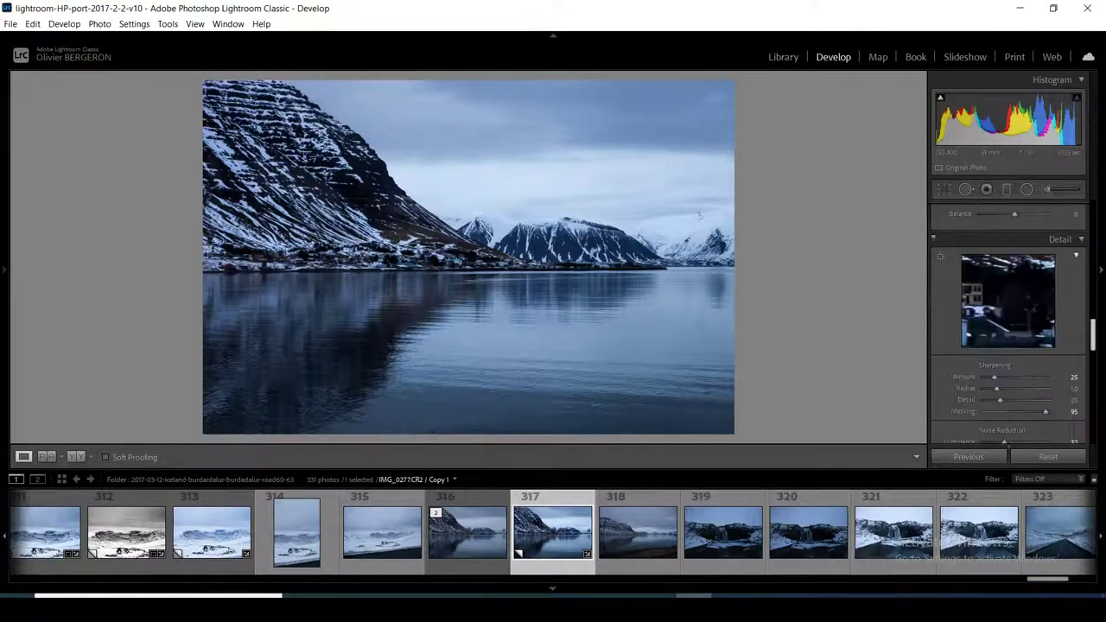
{"action": "scroll", "coordinate": [1009, 329], "scroll_direction": "down", "scroll_amount": 5}
{"action": "scroll", "coordinate": [1008, 326], "scroll_direction": "down", "scroll_amount": 2}
{"action": "scroll", "coordinate": [1008, 326], "scroll_direction": "down", "scroll_amount": 2}
{"action": "scroll", "coordinate": [1008, 326], "scroll_direction": "down", "scroll_amount": 2}
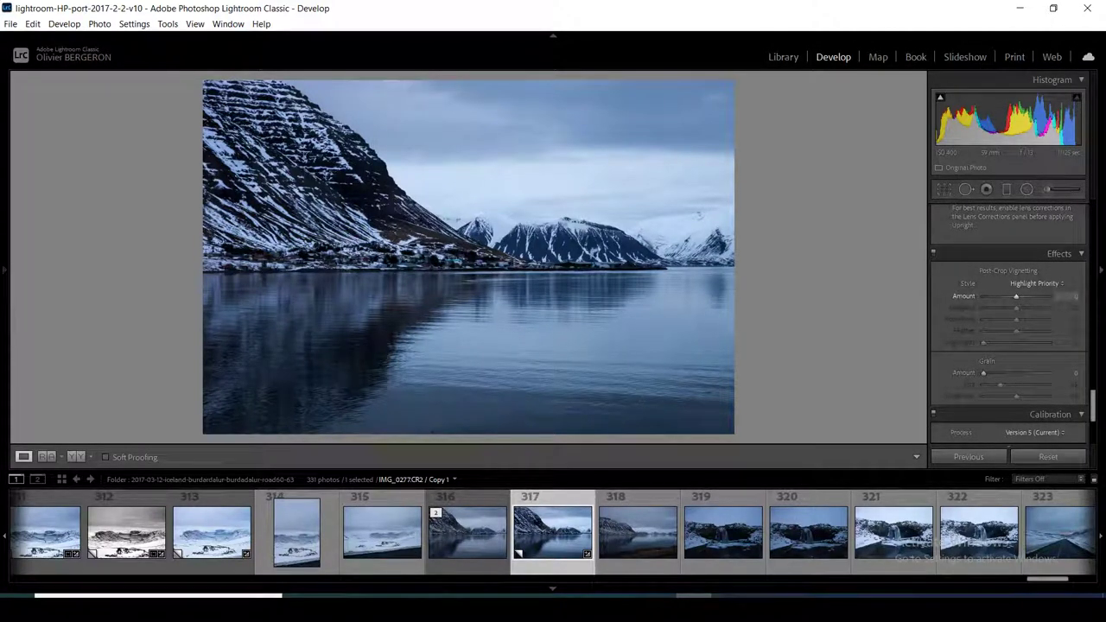
Keep Highlight Priority style and set Post-Crop Vignetting Amount to about -2
{"action": "left_click", "coordinate": [1036, 283]}
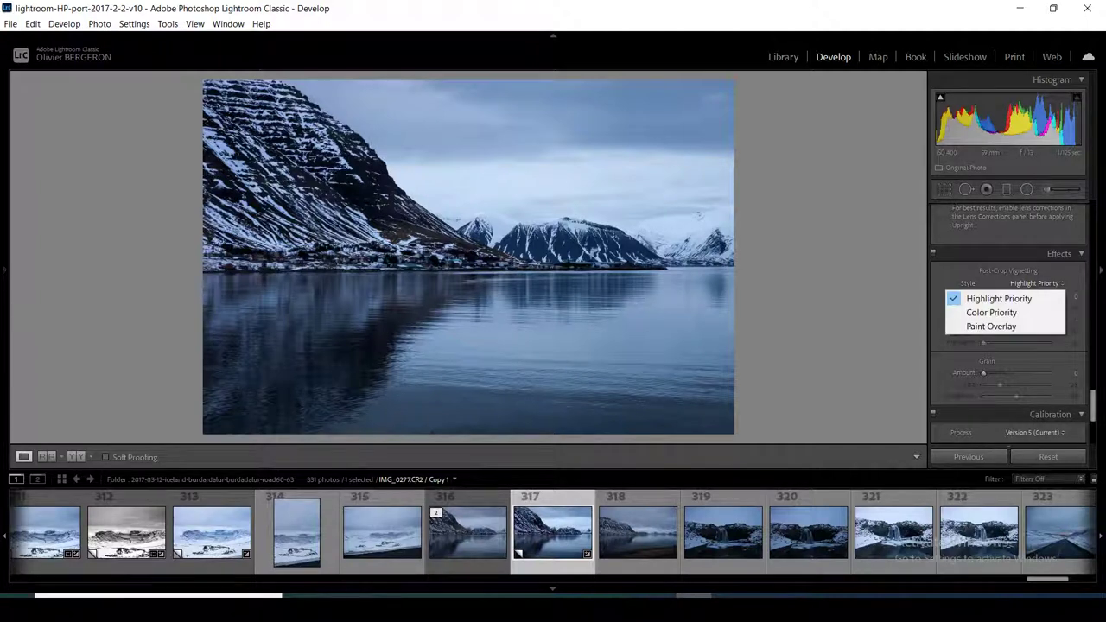
{"action": "left_click", "coordinate": [1036, 284]}
{"action": "key", "text": "Escape"}
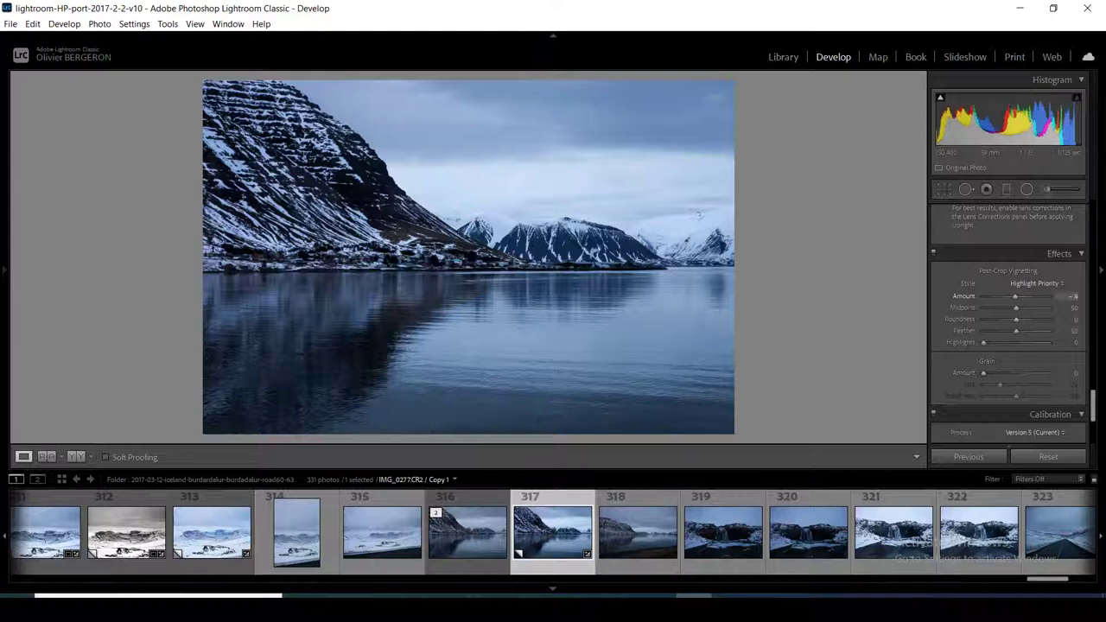
{"action": "left_click_drag", "start_coordinate": [1016, 295], "coordinate": [1014, 295]}
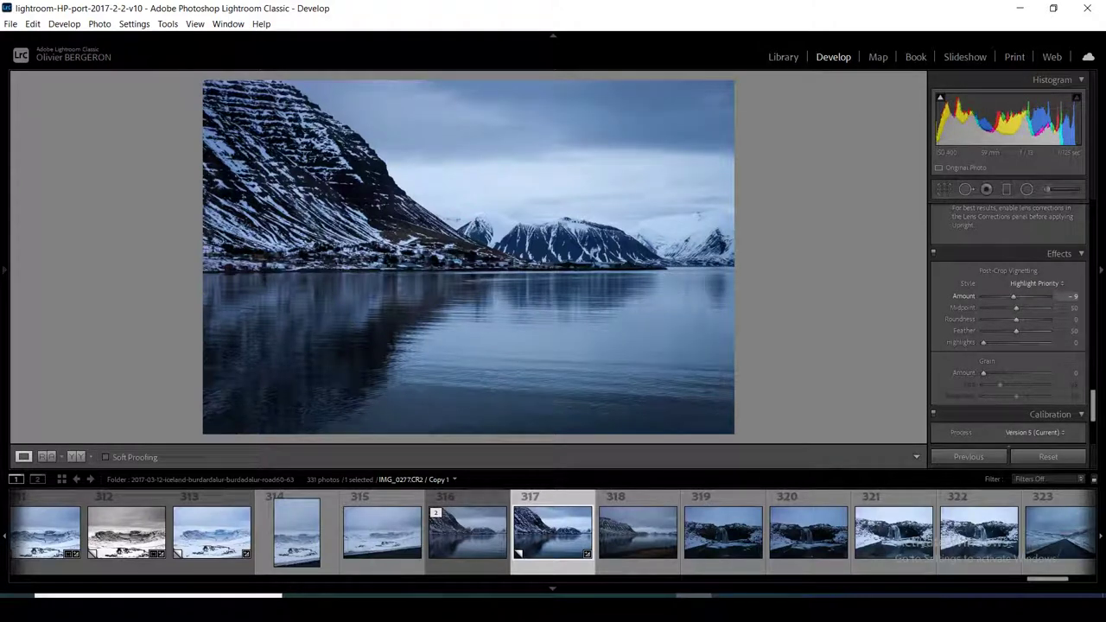
{"action": "left_click_drag", "start_coordinate": [1014, 295], "coordinate": [1015, 296]}
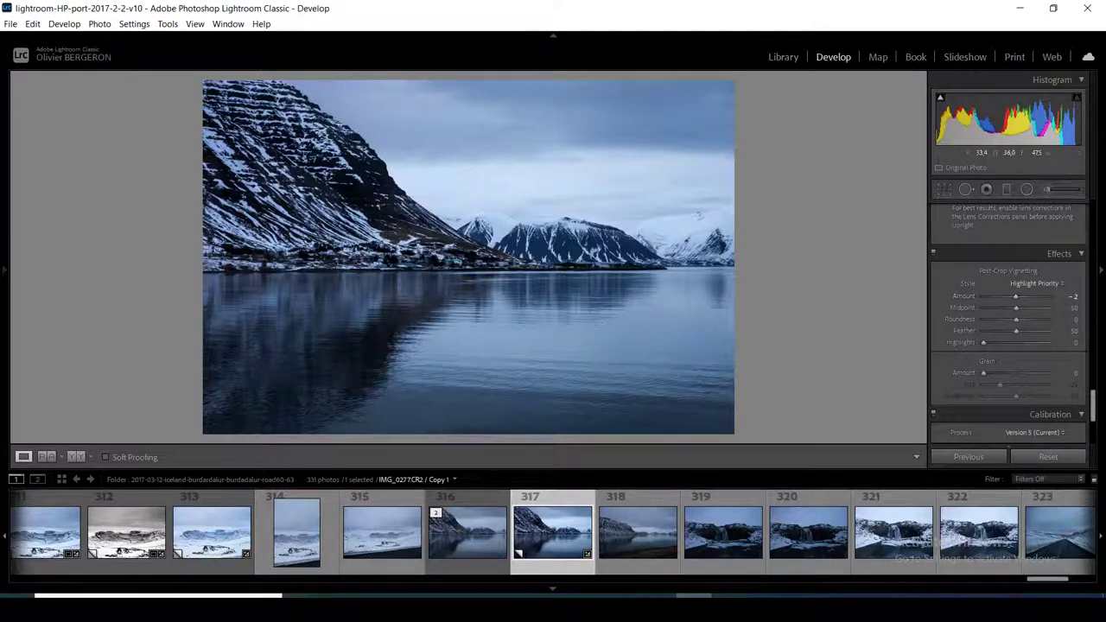
Set tone curve Highlights to +15 and Darks to -13, then compare before/after side by side
{"action": "scroll", "coordinate": [1008, 328], "scroll_direction": "up", "scroll_amount": 5}
{"action": "scroll", "coordinate": [1008, 328], "scroll_direction": "up", "scroll_amount": 5}
{"action": "scroll", "coordinate": [1008, 328], "scroll_direction": "up", "scroll_amount": 5}
{"action": "scroll", "coordinate": [1009, 328], "scroll_direction": "up", "scroll_amount": 5}
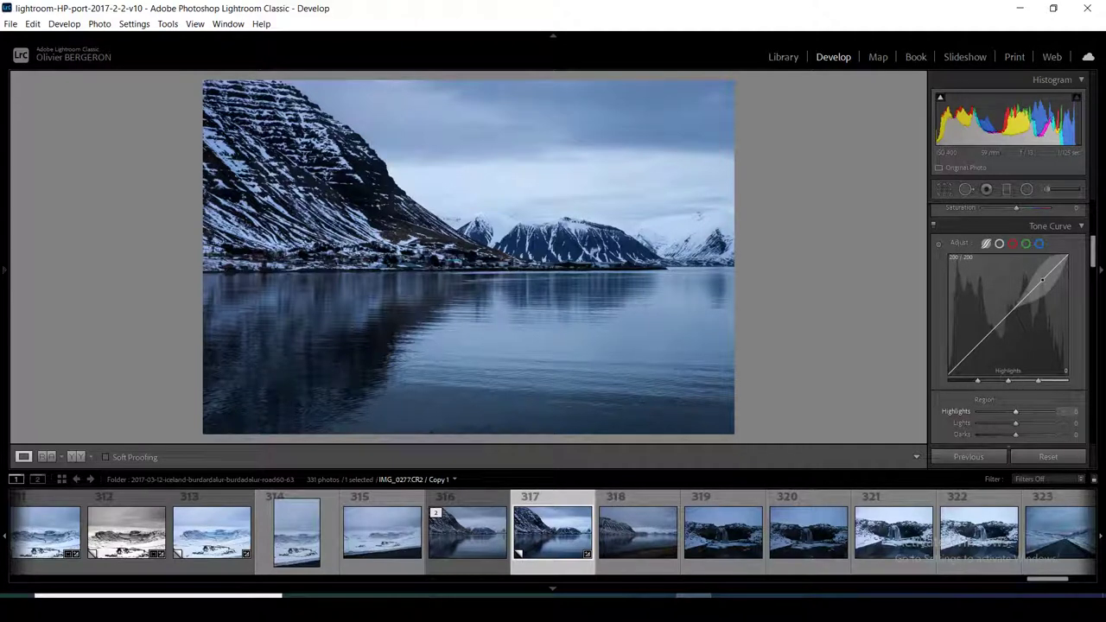
{"action": "left_click_drag", "start_coordinate": [1042, 279], "coordinate": [1042, 278]}
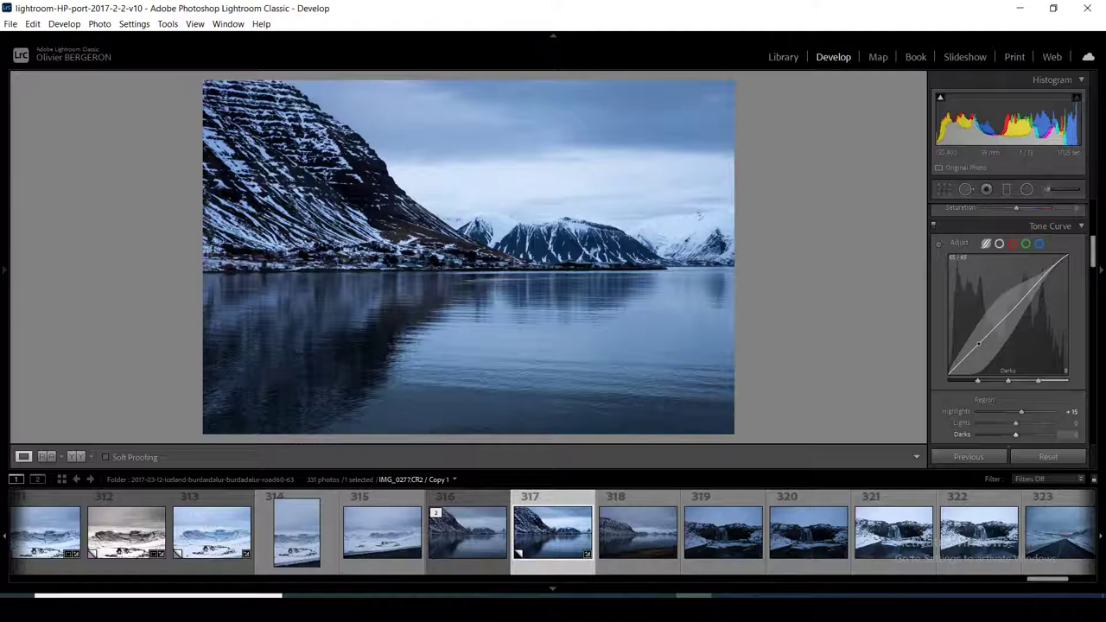
{"action": "left_click_drag", "start_coordinate": [979, 344], "coordinate": [979, 348]}
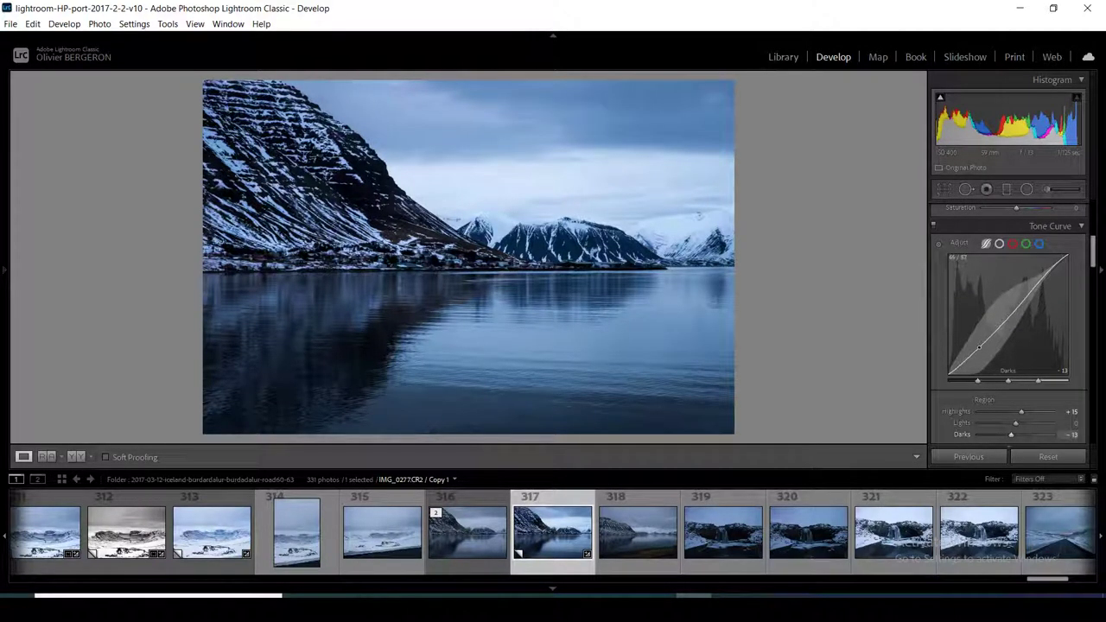
{"action": "left_click", "coordinate": [76, 456]}
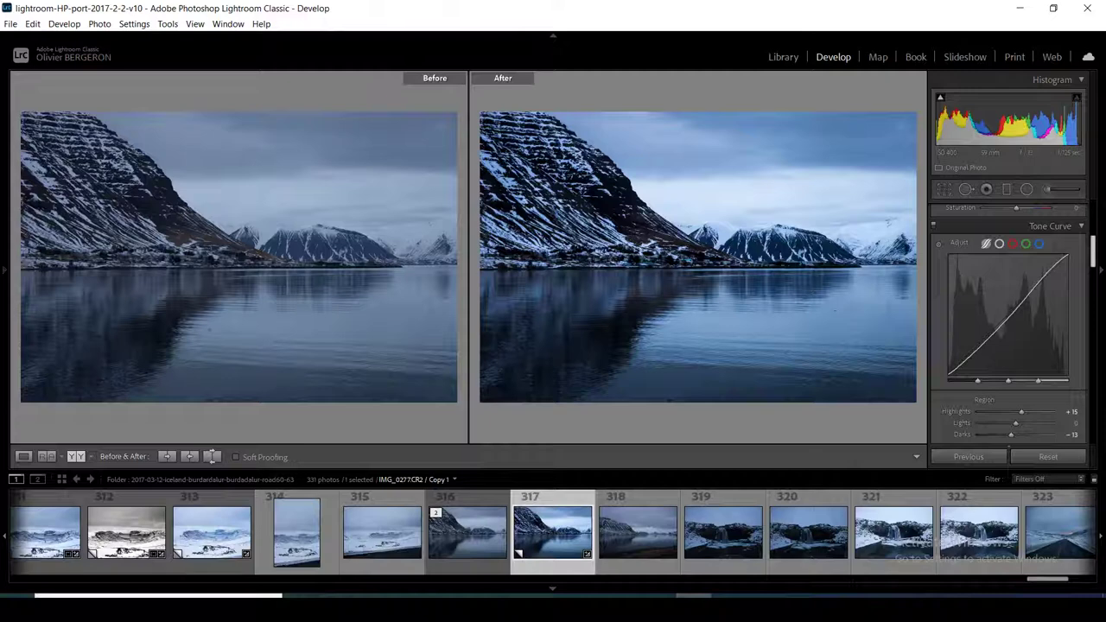
In HSL Saturation, lower the Blue saturation to about -23
{"action": "scroll", "coordinate": [1008, 329], "scroll_direction": "down", "scroll_amount": 3}
{"action": "scroll", "coordinate": [1009, 329], "scroll_direction": "down", "scroll_amount": 1}
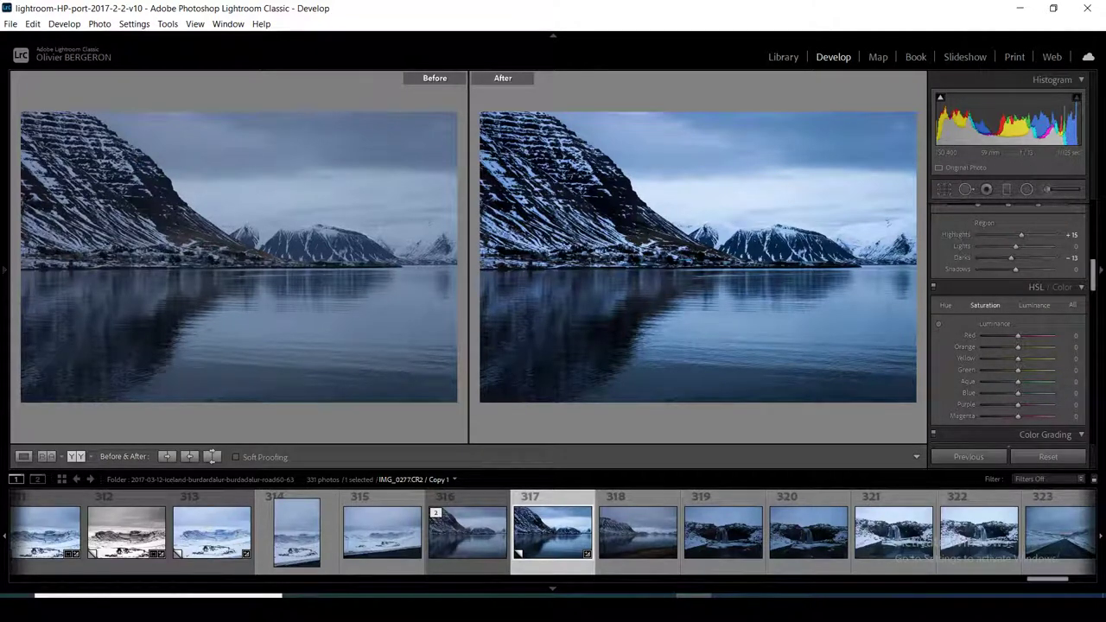
{"action": "left_click", "coordinate": [984, 305]}
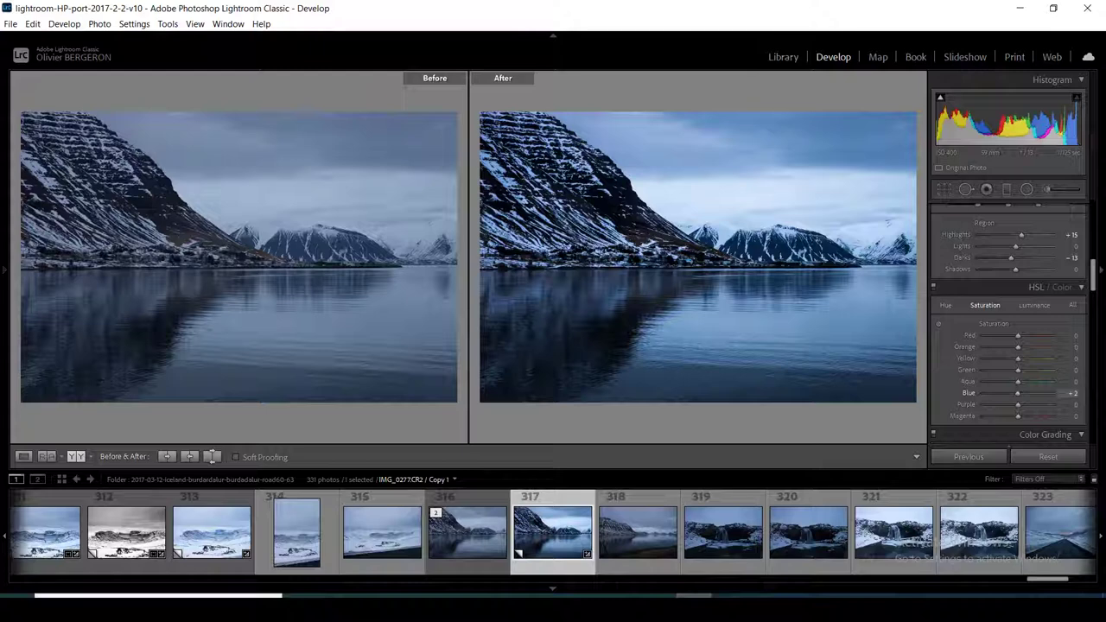
{"action": "key", "text": "Down"}
{"action": "key", "text": "Down"}
{"action": "key", "text": "Down"}
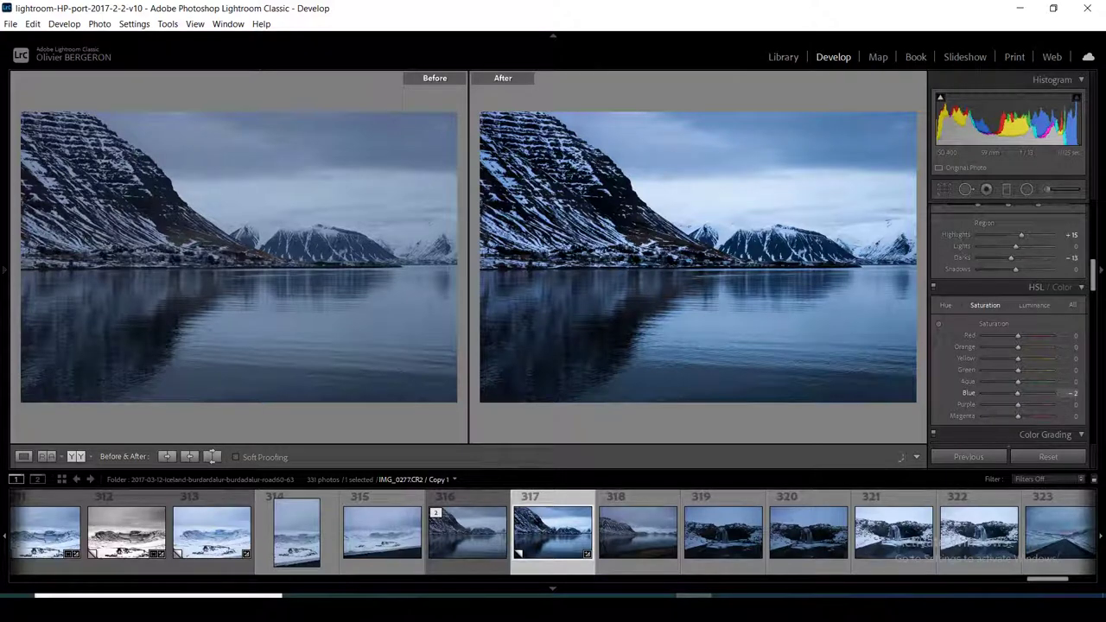
{"action": "left_click_drag", "start_coordinate": [1018, 394], "coordinate": [1005, 393]}
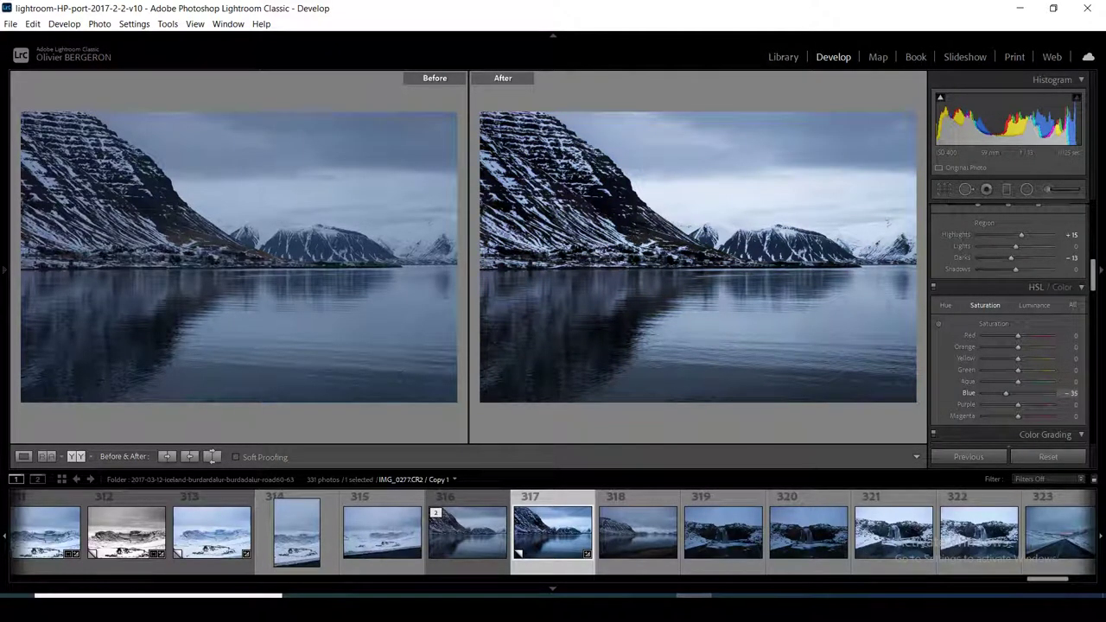
{"action": "key", "text": "shift+Down"}
{"action": "key", "text": "shift+Down"}
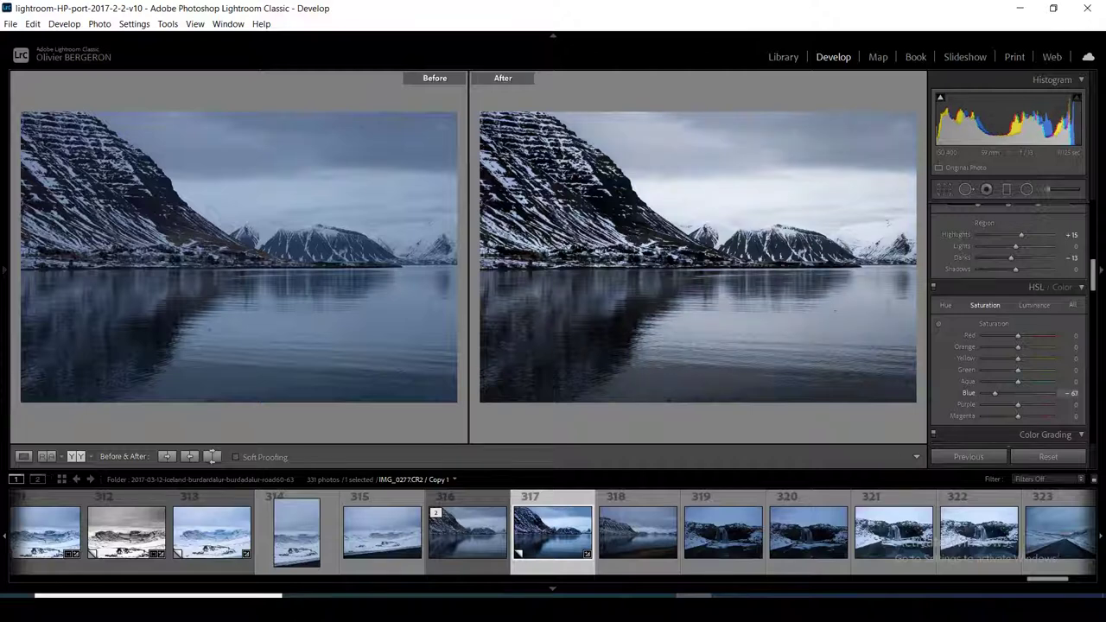
{"action": "key", "text": "Up"}
{"action": "key", "text": "Up"}
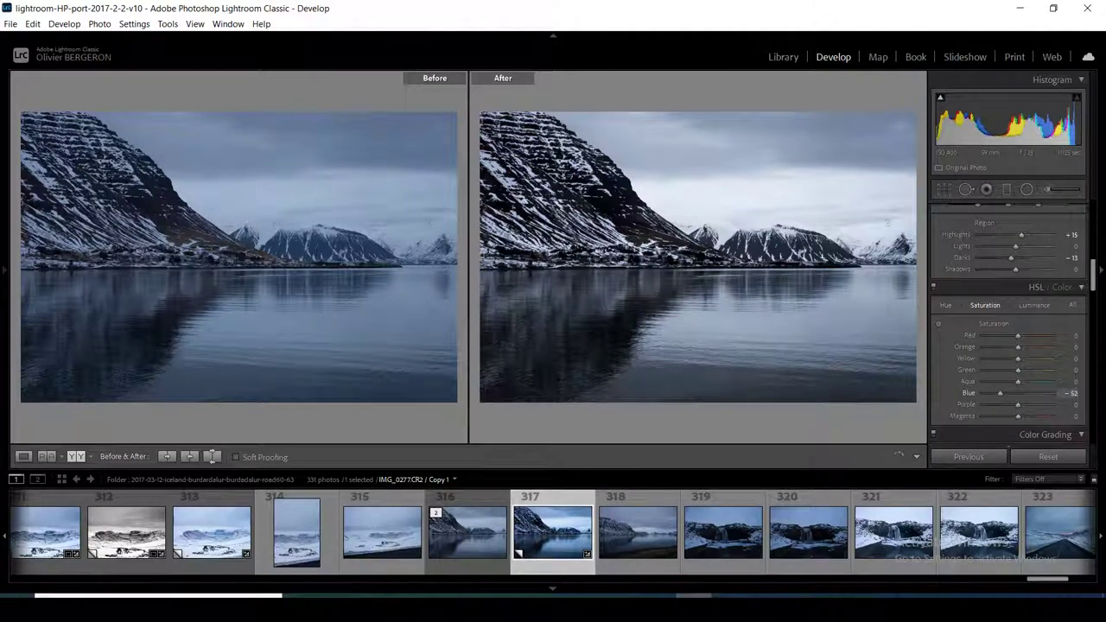
{"action": "key", "text": "Up"}
{"action": "key", "text": "Up"}
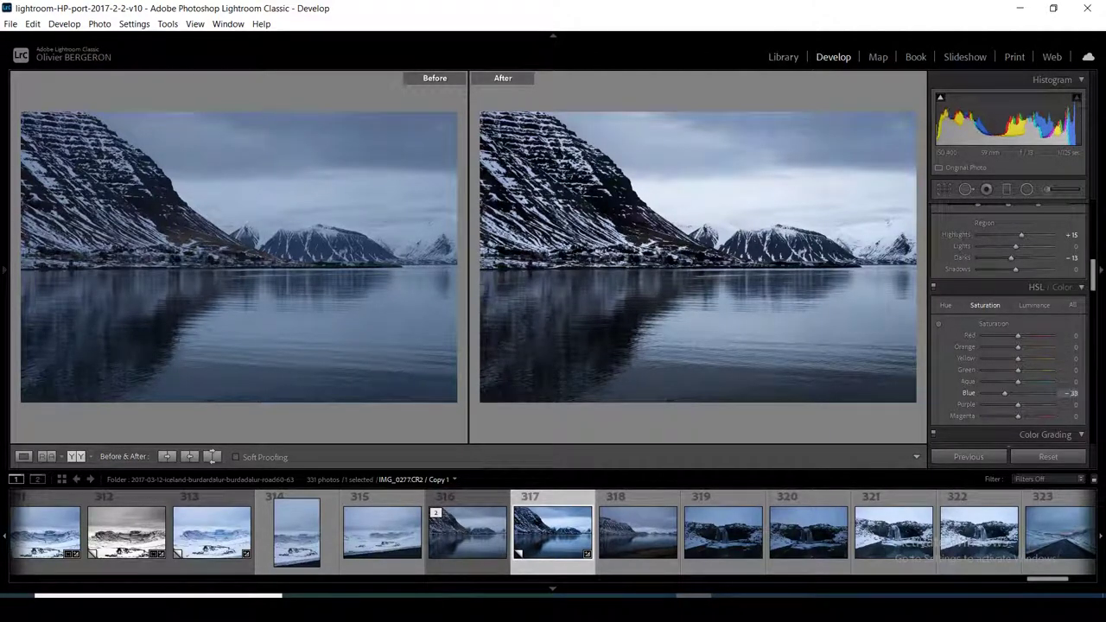
{"action": "key", "text": "Up"}
{"action": "key", "text": "Up"}
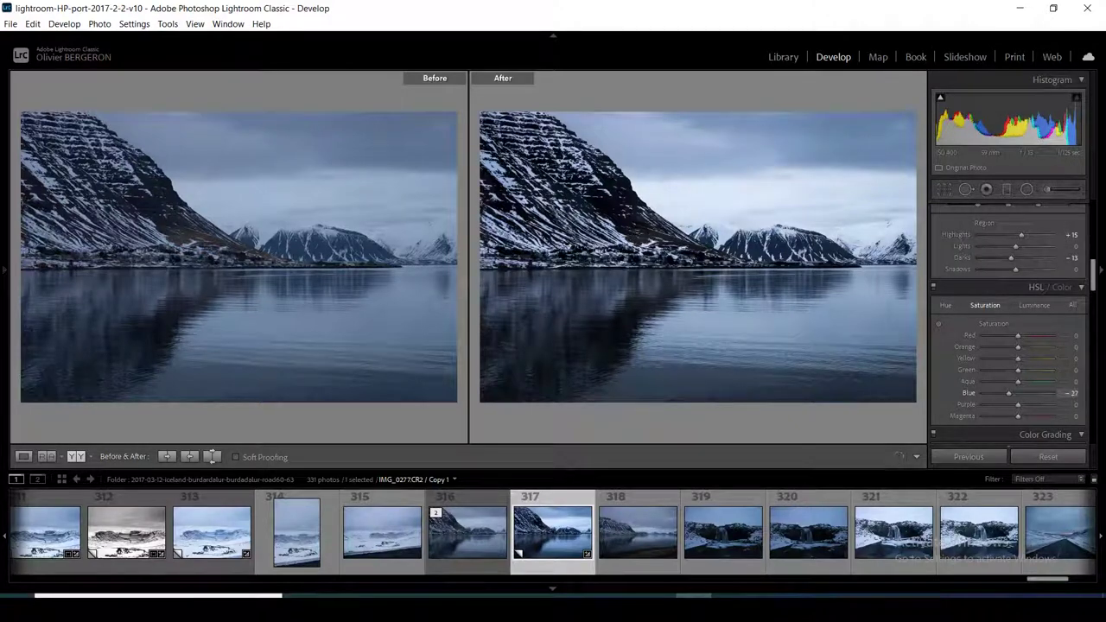
{"action": "key", "text": "Up"}
{"action": "key", "text": "Up"}
{"action": "key", "text": "Up"}
{"action": "key", "text": "Up"}
{"action": "key", "text": "Up"}
{"action": "key", "text": "Up"}
{"action": "key", "text": "Up"}
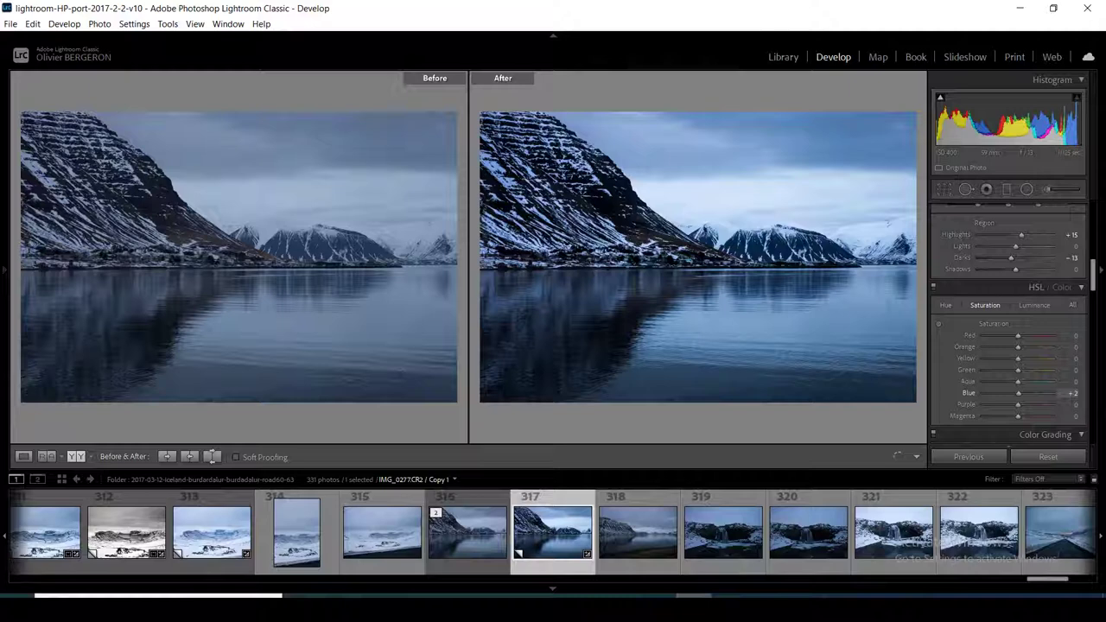
{"action": "key", "text": "shift+Down"}
{"action": "key", "text": "shift+Down"}
{"action": "key", "text": "shift+Down"}
{"action": "key", "text": "shift+Down"}
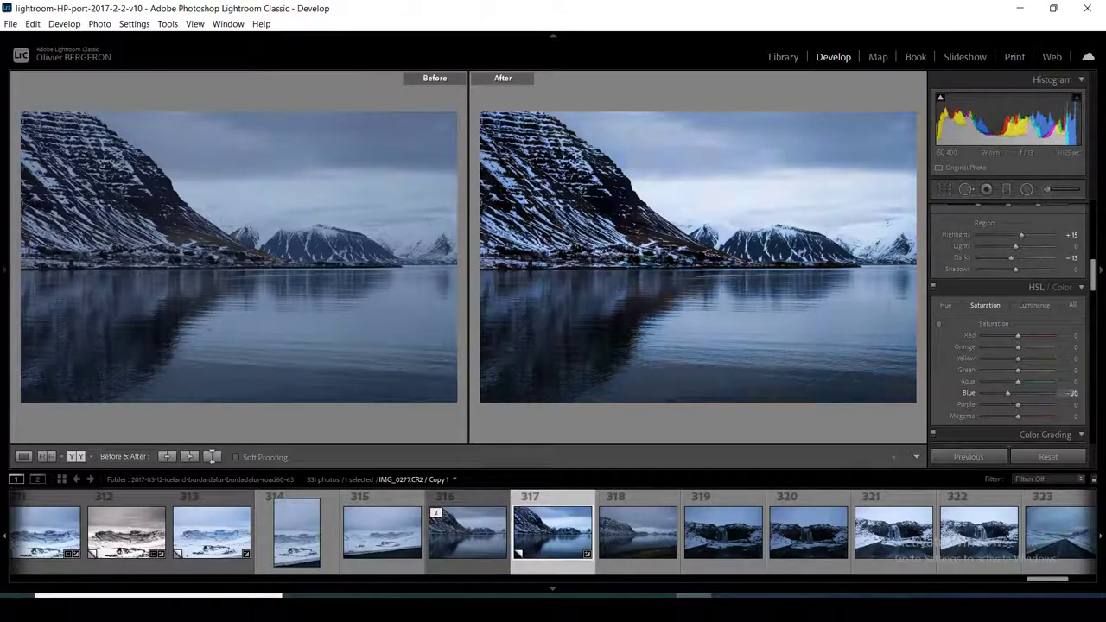
{"action": "key", "text": "shift+Down"}
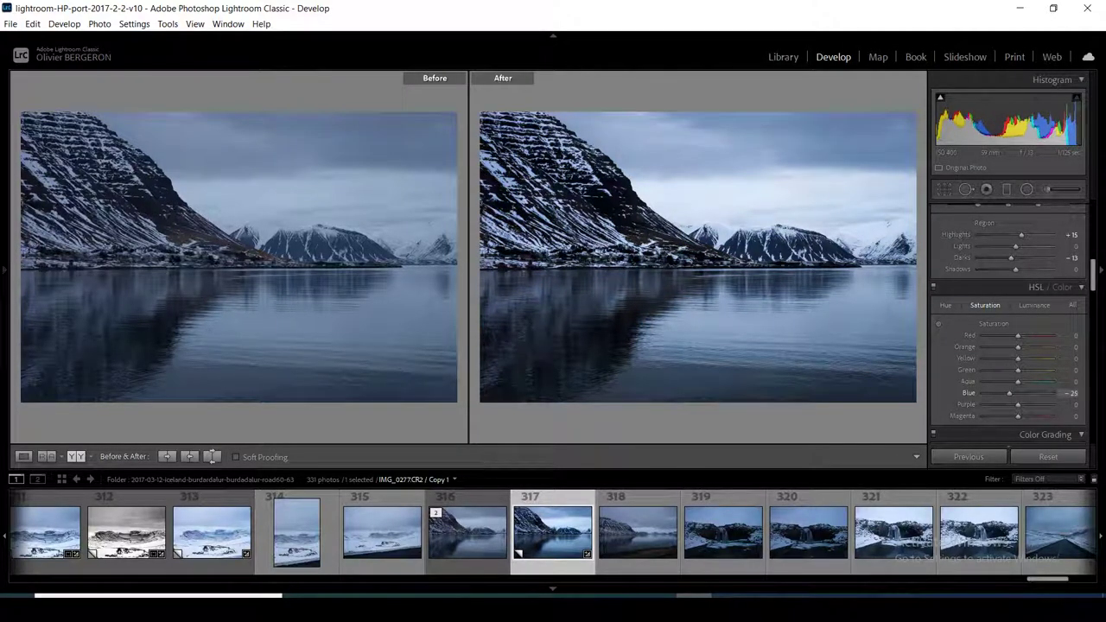
{"action": "key", "text": "Up"}
{"action": "key", "text": "Up"}
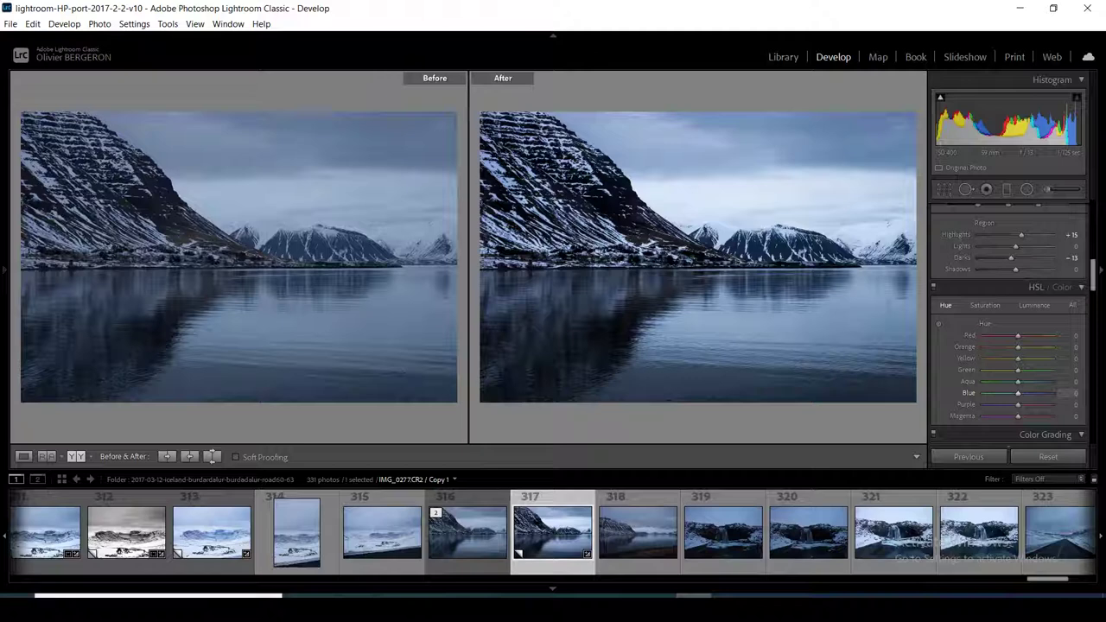
Fine-tune the Blue hue slightly, then zoom into the water to check it
{"action": "left_click_drag", "start_coordinate": [1071, 394], "coordinate": [1050, 394]}
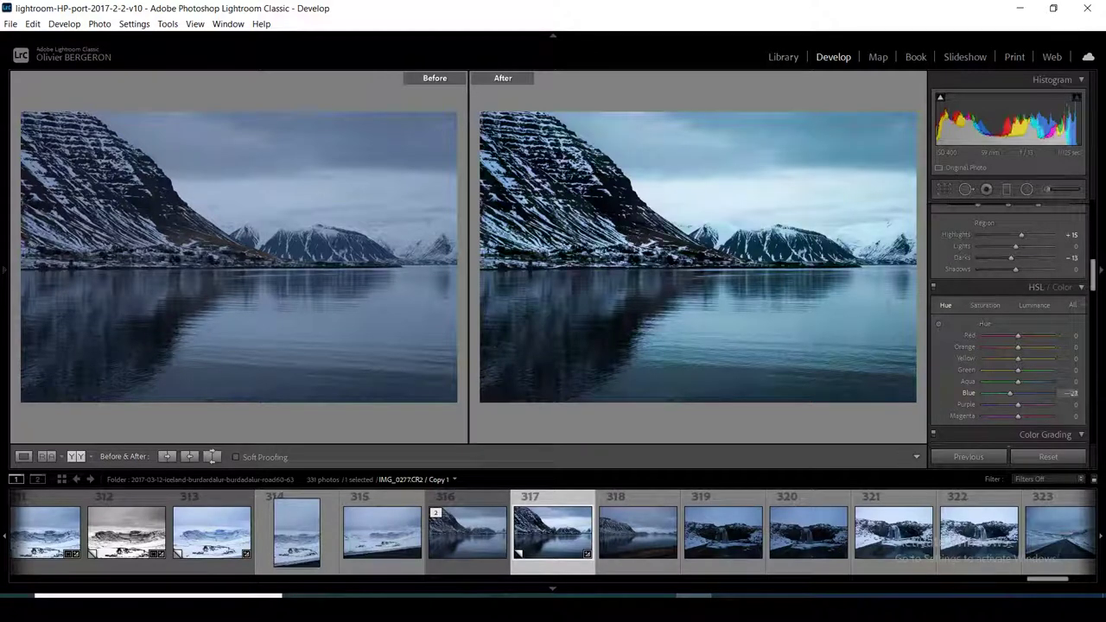
{"action": "left_click_drag", "start_coordinate": [1065, 394], "coordinate": [1079, 394]}
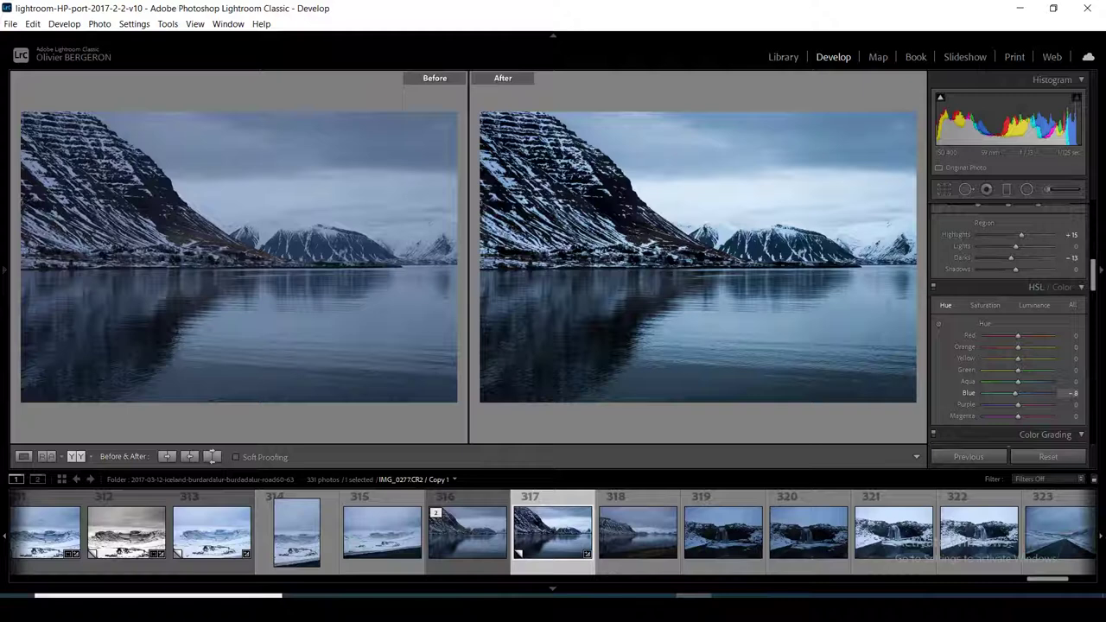
{"action": "key", "text": "Up"}
{"action": "key", "text": "Up"}
{"action": "key", "text": "Up"}
{"action": "key", "text": "Up"}
{"action": "key", "text": "Up"}
{"action": "key", "text": "Up"}
{"action": "key", "text": "Up"}
{"action": "key", "text": "Up"}
{"action": "key", "text": "Up"}
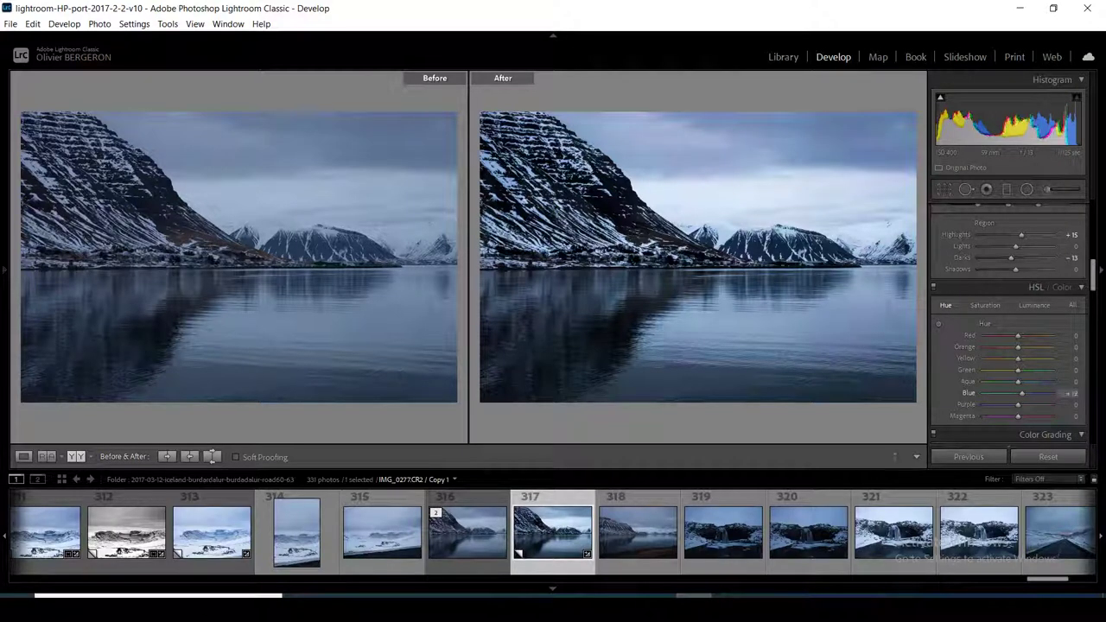
{"action": "key", "text": "Down"}
{"action": "key", "text": "Down"}
{"action": "key", "text": "Down"}
{"action": "key", "text": "Down"}
{"action": "key", "text": "Down"}
{"action": "key", "text": "Down"}
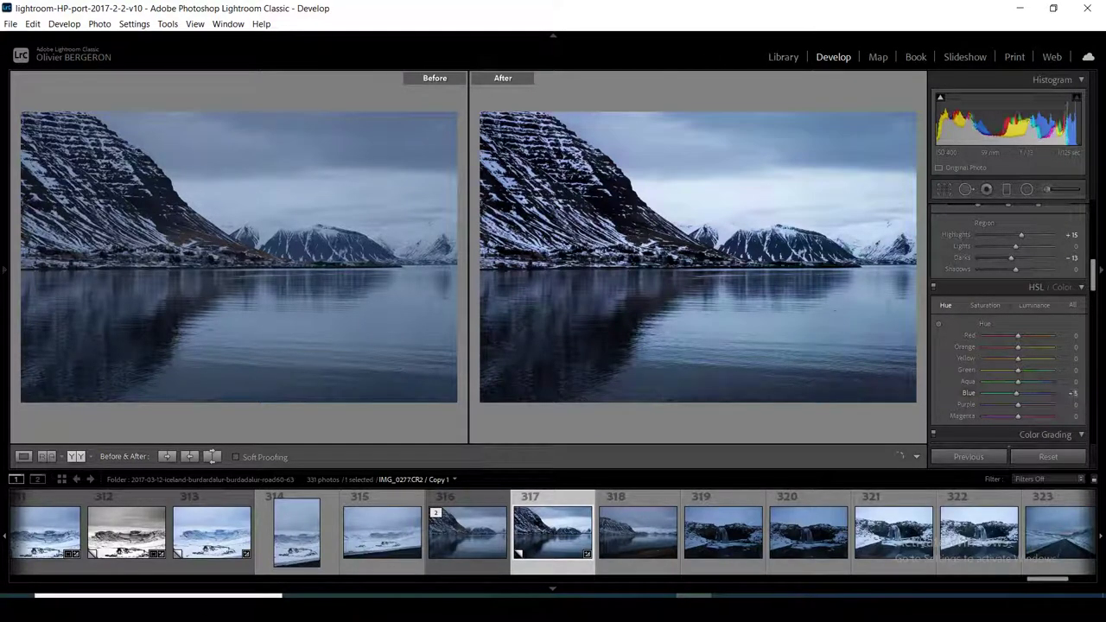
{"action": "key", "text": "Down"}
{"action": "key", "text": "Down"}
{"action": "key", "text": "Down"}
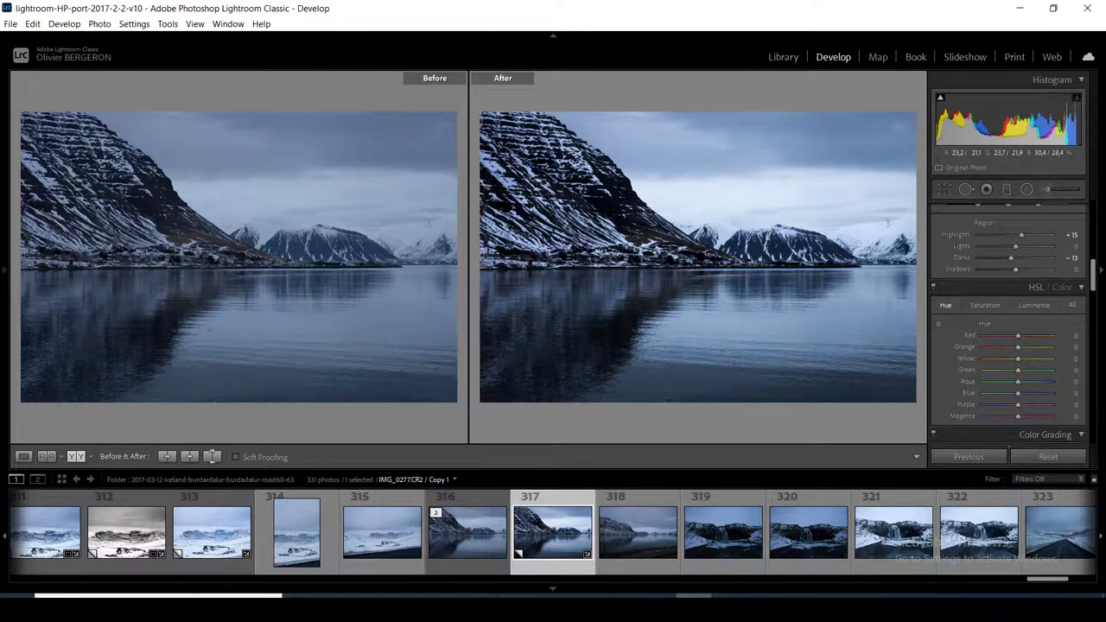
{"action": "left_click", "coordinate": [826, 219]}
{"action": "left_click", "coordinate": [826, 218]}
Set the water brush mask to Contrast 0, Clarity 24 and Whites 14
{"action": "scroll", "coordinate": [1007, 328], "scroll_direction": "up", "scroll_amount": 5}
{"action": "scroll", "coordinate": [1006, 329], "scroll_direction": "up", "scroll_amount": 5}
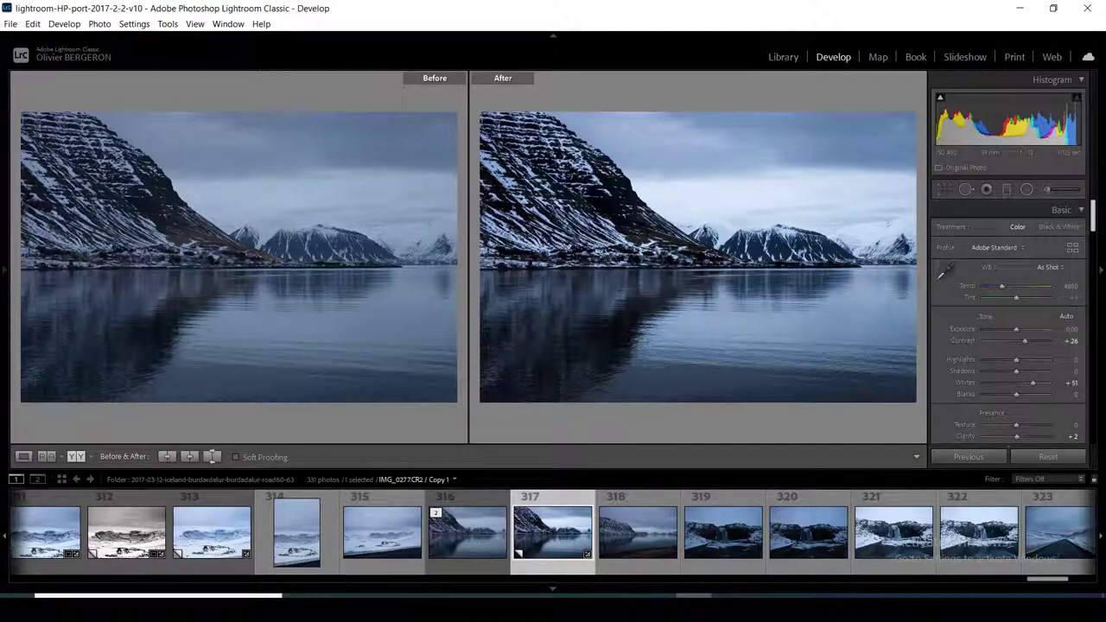
{"action": "key", "text": "k"}
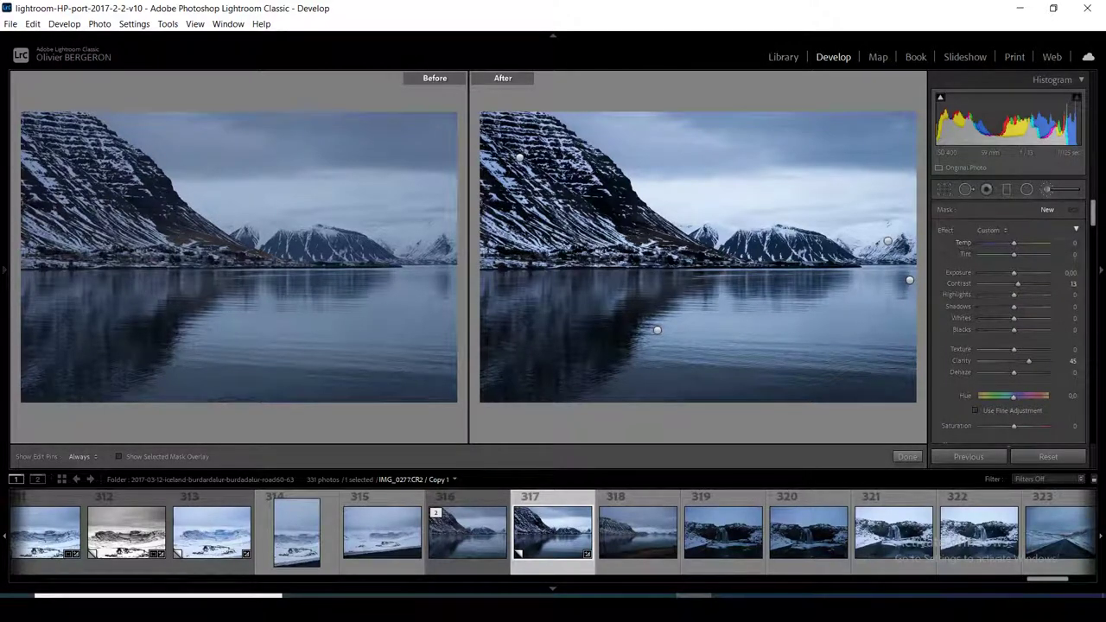
{"action": "double_click", "coordinate": [1018, 283]}
{"action": "left_click_drag", "start_coordinate": [1015, 361], "coordinate": [1022, 360]}
{"action": "left_click_drag", "start_coordinate": [1015, 318], "coordinate": [1019, 318]}
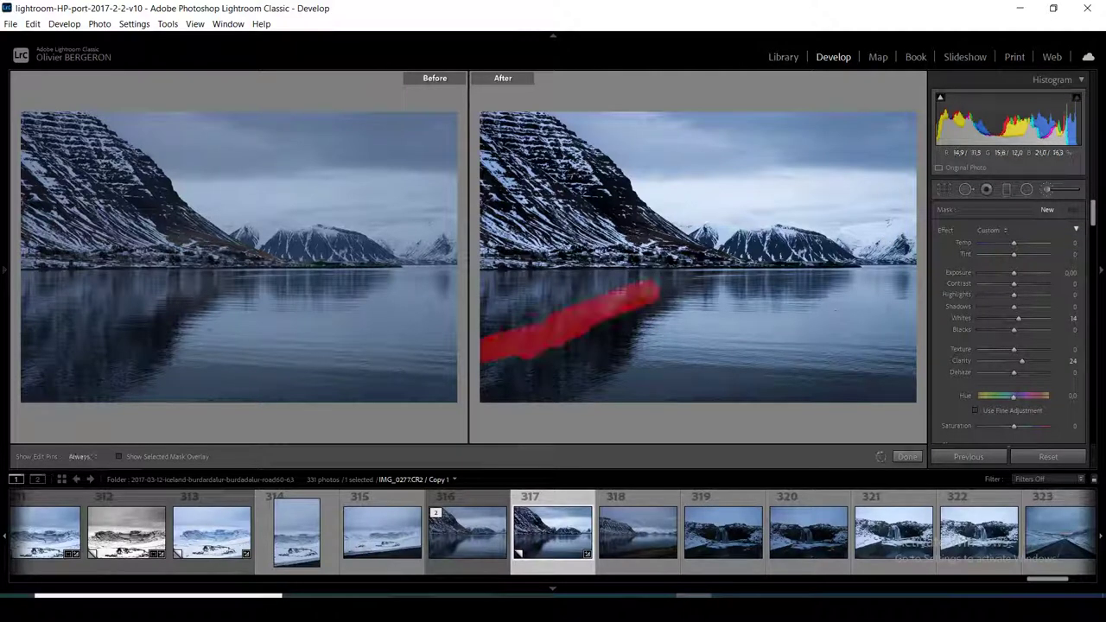
Check the water mask with its overlay and edit pins, then close and reopen brush masks
{"action": "left_click", "coordinate": [657, 330]}
{"action": "key", "text": "o"}
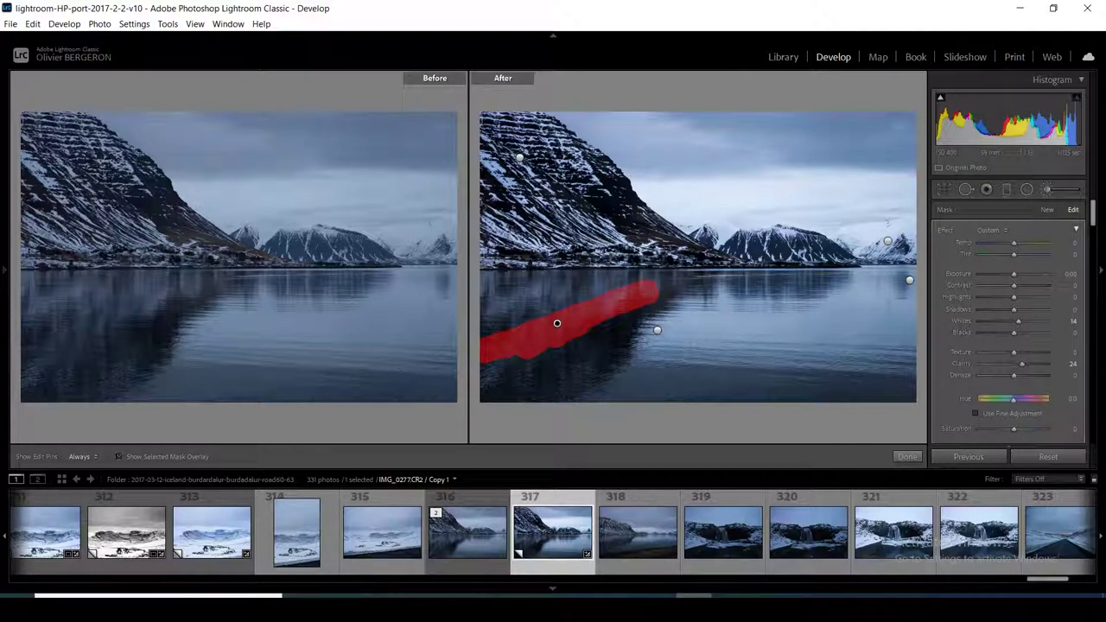
{"action": "key", "text": "o"}
{"action": "key", "text": "h"}
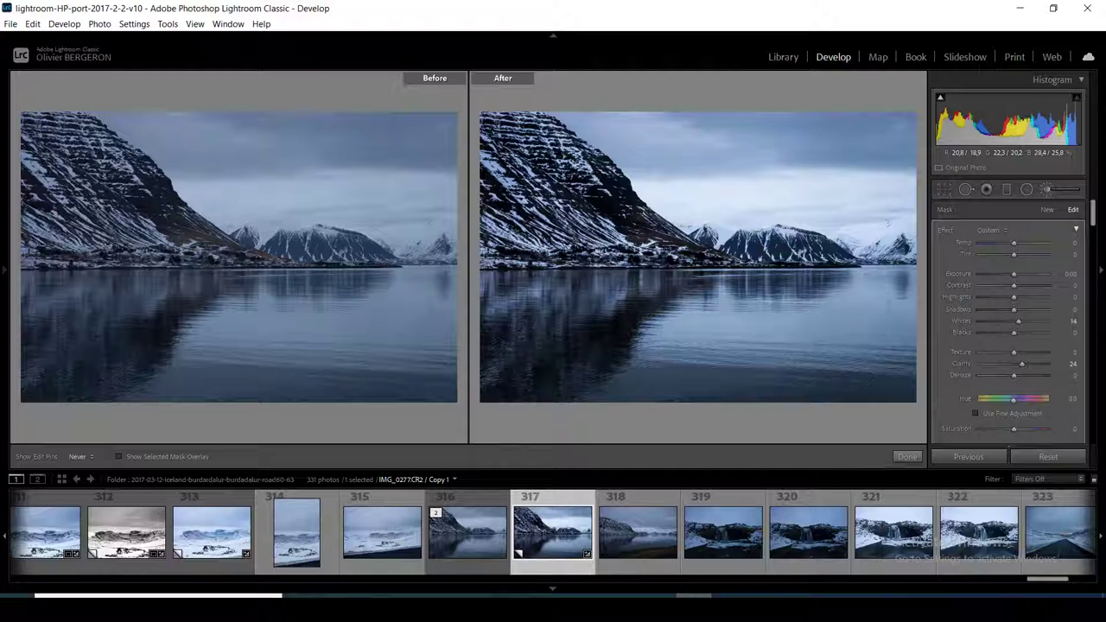
{"action": "key", "text": "h"}
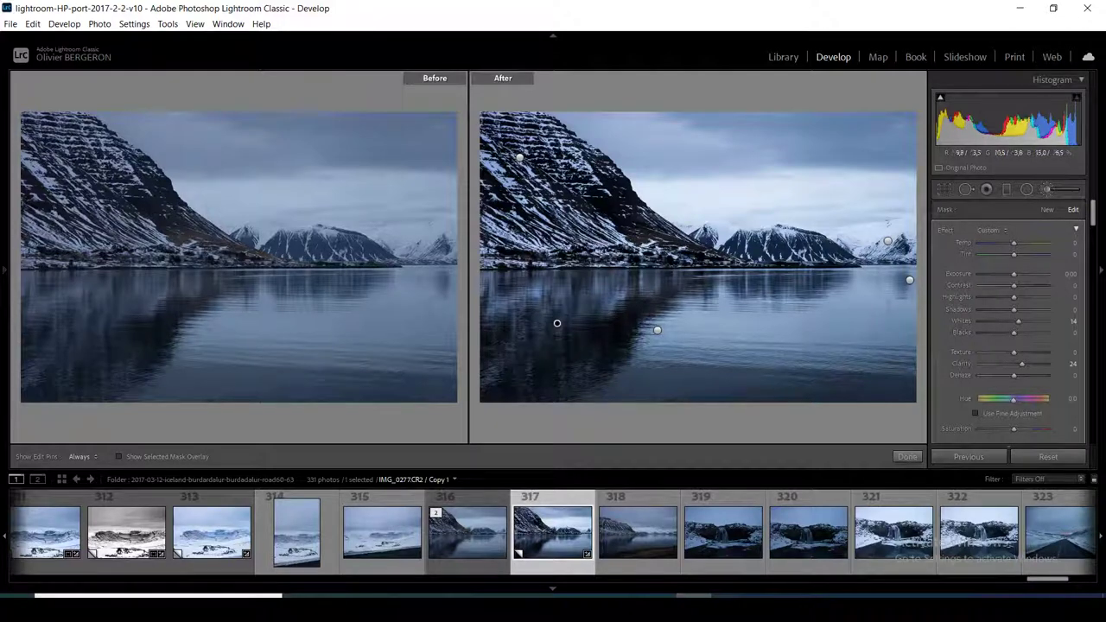
{"action": "left_click", "coordinate": [908, 456]}
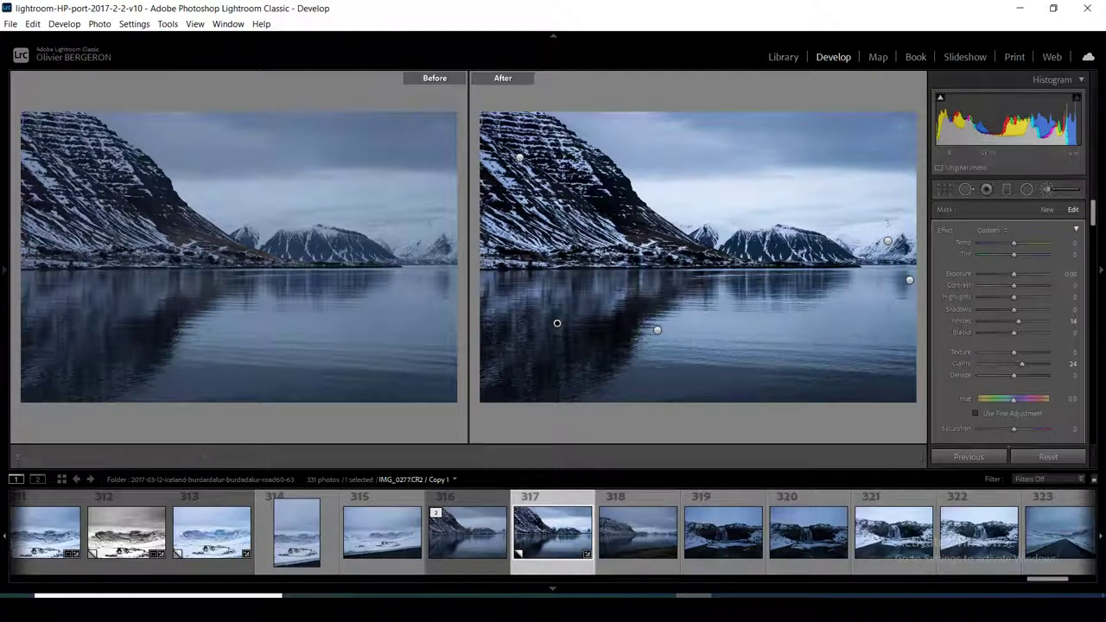
{"action": "key", "text": "k"}
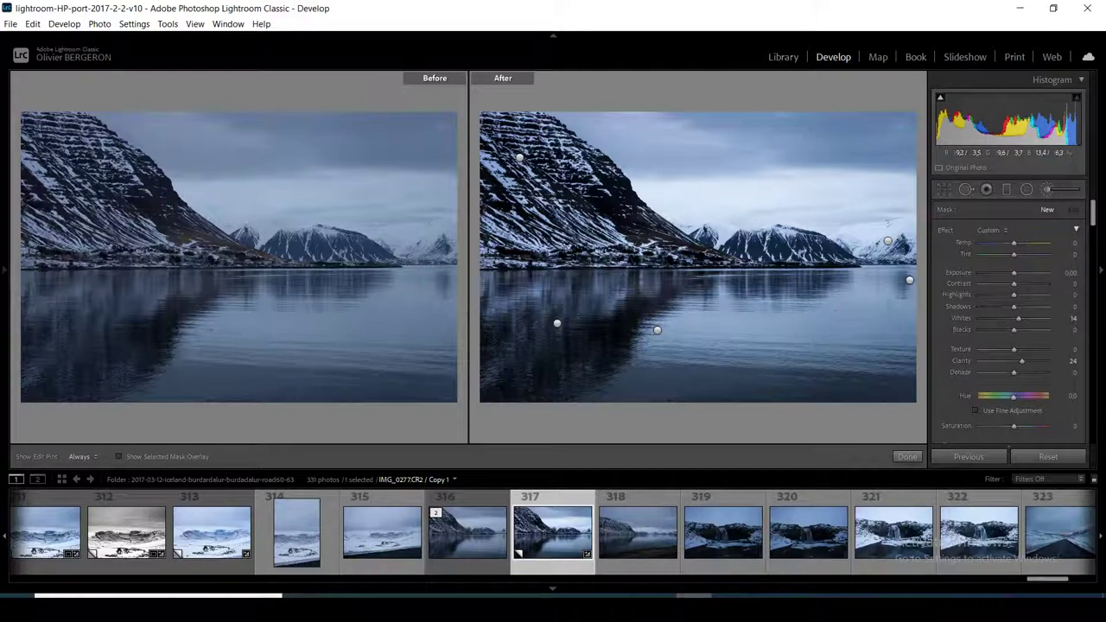
Reset the water mask's Clarity to 0, lower Saturation to -8, and finish mask editing
{"action": "double_click", "coordinate": [961, 361]}
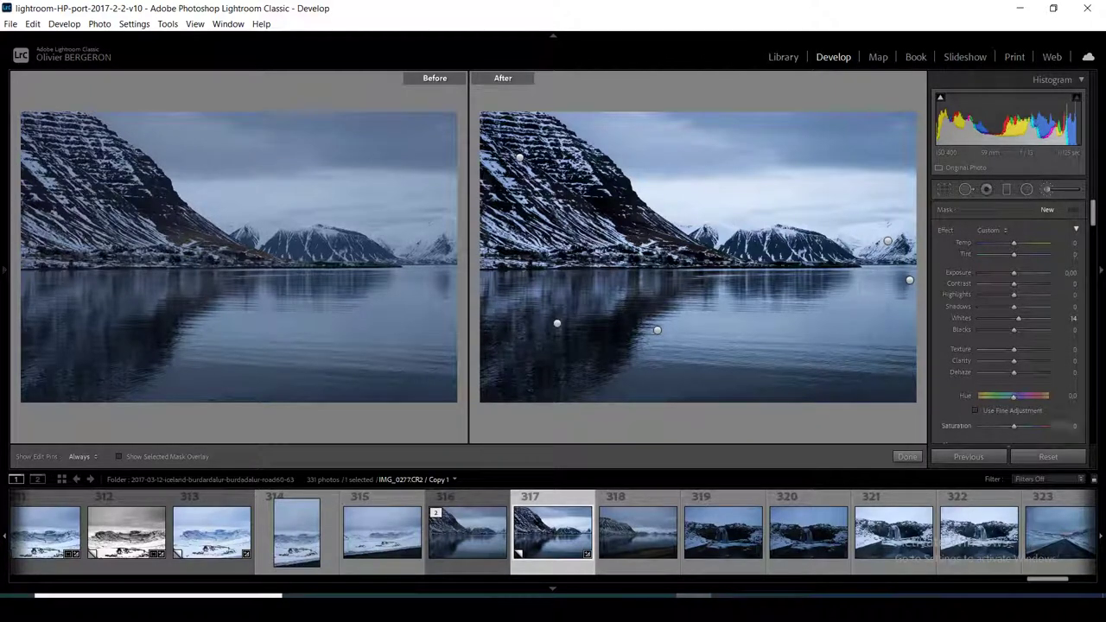
{"action": "key", "text": "Down"}
{"action": "key", "text": "Down"}
{"action": "key", "text": "Down"}
{"action": "key", "text": "Down"}
{"action": "key", "text": "Down"}
{"action": "key", "text": "Down"}
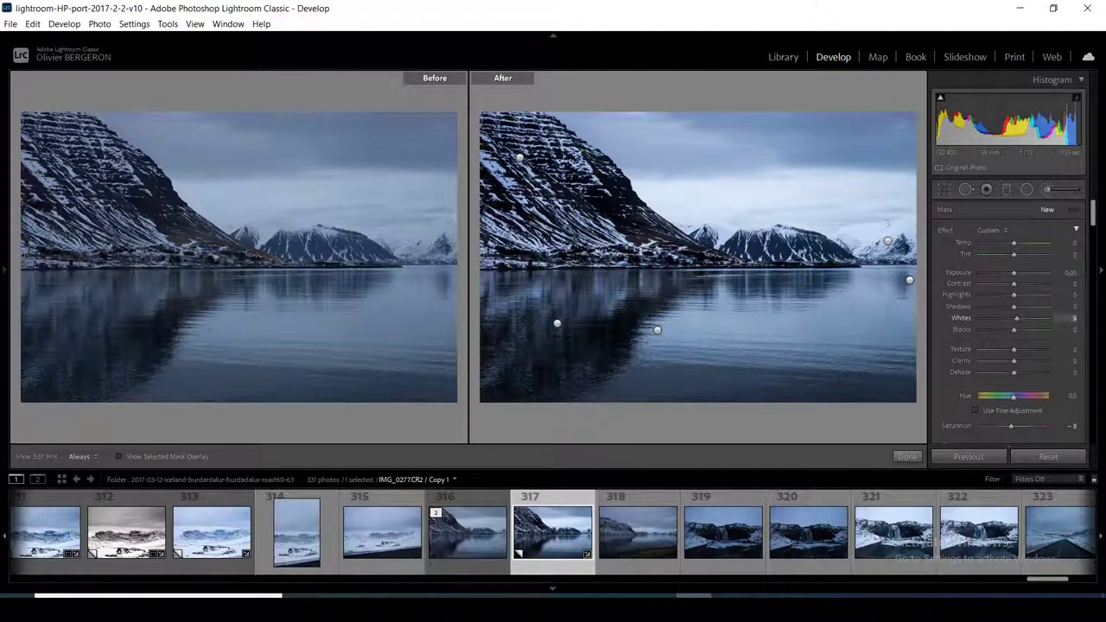
{"action": "key", "text": "h"}
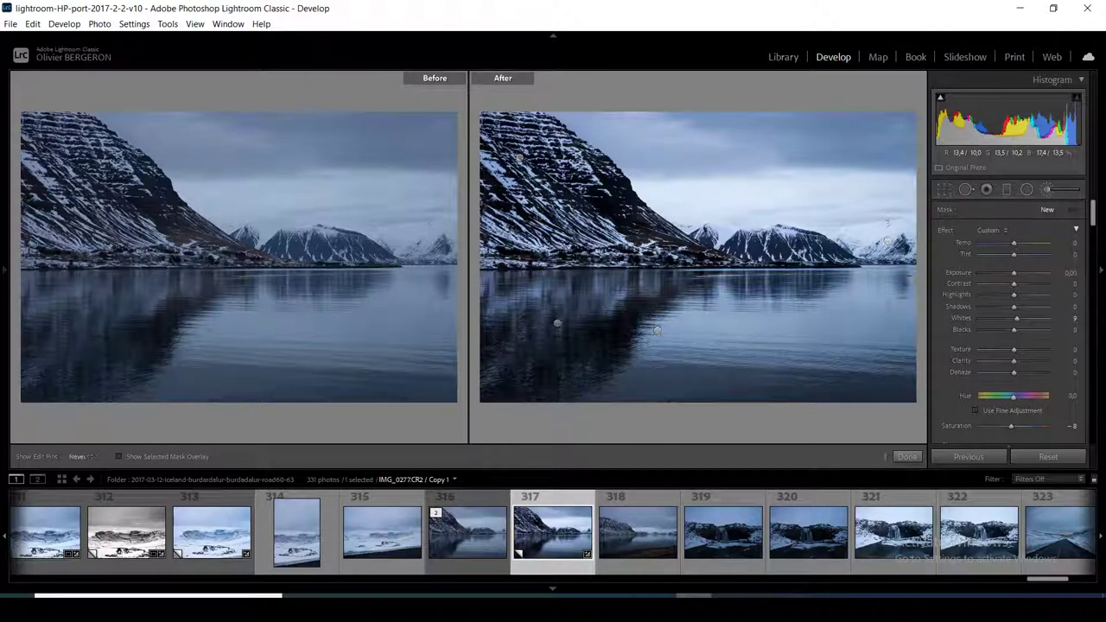
{"action": "key", "text": "h"}
{"action": "key", "text": "h"}
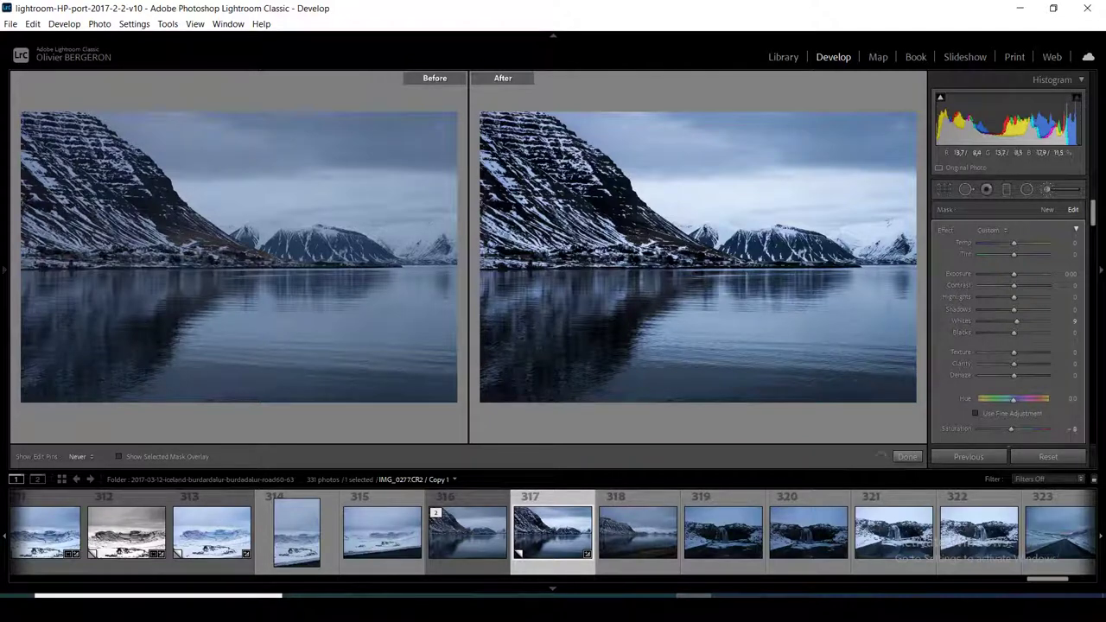
{"action": "left_click", "coordinate": [906, 456]}
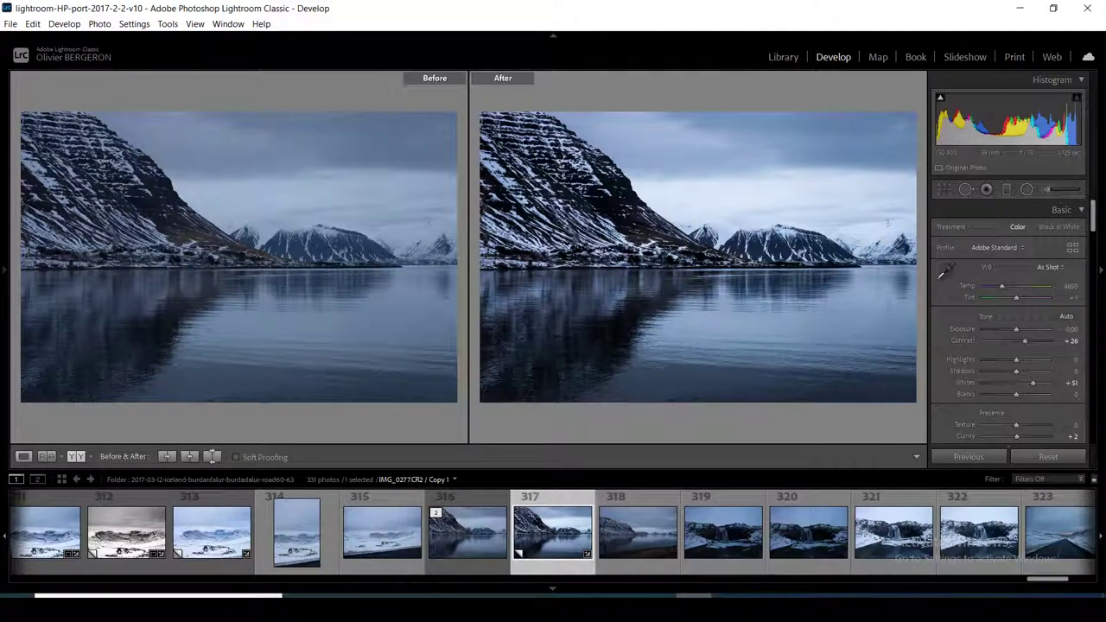
Show the fjord copy in Loupe view with the Adjustment Brush masks open
{"action": "left_click", "coordinate": [24, 456]}
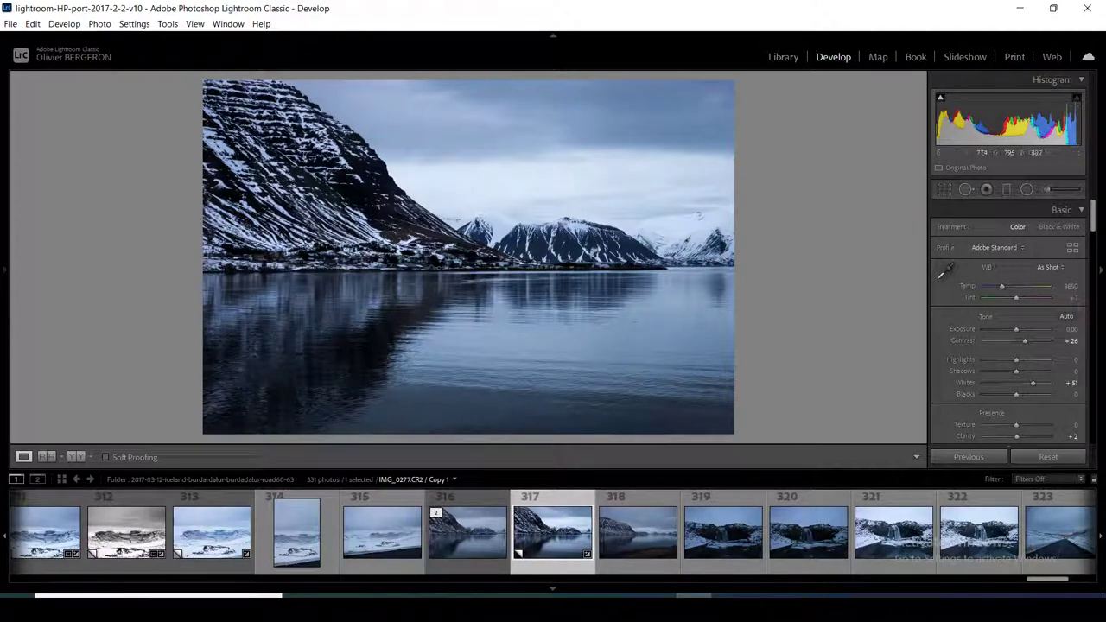
{"action": "key", "text": "k"}
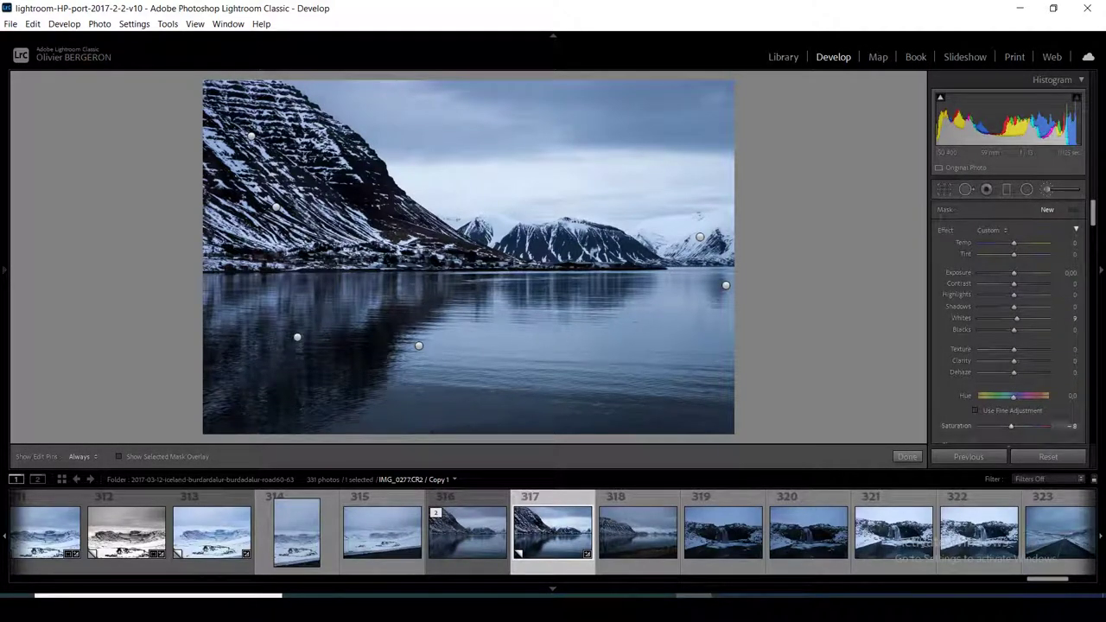
Reset the brush Whites to 0 and show the sky mask as a red overlay
{"action": "double_click", "coordinate": [961, 318]}
{"action": "key", "text": "h"}
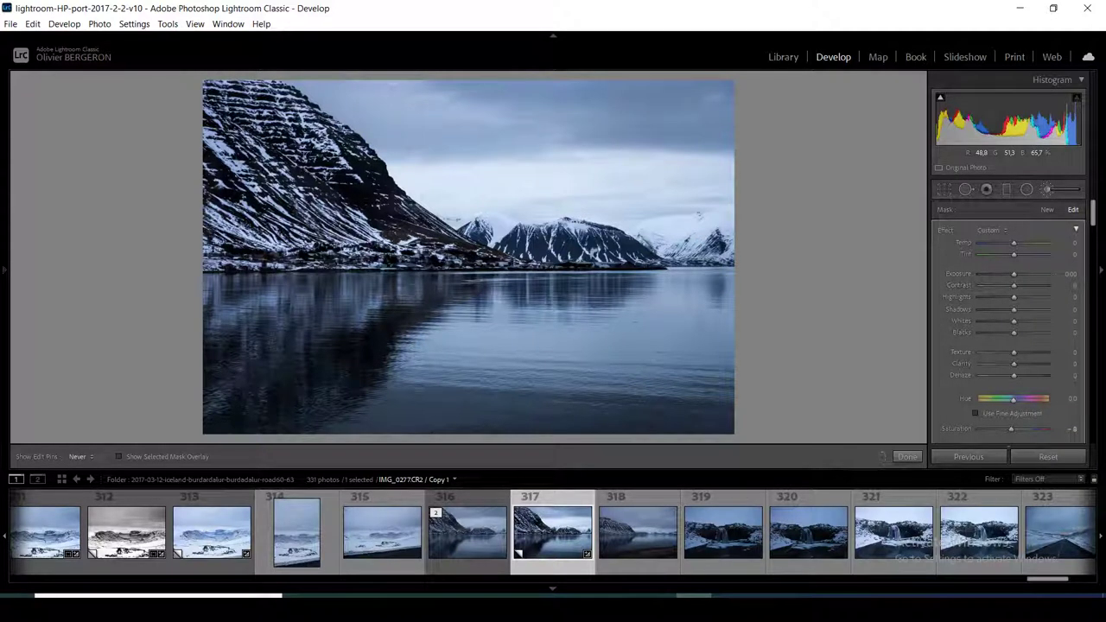
{"action": "key", "text": "h"}
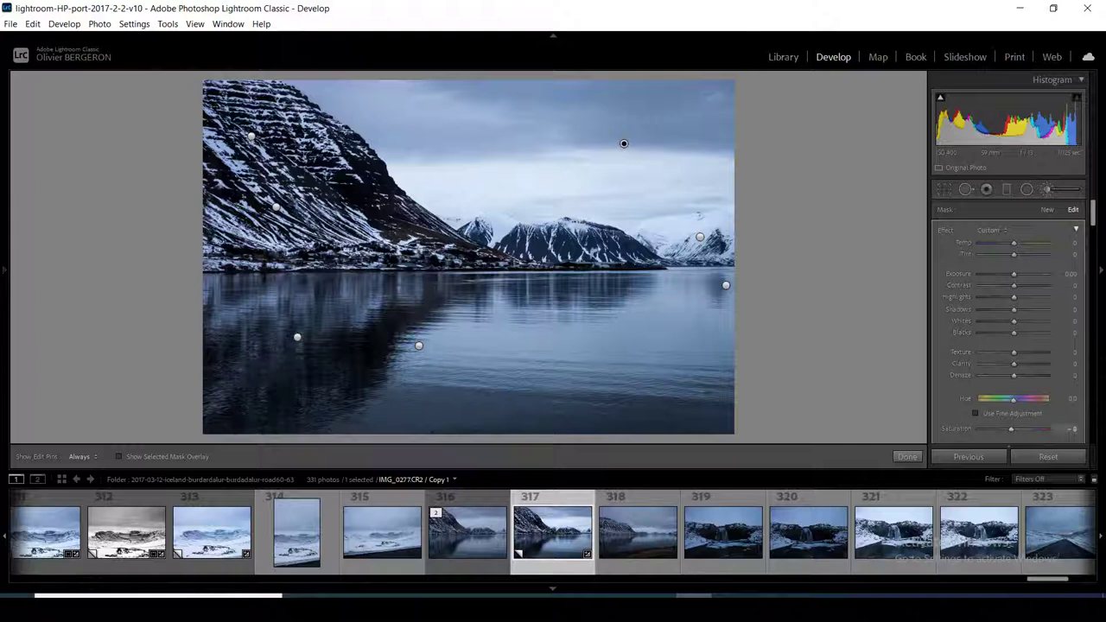
{"action": "key", "text": "h"}
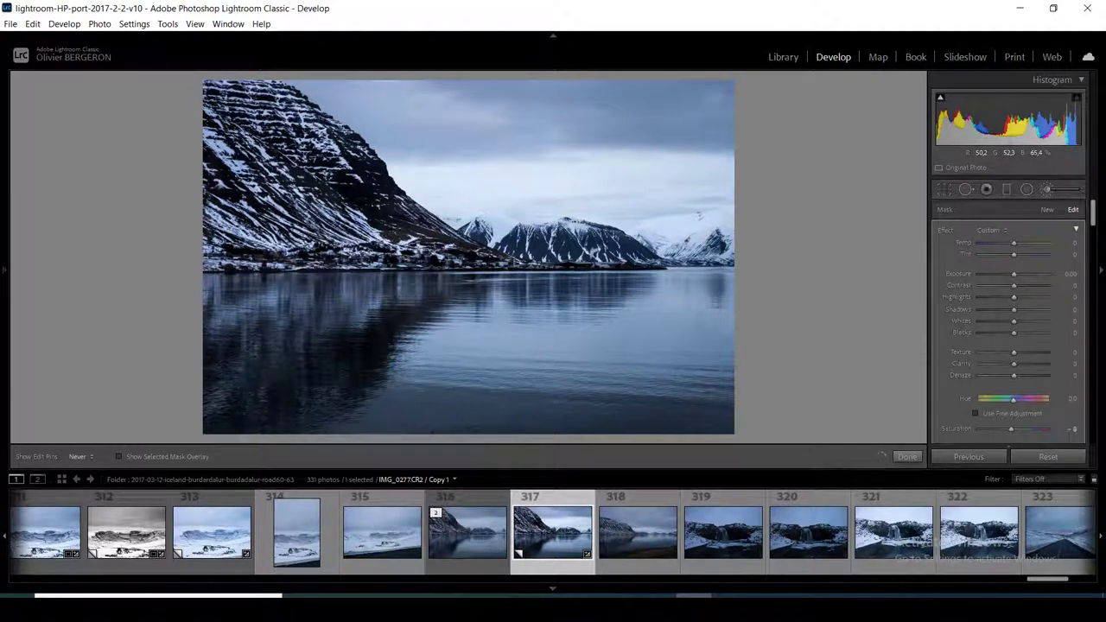
{"action": "key", "text": "h"}
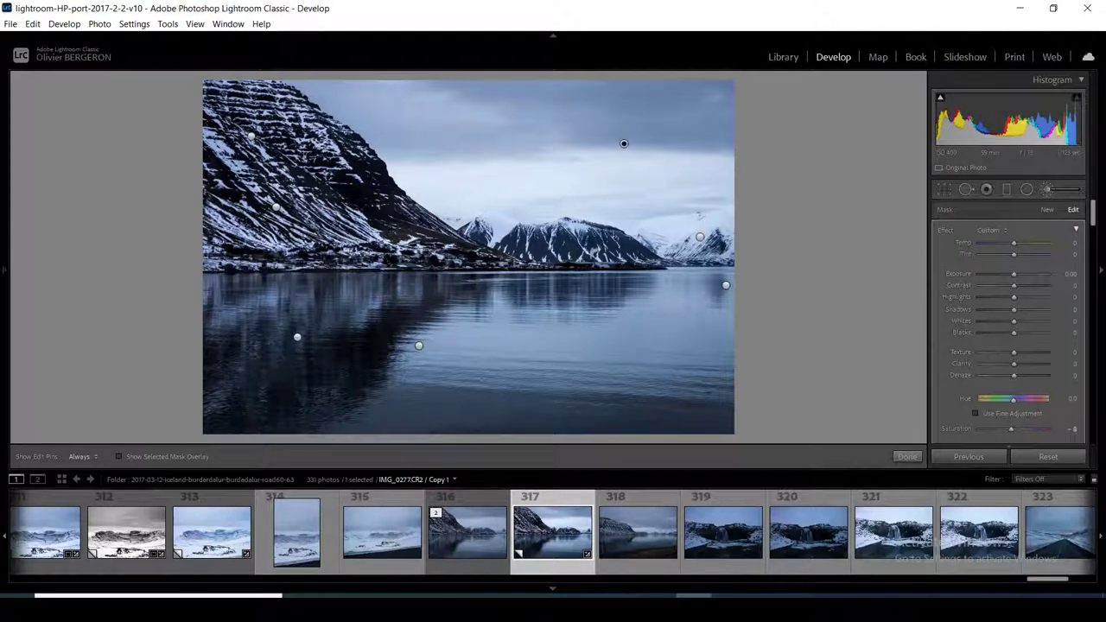
{"action": "left_click", "coordinate": [118, 456]}
Paint the sky mask's gaps up to the left mountain, then view Before/After side by side
{"action": "key", "text": "h"}
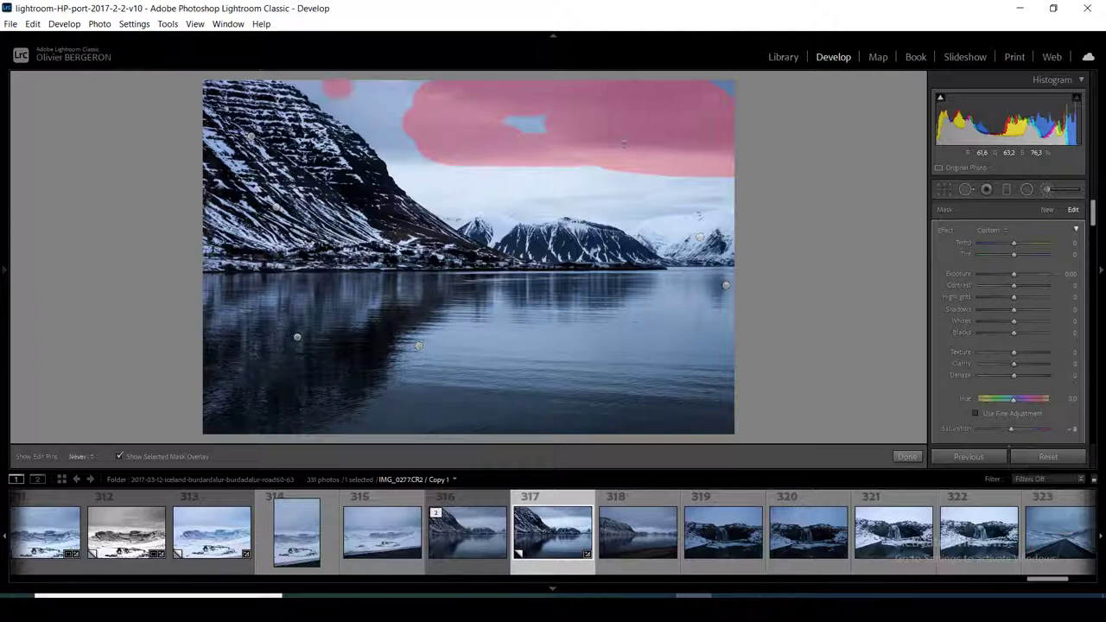
{"action": "mouse_move", "coordinate": [311, 91]}
{"action": "left_mouse_down"}
{"action": "mouse_move", "coordinate": [406, 104]}
{"action": "mouse_move", "coordinate": [405, 142]}
{"action": "mouse_move", "coordinate": [433, 168]}
{"action": "left_mouse_up"}
{"action": "left_click_drag", "start_coordinate": [410, 95], "coordinate": [427, 82]}
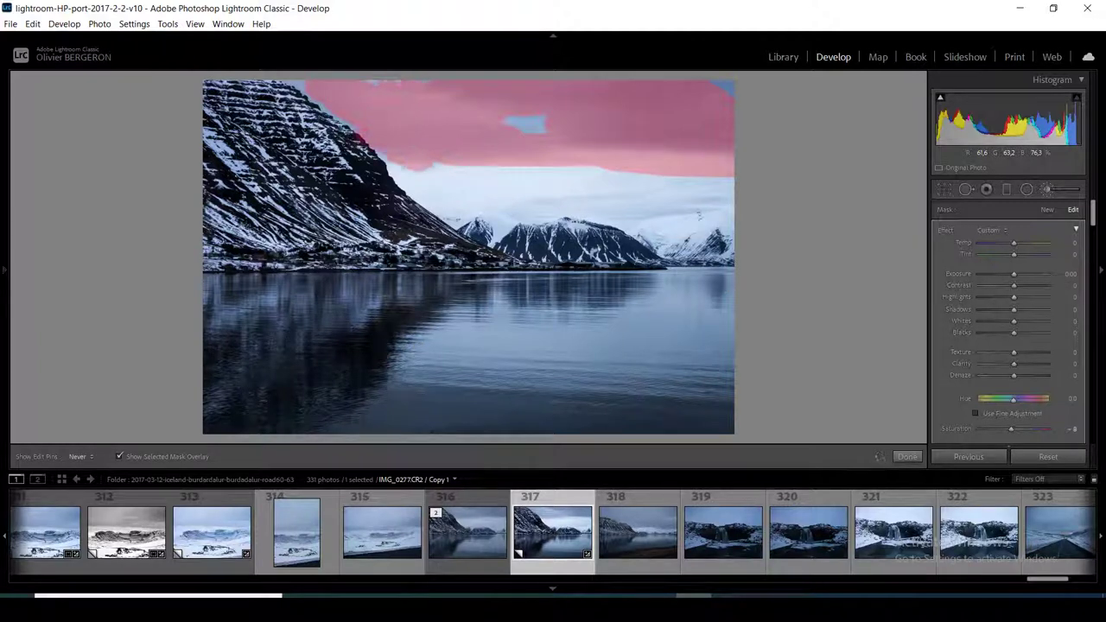
{"action": "left_click_drag", "start_coordinate": [500, 121], "coordinate": [547, 130]}
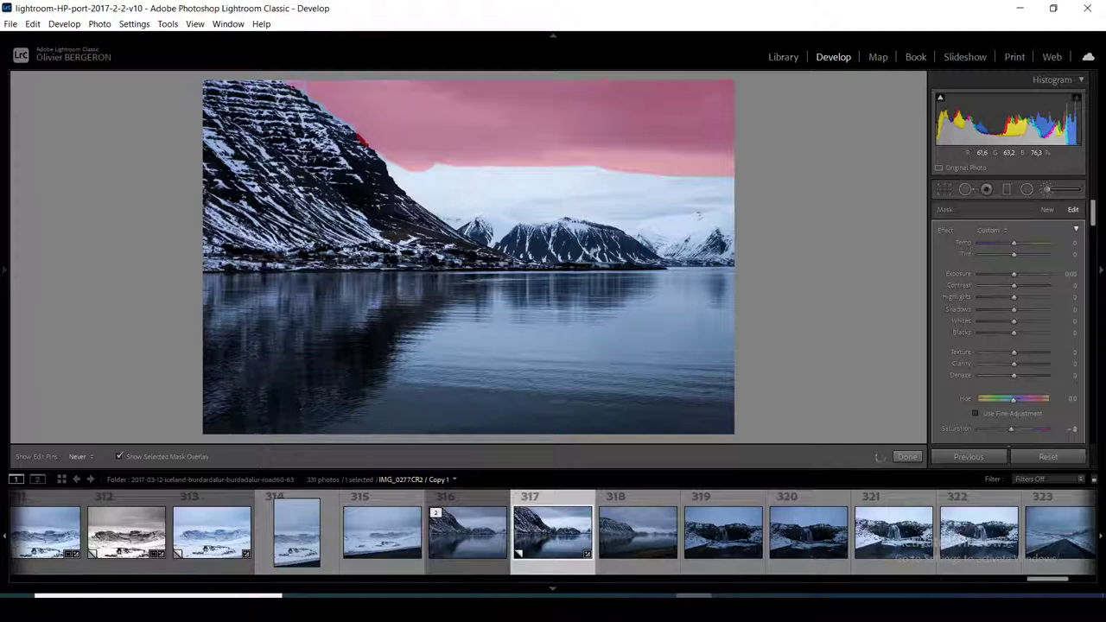
{"action": "left_click", "coordinate": [294, 87]}
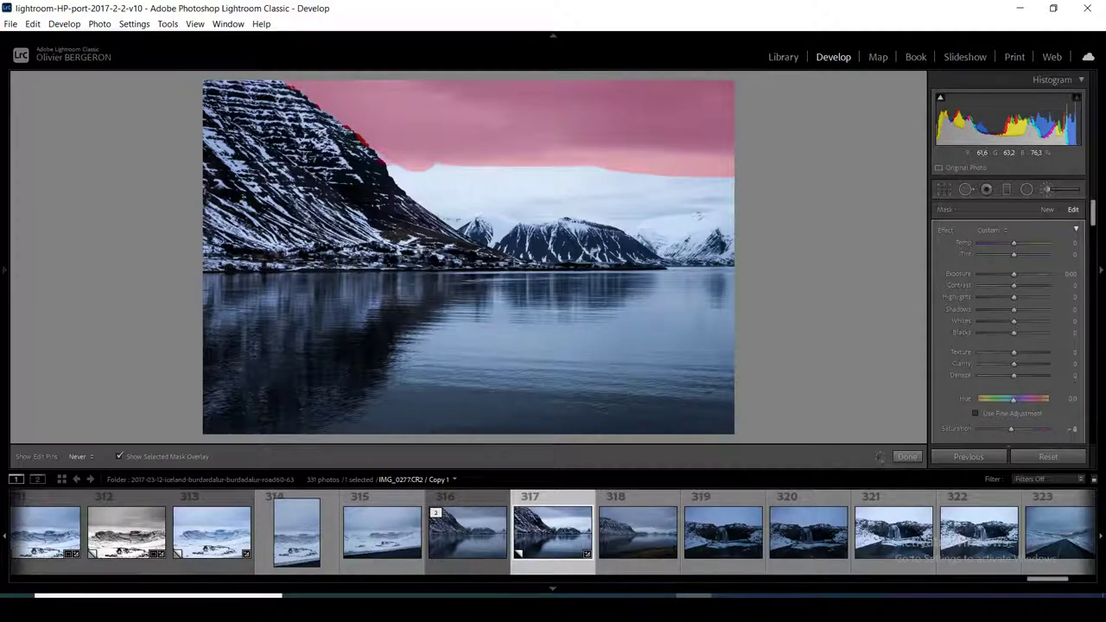
{"action": "key", "text": "h"}
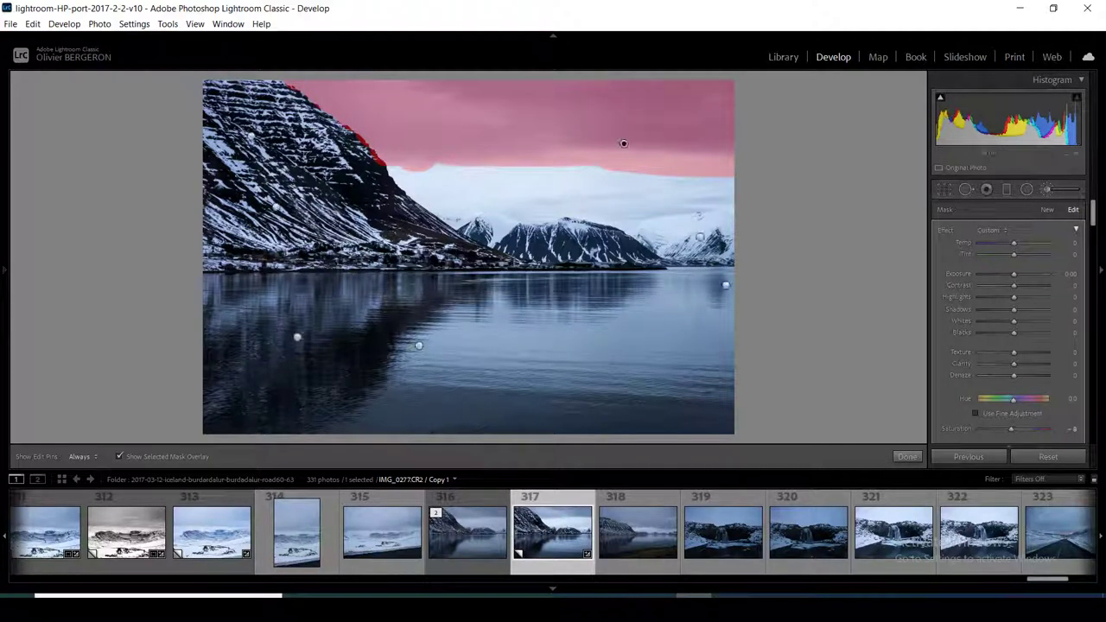
{"action": "key", "text": "o"}
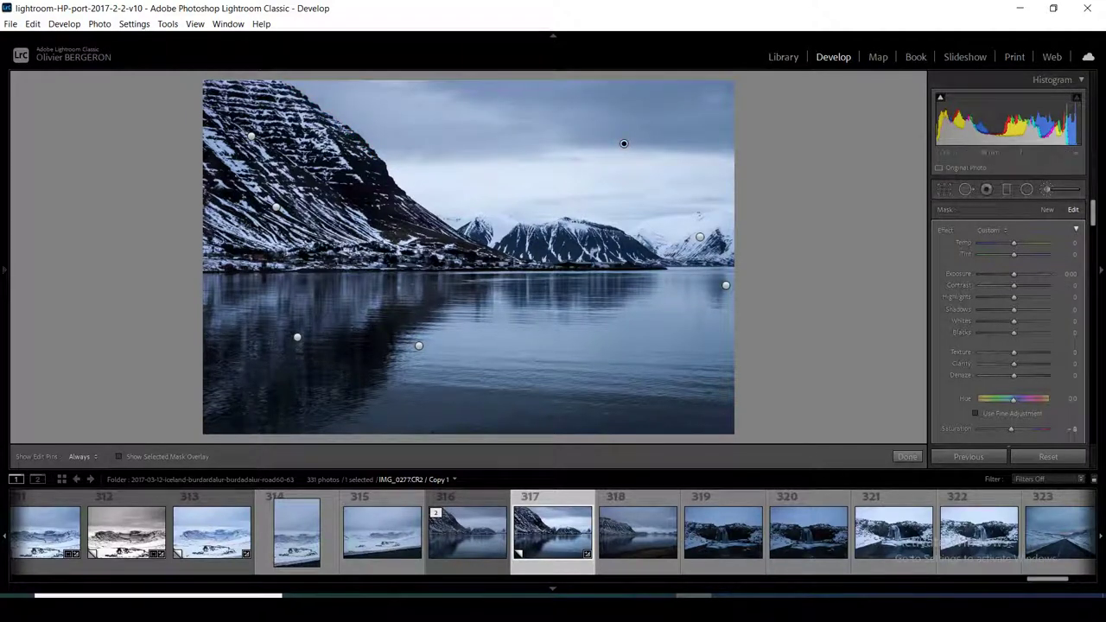
{"action": "left_click", "coordinate": [907, 456]}
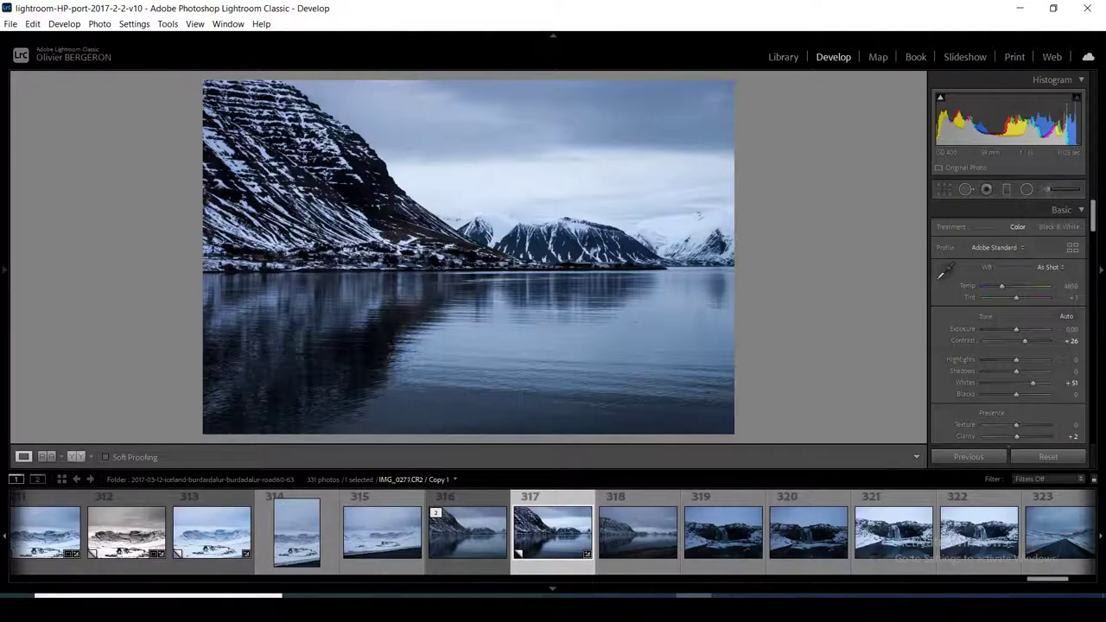
{"action": "left_click", "coordinate": [76, 456]}
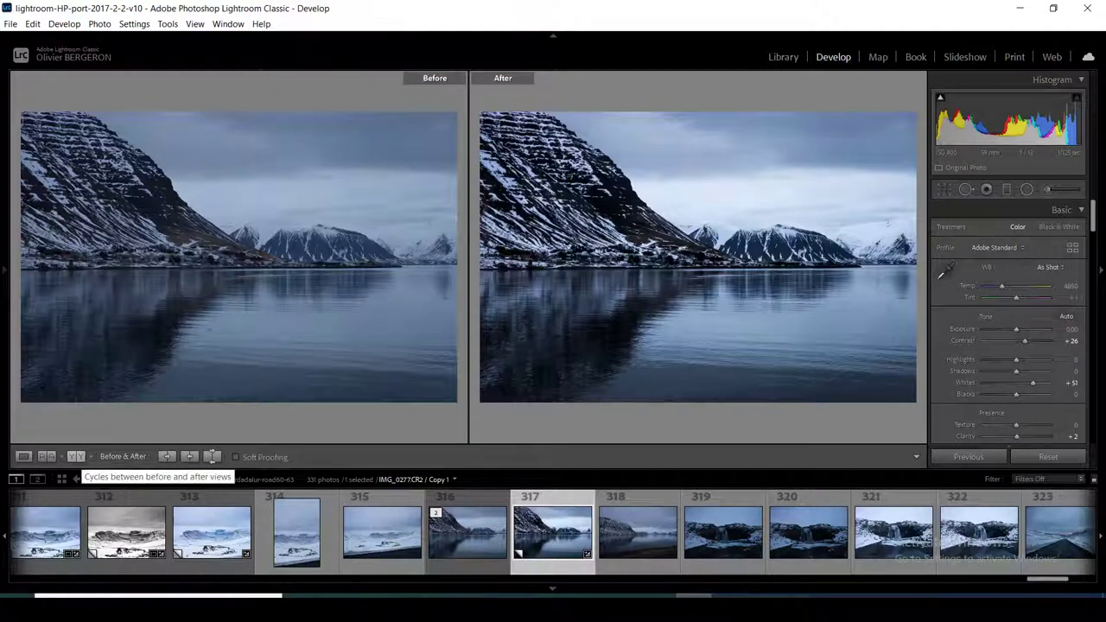
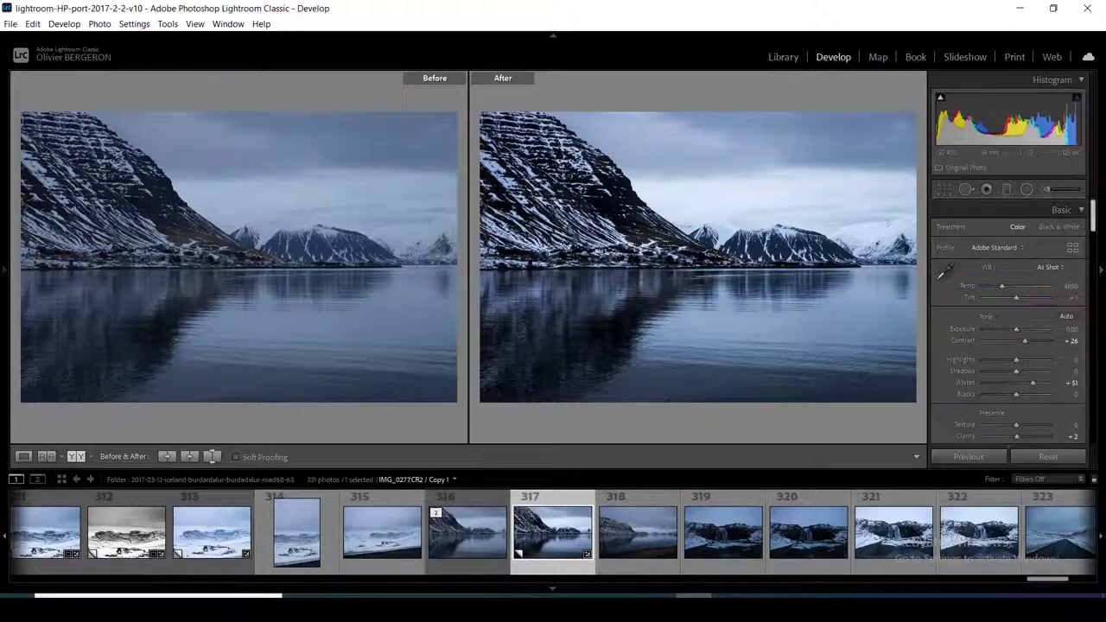
Boost Vibrance strongly, then bring it back down to +4
{"action": "scroll", "coordinate": [1011, 328], "scroll_direction": "down", "scroll_amount": 3}
{"action": "scroll", "coordinate": [1011, 328], "scroll_direction": "down", "scroll_amount": 2}
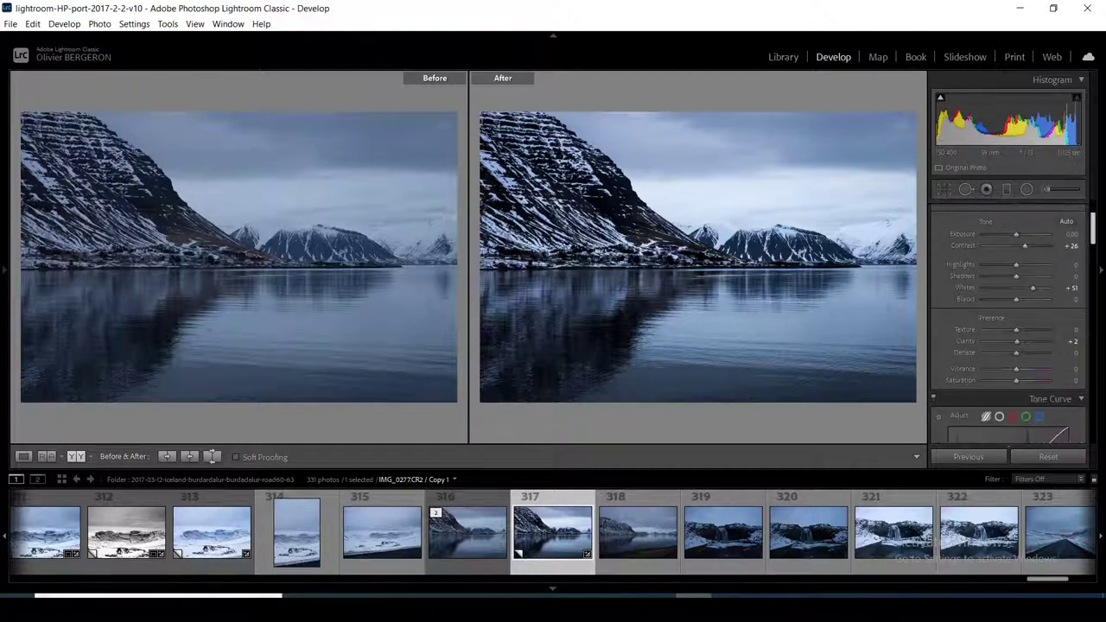
{"action": "scroll", "coordinate": [1011, 328], "scroll_direction": "down", "scroll_amount": 1}
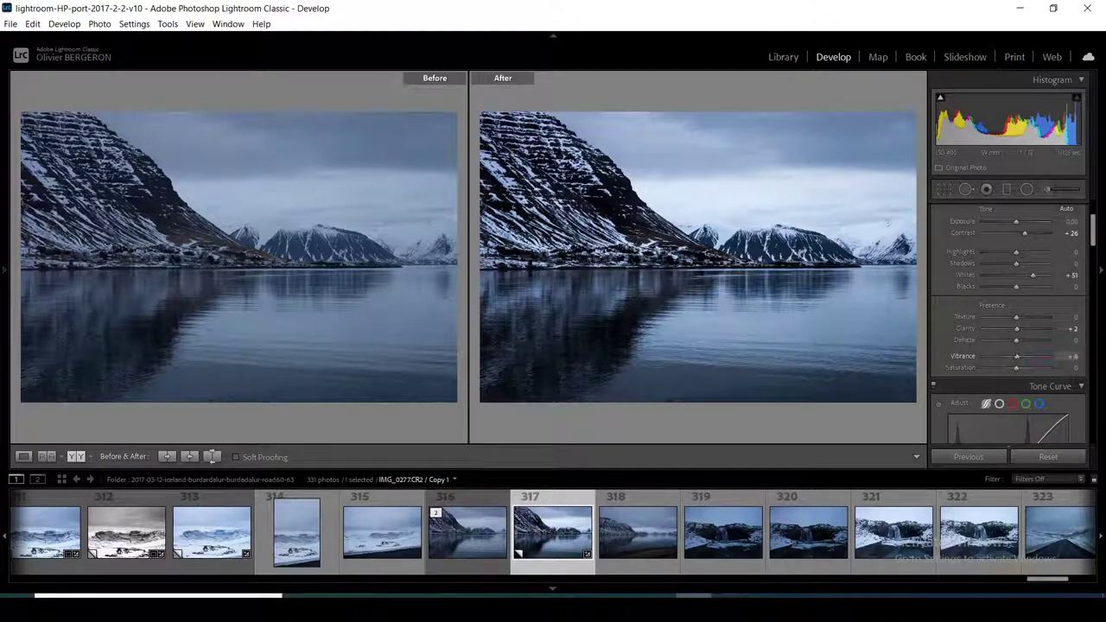
{"action": "left_click_drag", "start_coordinate": [1017, 356], "coordinate": [1041, 356]}
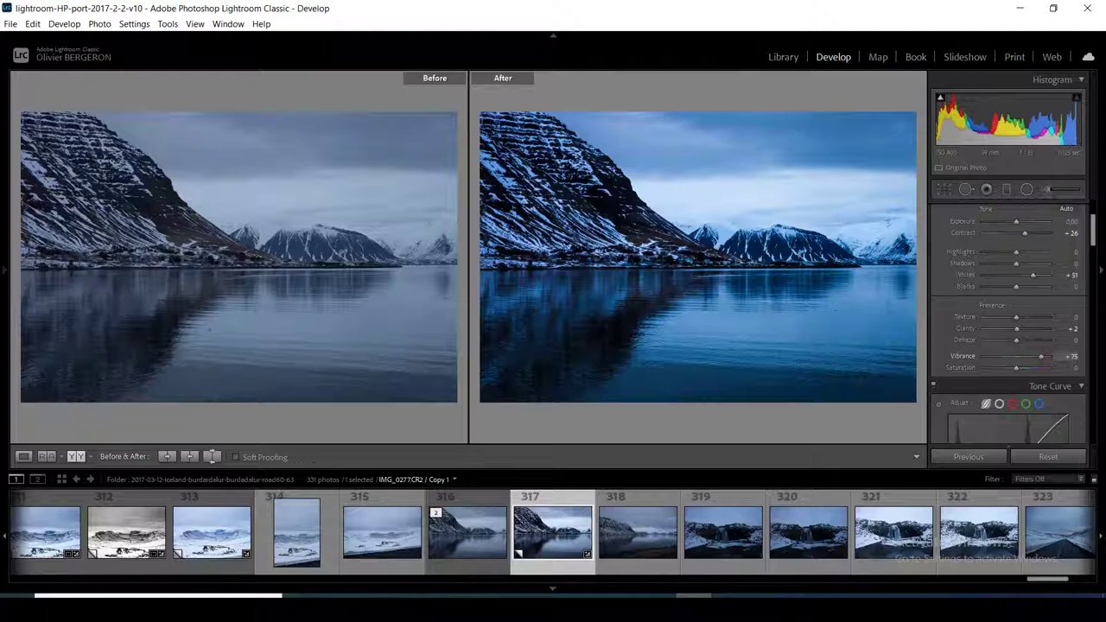
{"action": "key", "text": "ctrl+z"}
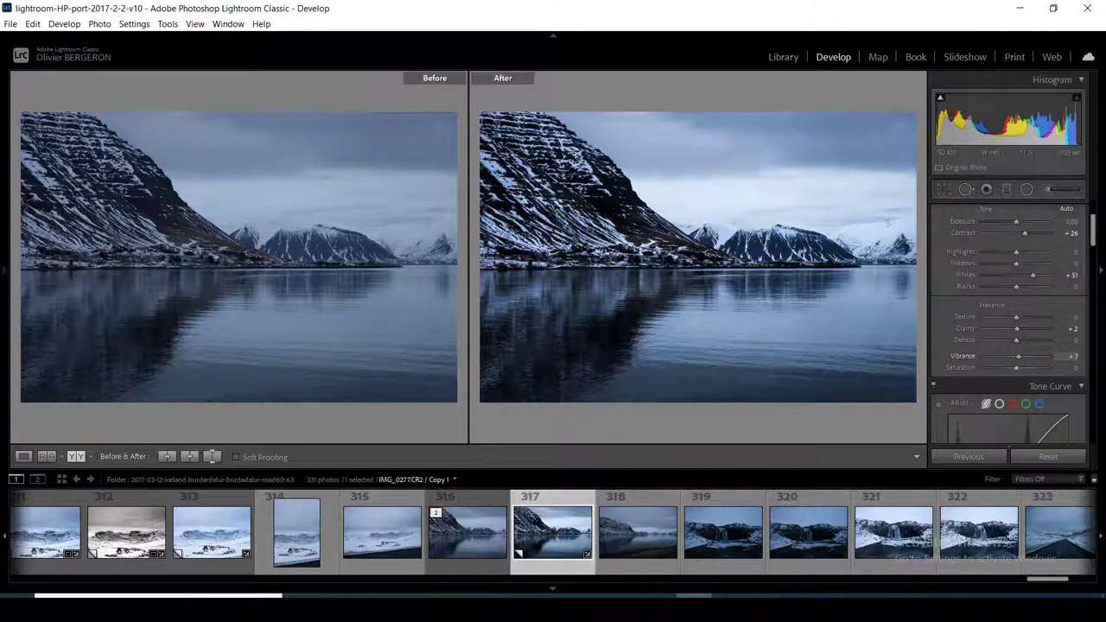
{"action": "key", "text": "minus"}
{"action": "key", "text": "minus"}
{"action": "key", "text": "minus"}
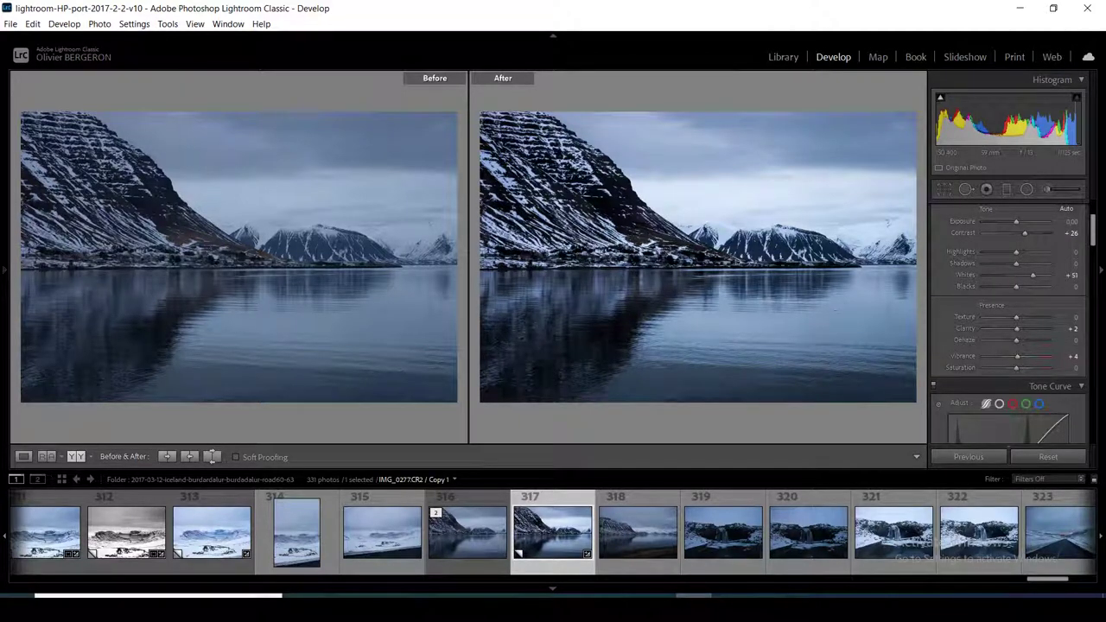
Raise Dehaze briefly, then reset it to 0
{"action": "key", "text": "comma"}
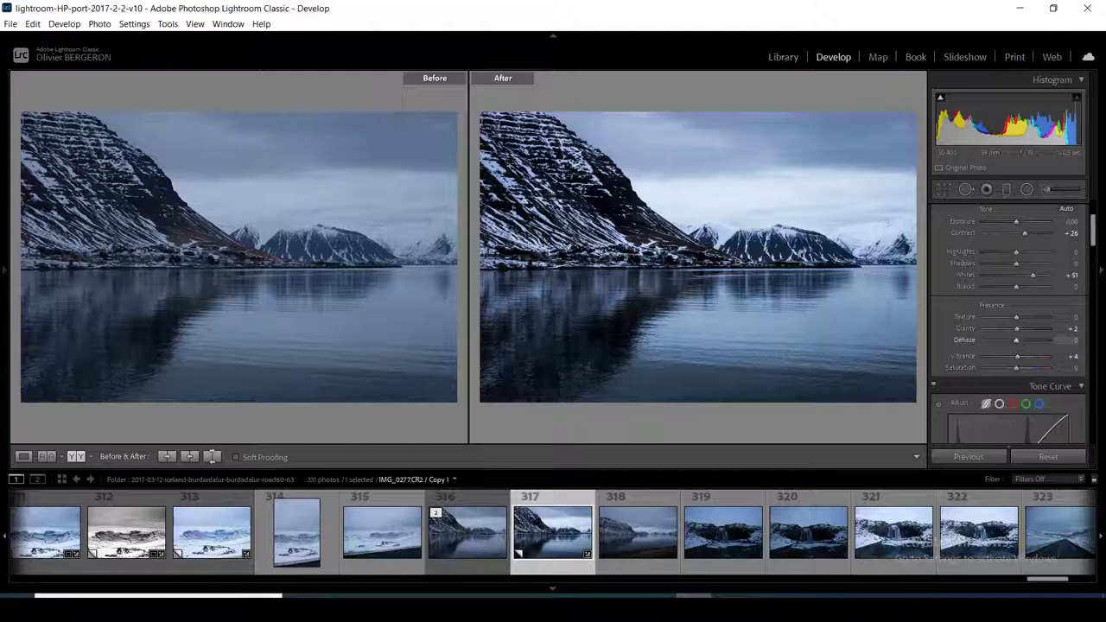
{"action": "key", "text": "shift+equal"}
{"action": "key", "text": "shift+equal"}
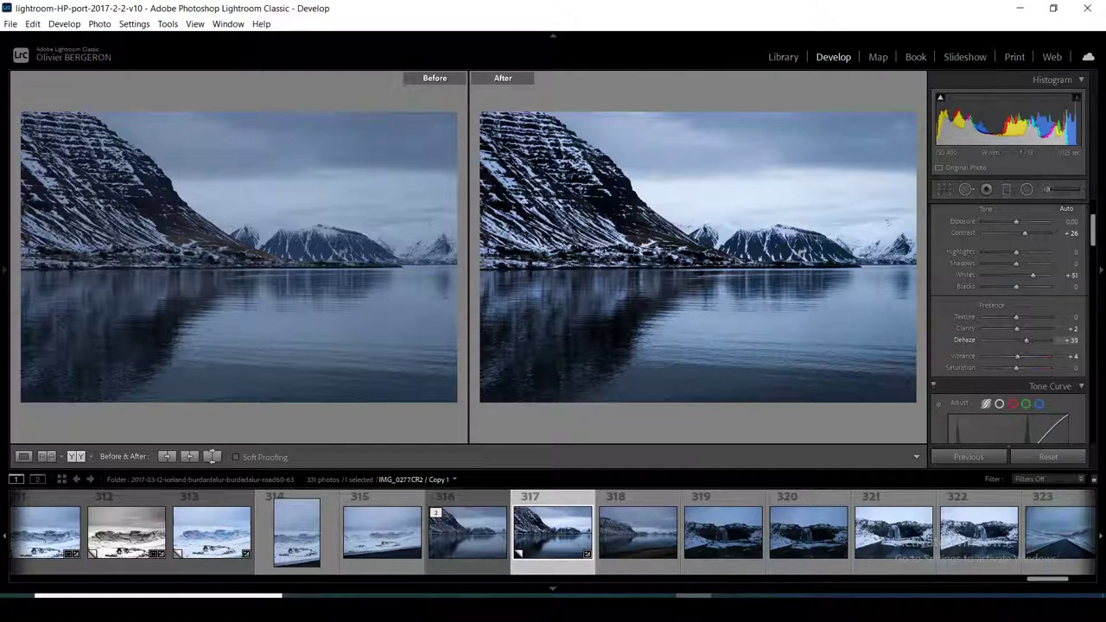
{"action": "left_click_drag", "start_coordinate": [1026, 340], "coordinate": [1016, 340]}
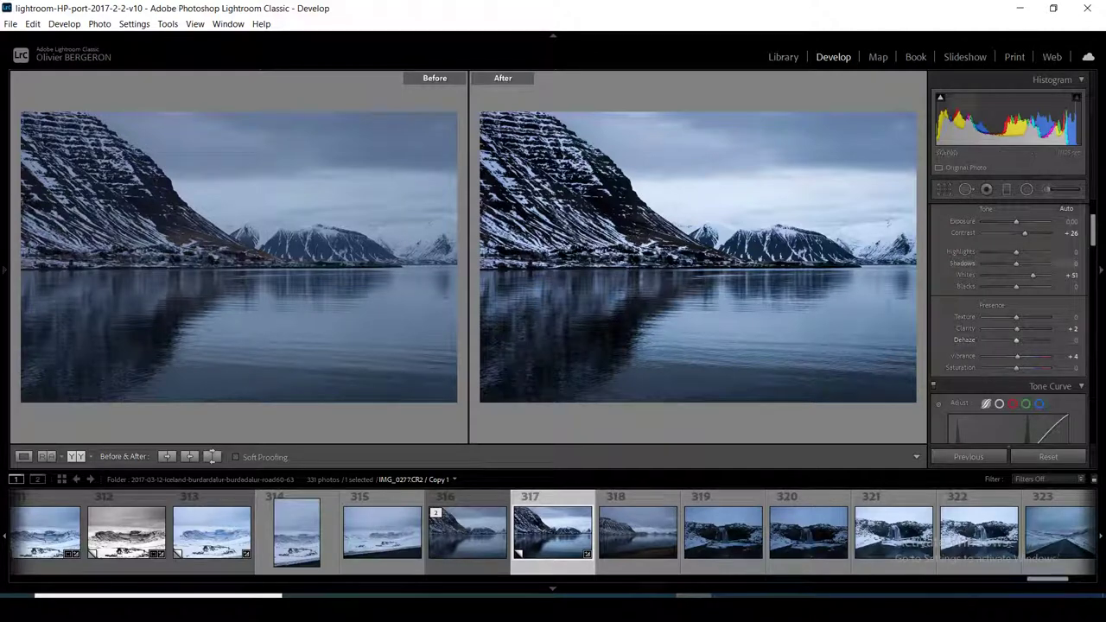
{"action": "scroll", "coordinate": [1009, 328], "scroll_direction": "down", "scroll_amount": 1}
{"action": "scroll", "coordinate": [1009, 328], "scroll_direction": "down", "scroll_amount": 2}
{"action": "scroll", "coordinate": [1009, 329], "scroll_direction": "down", "scroll_amount": 3}
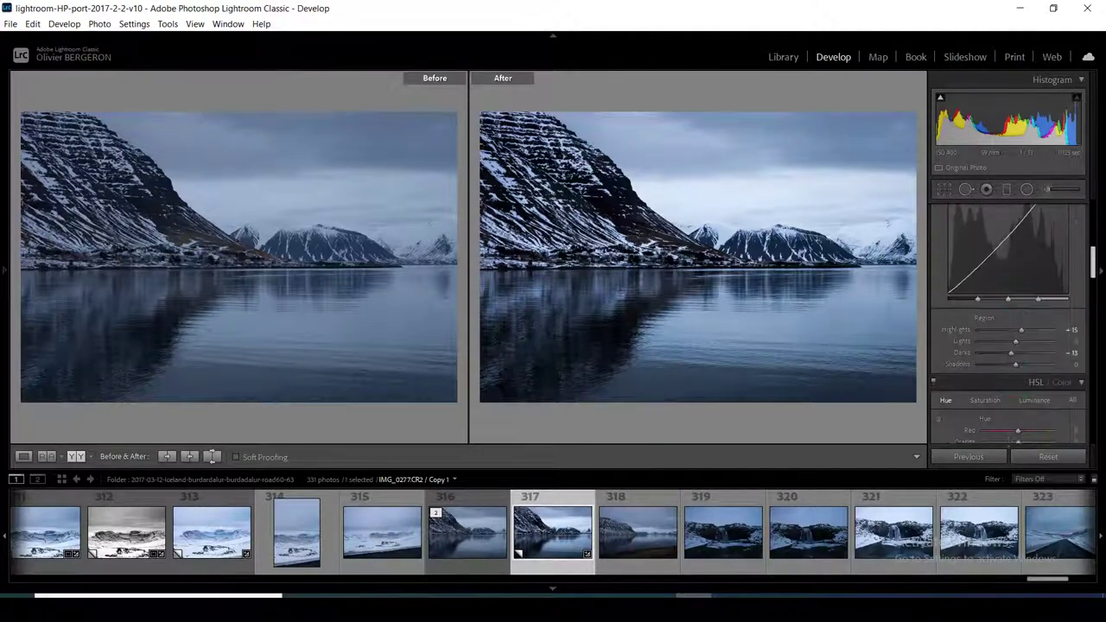
{"action": "scroll", "coordinate": [1009, 328], "scroll_direction": "down", "scroll_amount": 3}
{"action": "scroll", "coordinate": [1010, 329], "scroll_direction": "down", "scroll_amount": 2}
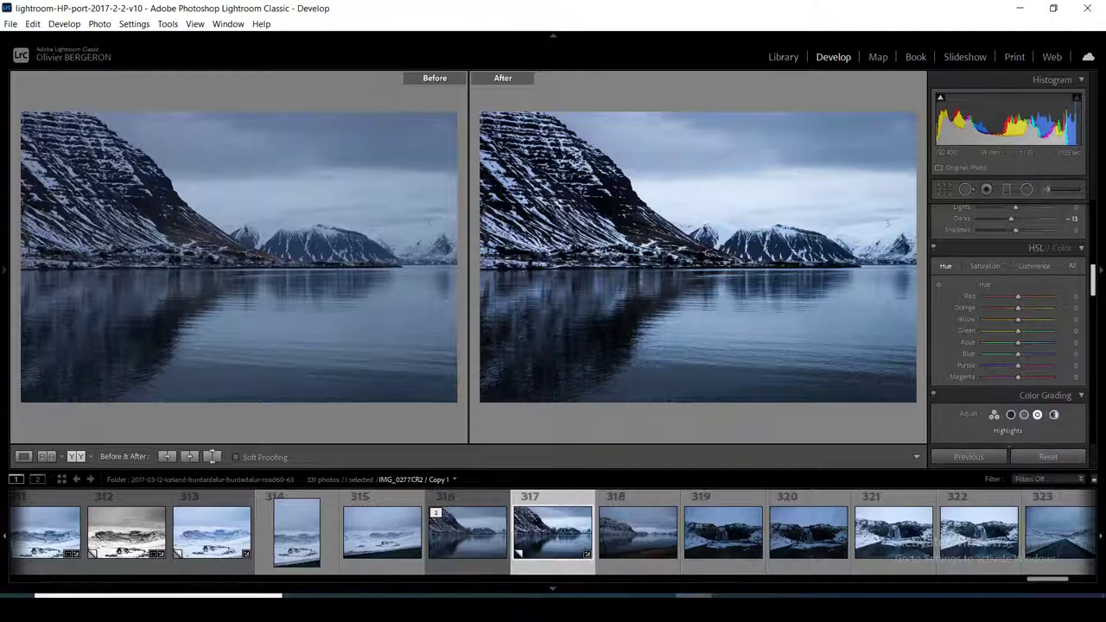
{"action": "scroll", "coordinate": [1010, 328], "scroll_direction": "down", "scroll_amount": 1}
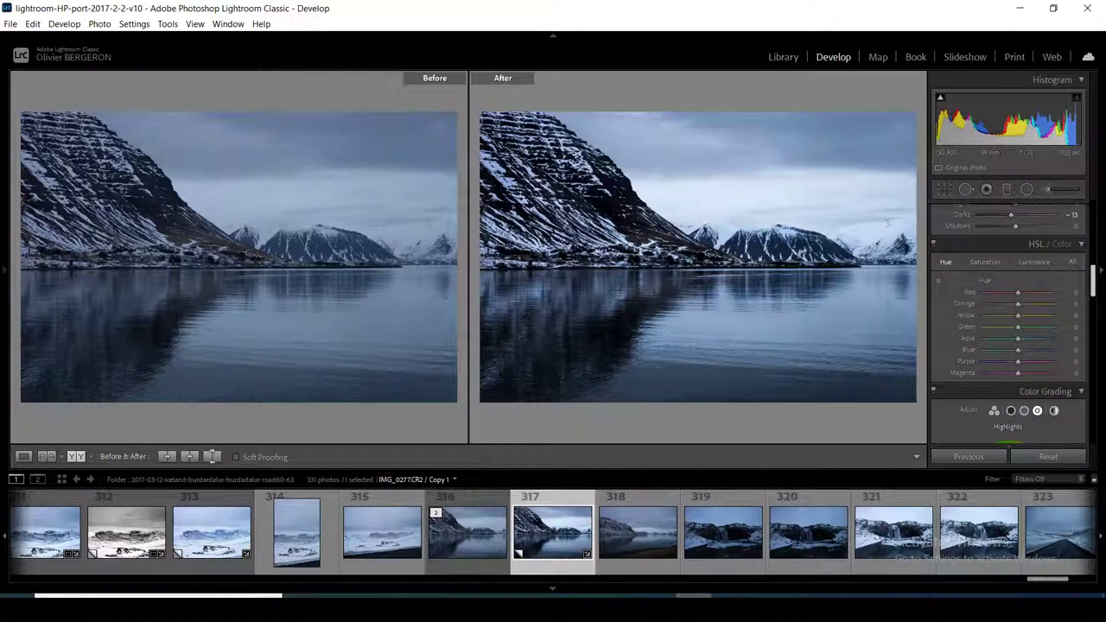
{"action": "scroll", "coordinate": [1009, 328], "scroll_direction": "down", "scroll_amount": 2}
{"action": "scroll", "coordinate": [1009, 328], "scroll_direction": "down", "scroll_amount": 2}
{"action": "scroll", "coordinate": [1009, 328], "scroll_direction": "down", "scroll_amount": 2}
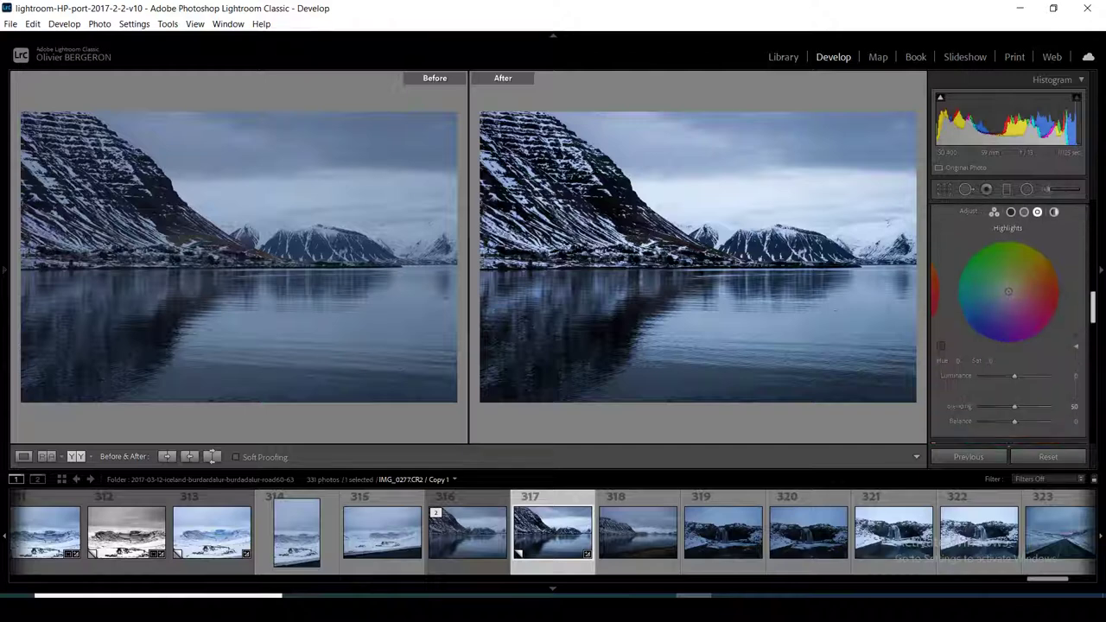
{"action": "scroll", "coordinate": [1010, 329], "scroll_direction": "down", "scroll_amount": 2}
{"action": "scroll", "coordinate": [1010, 329], "scroll_direction": "down", "scroll_amount": 2}
{"action": "scroll", "coordinate": [1009, 328], "scroll_direction": "down", "scroll_amount": 2}
{"action": "scroll", "coordinate": [1009, 328], "scroll_direction": "down", "scroll_amount": 2}
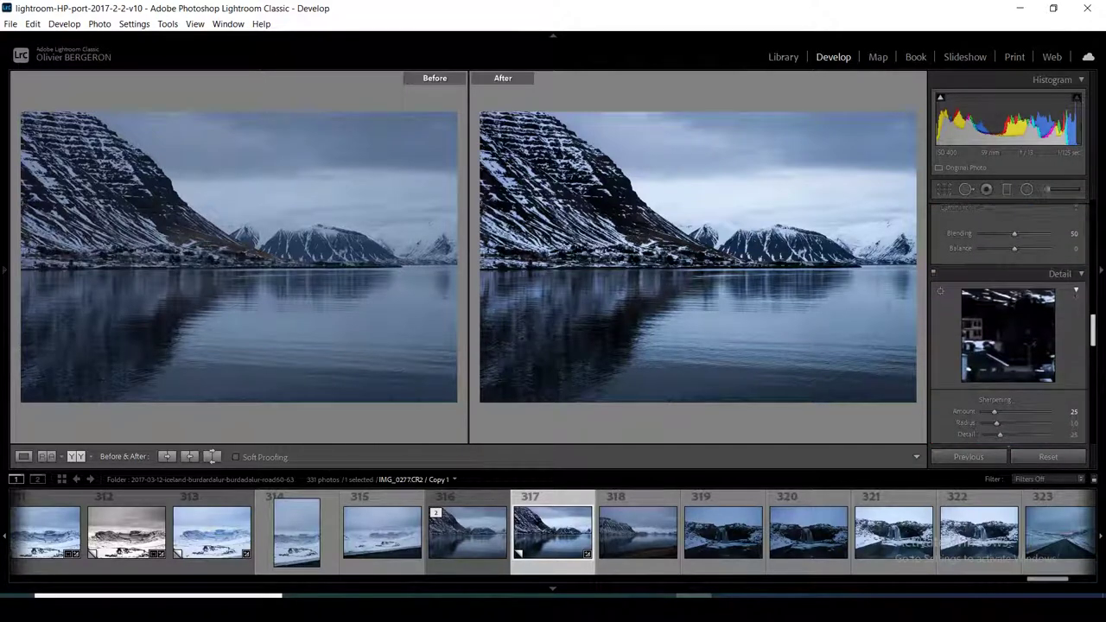
{"action": "scroll", "coordinate": [1009, 329], "scroll_direction": "down", "scroll_amount": 2}
{"action": "scroll", "coordinate": [1010, 328], "scroll_direction": "down", "scroll_amount": 2}
{"action": "scroll", "coordinate": [1010, 328], "scroll_direction": "down", "scroll_amount": 2}
{"action": "scroll", "coordinate": [1009, 329], "scroll_direction": "down", "scroll_amount": 2}
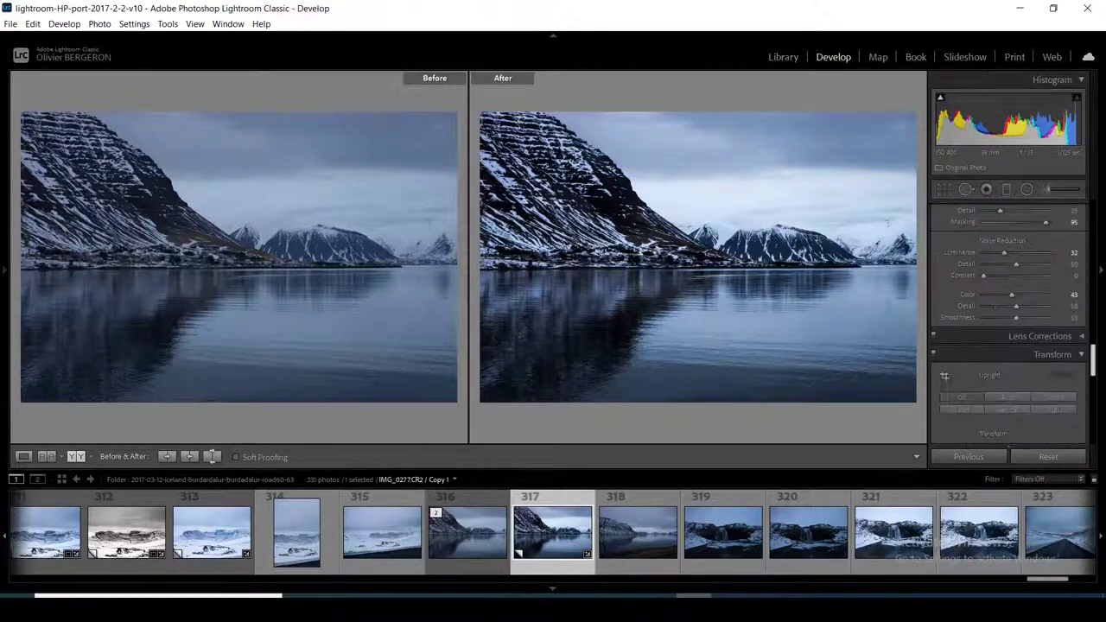
{"action": "scroll", "coordinate": [1009, 329], "scroll_direction": "down", "scroll_amount": 2}
{"action": "scroll", "coordinate": [1010, 328], "scroll_direction": "up", "scroll_amount": 3}
{"action": "scroll", "coordinate": [1009, 329], "scroll_direction": "down", "scroll_amount": 2}
{"action": "scroll", "coordinate": [1009, 328], "scroll_direction": "down", "scroll_amount": 1}
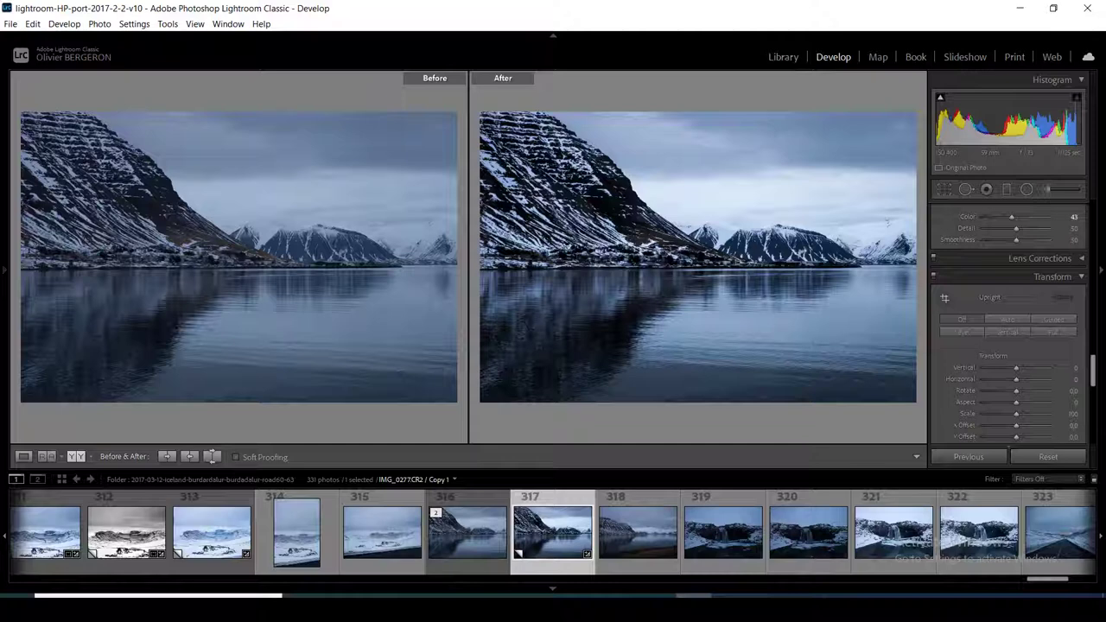
Show the edited photo alone in Loupe view, inspect the snowy peaks at 1:1, then return to Fit
{"action": "left_click", "coordinate": [24, 456]}
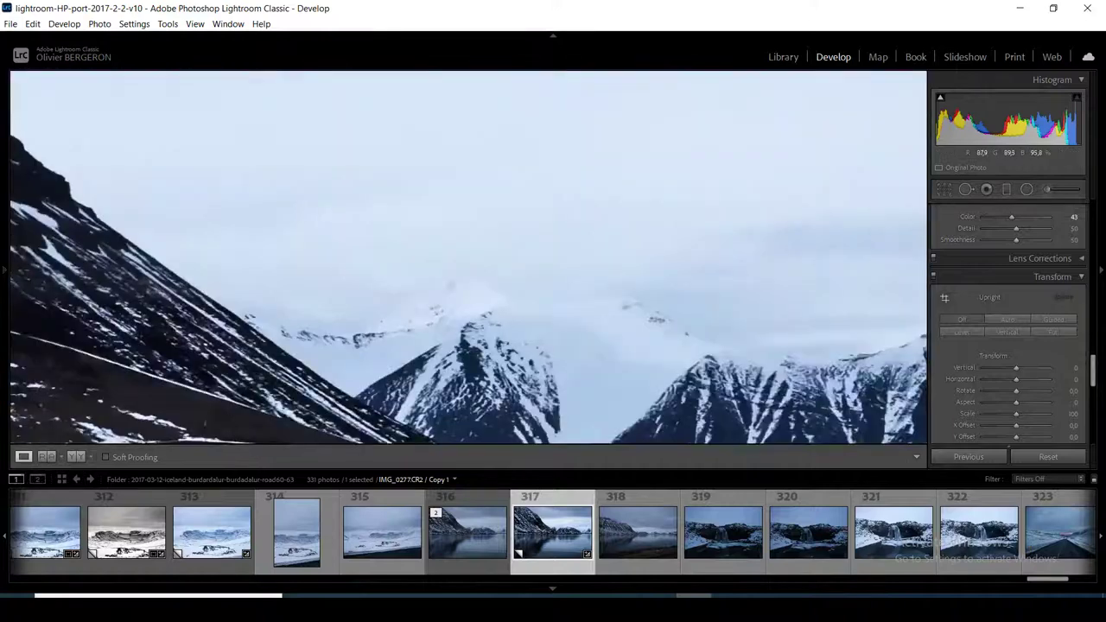
{"action": "left_click", "coordinate": [475, 201]}
{"action": "left_click_drag", "start_coordinate": [467, 259], "coordinate": [514, 190]}
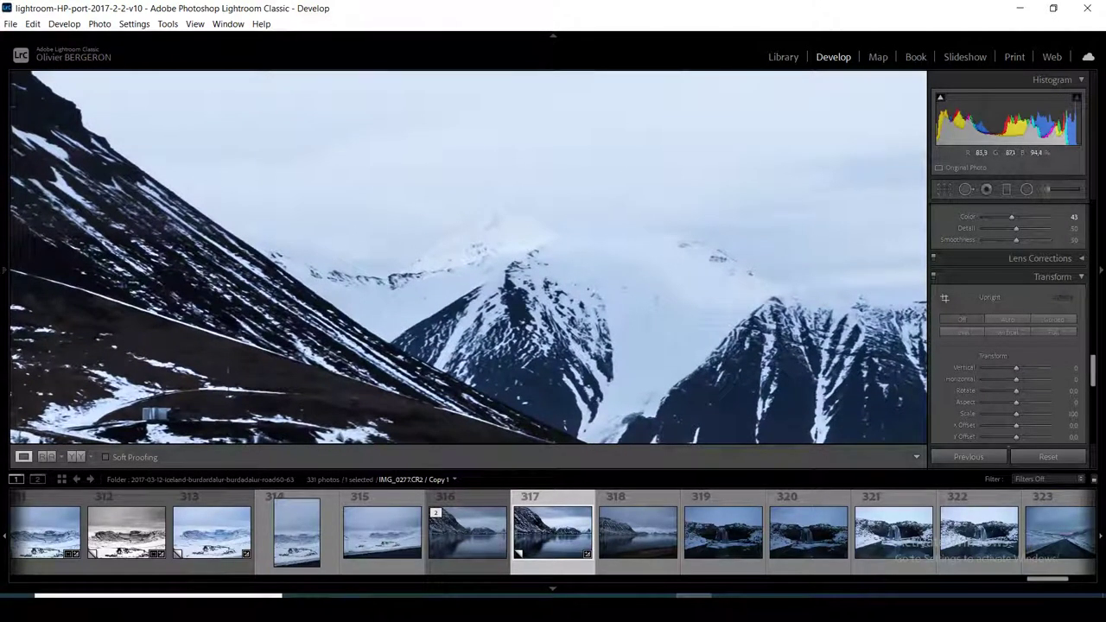
{"action": "left_click", "coordinate": [536, 189]}
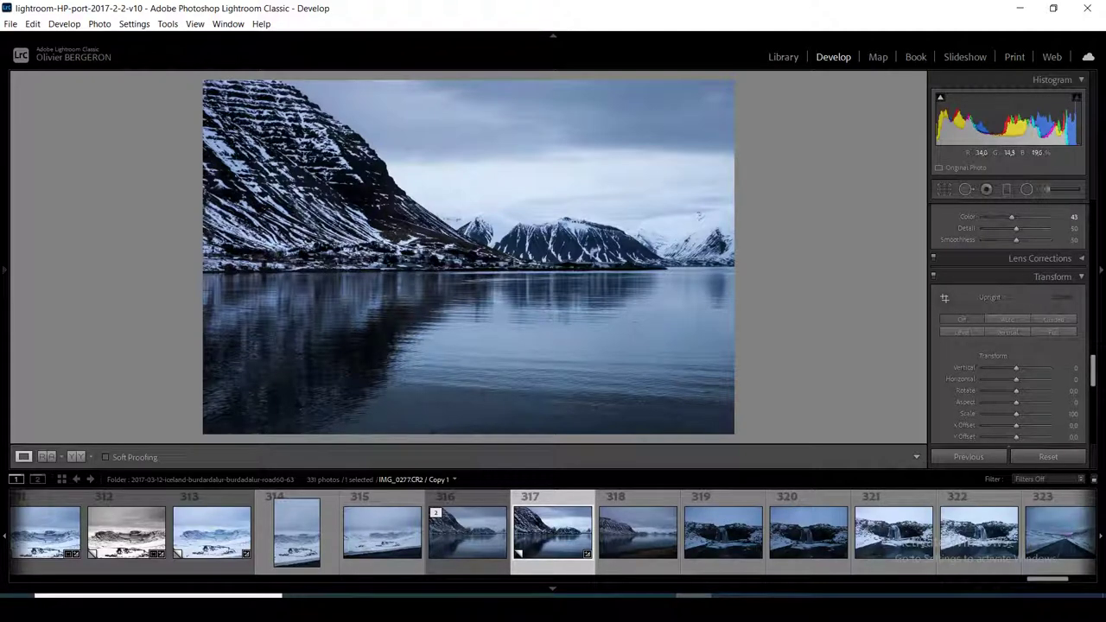
Create a virtual copy of the fjord photo and step between Copy 1 and Copy 2
{"action": "left_click", "coordinate": [100, 23]}
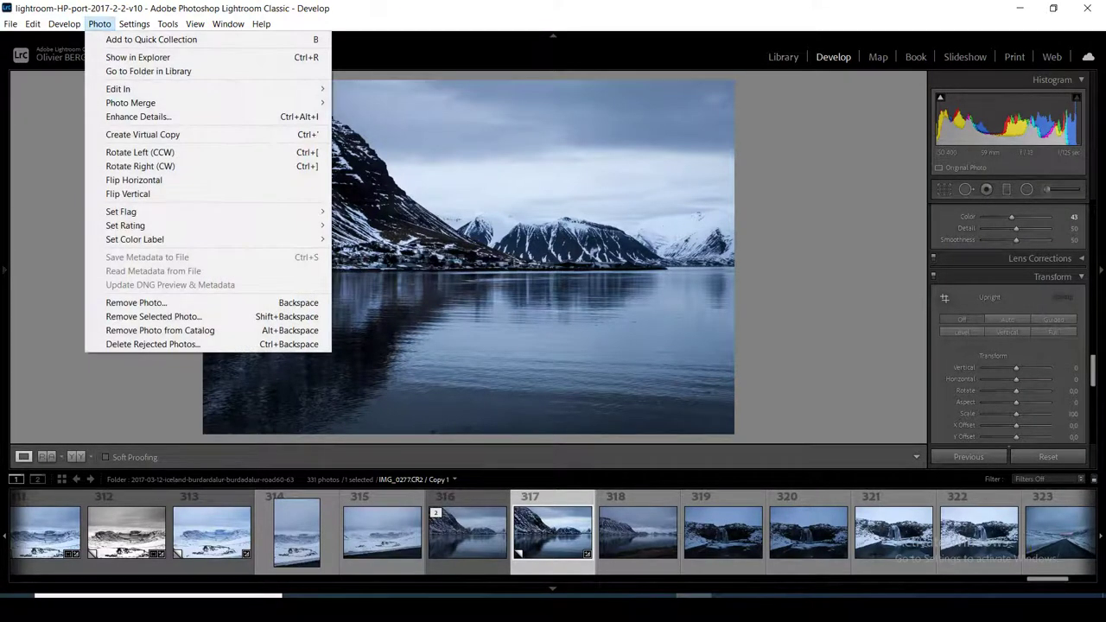
{"action": "left_click", "coordinate": [155, 133]}
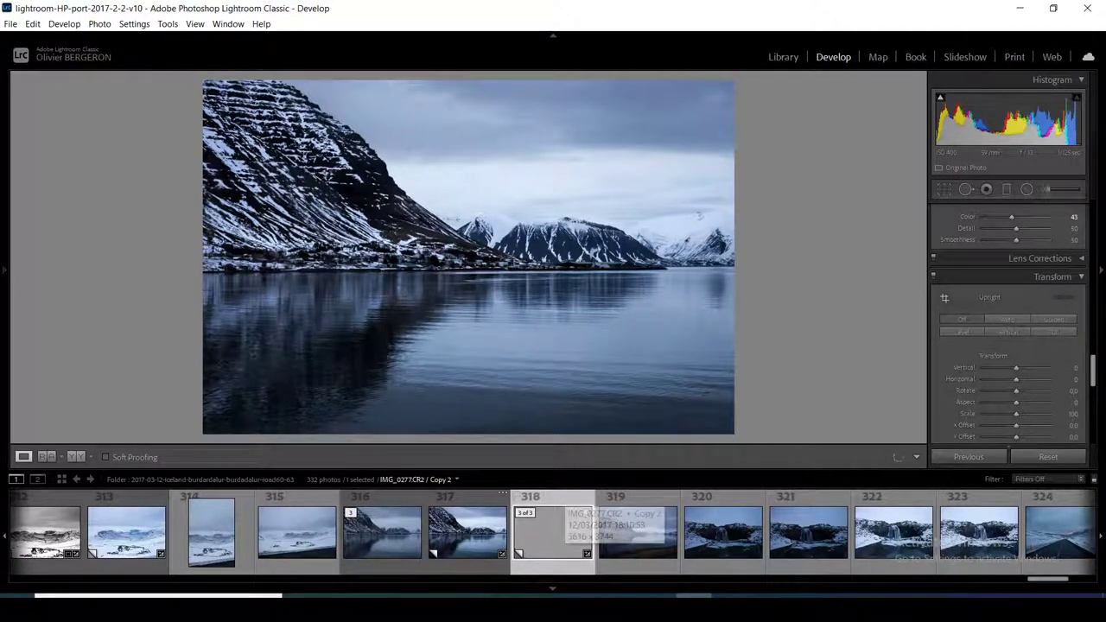
{"action": "key", "text": "Left"}
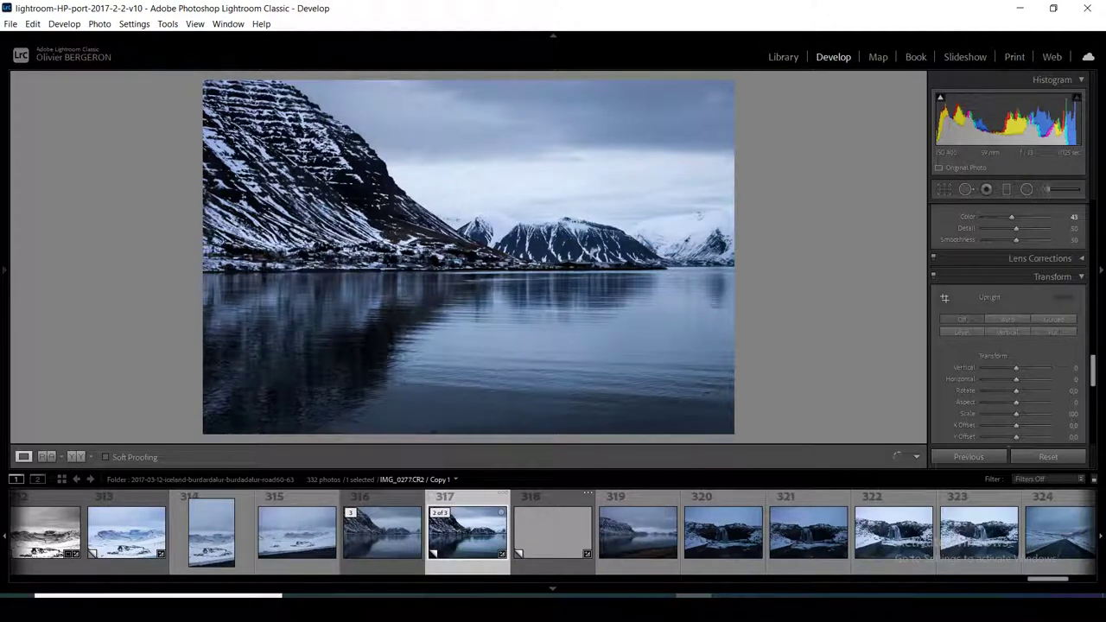
{"action": "key", "text": "Right"}
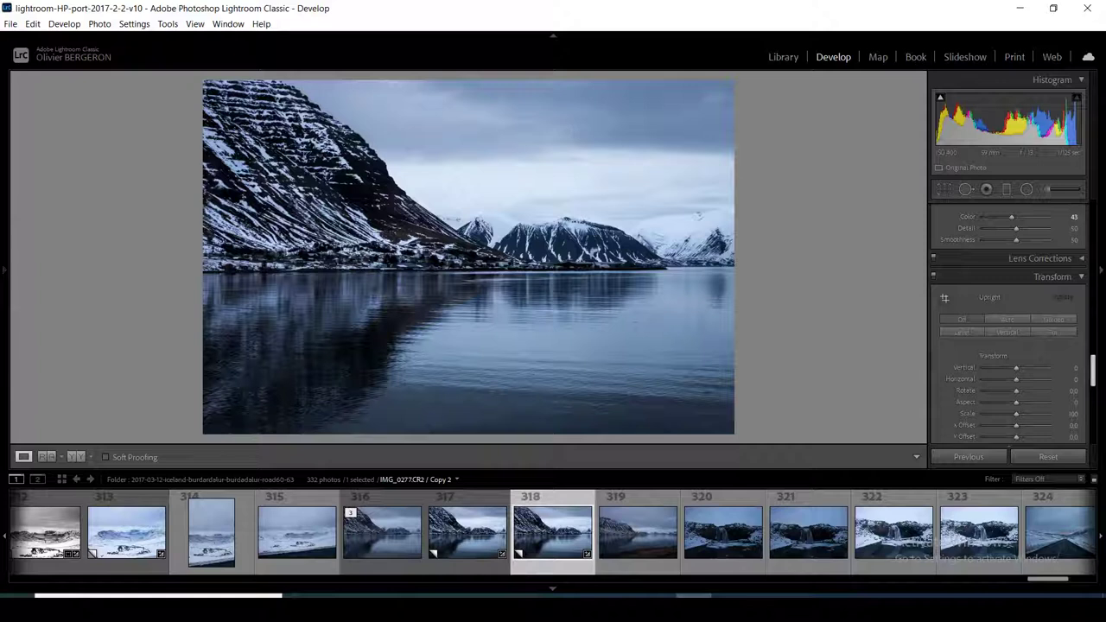
{"action": "scroll", "coordinate": [1009, 324], "scroll_direction": "down", "scroll_amount": 2}
{"action": "scroll", "coordinate": [1008, 324], "scroll_direction": "down", "scroll_amount": 2}
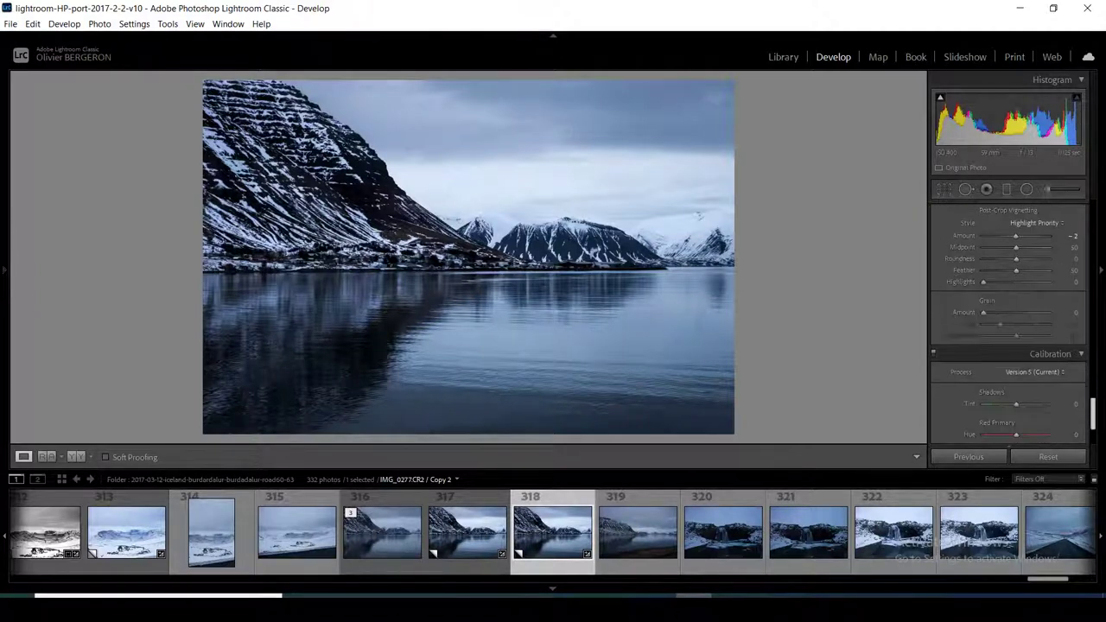
{"action": "scroll", "coordinate": [1008, 324], "scroll_direction": "down", "scroll_amount": 1}
{"action": "scroll", "coordinate": [1009, 324], "scroll_direction": "down", "scroll_amount": 1}
{"action": "scroll", "coordinate": [1008, 324], "scroll_direction": "up", "scroll_amount": 2}
{"action": "scroll", "coordinate": [1008, 324], "scroll_direction": "up", "scroll_amount": 3}
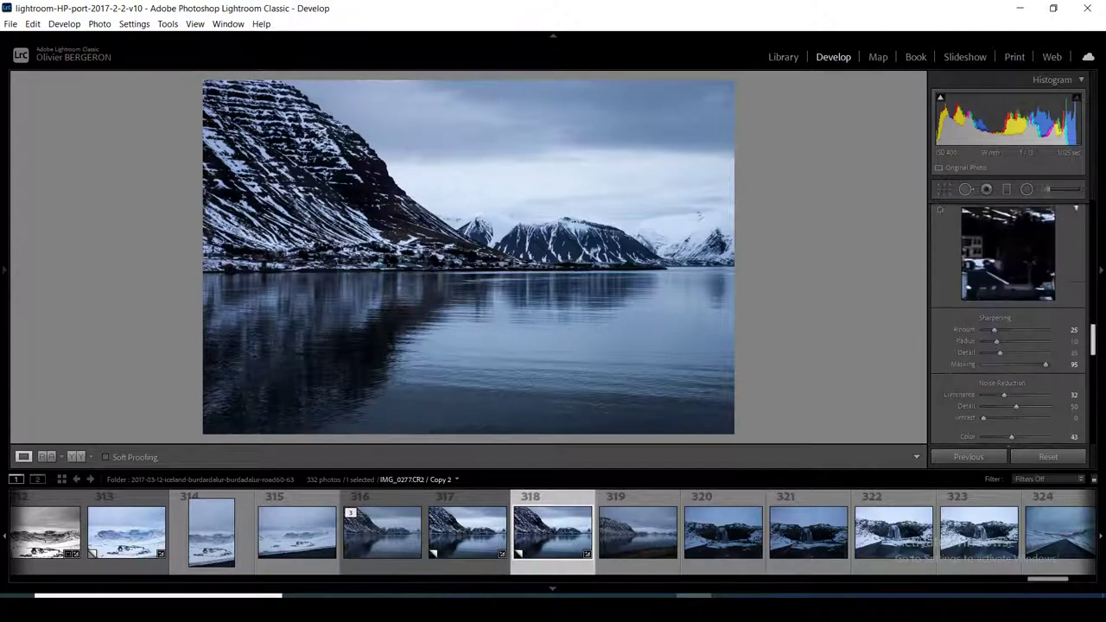
{"action": "scroll", "coordinate": [1008, 325], "scroll_direction": "up", "scroll_amount": 3}
{"action": "scroll", "coordinate": [1009, 324], "scroll_direction": "up", "scroll_amount": 2}
{"action": "scroll", "coordinate": [1008, 324], "scroll_direction": "up", "scroll_amount": 3}
{"action": "scroll", "coordinate": [1009, 324], "scroll_direction": "up", "scroll_amount": 1}
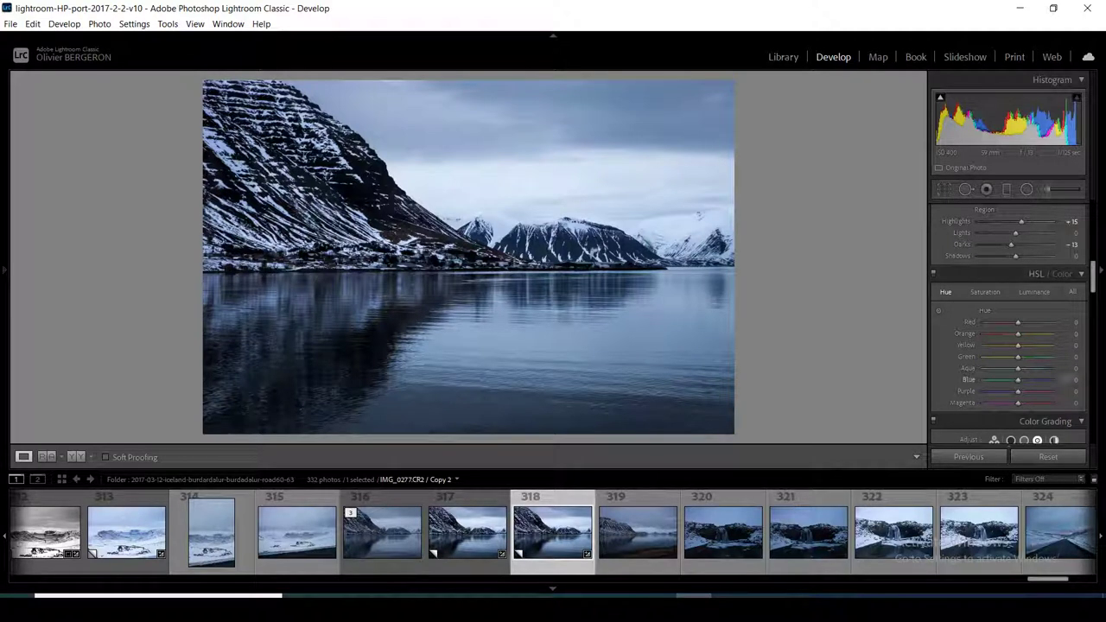
Shift the HSL Blue hue to -17 for cyan-teal water and sky
{"action": "left_click_drag", "start_coordinate": [1018, 379], "coordinate": [1012, 379]}
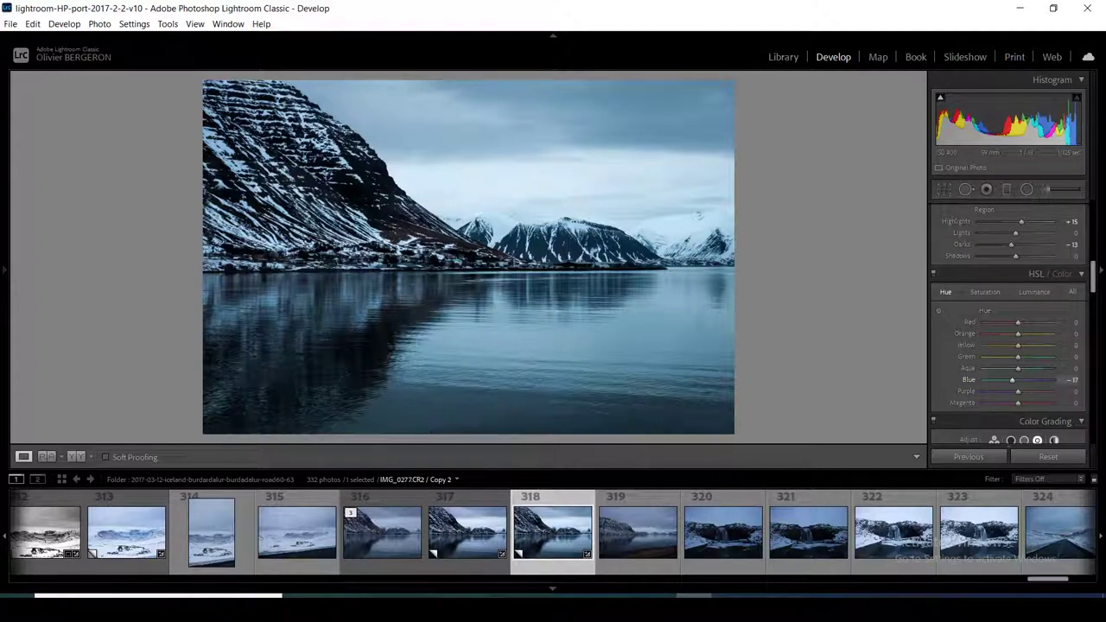
{"action": "scroll", "coordinate": [1010, 325], "scroll_direction": "up", "scroll_amount": 2}
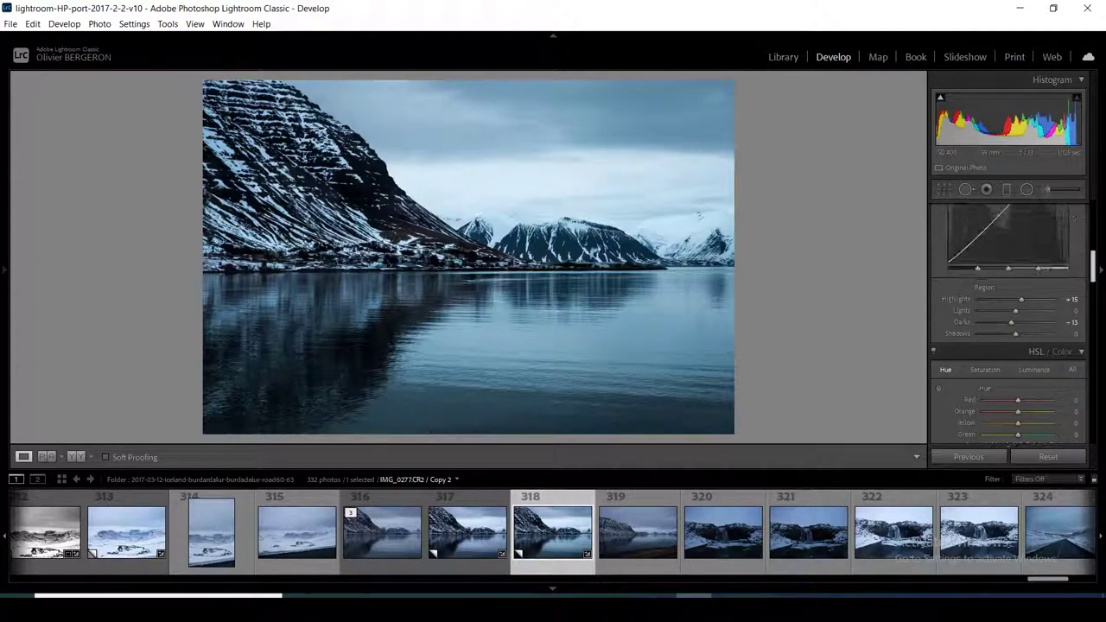
{"action": "scroll", "coordinate": [1010, 325], "scroll_direction": "up", "scroll_amount": 2}
{"action": "scroll", "coordinate": [1010, 325], "scroll_direction": "up", "scroll_amount": 2}
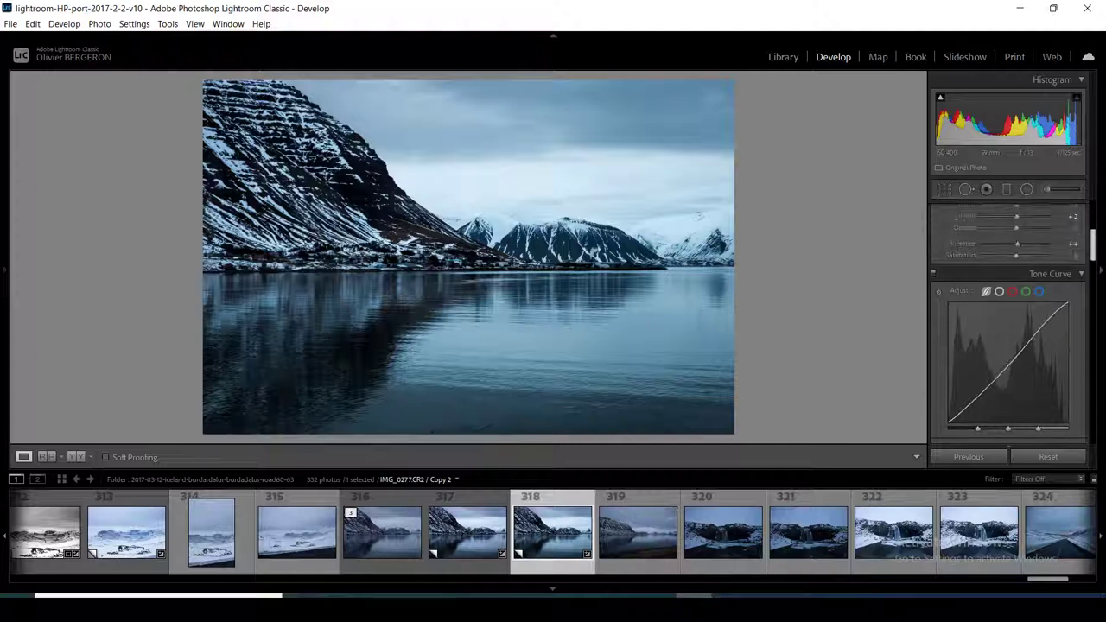
{"action": "scroll", "coordinate": [1009, 325], "scroll_direction": "up", "scroll_amount": 2}
{"action": "scroll", "coordinate": [1010, 325], "scroll_direction": "down", "scroll_amount": 3}
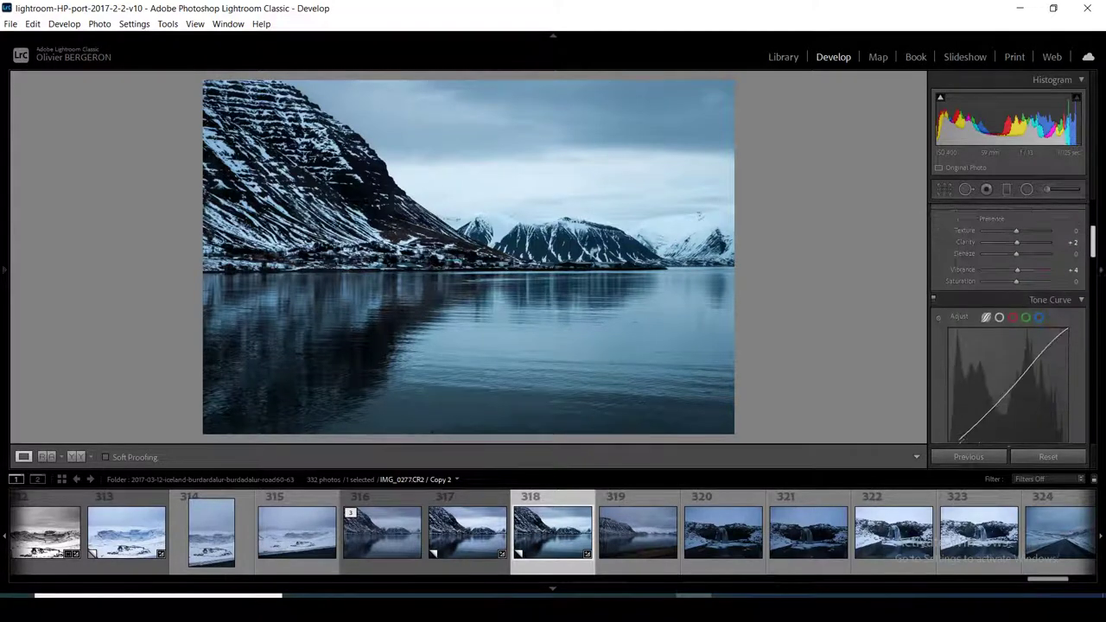
{"action": "scroll", "coordinate": [1009, 325], "scroll_direction": "down", "scroll_amount": 1}
{"action": "scroll", "coordinate": [1009, 325], "scroll_direction": "down", "scroll_amount": 3}
{"action": "scroll", "coordinate": [1009, 325], "scroll_direction": "down", "scroll_amount": 2}
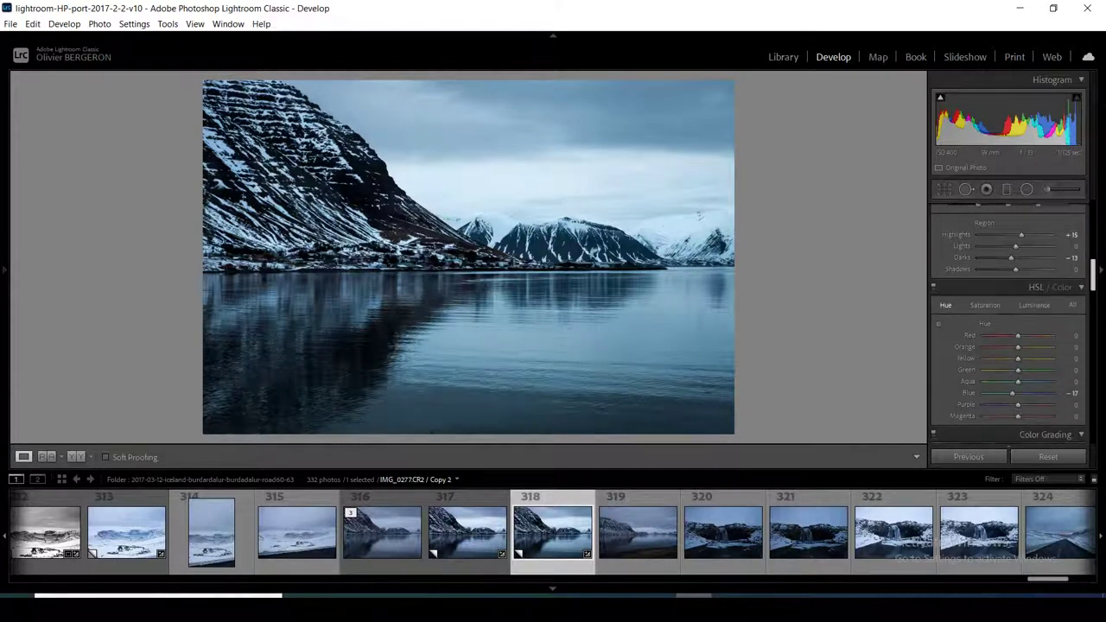
{"action": "scroll", "coordinate": [1009, 325], "scroll_direction": "down", "scroll_amount": 2}
{"action": "scroll", "coordinate": [1009, 324], "scroll_direction": "down", "scroll_amount": 2}
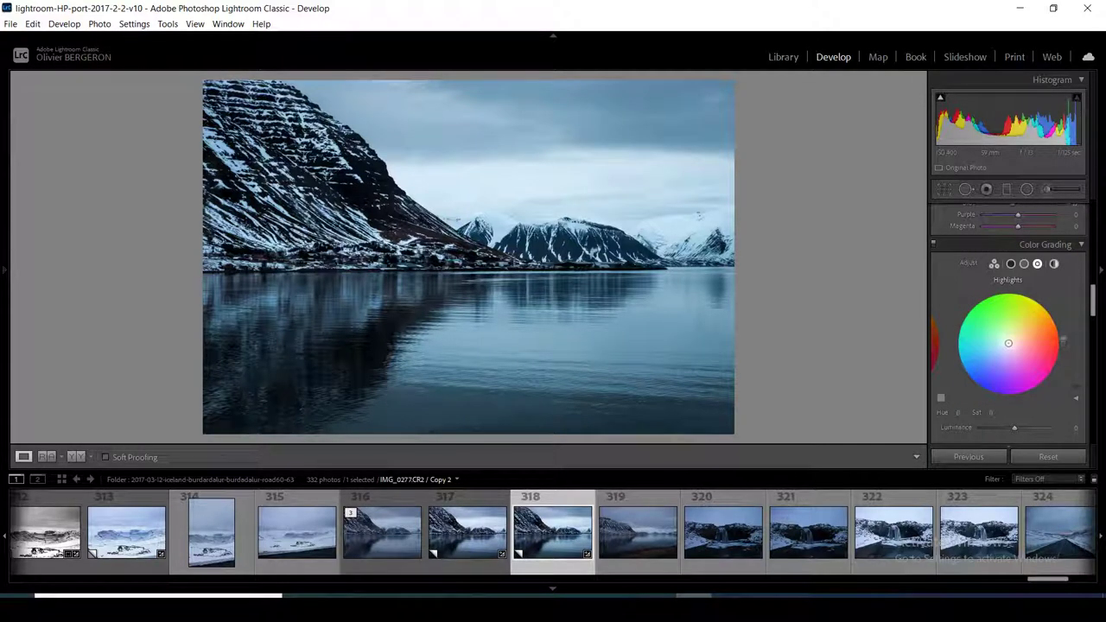
Tint the Color Grading highlights pink at Hue 29, Saturation 94
{"action": "left_click_drag", "start_coordinate": [1062, 340], "coordinate": [1051, 308]}
{"action": "left_click_drag", "start_coordinate": [1051, 308], "coordinate": [1051, 310]}
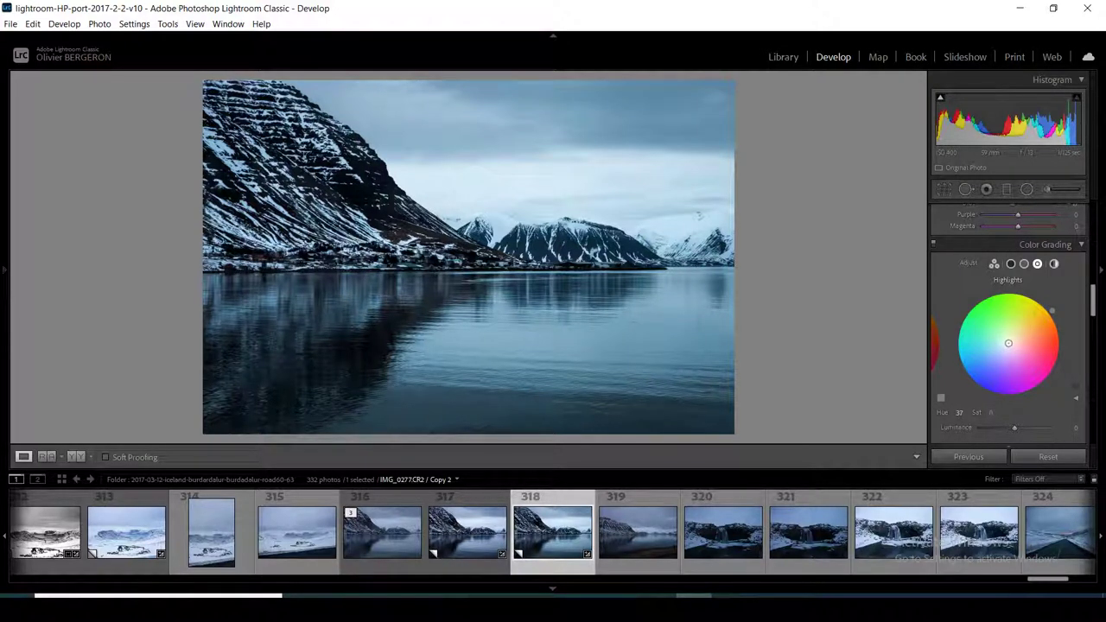
{"action": "left_click_drag", "start_coordinate": [1008, 343], "coordinate": [1042, 315]}
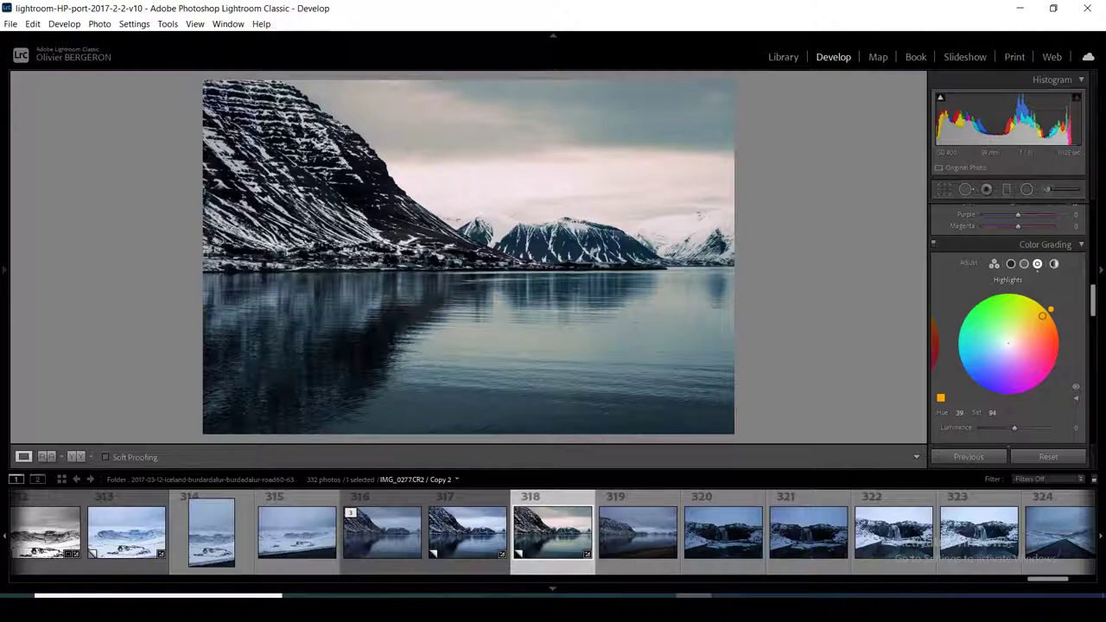
{"action": "left_click_drag", "start_coordinate": [1042, 315], "coordinate": [1047, 321]}
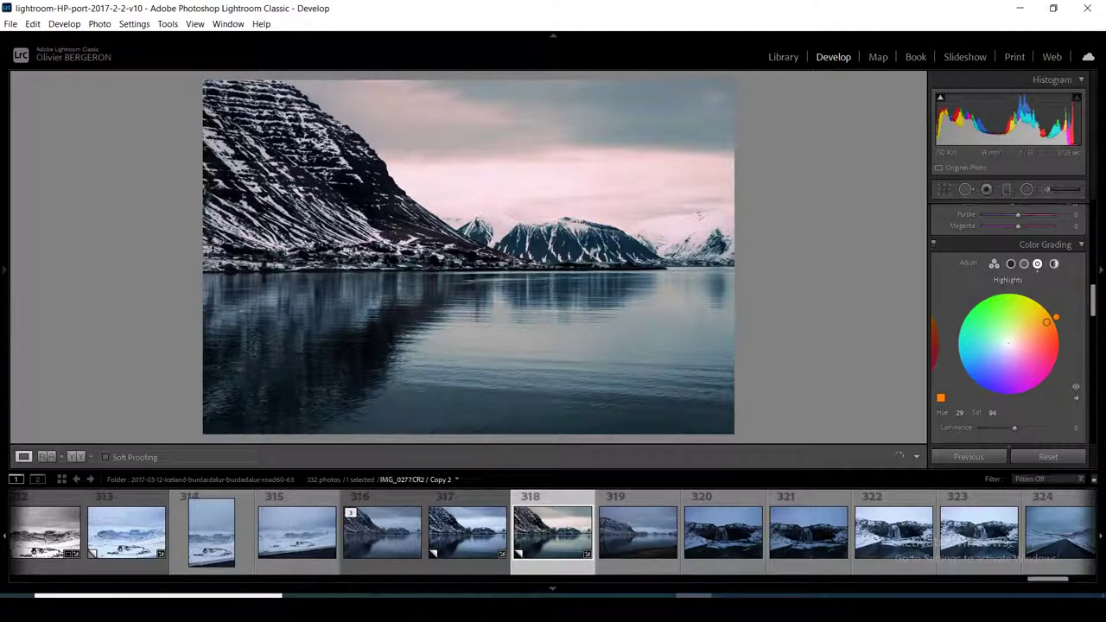
{"action": "scroll", "coordinate": [1007, 329], "scroll_direction": "up", "scroll_amount": 10}
{"action": "scroll", "coordinate": [1008, 329], "scroll_direction": "up", "scroll_amount": 3}
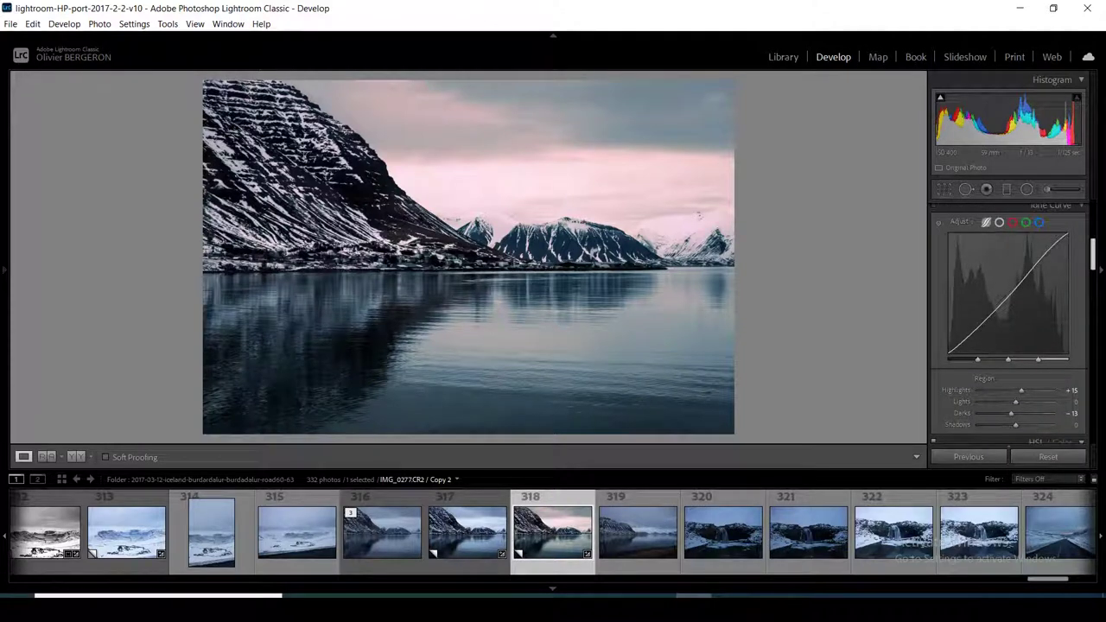
{"action": "scroll", "coordinate": [1008, 328], "scroll_direction": "up", "scroll_amount": 5}
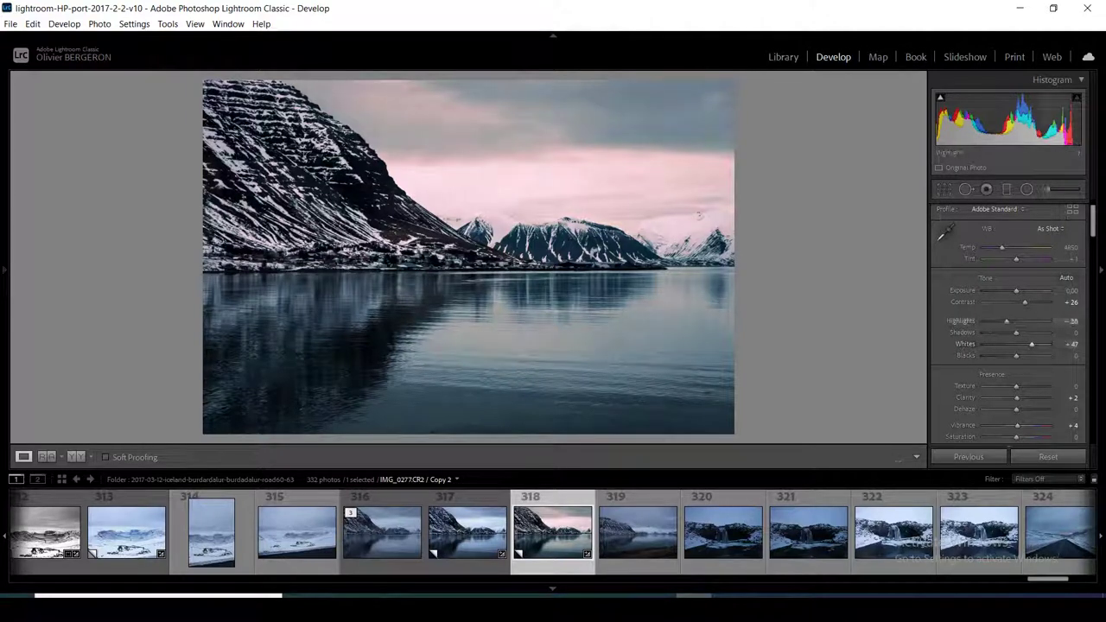
Lower Basic Highlights to -23 and check the before/after comparison
{"action": "left_click_drag", "start_coordinate": [1017, 321], "coordinate": [1003, 321]}
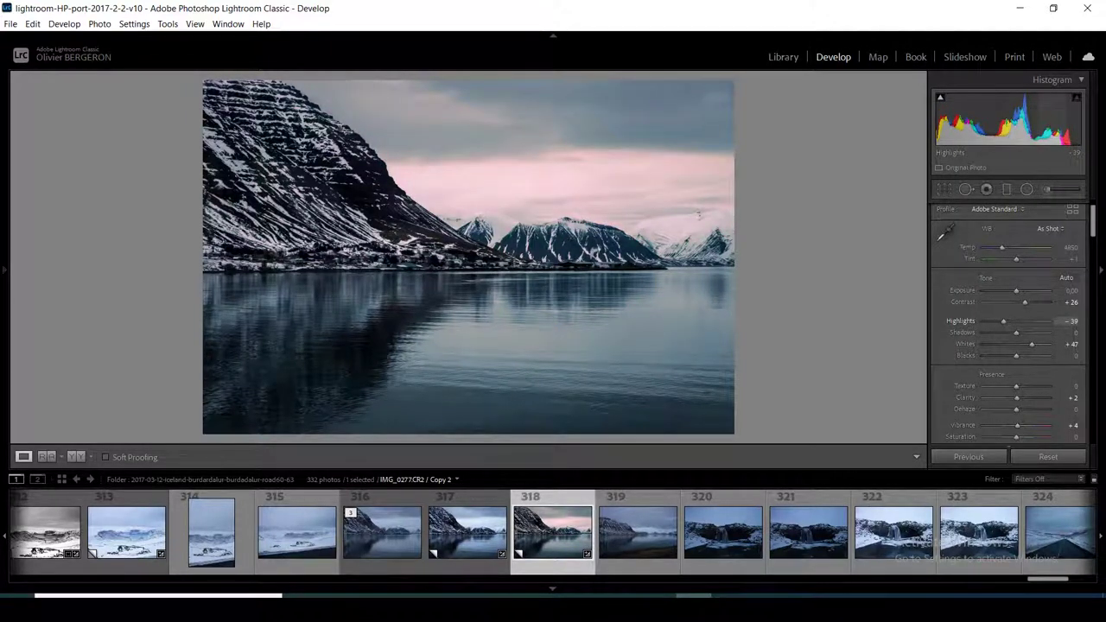
{"action": "key", "text": "y"}
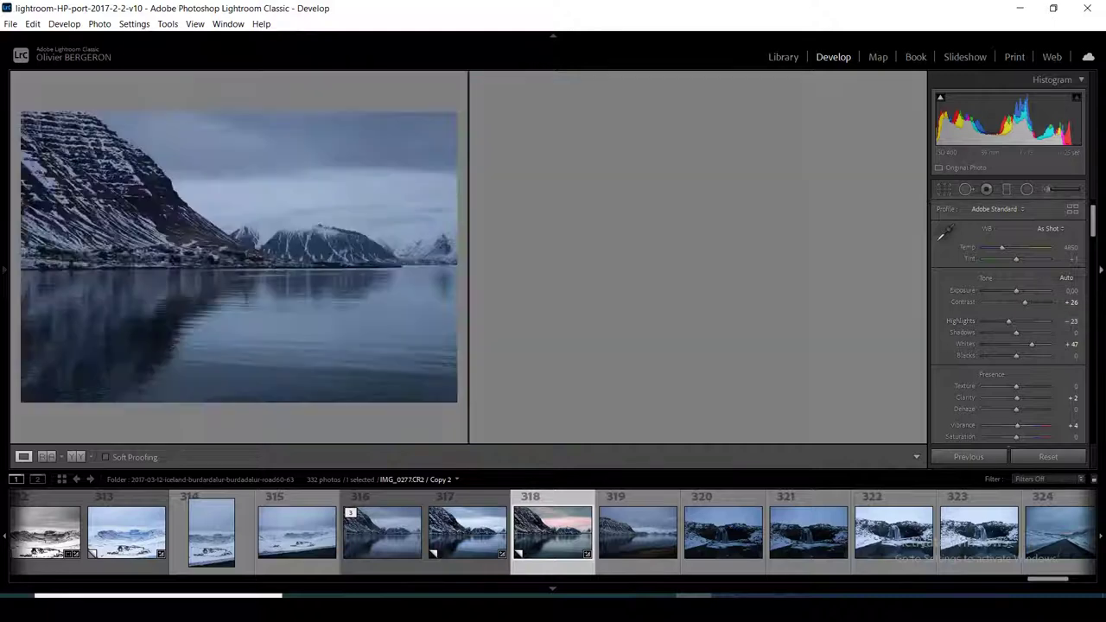
{"action": "key", "text": "y"}
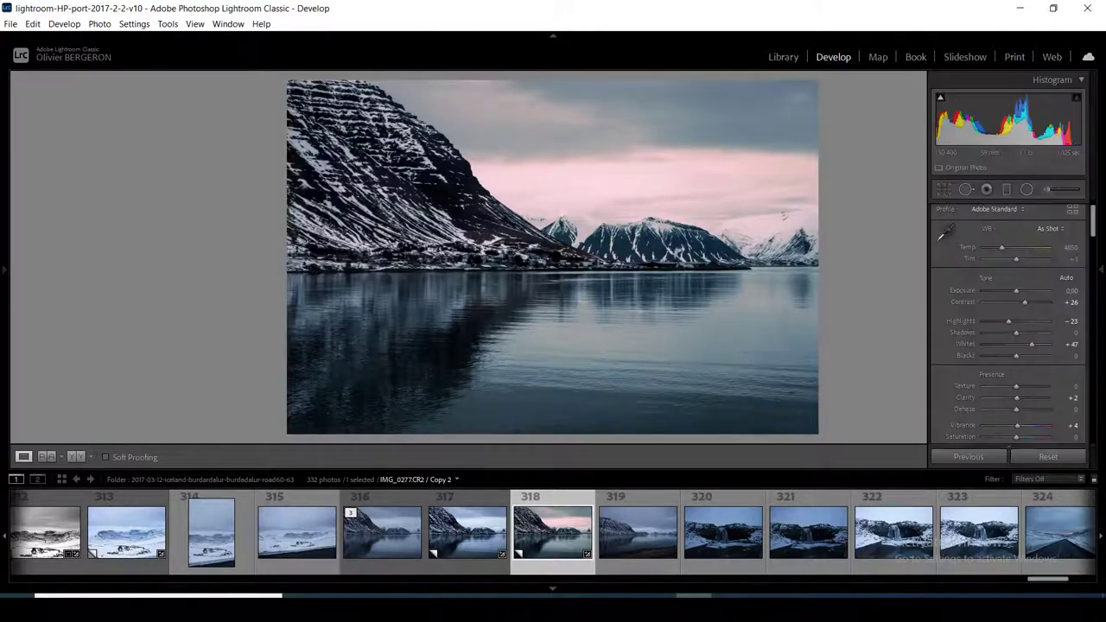
Nudge the Color Grading highlight hue to 25
{"action": "scroll", "coordinate": [1017, 363], "scroll_direction": "down", "scroll_amount": 5}
{"action": "scroll", "coordinate": [1017, 363], "scroll_direction": "down", "scroll_amount": 2}
{"action": "scroll", "coordinate": [1017, 363], "scroll_direction": "down", "scroll_amount": 3}
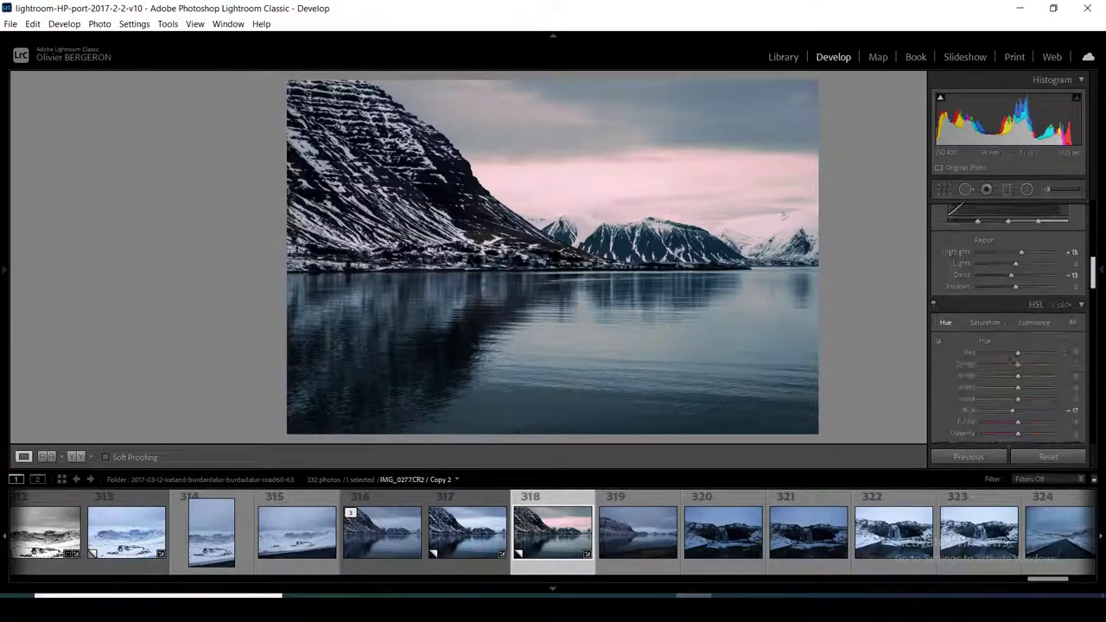
{"action": "scroll", "coordinate": [1017, 363], "scroll_direction": "down", "scroll_amount": 2}
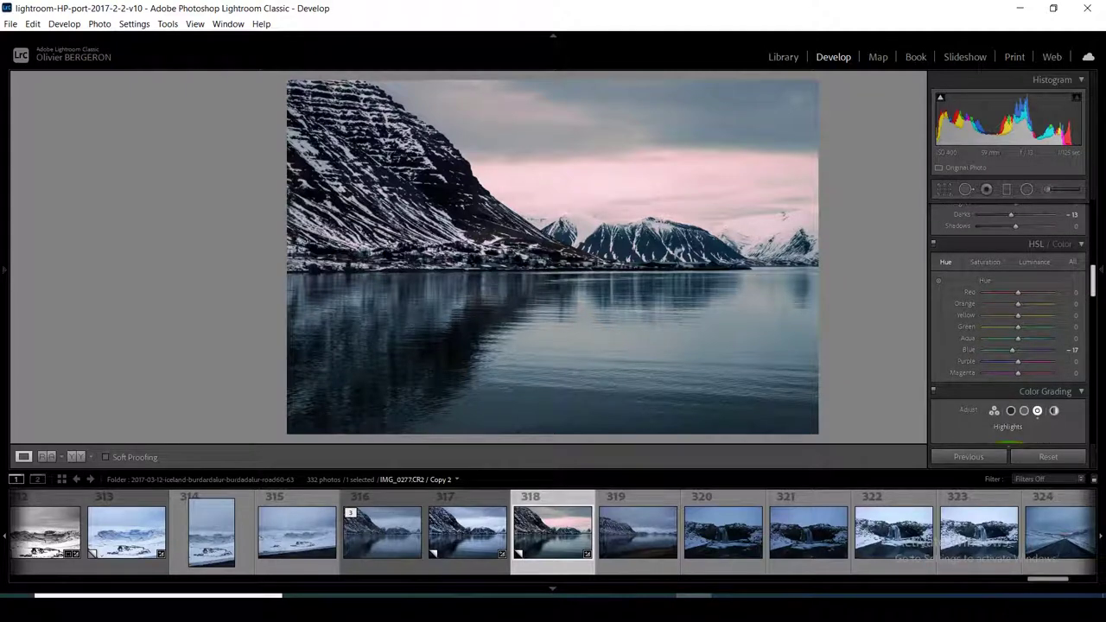
{"action": "scroll", "coordinate": [1017, 363], "scroll_direction": "down", "scroll_amount": 3}
{"action": "scroll", "coordinate": [1017, 363], "scroll_direction": "up", "scroll_amount": 1}
{"action": "scroll", "coordinate": [1017, 363], "scroll_direction": "down", "scroll_amount": 1}
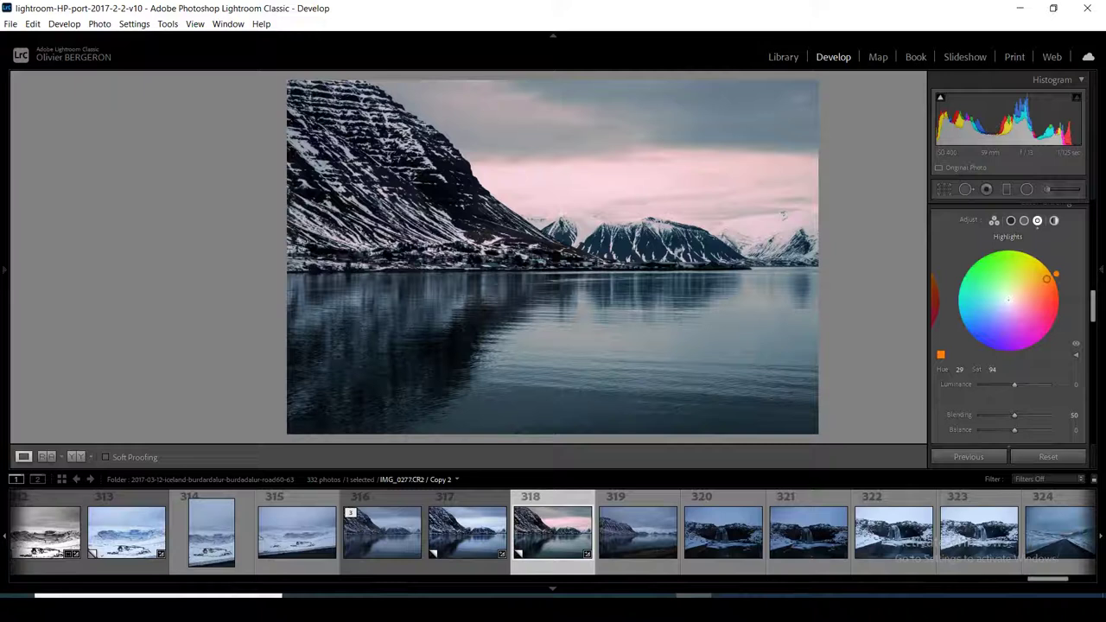
{"action": "left_click_drag", "start_coordinate": [1046, 278], "coordinate": [1049, 280]}
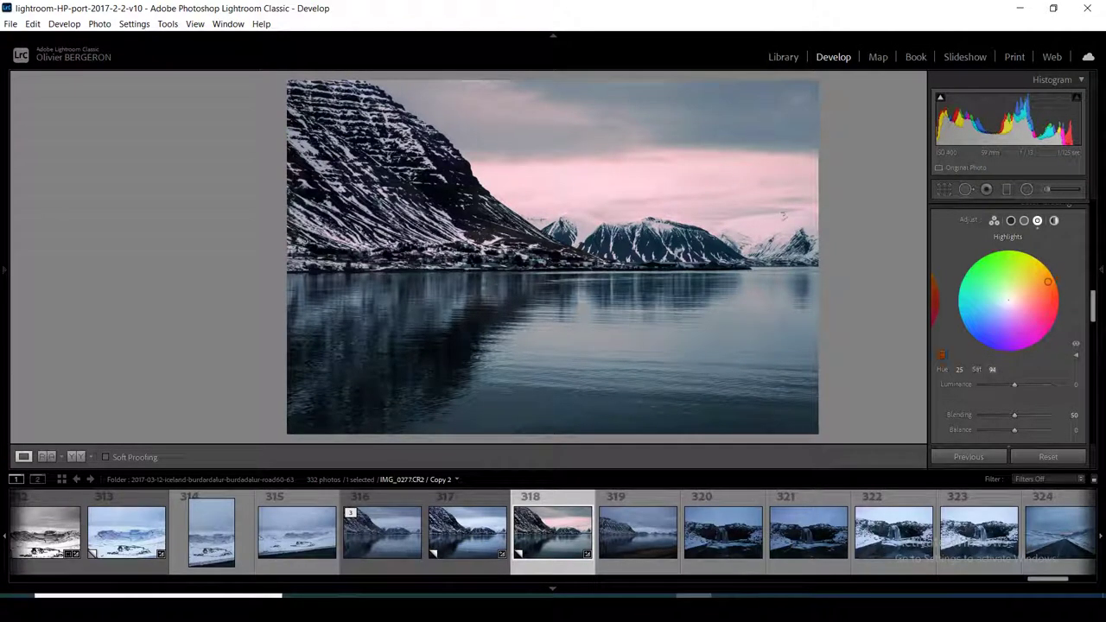
Try several highlight luminance values, settling on -30
{"action": "type", "text": "-75"}
{"action": "key", "text": "Return"}
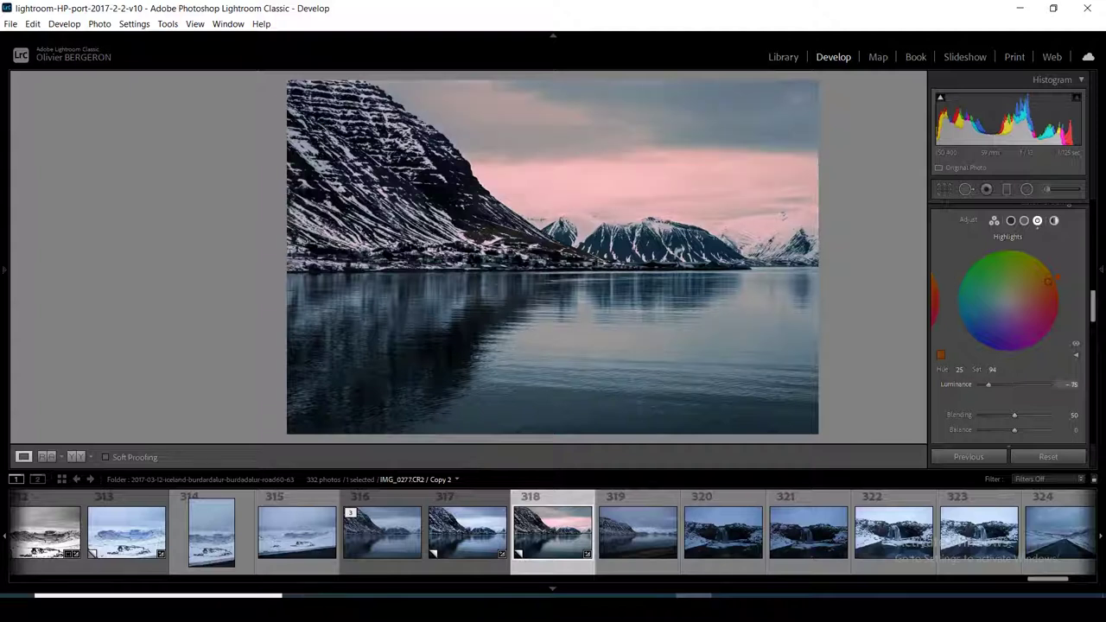
{"action": "type", "text": "-52"}
{"action": "key", "text": "Return"}
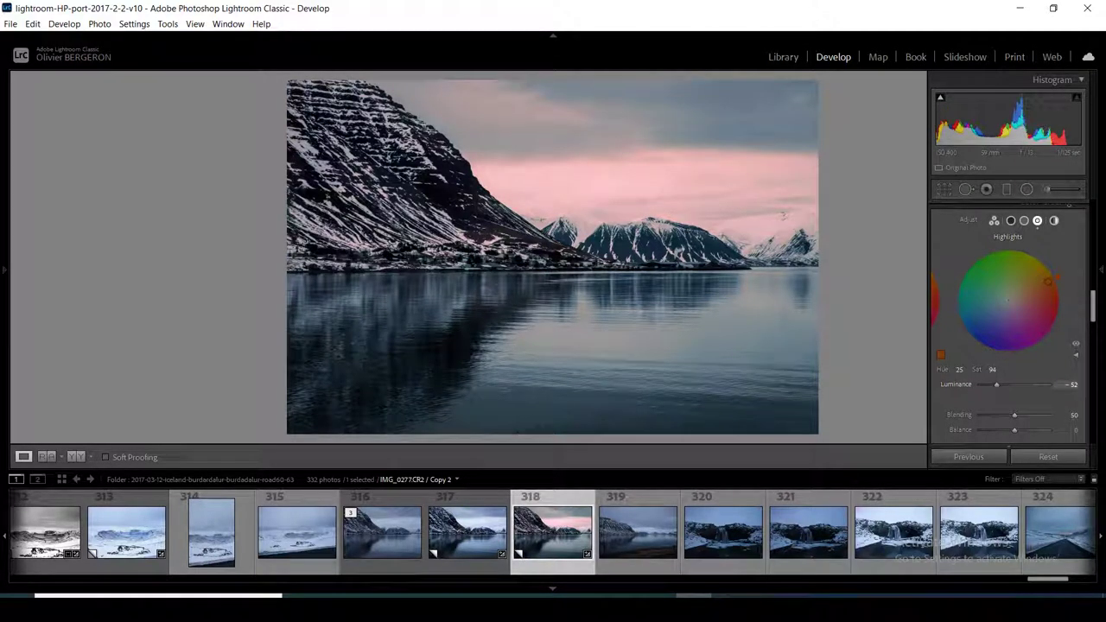
{"action": "type", "text": "-27"}
{"action": "key", "text": "Return"}
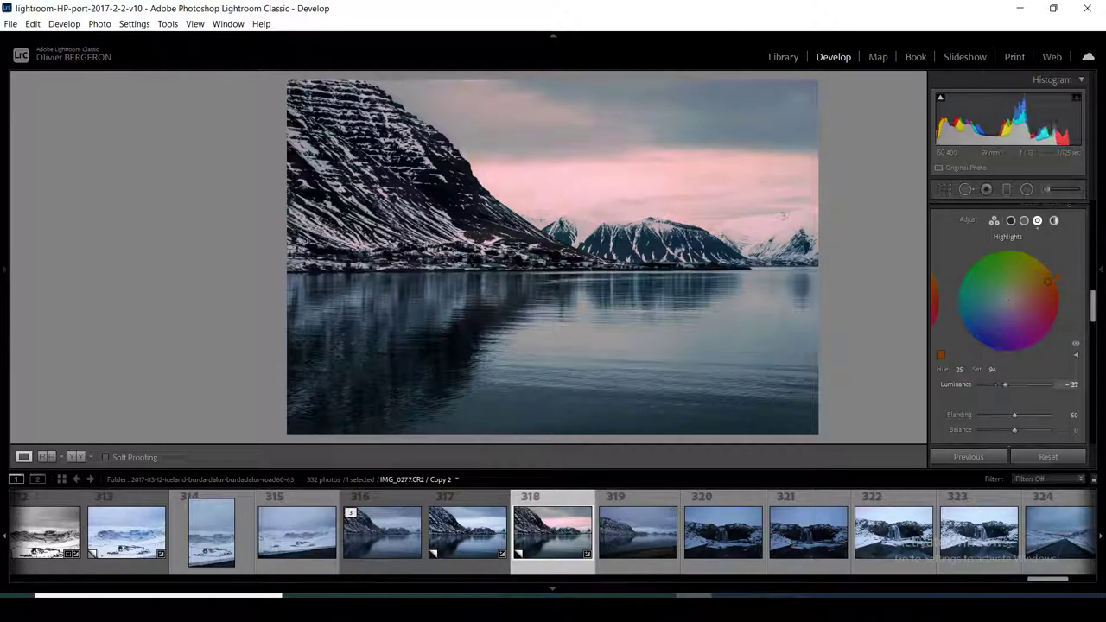
{"action": "type", "text": "-30"}
{"action": "key", "text": "Return"}
Crop the photo to a 1 x 1 square aspect and apply it
{"action": "scroll", "coordinate": [1008, 318], "scroll_direction": "up", "scroll_amount": 5}
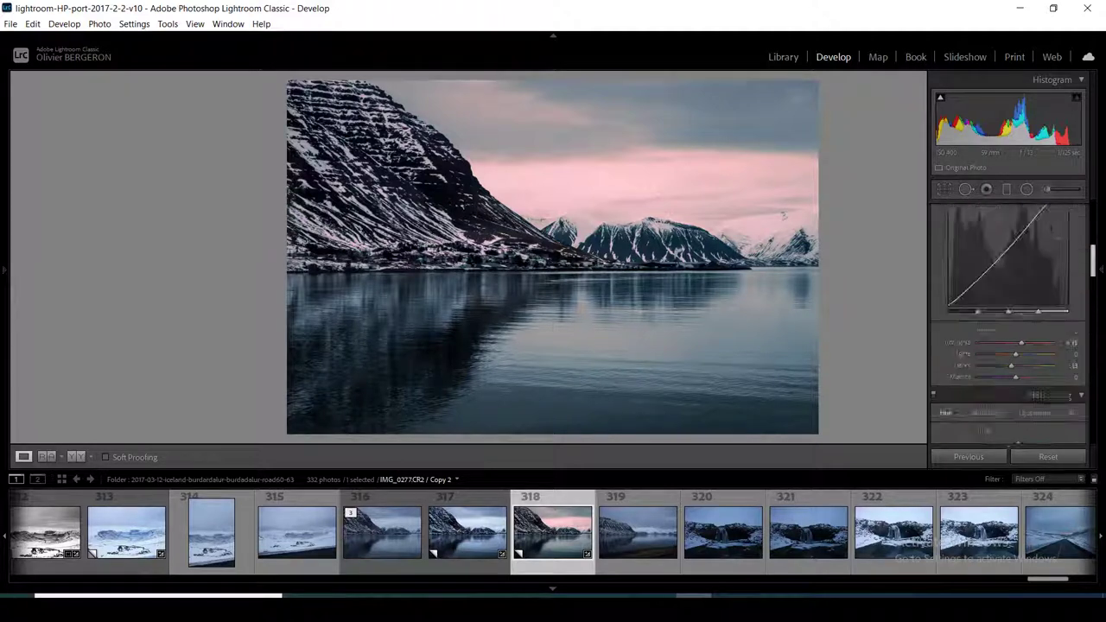
{"action": "scroll", "coordinate": [1008, 259], "scroll_direction": "up", "scroll_amount": 5}
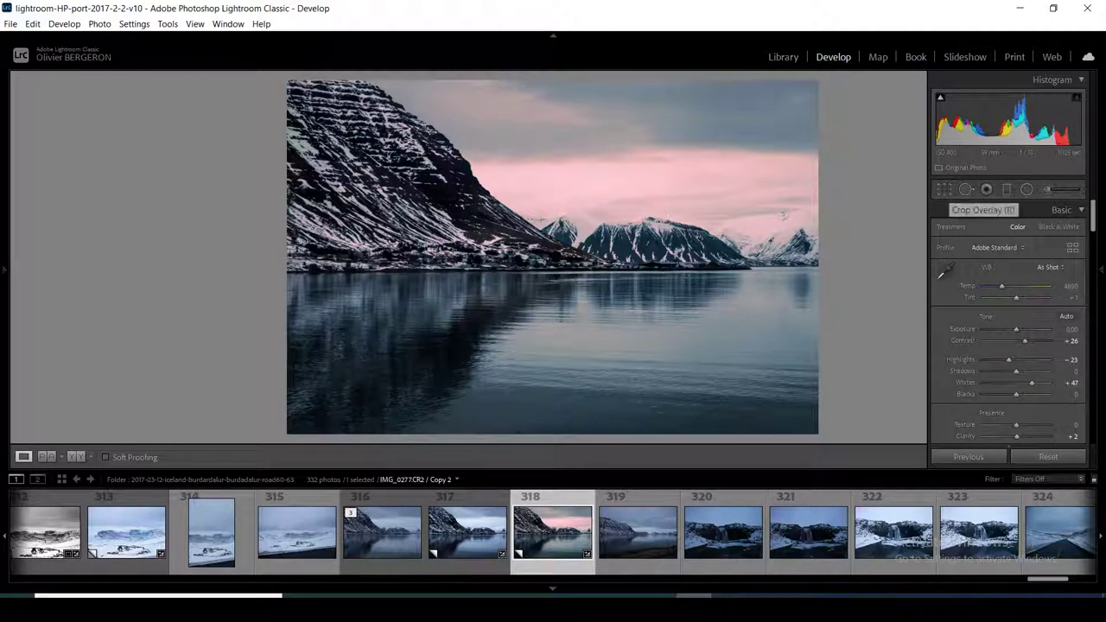
{"action": "left_click", "coordinate": [944, 190]}
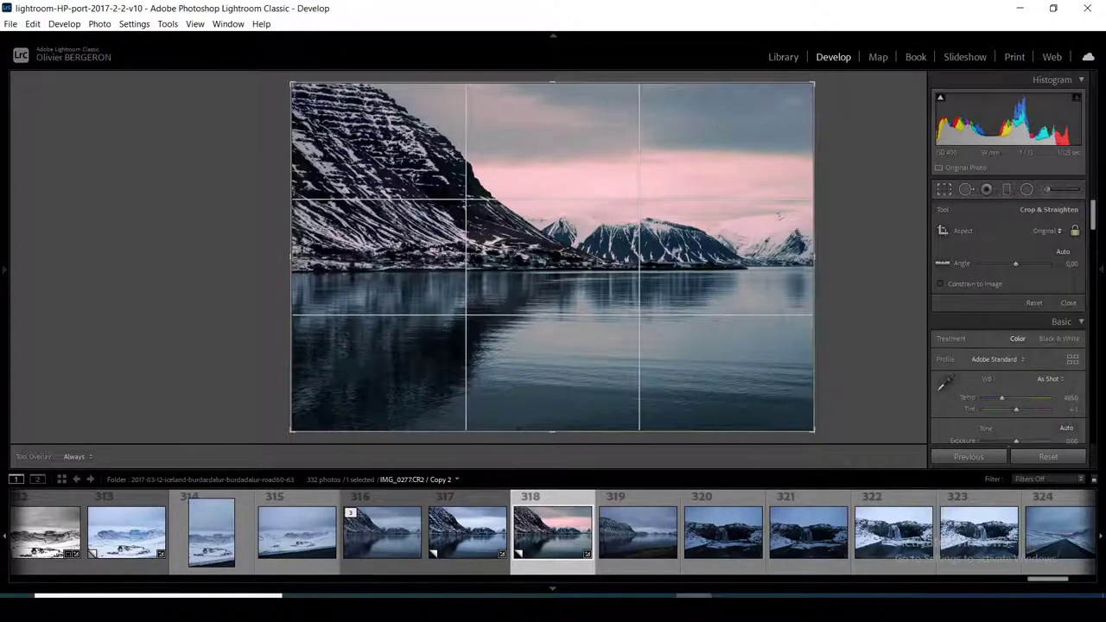
{"action": "left_click", "coordinate": [1046, 230]}
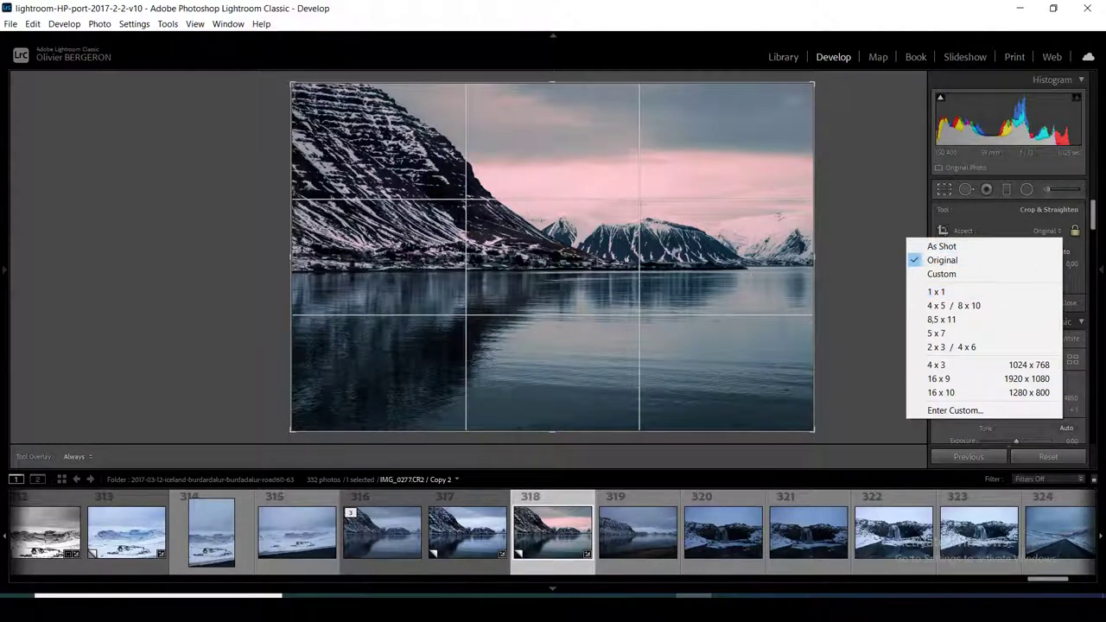
{"action": "key", "text": "Escape"}
{"action": "key", "text": "r"}
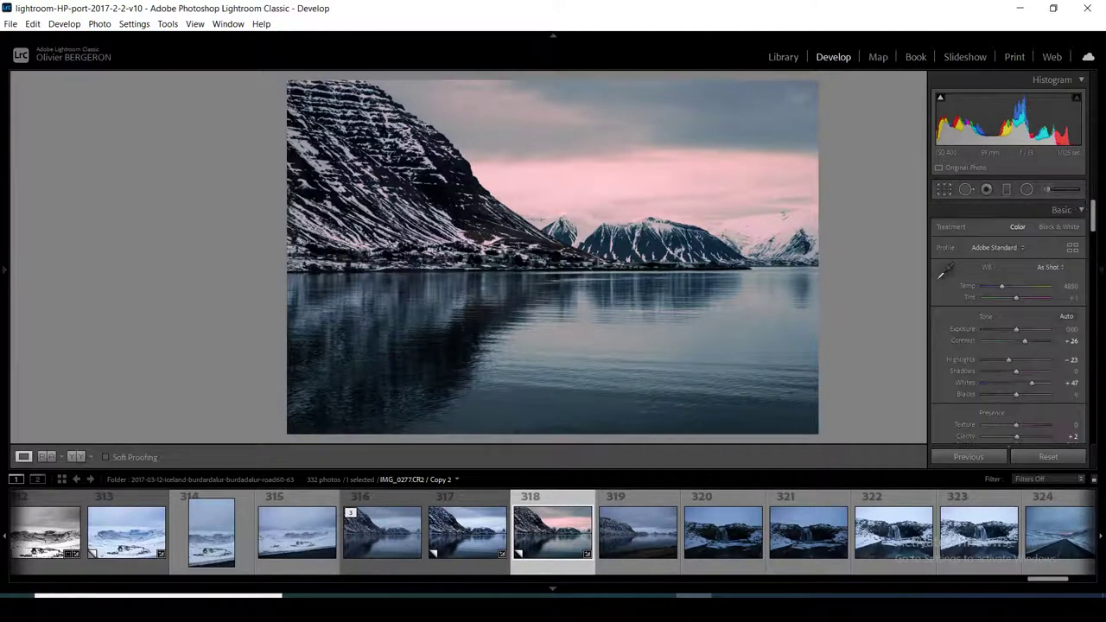
{"action": "left_click", "coordinate": [945, 190]}
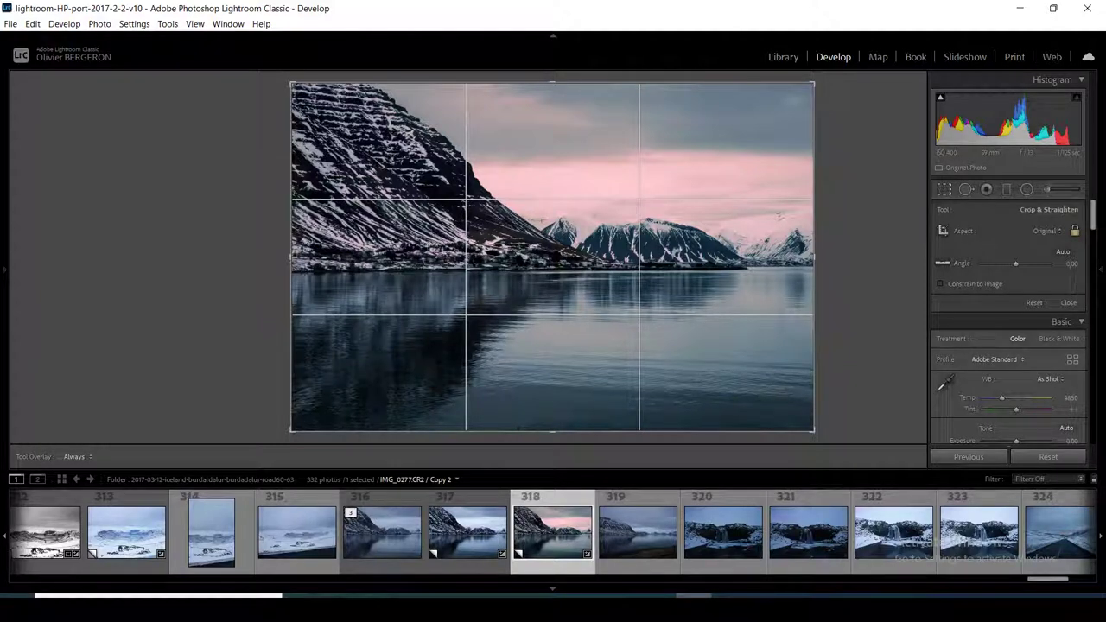
{"action": "left_click", "coordinate": [1046, 231]}
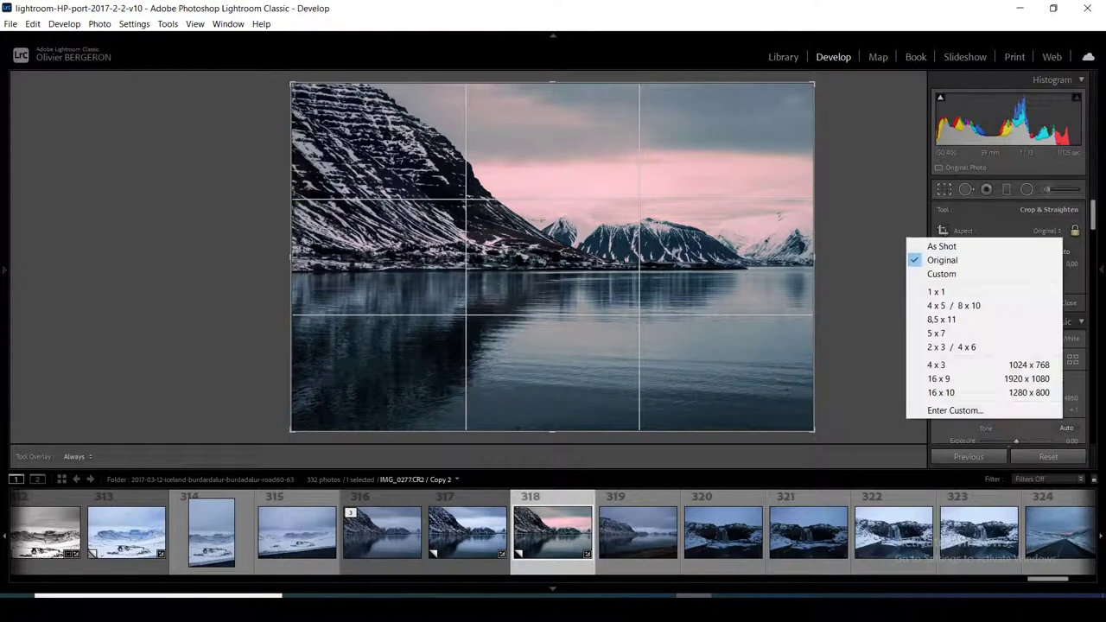
{"action": "left_click", "coordinate": [942, 291]}
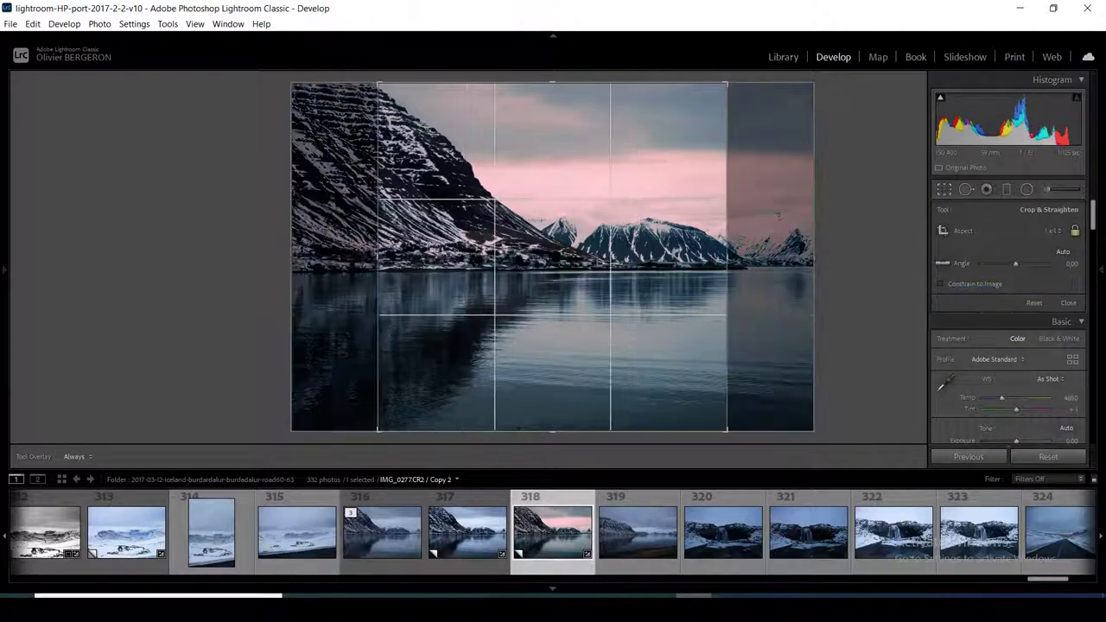
{"action": "key", "text": "Tab"}
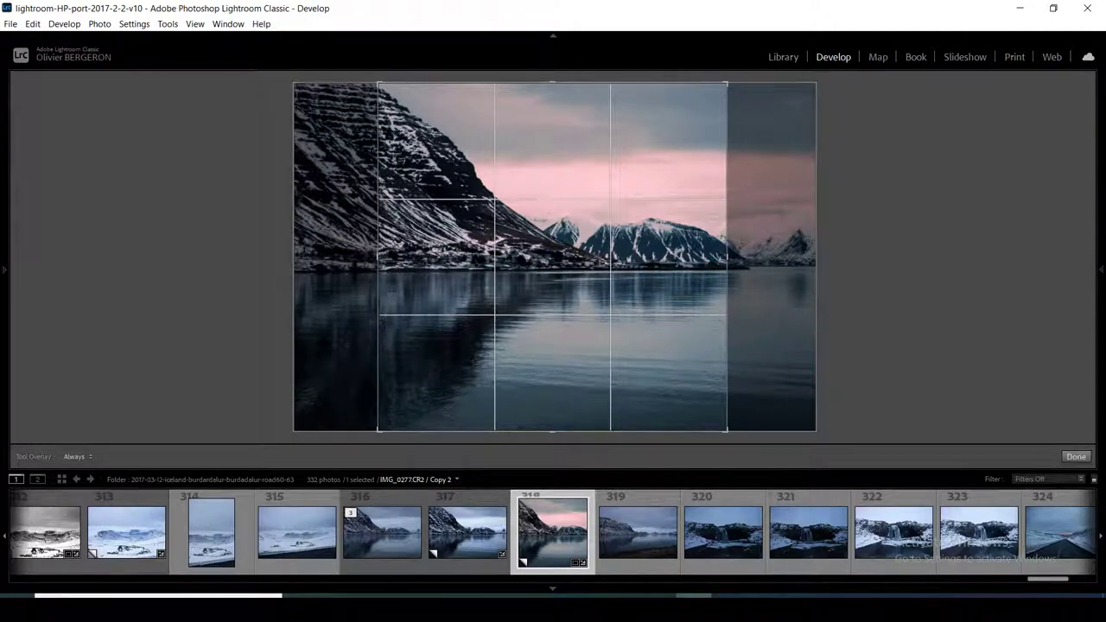
{"action": "key", "text": "Return"}
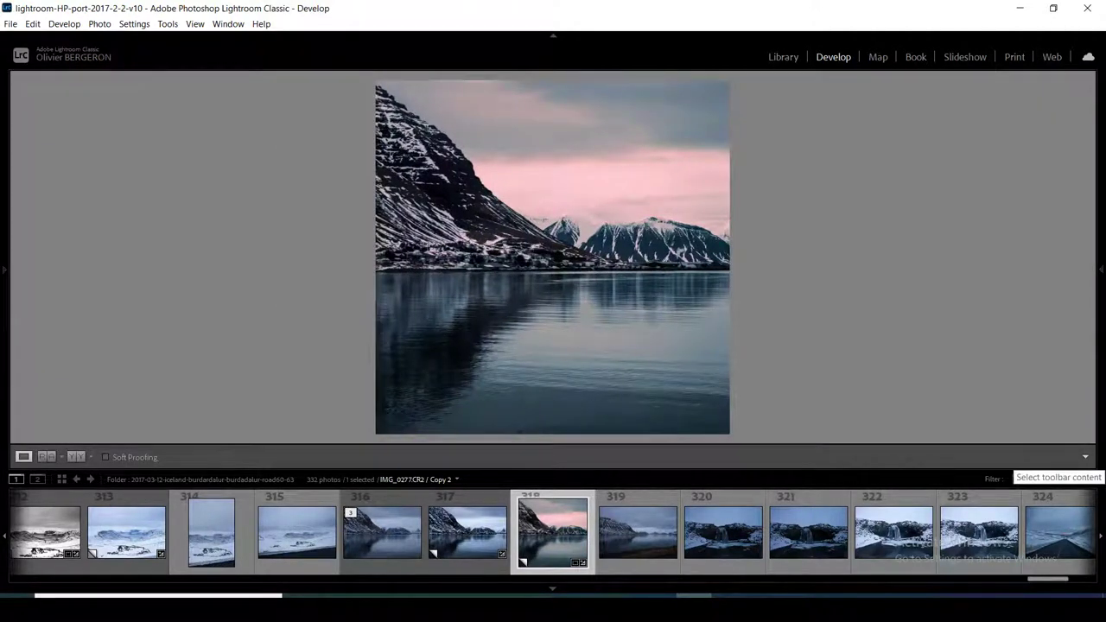
Compare before and after, then return to single Loupe view with panels shown
{"action": "key", "text": "shift+y"}
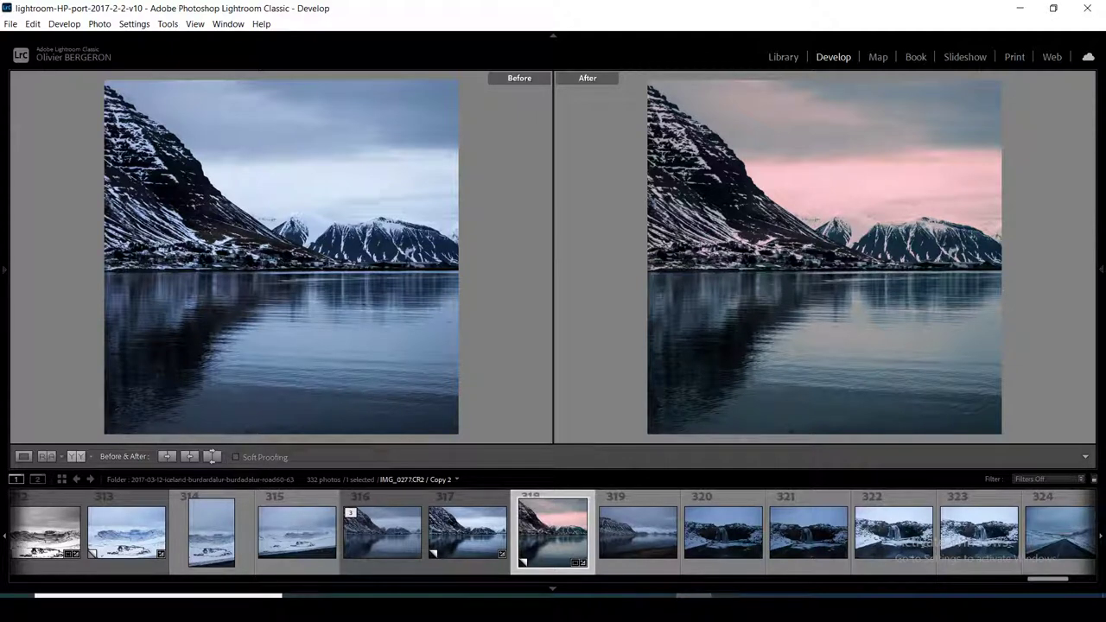
{"action": "left_click", "coordinate": [23, 457]}
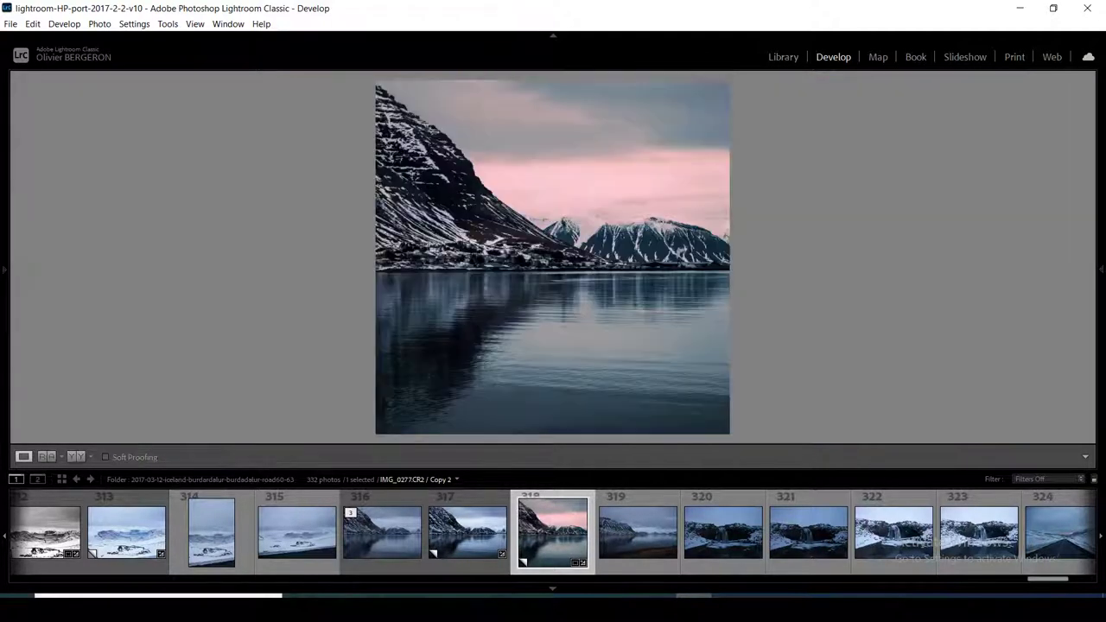
{"action": "key", "text": "F8"}
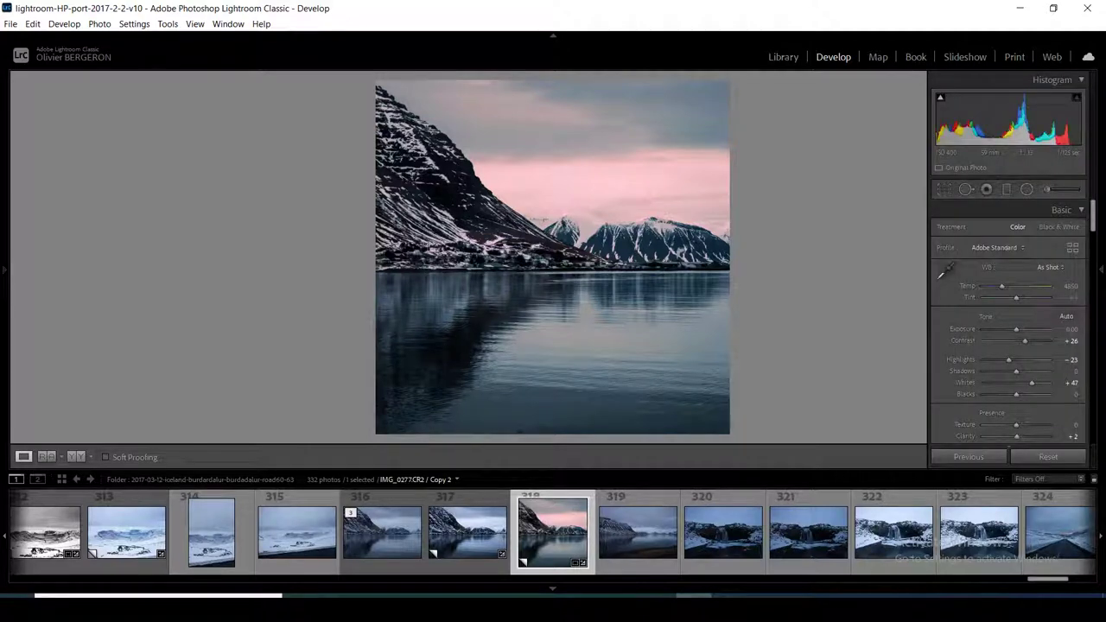
Raise the Blue luminance in HSL to brighten sky and water
{"action": "scroll", "coordinate": [1009, 328], "scroll_direction": "down", "scroll_amount": 1}
{"action": "scroll", "coordinate": [1009, 329], "scroll_direction": "down", "scroll_amount": 2}
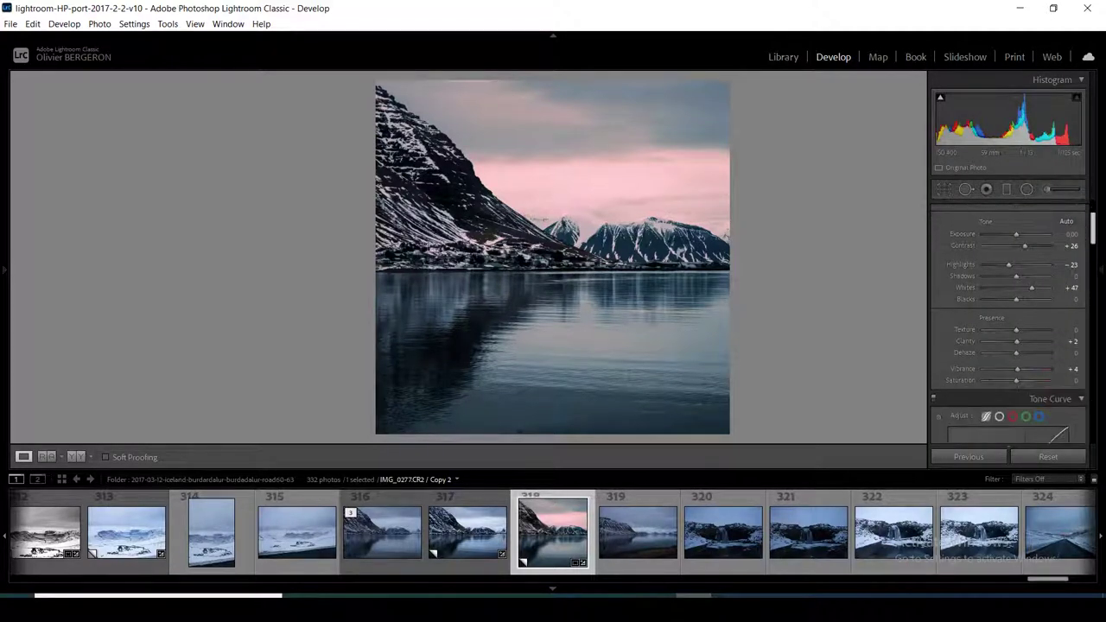
{"action": "scroll", "coordinate": [1008, 328], "scroll_direction": "down", "scroll_amount": 2}
{"action": "scroll", "coordinate": [1009, 329], "scroll_direction": "down", "scroll_amount": 1}
{"action": "scroll", "coordinate": [1008, 329], "scroll_direction": "down", "scroll_amount": 2}
{"action": "scroll", "coordinate": [1009, 328], "scroll_direction": "down", "scroll_amount": 1}
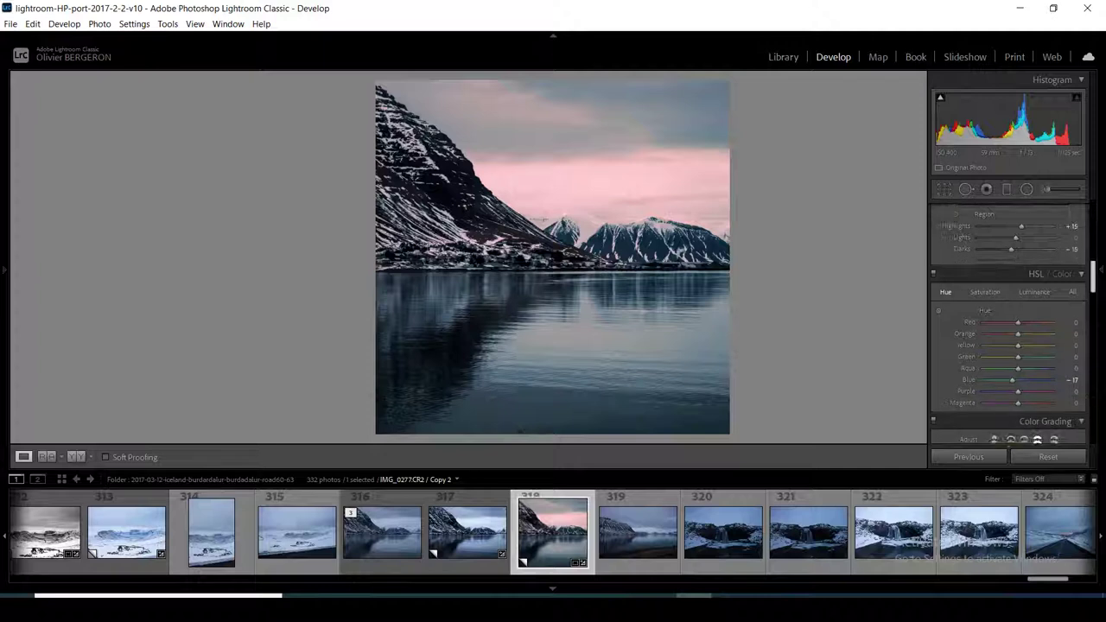
{"action": "scroll", "coordinate": [1008, 328], "scroll_direction": "down", "scroll_amount": 1}
{"action": "left_click", "coordinate": [1034, 262]}
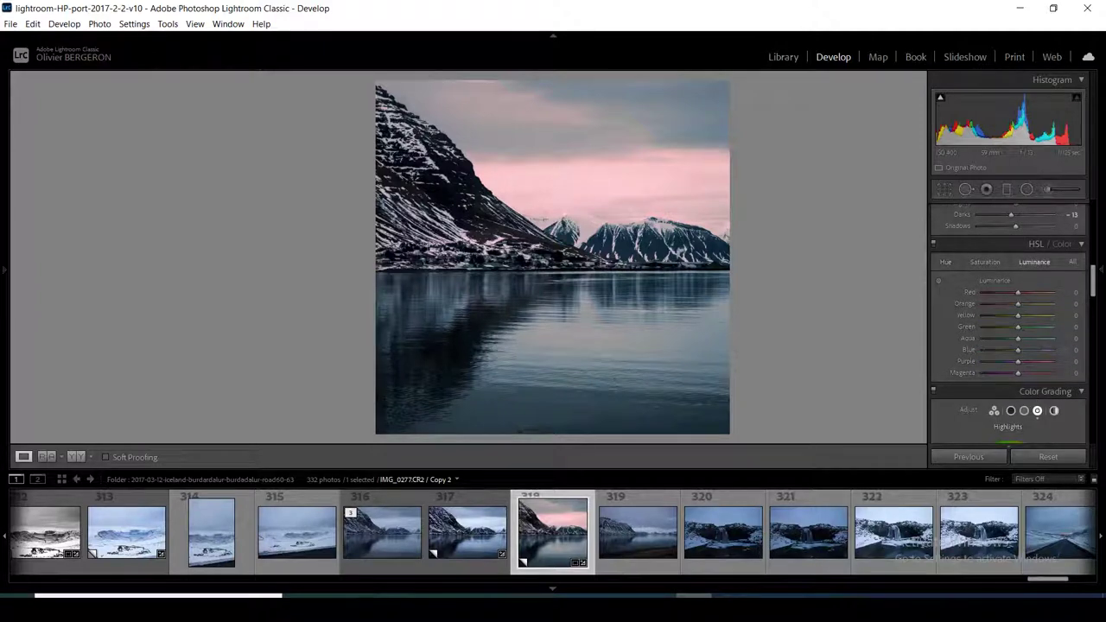
{"action": "left_click_drag", "start_coordinate": [1018, 349], "coordinate": [1025, 349]}
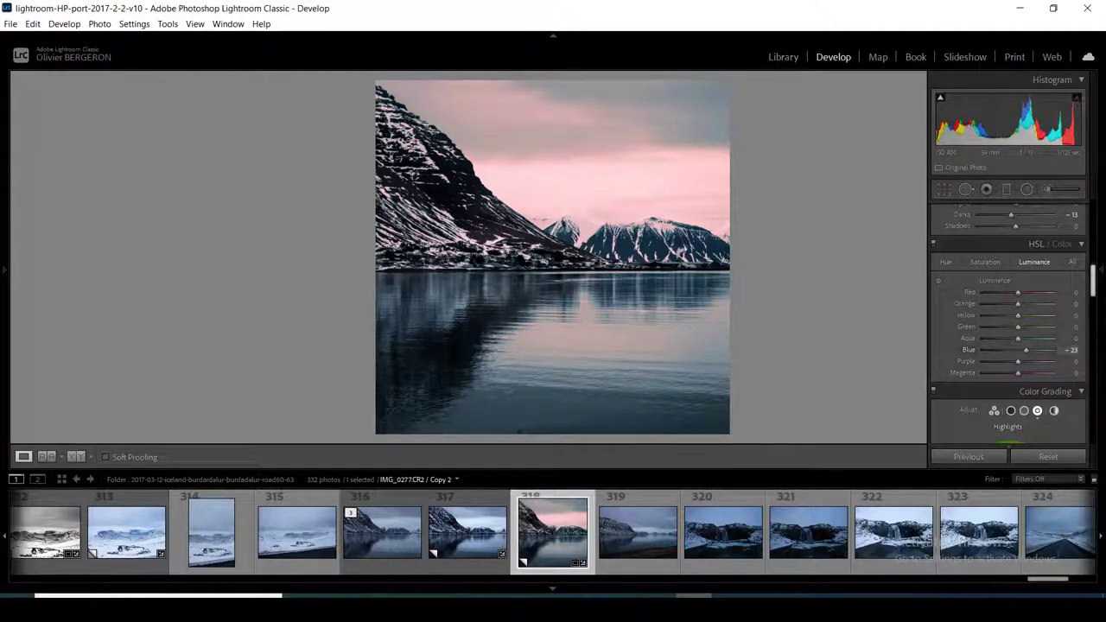
Set highlight grading Saturation to 70, Blending to 75, and hide the side panels
{"action": "scroll", "coordinate": [1008, 328], "scroll_direction": "up", "scroll_amount": 2}
{"action": "scroll", "coordinate": [1007, 328], "scroll_direction": "up", "scroll_amount": 2}
{"action": "scroll", "coordinate": [1007, 328], "scroll_direction": "up", "scroll_amount": 3}
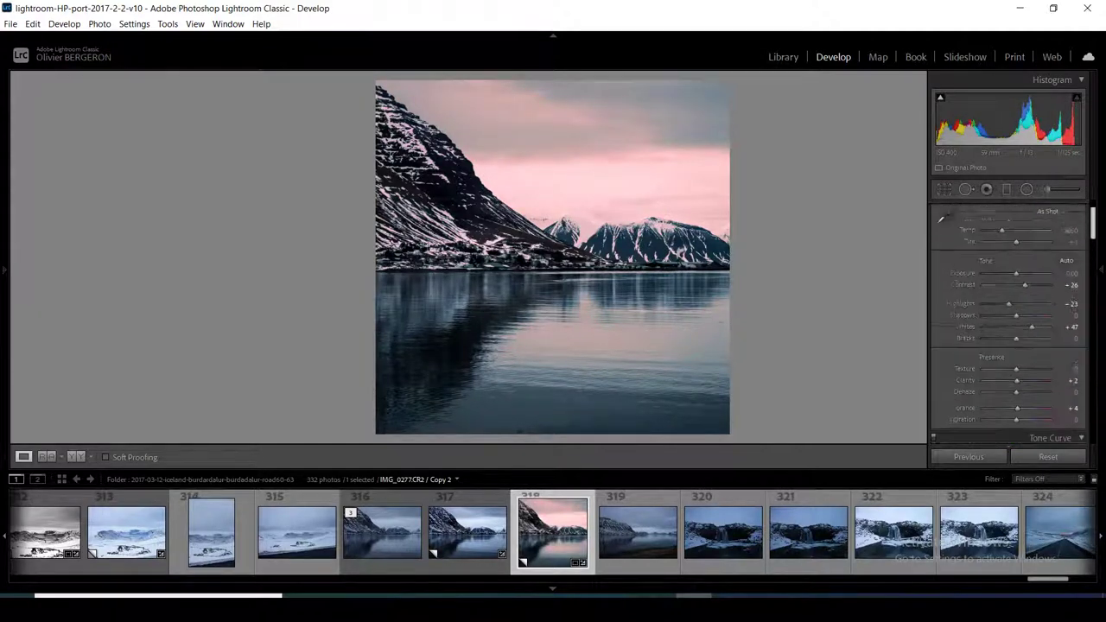
{"action": "scroll", "coordinate": [1020, 363], "scroll_direction": "down", "scroll_amount": 6}
{"action": "scroll", "coordinate": [1008, 328], "scroll_direction": "down", "scroll_amount": 3}
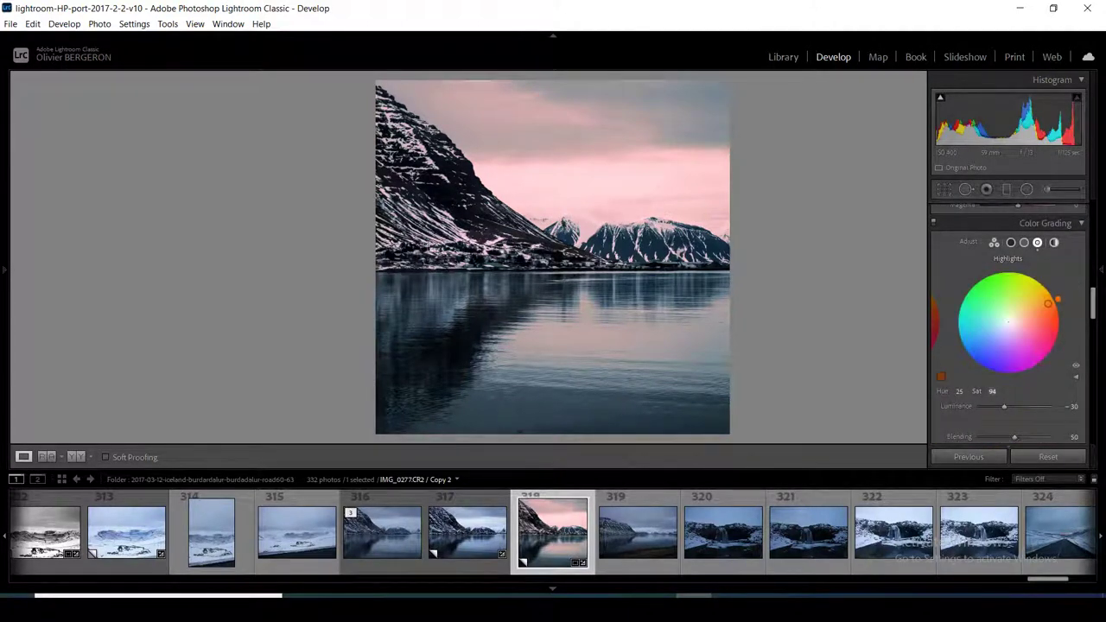
{"action": "left_click", "coordinate": [992, 391]}
{"action": "type", "text": "0"}
{"action": "key", "text": "Return"}
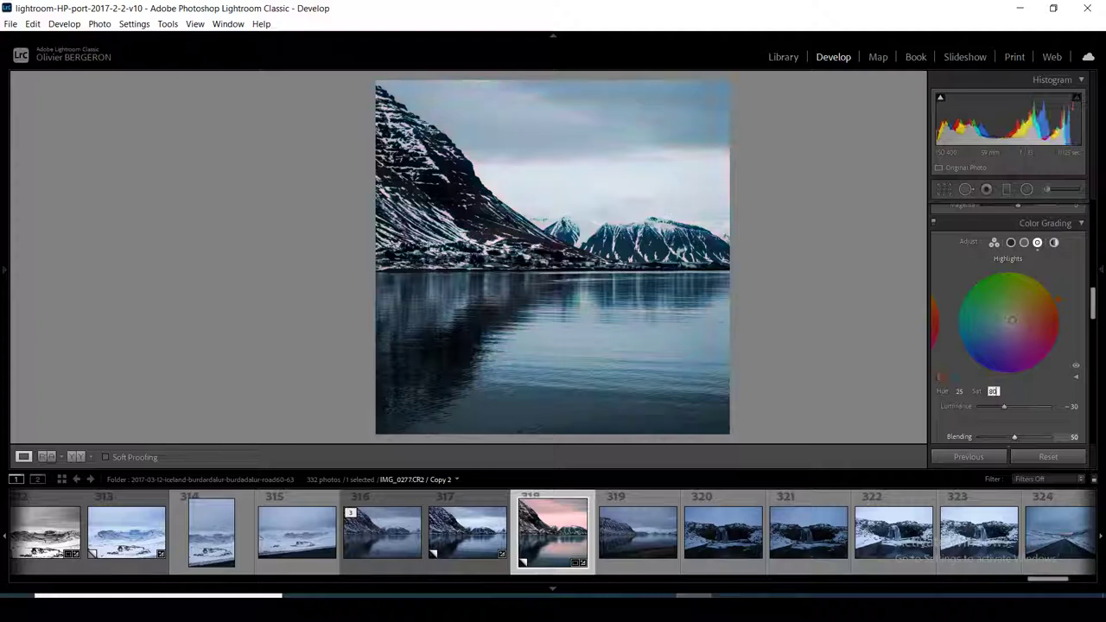
{"action": "key", "text": "Return"}
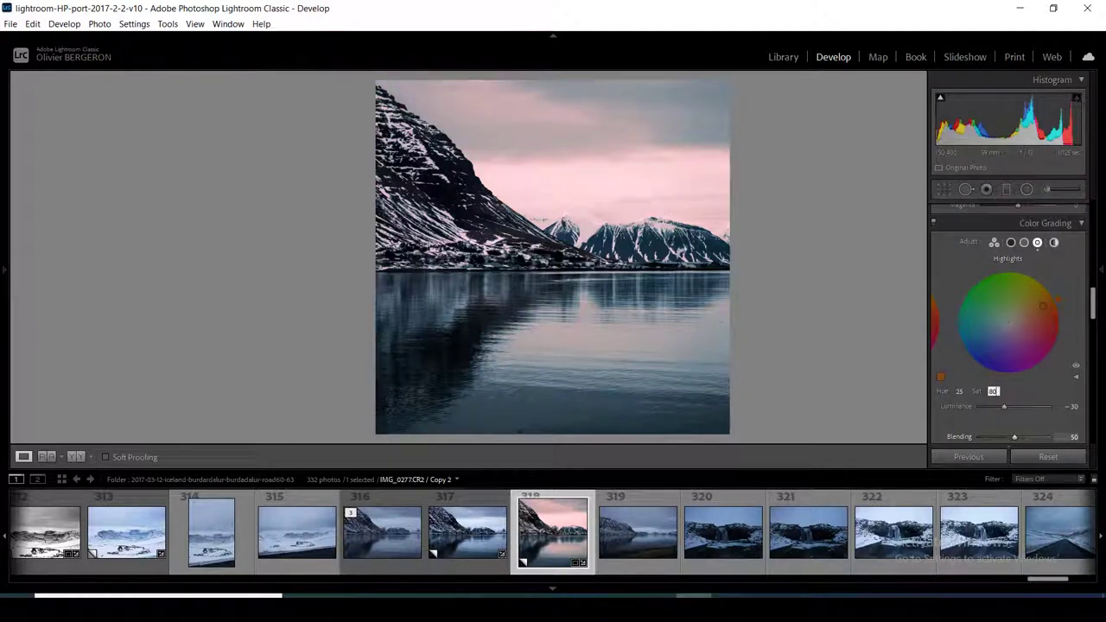
{"action": "key", "text": "ctrl+z"}
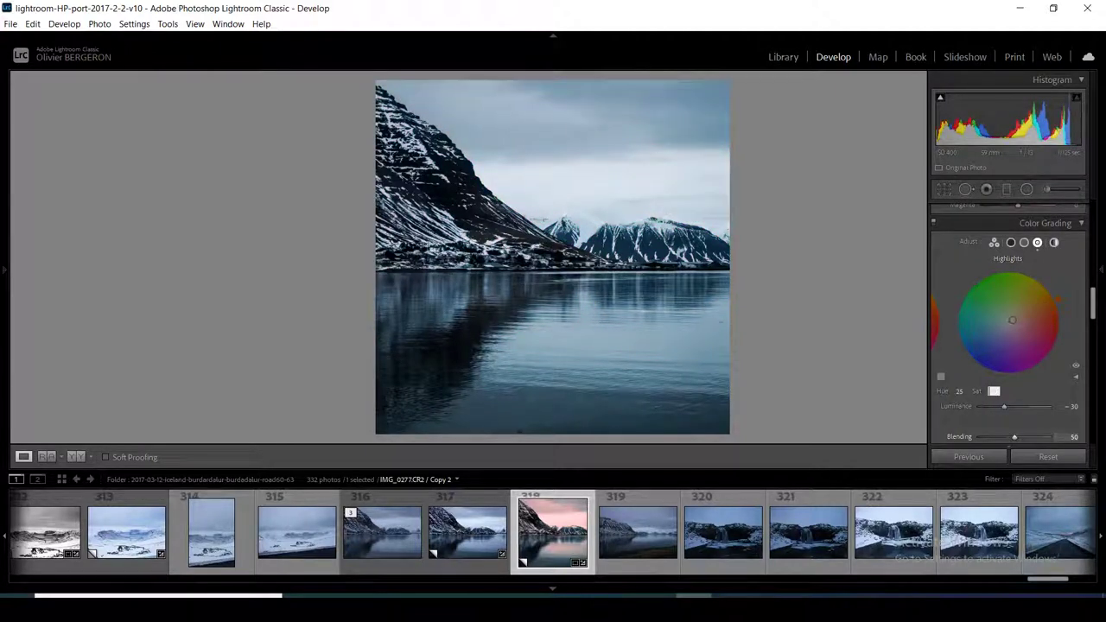
{"action": "type", "text": "70"}
{"action": "key", "text": "Return"}
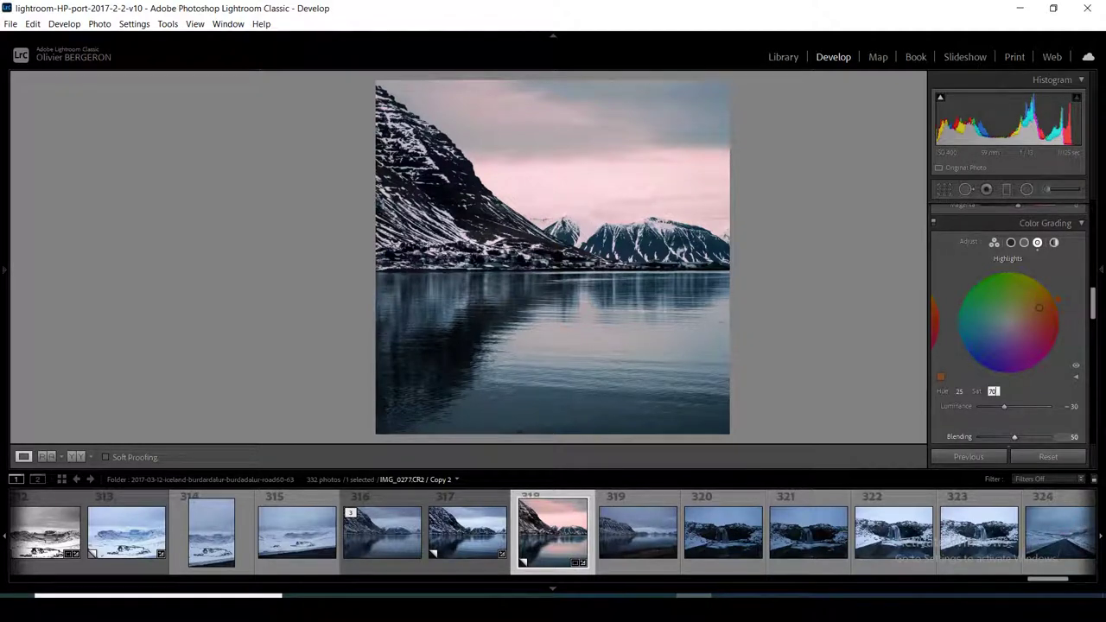
{"action": "left_click_drag", "start_coordinate": [1014, 437], "coordinate": [1031, 437]}
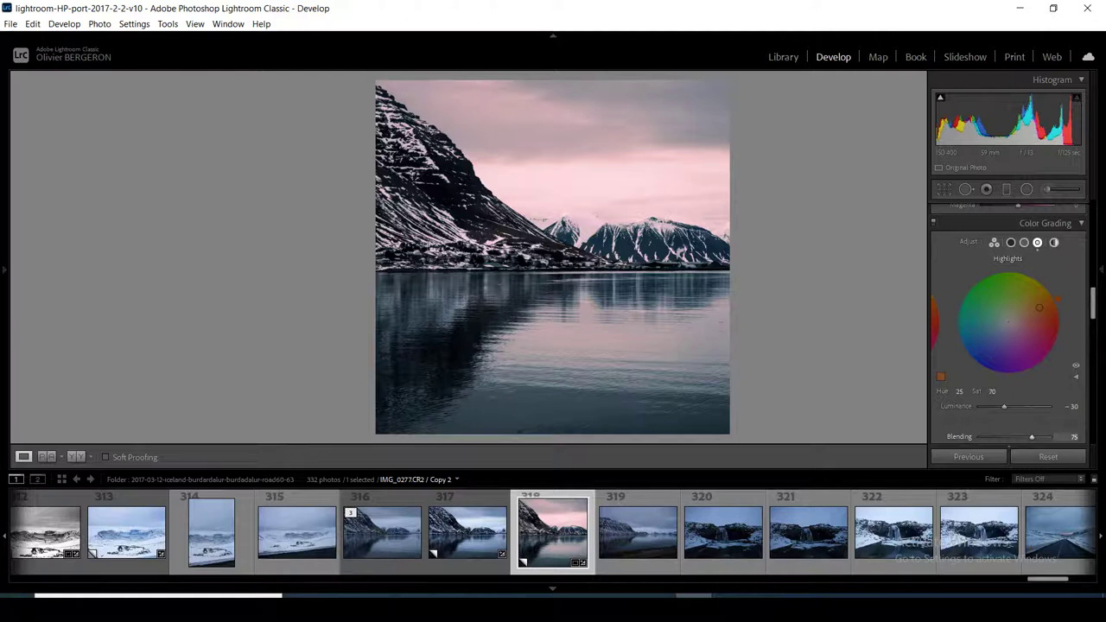
{"action": "key", "text": "F8"}
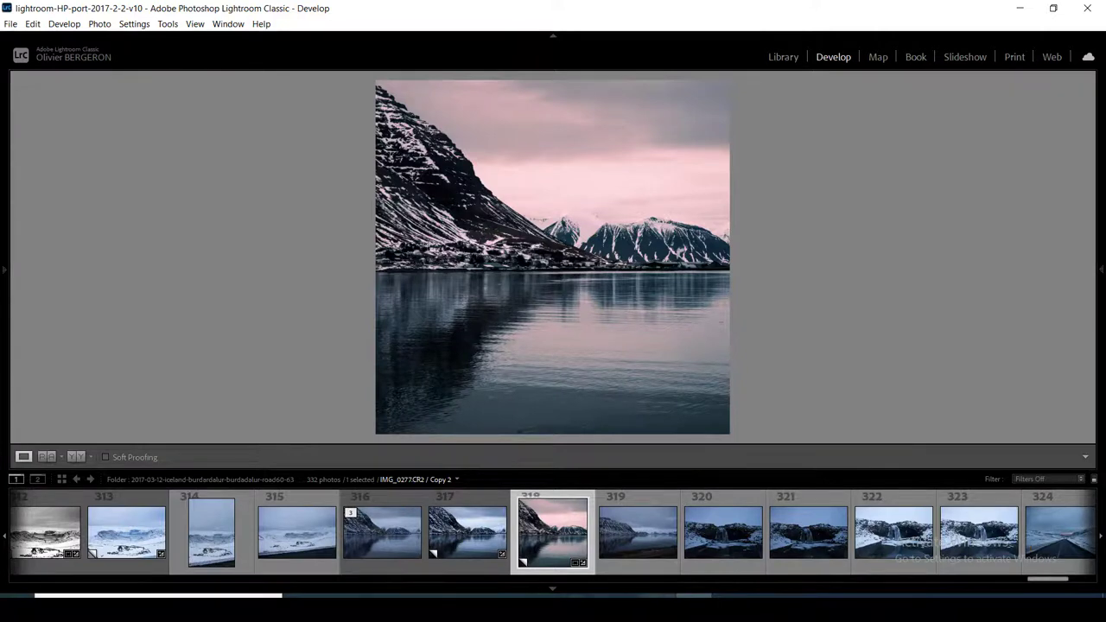